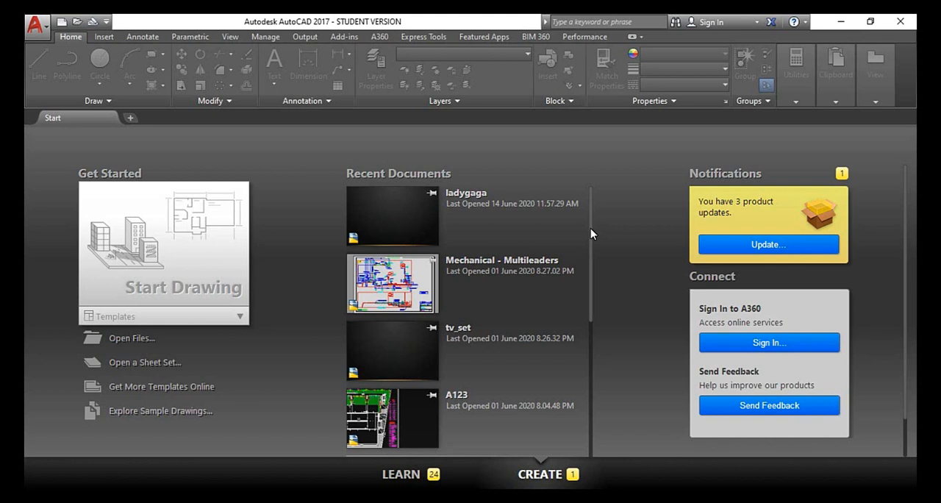
Start a new blank drawing
left_click(177, 263)
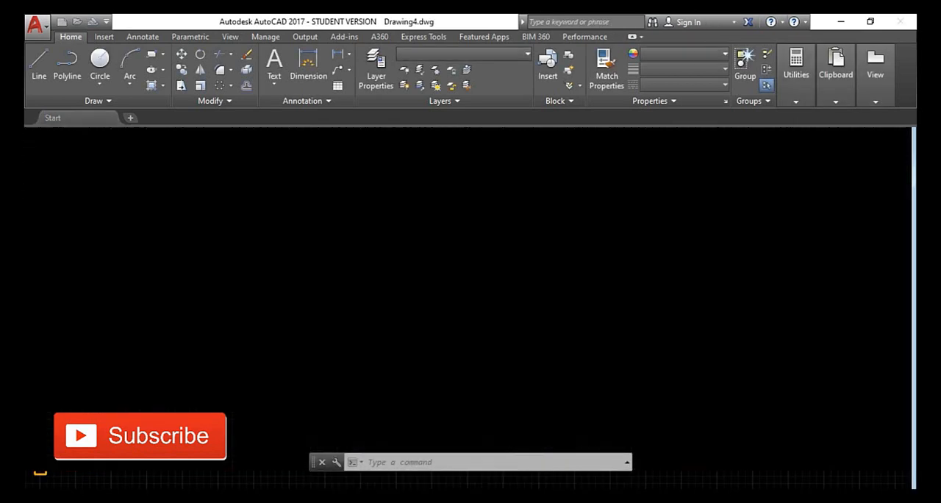
left_click(466, 211)
left_click(218, 322)
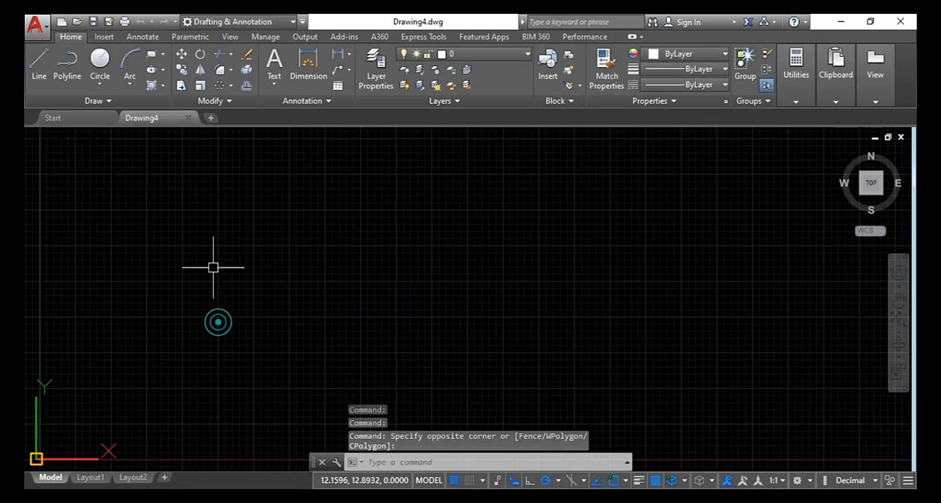
left_click(210, 235)
left_click(423, 343)
left_click(551, 213)
left_click(174, 353)
left_click(194, 243)
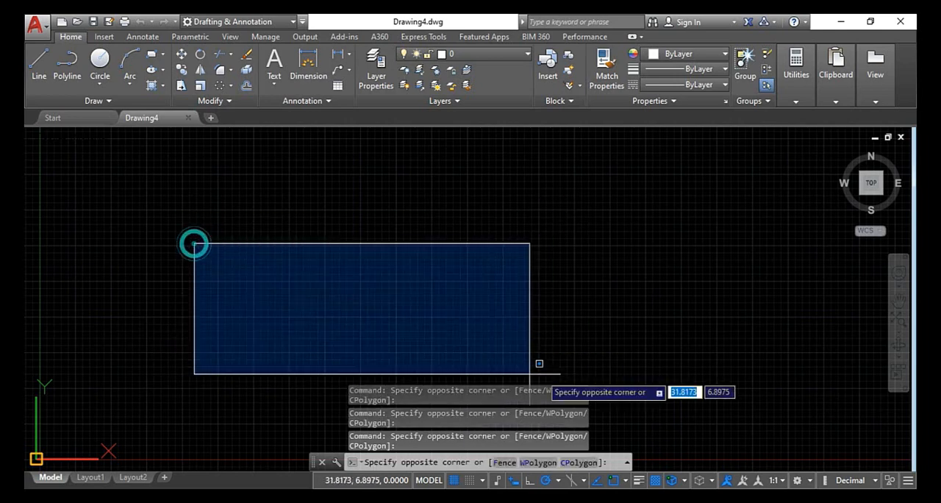
left_click(587, 363)
left_click(619, 225)
left_click(197, 388)
left_click(210, 232)
left_click(494, 348)
left_click(599, 195)
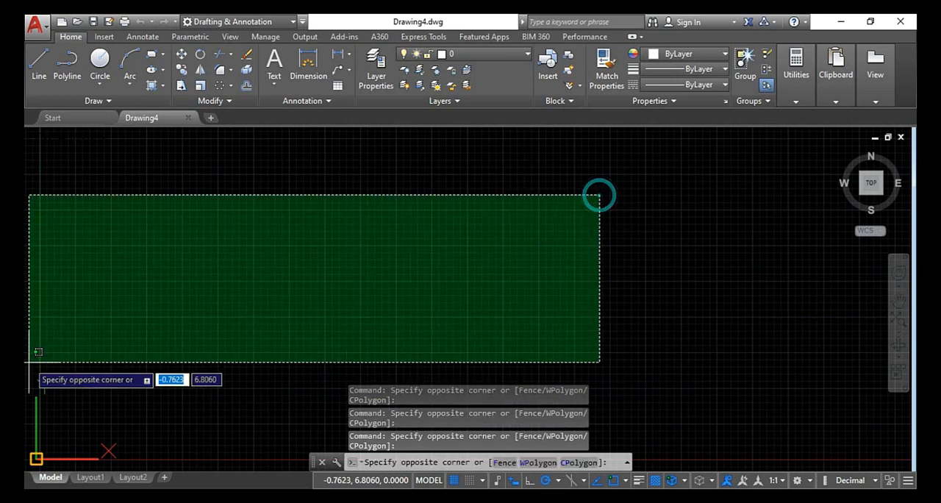
left_click(269, 237)
key("Escape")
key("Escape")
key("Escape")
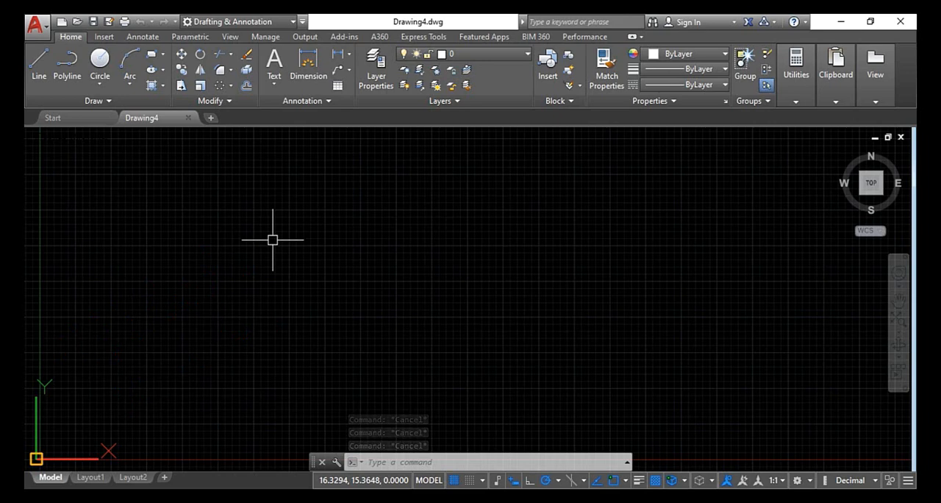
scroll(272, 240, "up", 2)
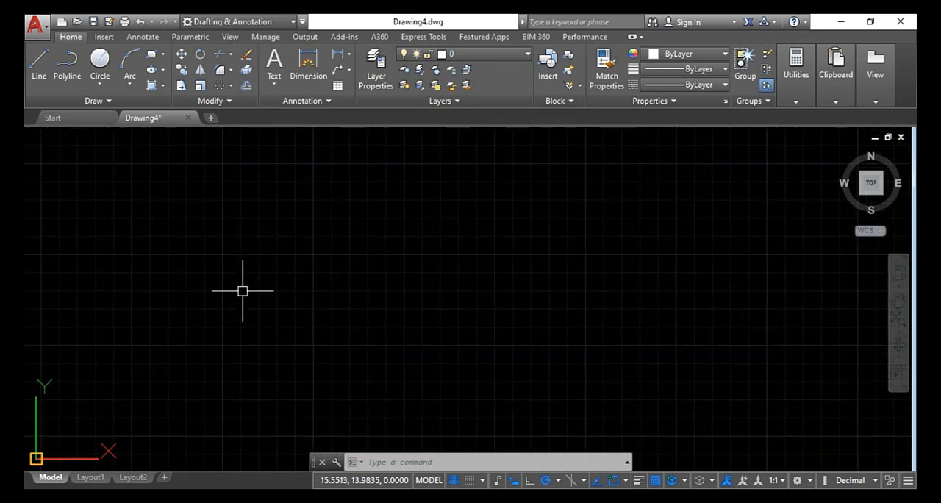
key("Escape")
key("Escape")
key("Escape")
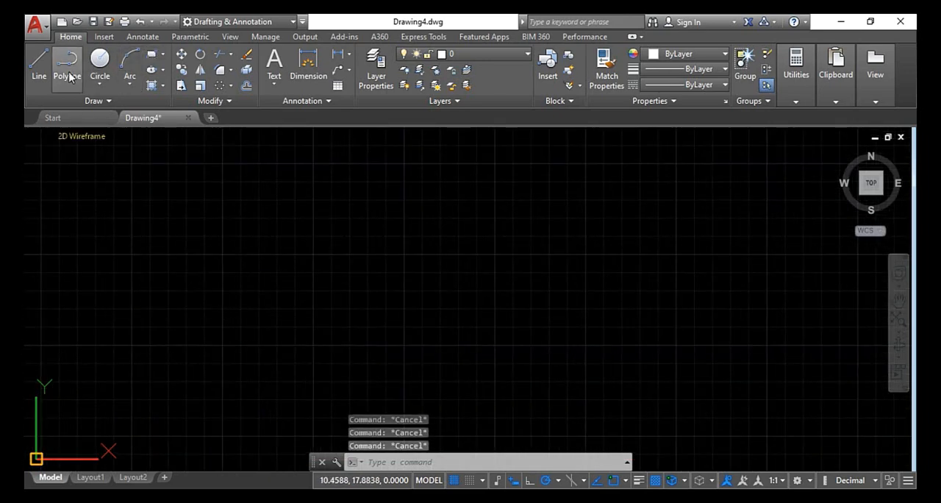
Draw a freehand chain of nine connected straight segments that crosses itself, and end it open inside the lower parallelogram-like shape
left_click(44, 69)
left_click(271, 199)
left_click(197, 380)
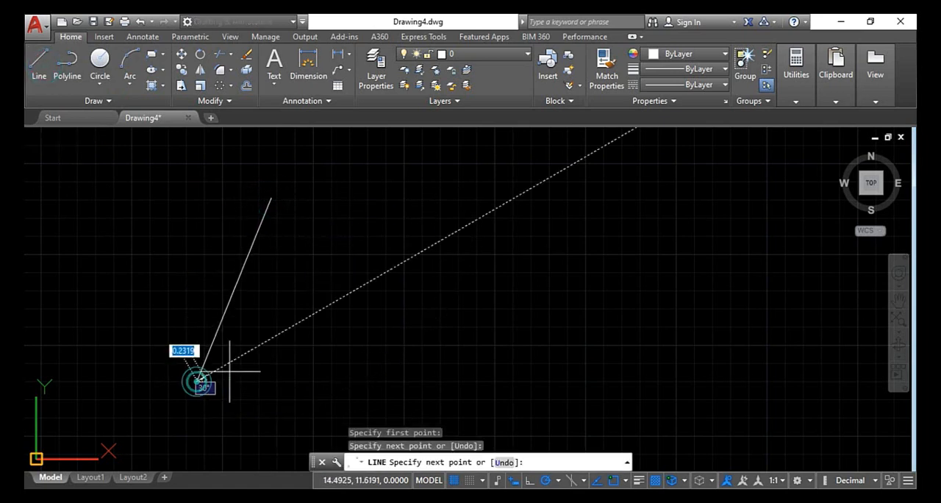
left_click(473, 381)
left_click(507, 263)
left_click(138, 269)
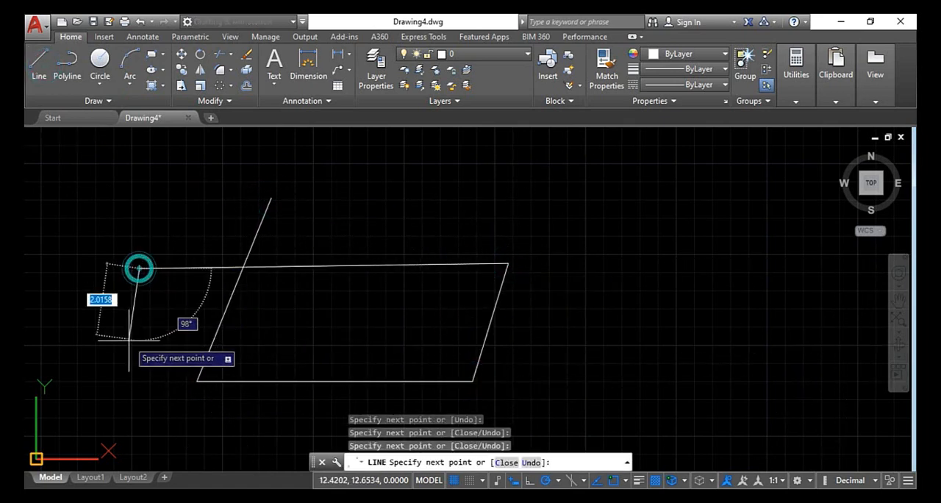
left_click(129, 341)
left_click(279, 323)
left_click(346, 184)
left_click(435, 220)
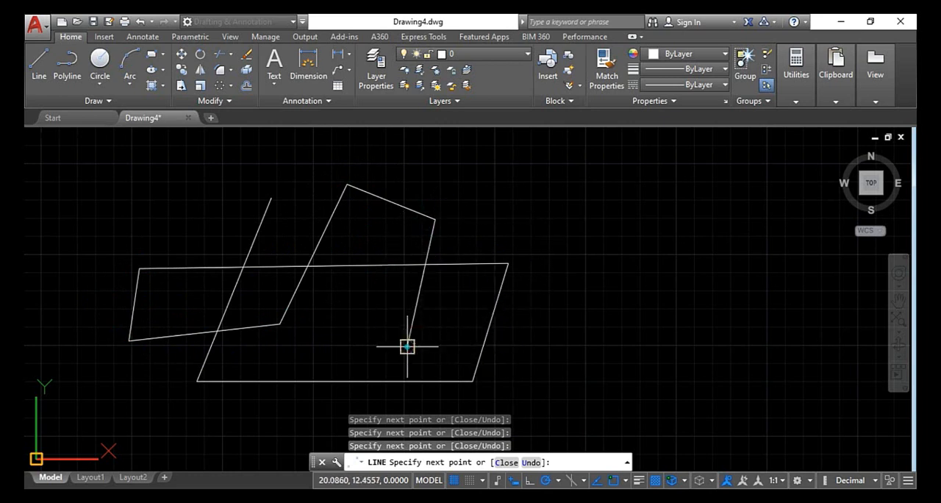
left_click(407, 346)
key("Escape")
key("Escape")
key("Escape")
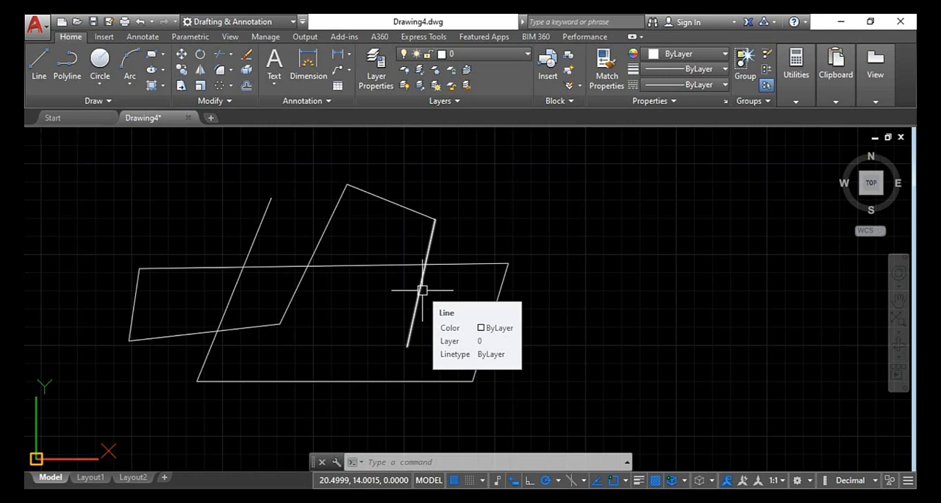
left_click(255, 329)
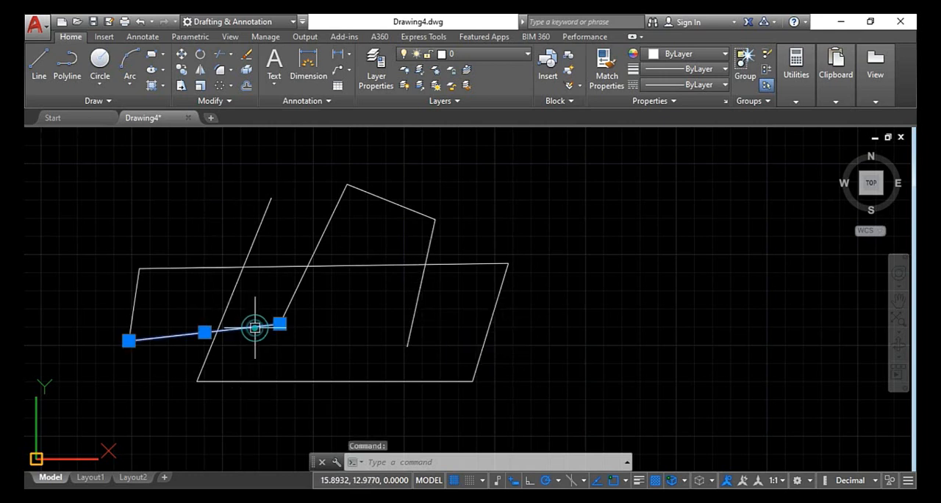
left_click(495, 297)
key("Escape")
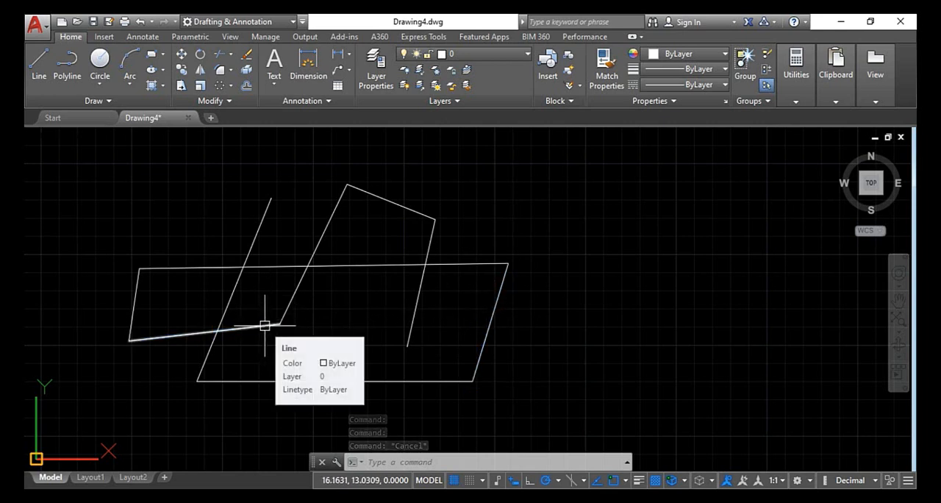
scroll(264, 325, "down", 2)
mouse_move(271, 335)
middle_mouse_down()
mouse_move(121, 316)
mouse_move(192, 327)
middle_mouse_up()
key("Escape")
key("Escape")
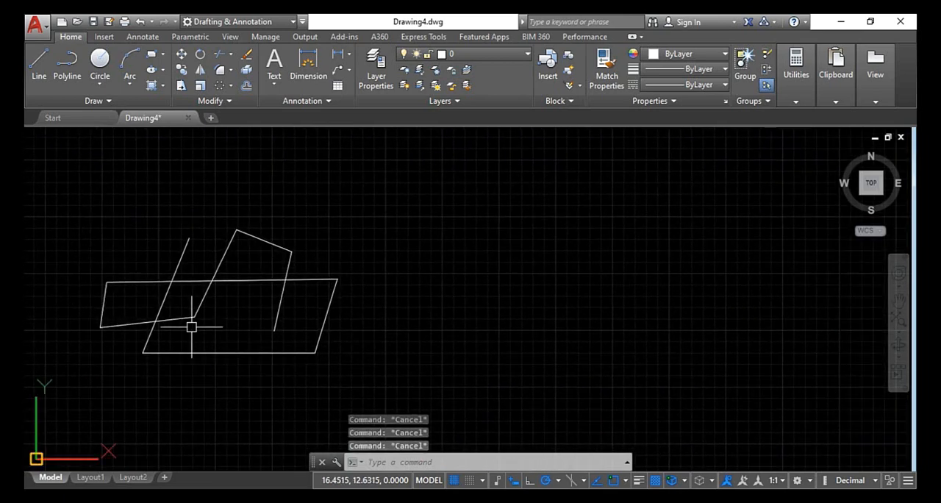
Draw a circle with a radius of about 6.03 beside the line figure, plus a smaller circle sharing its centre
scroll(191, 328, "down", 4)
scroll(189, 325, "up", 2)
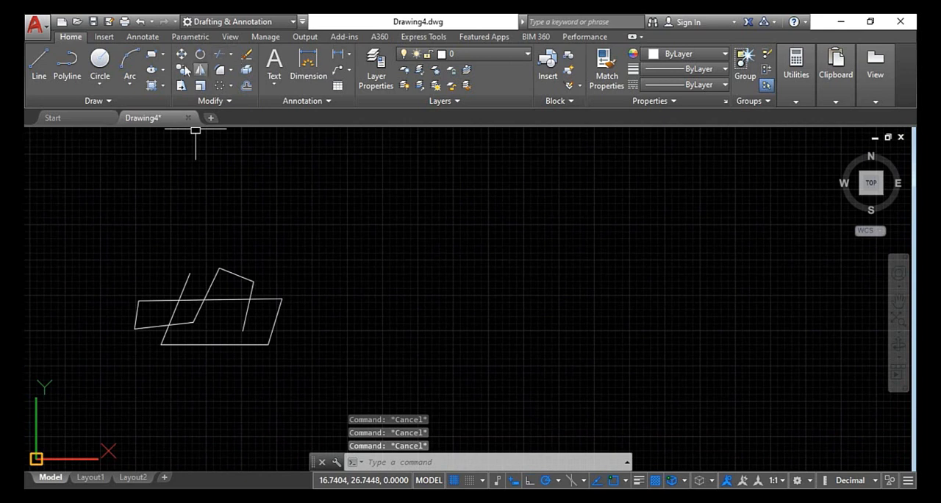
left_click(100, 58)
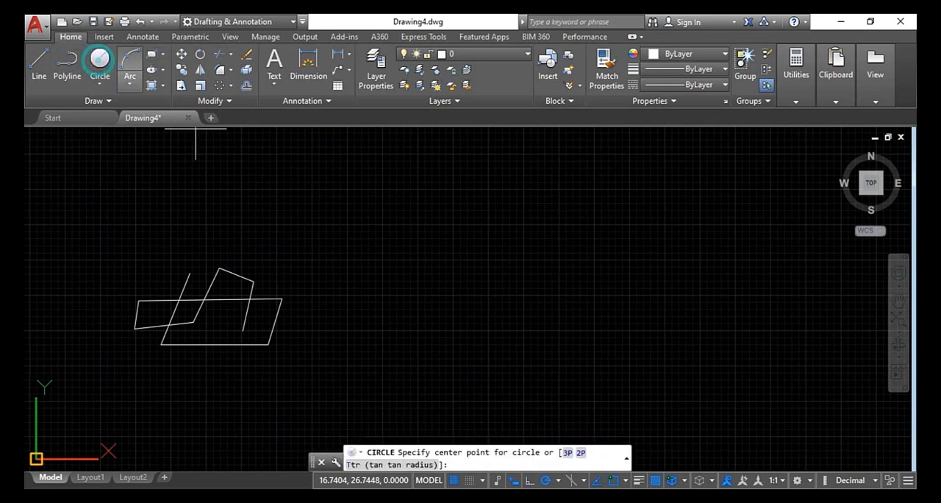
left_click(417, 312)
left_click(410, 397)
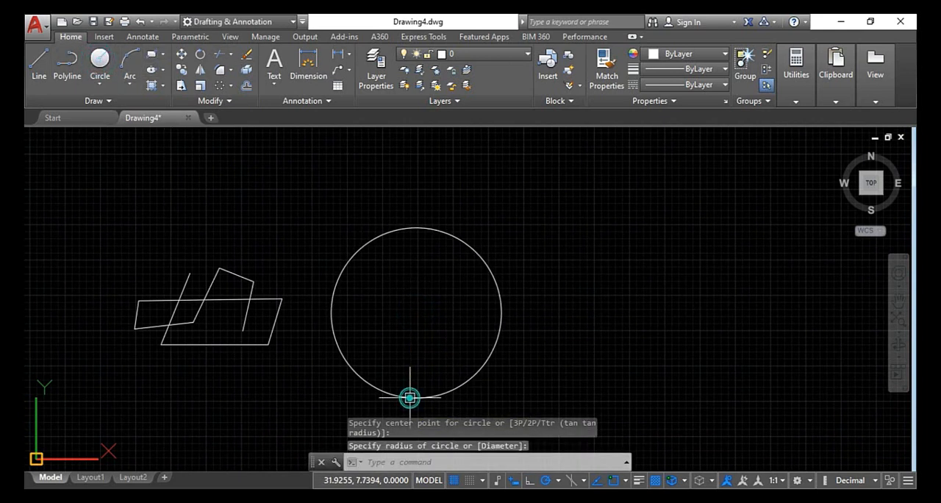
left_click(100, 59)
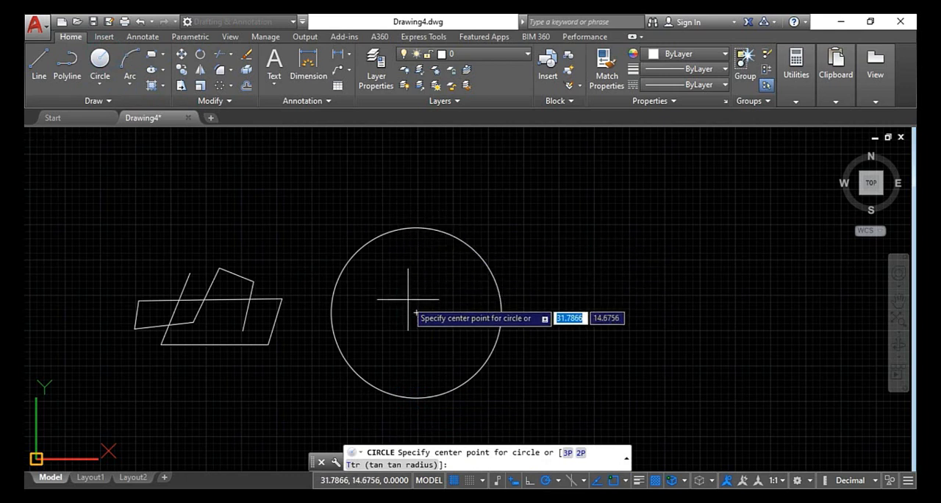
left_click(417, 312)
left_click(423, 358)
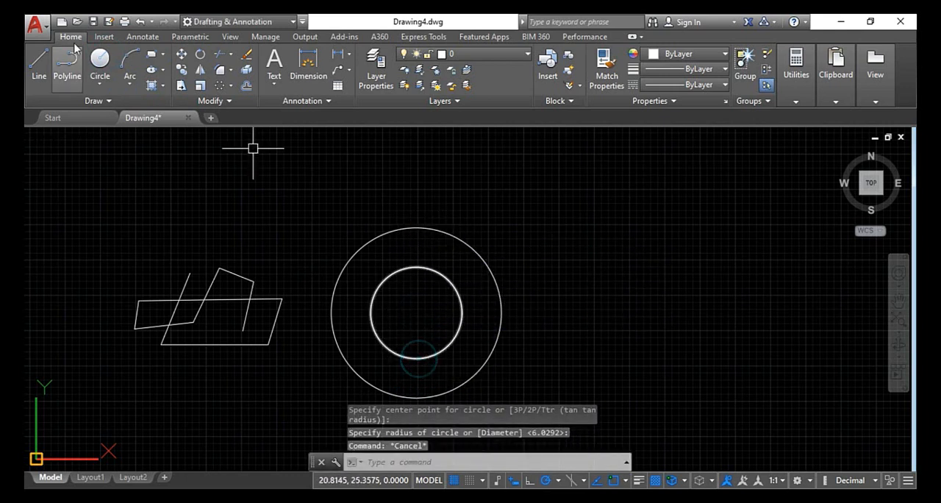
Draw two lines from the circles' centre past the outer circle, one toward the upper right and one about 9.8 units long at 74°
left_click(39, 59)
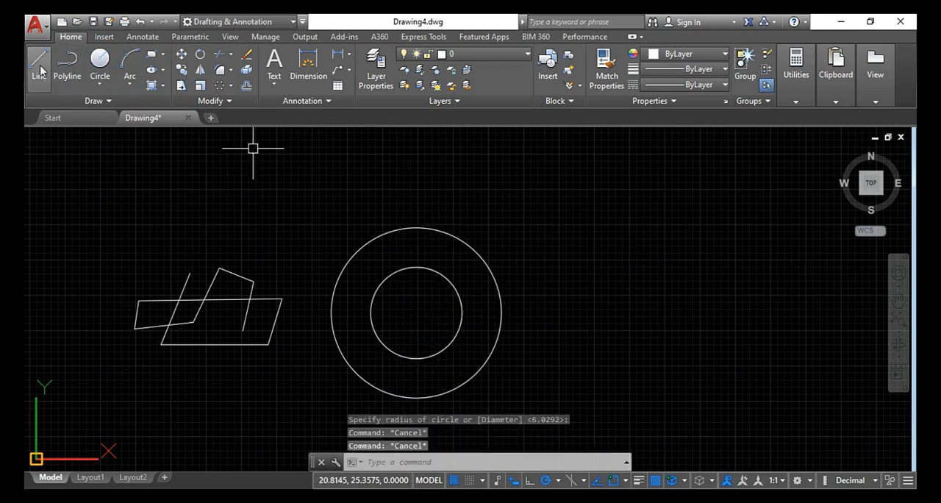
left_click(417, 311)
left_click(569, 252)
key("Escape")
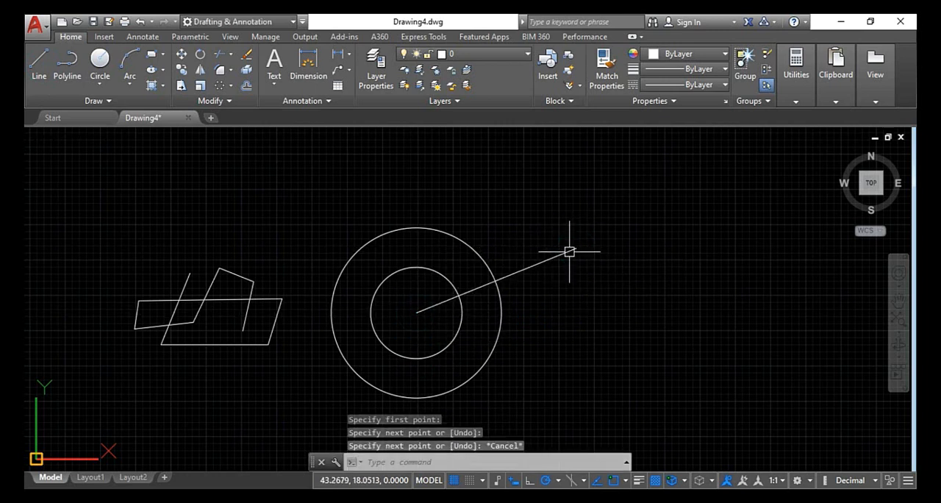
left_click(39, 59)
left_click(417, 311)
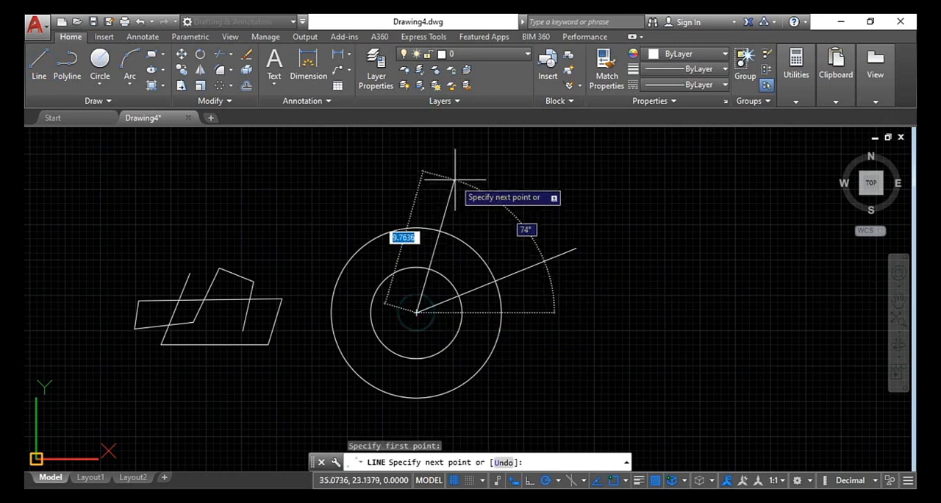
left_click(456, 178)
key("Escape")
Draw two more separate lines from the circles' centre past the outer circle, one at about 138° and one toward the lower left
key("Return")
left_click(417, 312)
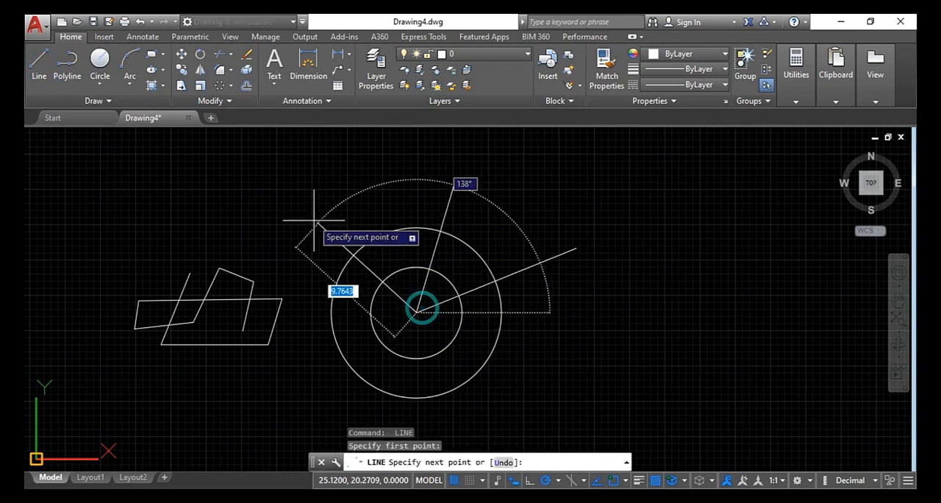
left_click(312, 218)
key("Return")
key("Return")
left_click(417, 312)
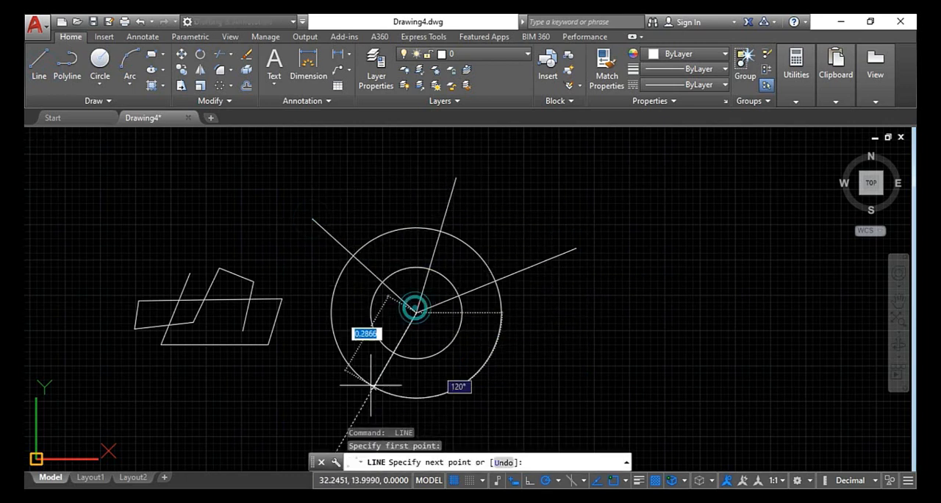
left_click(360, 399)
key("Return")
key("Return")
Draw a fifth line from the circles' centre past the outer circle toward the lower right
left_click(417, 311)
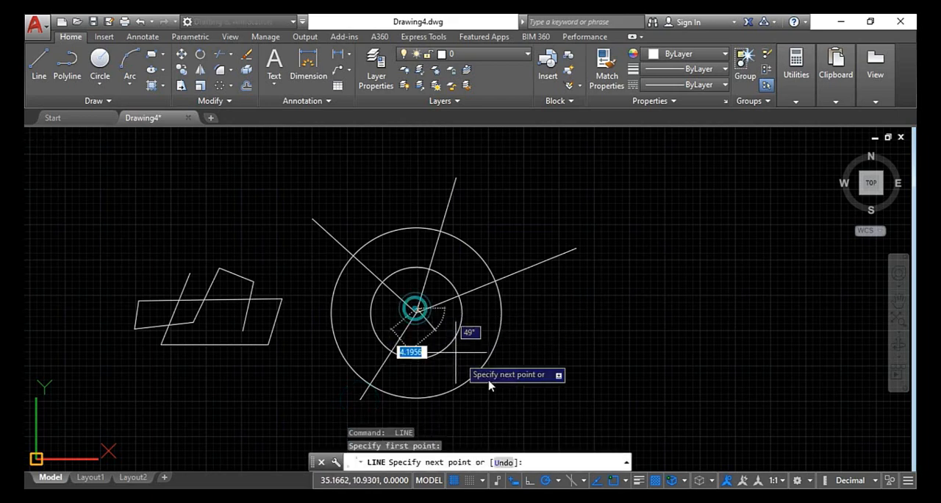
left_click(550, 373)
key("Escape")
Draw a large horizontal rectangle by two opposite corners in the empty area to the right of the circles
key("Escape")
middle_click_drag(514, 371, 379, 292)
scroll(392, 296, "down", 2)
key("Escape")
key("Escape")
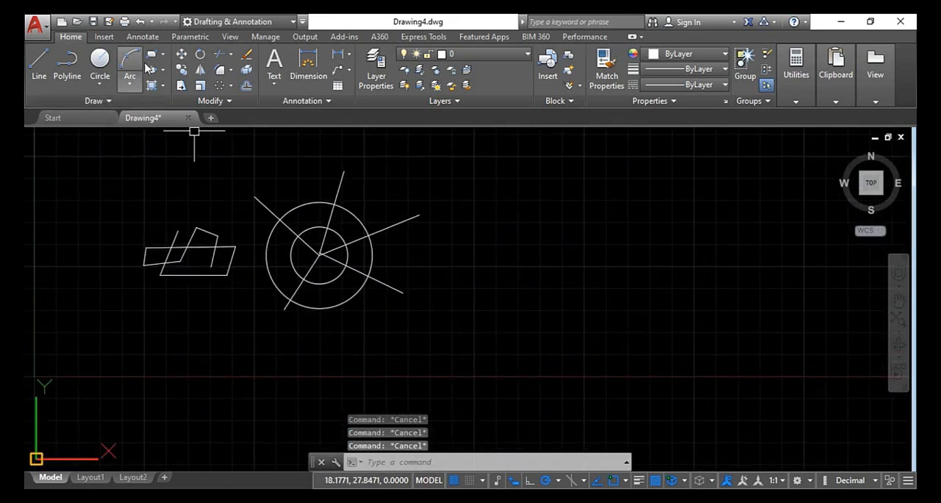
left_click(151, 55)
left_click(492, 184)
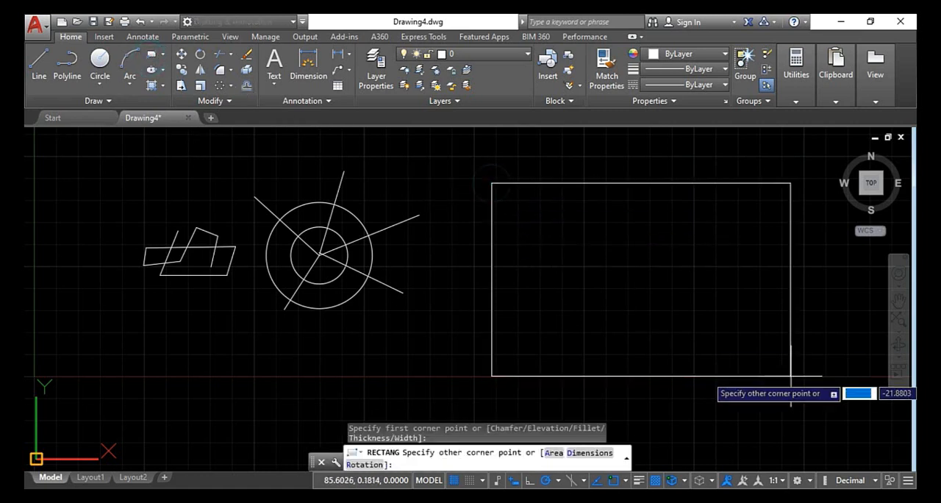
left_click(778, 378)
key("Escape")
middle_click_drag(760, 381, 543, 341)
key("Escape")
key("Escape")
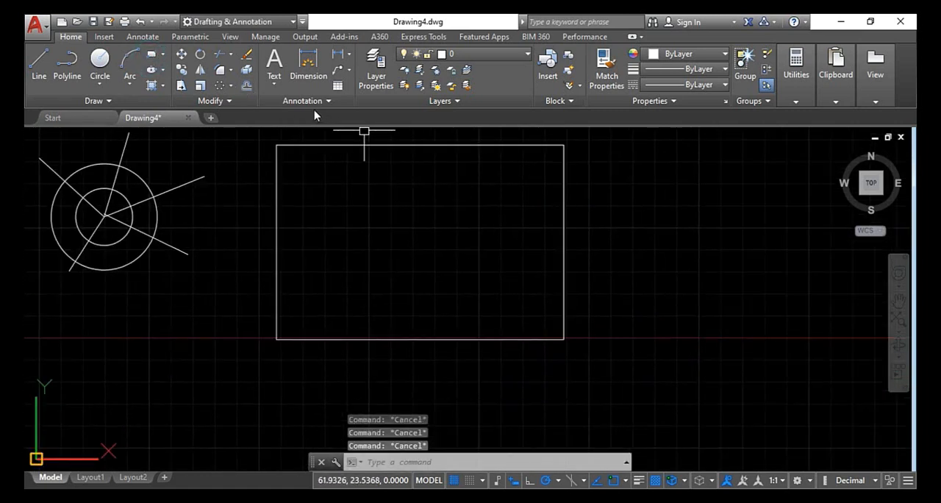
Explode the large rectangle into separate lines
left_click(274, 177)
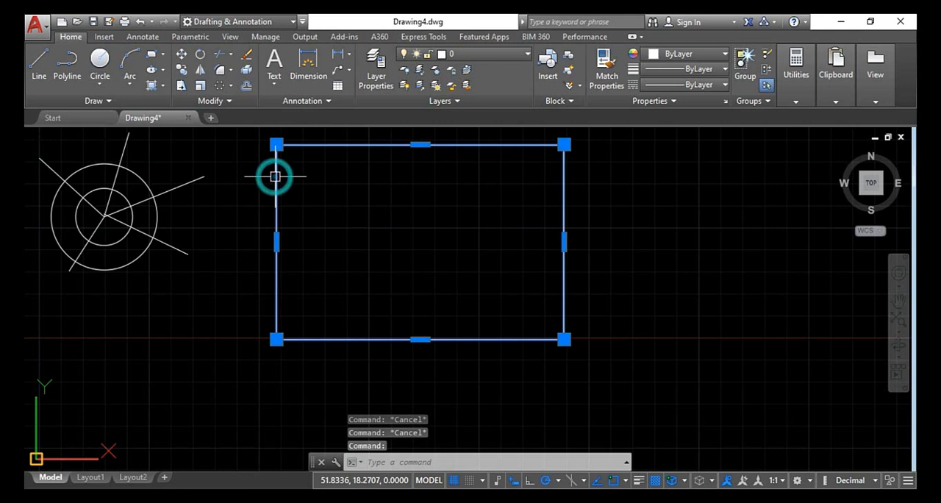
type("x")
key("Return")
Offset the rectangle's left, top, bottom and right edges inward with the Through option, placing each copy a short distance inside
left_click(247, 85)
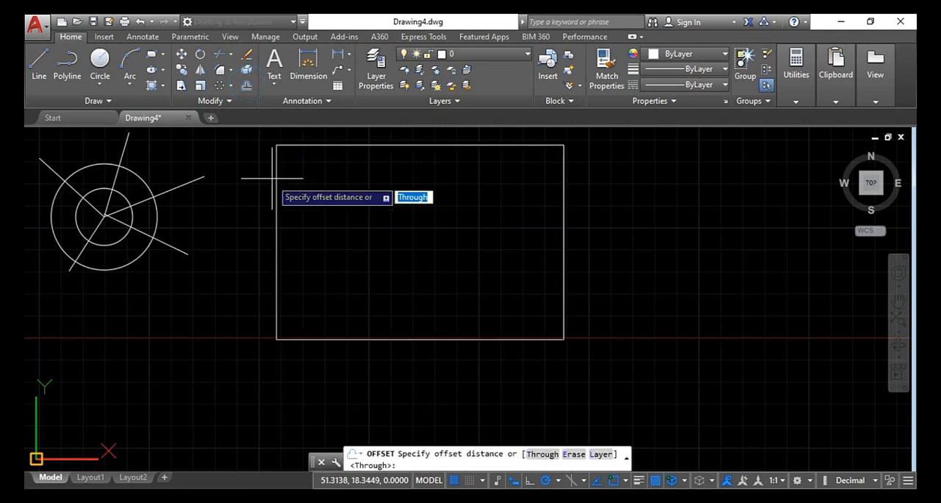
key("Return")
left_click(276, 218)
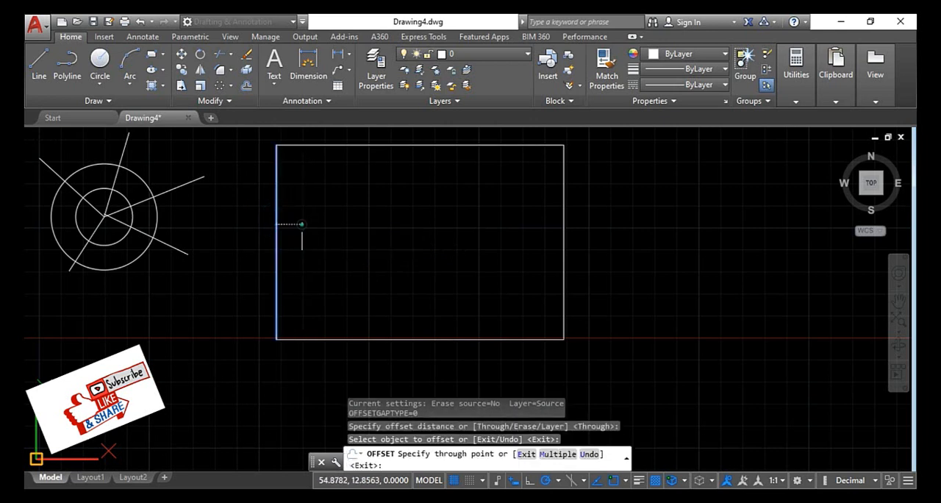
left_click(302, 225)
left_click(348, 145)
left_click(344, 179)
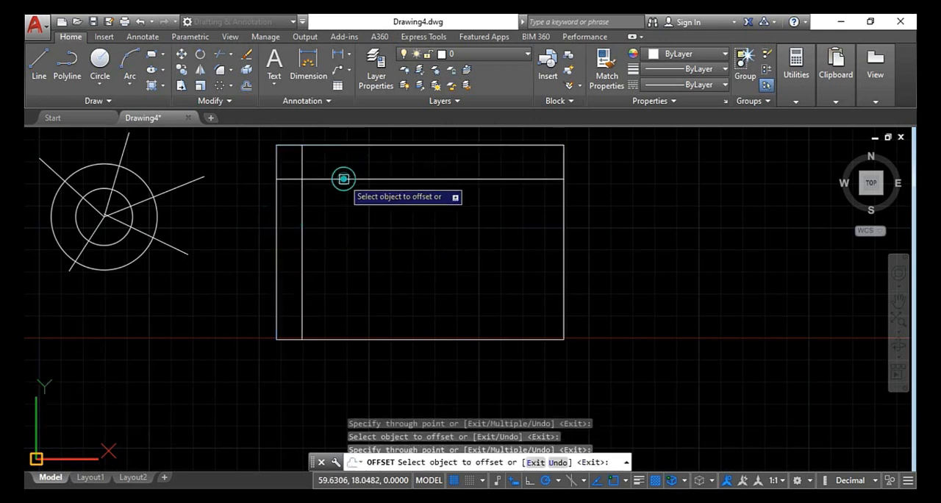
left_click(349, 339)
left_click(338, 315)
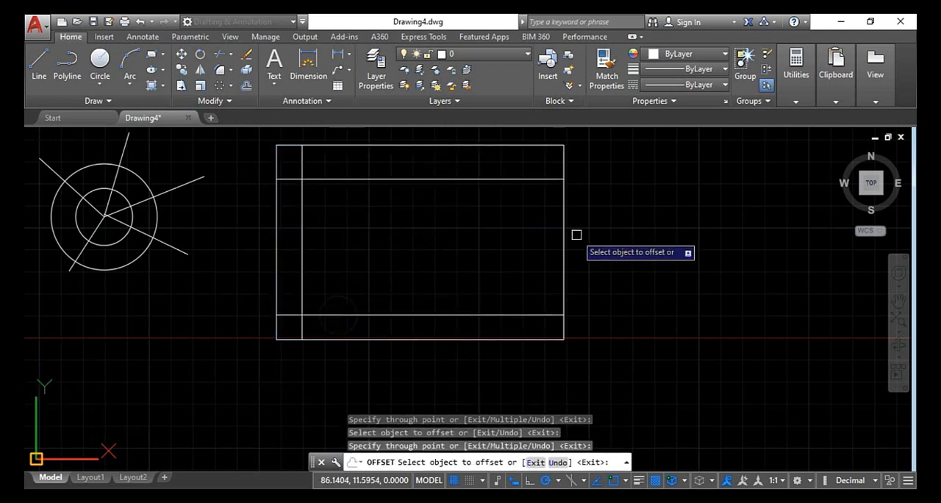
left_click(564, 230)
left_click(539, 244)
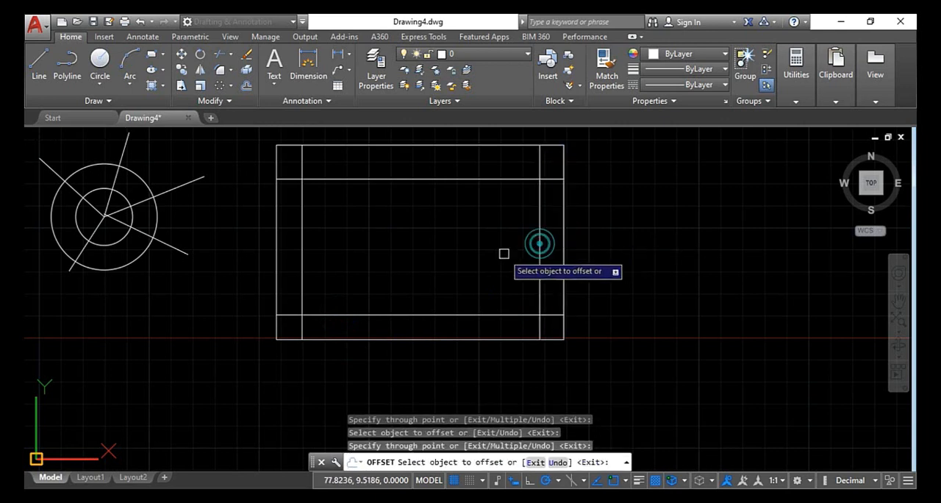
Offset the four inner lines of the exploded rectangle further inward, placing each copy a short distance toward its centre
left_click(541, 228)
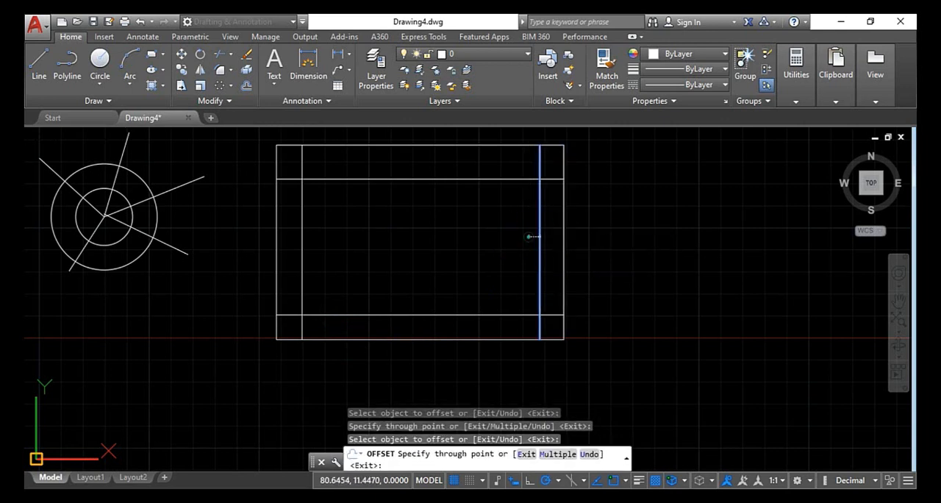
left_click(530, 235)
left_click(302, 225)
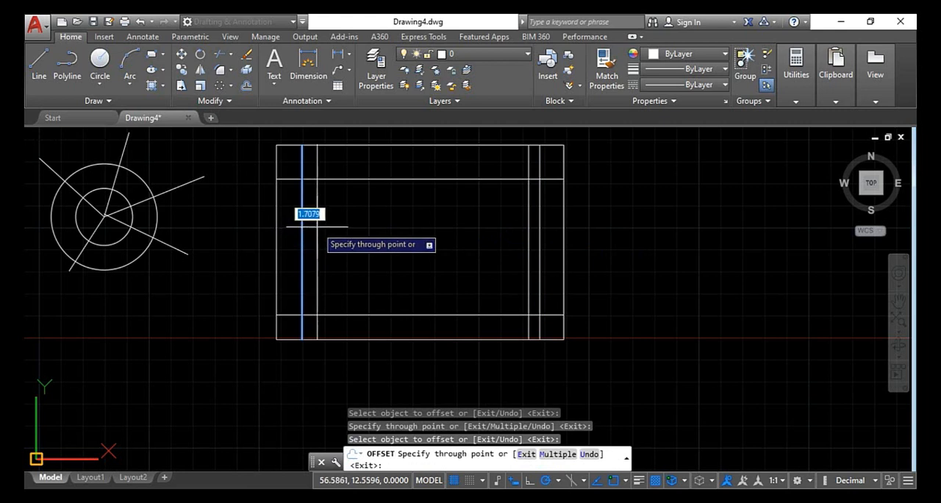
left_click(317, 227)
left_click(349, 179)
left_click(350, 180)
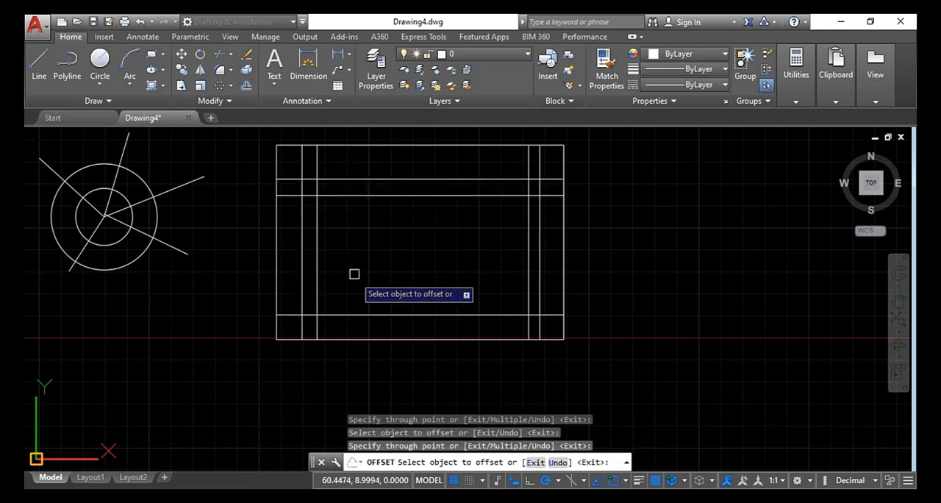
left_click(354, 316)
left_click(359, 294)
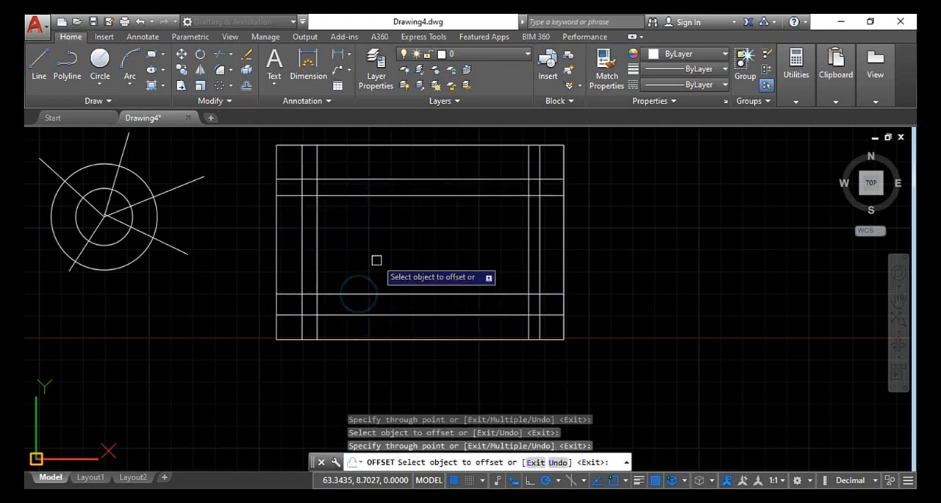
Offset the innermost right vertical line to left of the rectangle's middle, and offset that copy a short distance right to form a central pair
left_click(527, 228)
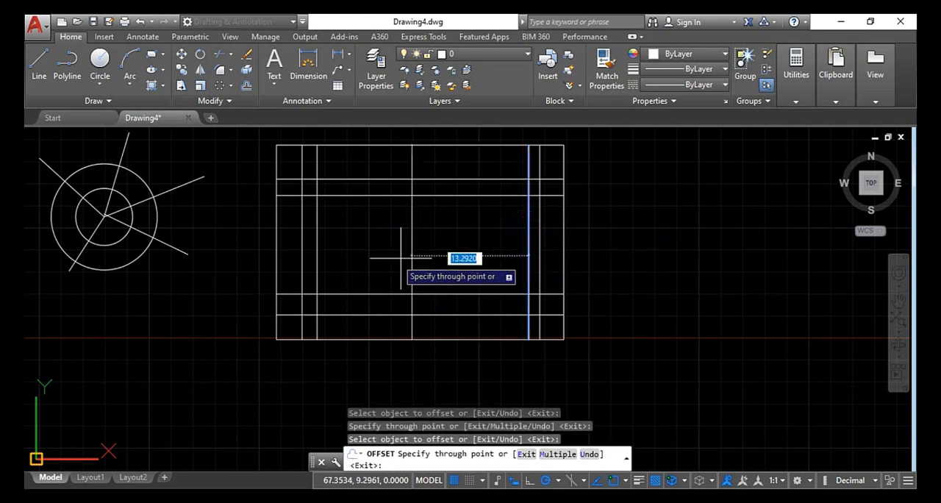
left_click(391, 256)
left_click(391, 253)
left_click(413, 256)
key("Escape")
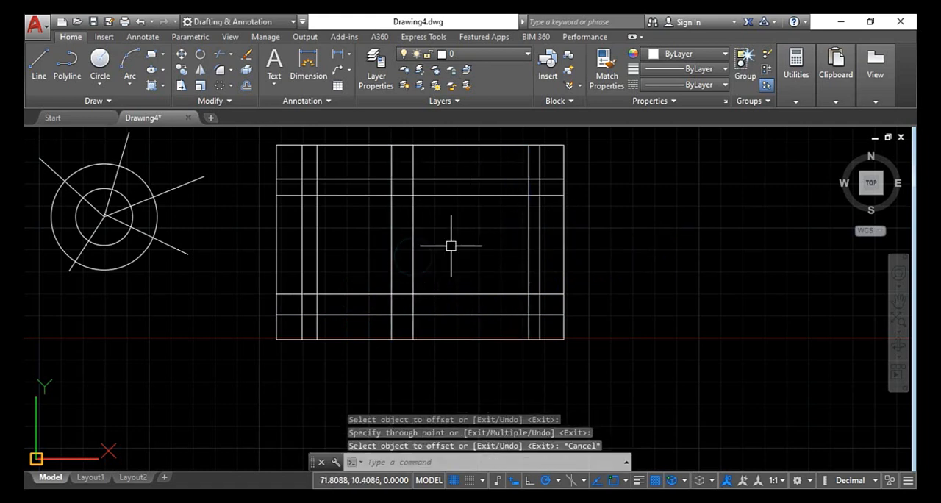
key("Escape")
scroll(450, 245, "down", 4)
key("Escape")
key("Escape")
scroll(383, 227, "up", 2)
key("Escape")
key("Escape")
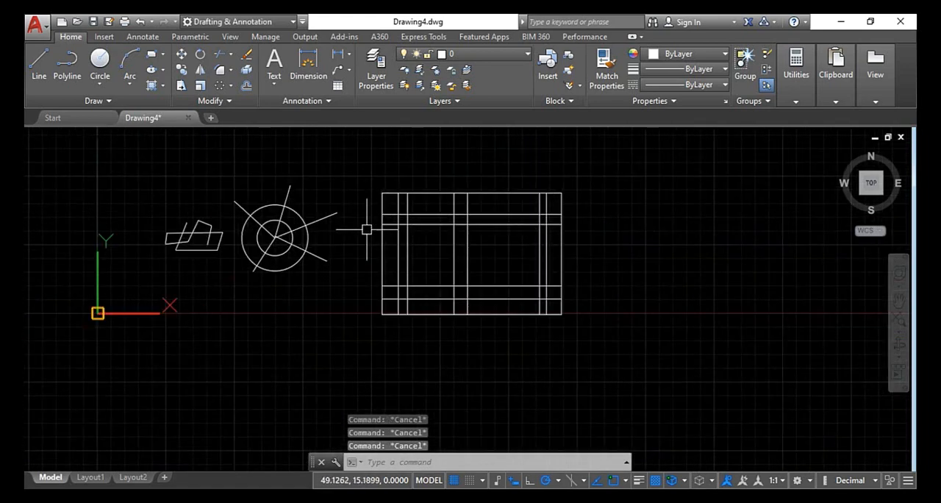
Draw a large, nearly square rectangle in the empty area to the right of the line grid
left_click(152, 56)
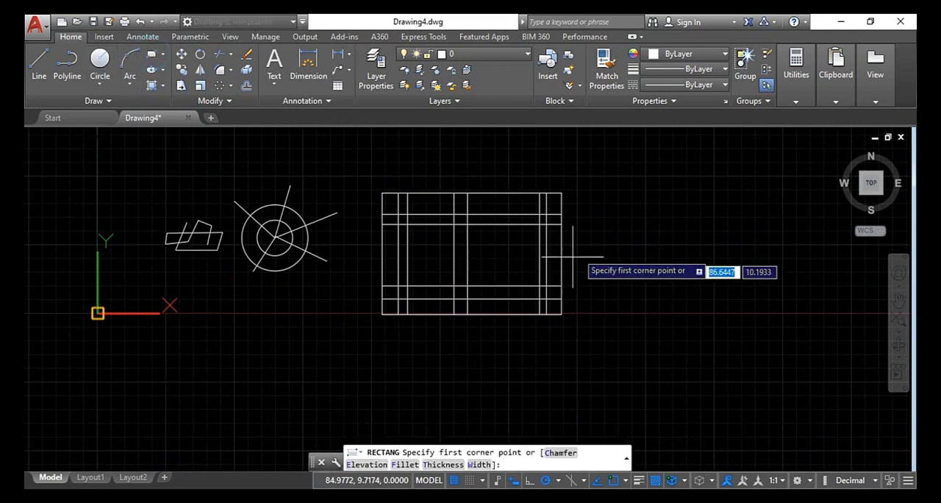
left_click(608, 203)
left_click(799, 419)
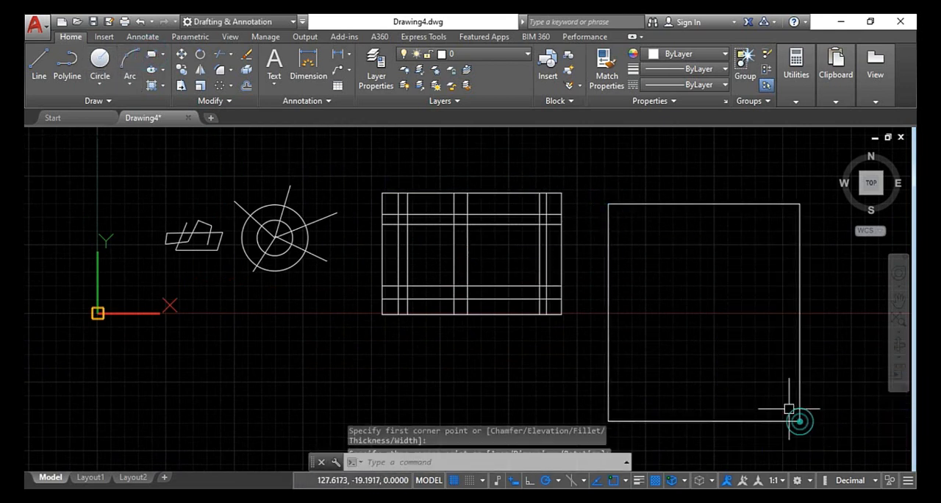
Draw a smaller upright rectangle overlapping the large rectangle's upper-left corner
left_click(151, 54)
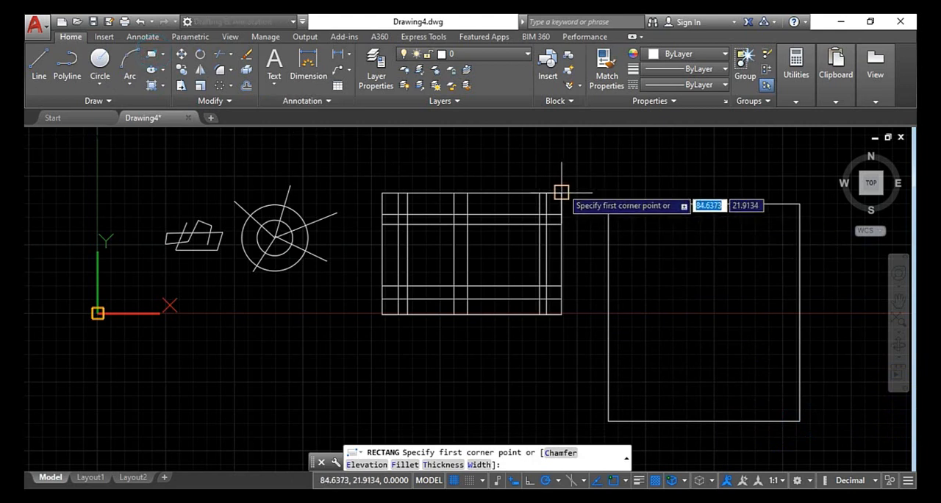
left_click(593, 174)
left_click(706, 312)
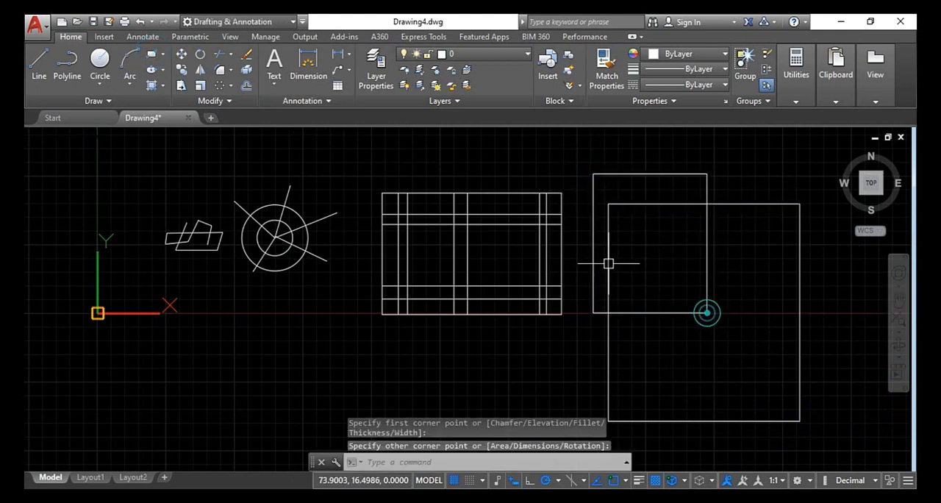
Draw a horizontal rectangle overlapping the large rectangle's lower-right corner
left_click(151, 54)
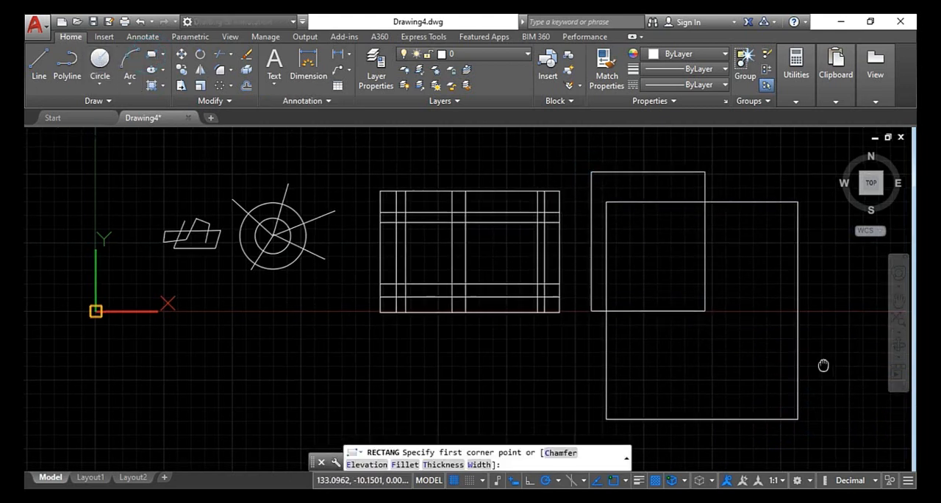
middle_click_drag(823, 361, 620, 286)
left_click(642, 236)
left_click(482, 336)
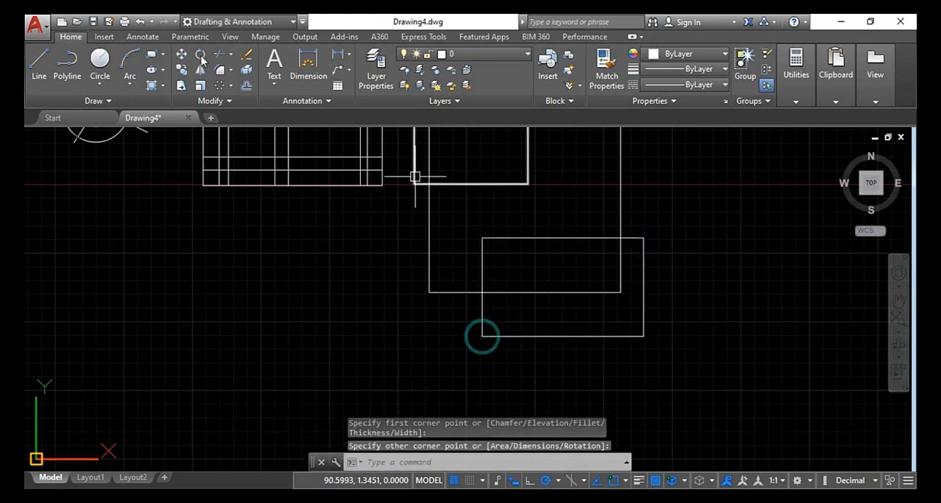
Draw a fourth rectangle inside the large one, overlapping both the upper-left and the lower-right rectangles
left_click(151, 59)
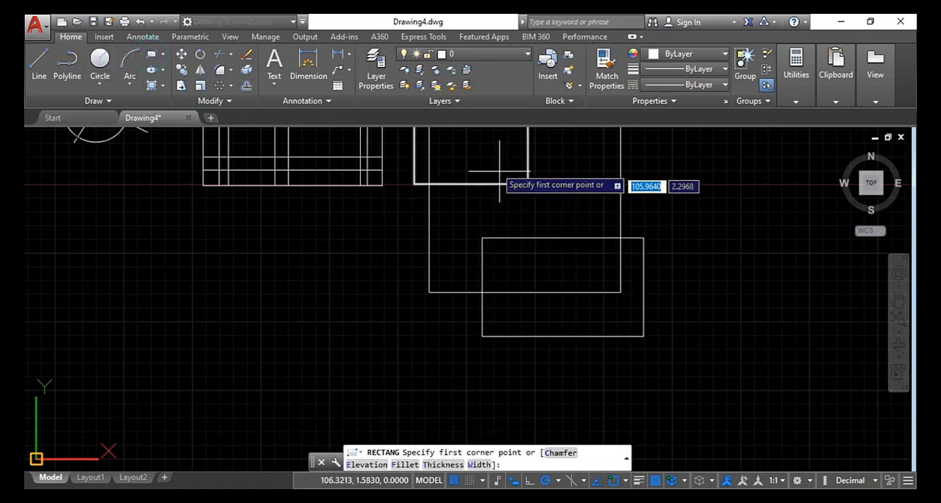
left_click(470, 160)
left_click(592, 272)
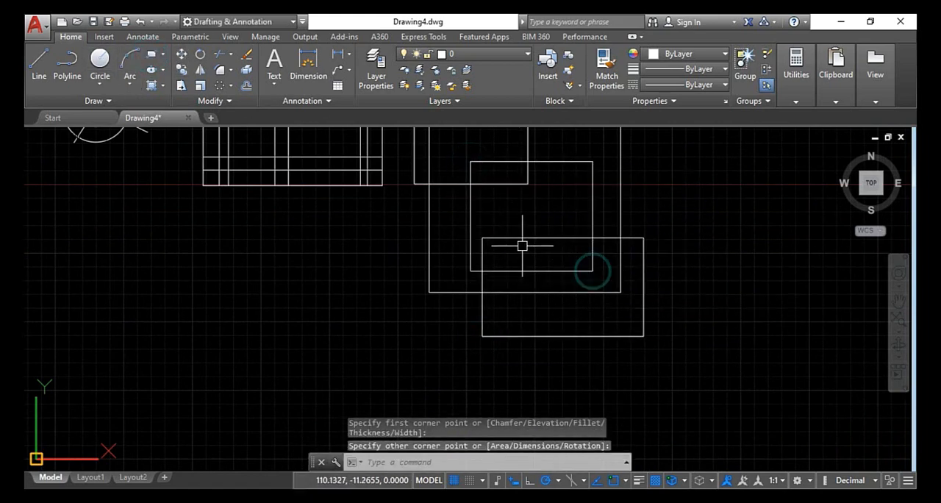
scroll(521, 244, "down", 3)
key("Escape")
key("Escape")
key("Escape")
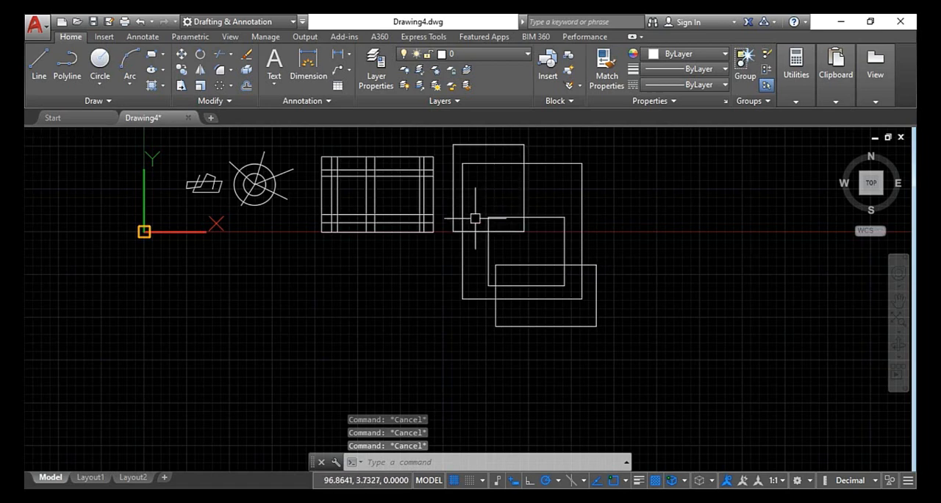
scroll(332, 175, "up", 2)
scroll(417, 192, "down", 2)
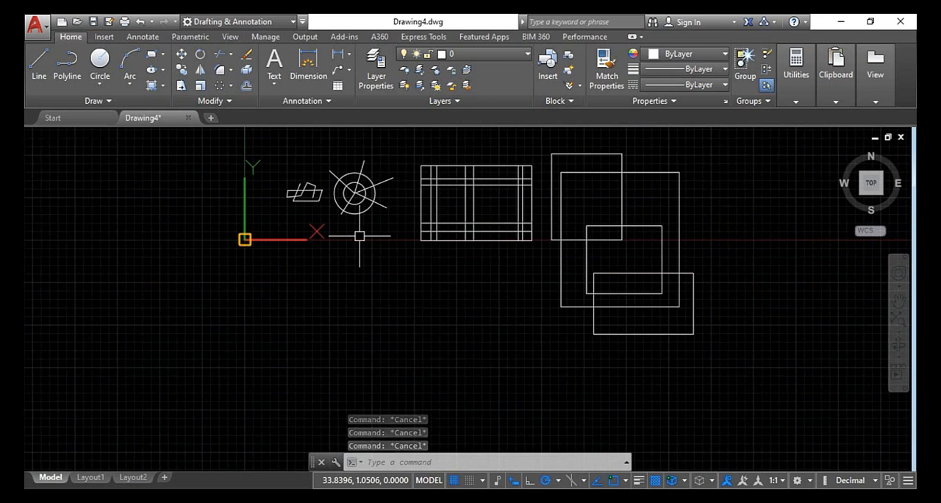
scroll(359, 236, "up", 2)
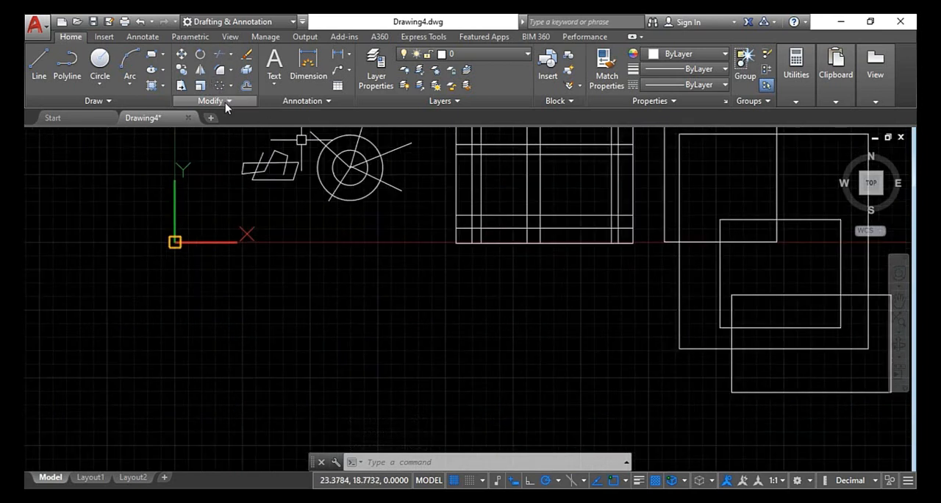
left_click(231, 54)
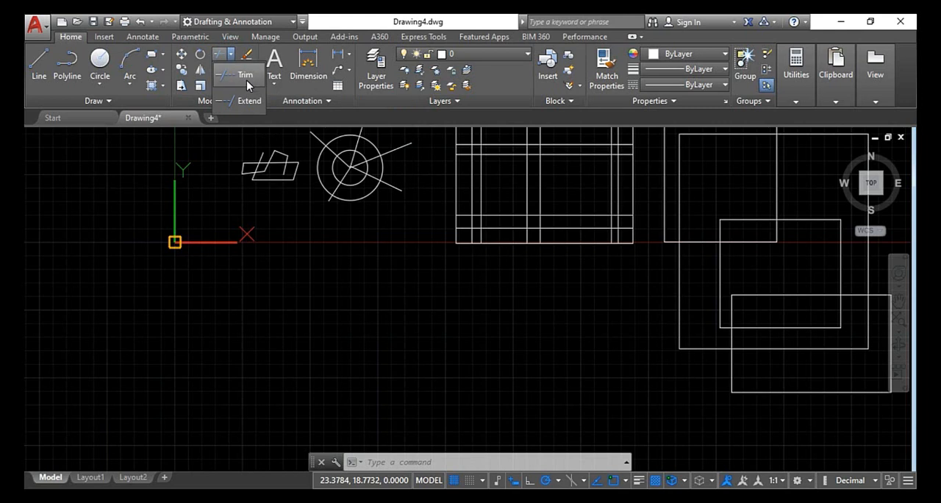
left_click(41, 29)
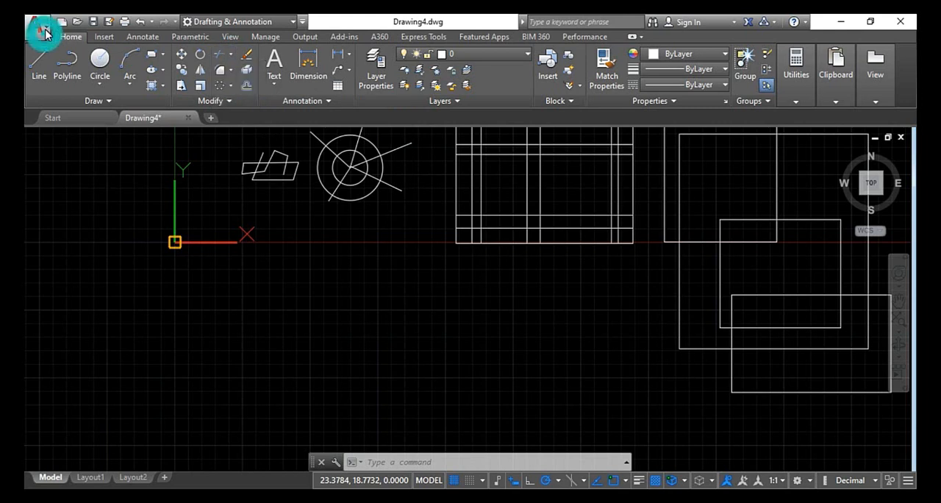
left_click(41, 29)
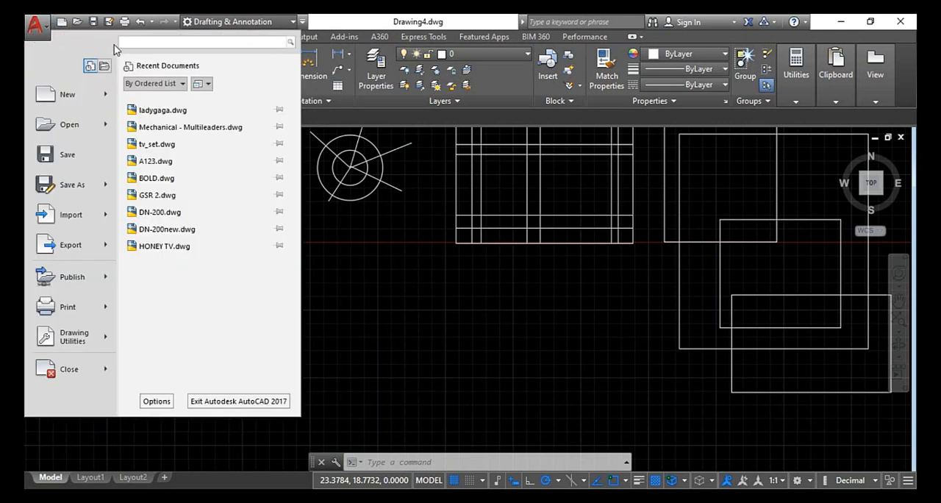
type("trim")
left_click(109, 92)
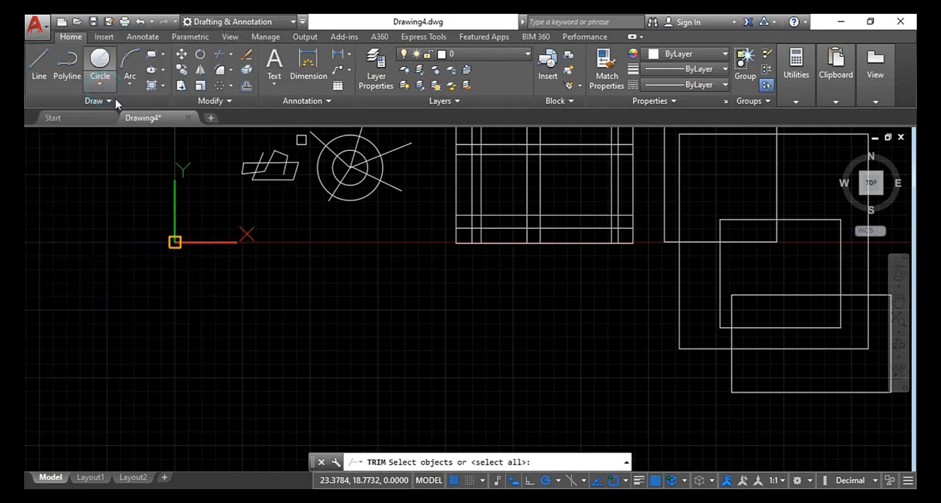
scroll(427, 343, "down", 2)
scroll(432, 383, "up", 2)
mouse_move(433, 382)
middle_mouse_down()
mouse_move(229, 361)
mouse_move(244, 397)
middle_mouse_up()
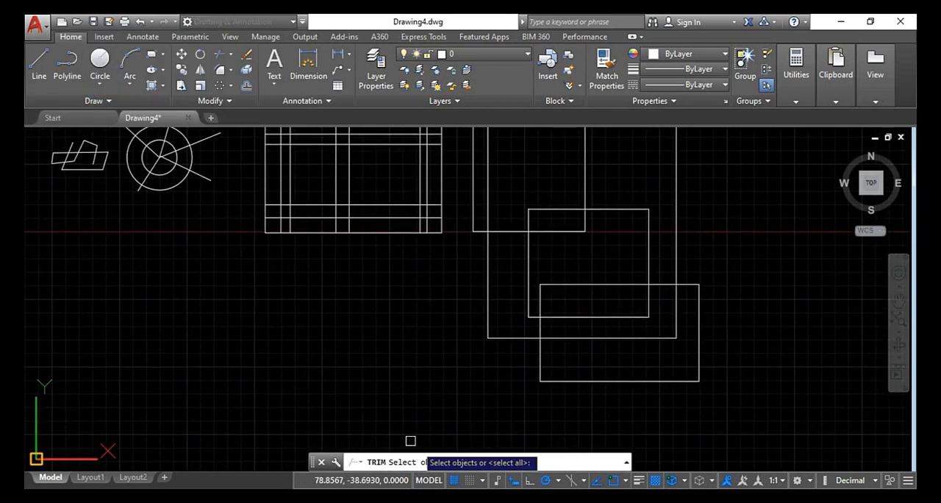
key("Escape")
key("Escape")
key("Escape")
key("Escape")
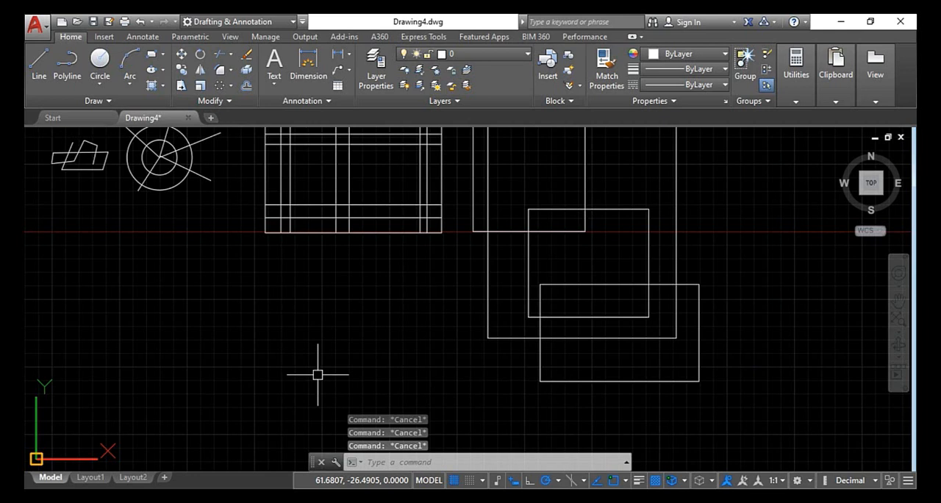
type("TR")
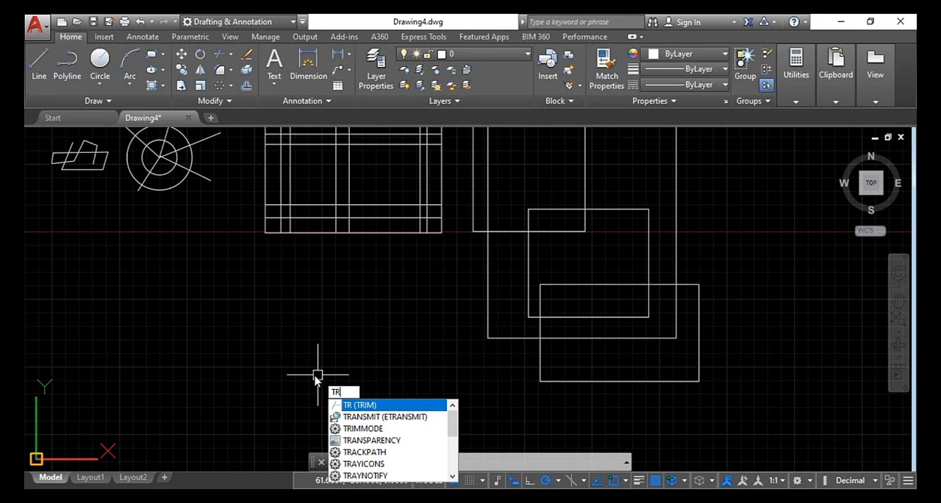
key("Escape")
key("Escape")
key("Escape")
scroll(315, 377, "down", 3)
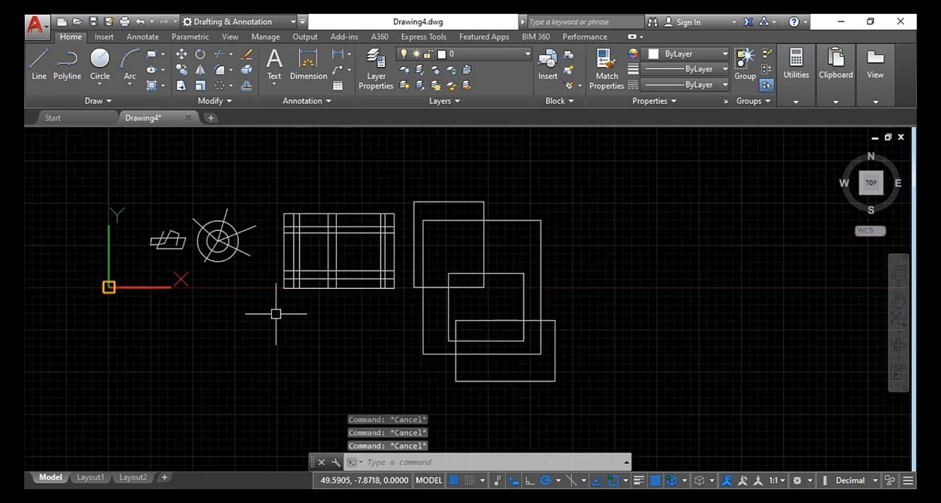
scroll(181, 240, "up", 3)
scroll(785, 394, "down", 2)
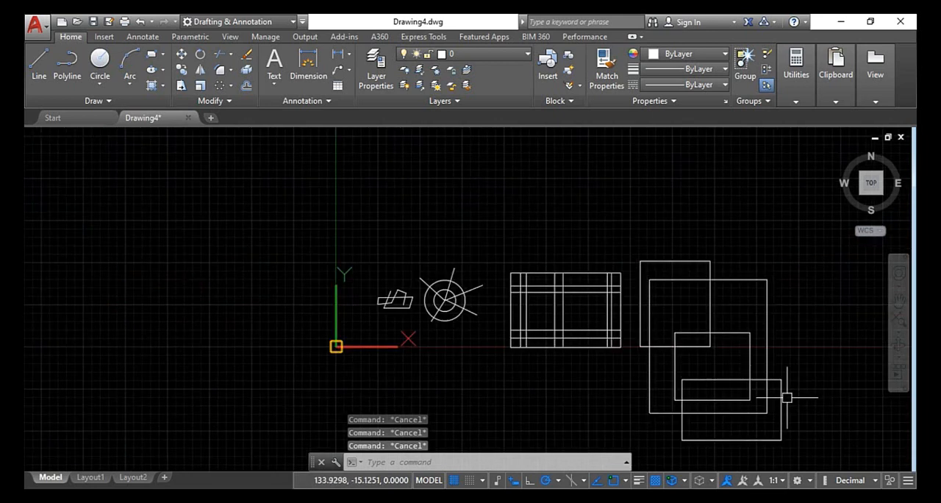
Trim the top and upper-right spokes between the two concentric circles, using both circles and the upper-right spoke as cutting edges
type("TR")
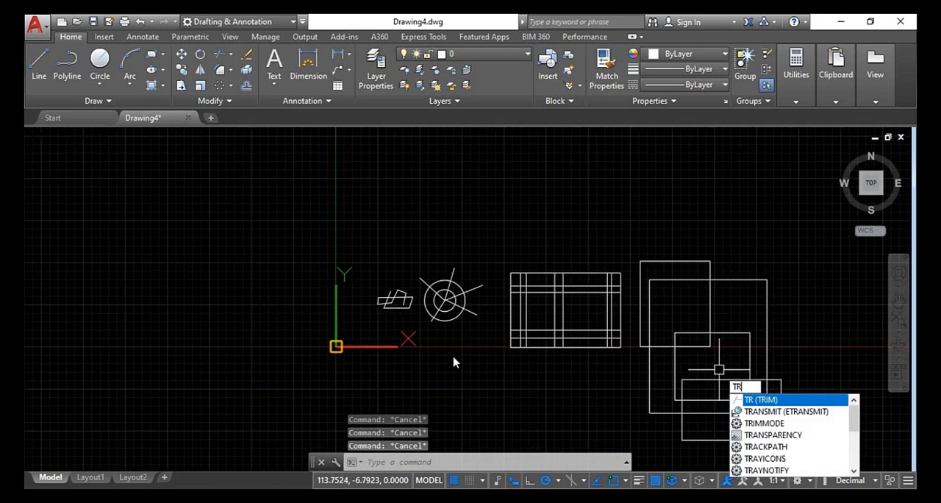
key("Return")
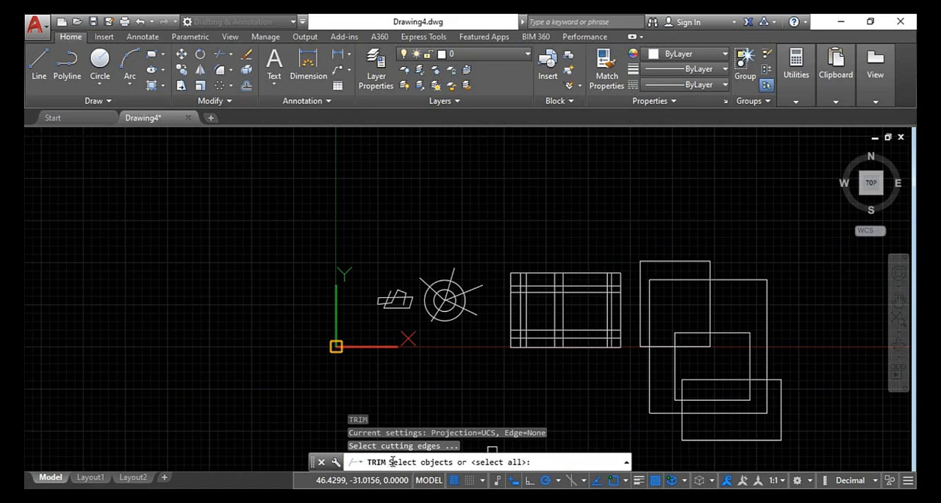
scroll(441, 296, "up", 6)
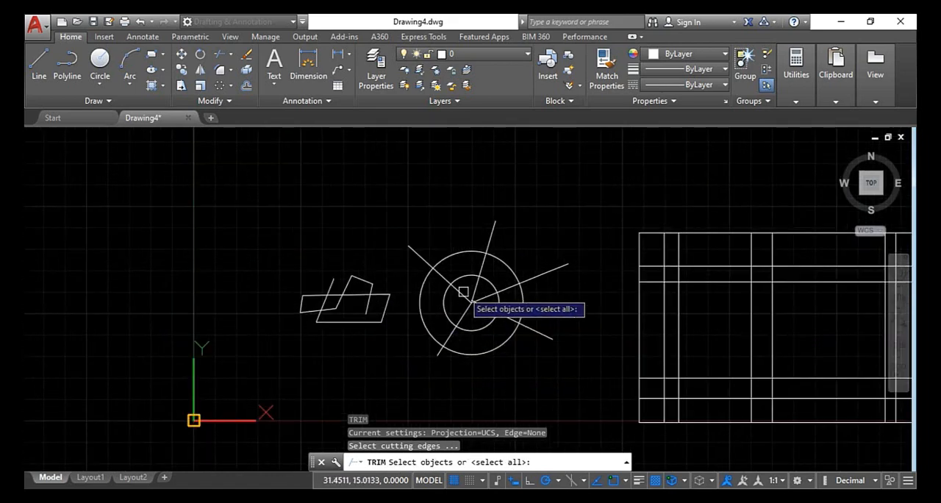
scroll(443, 295, "up", 2)
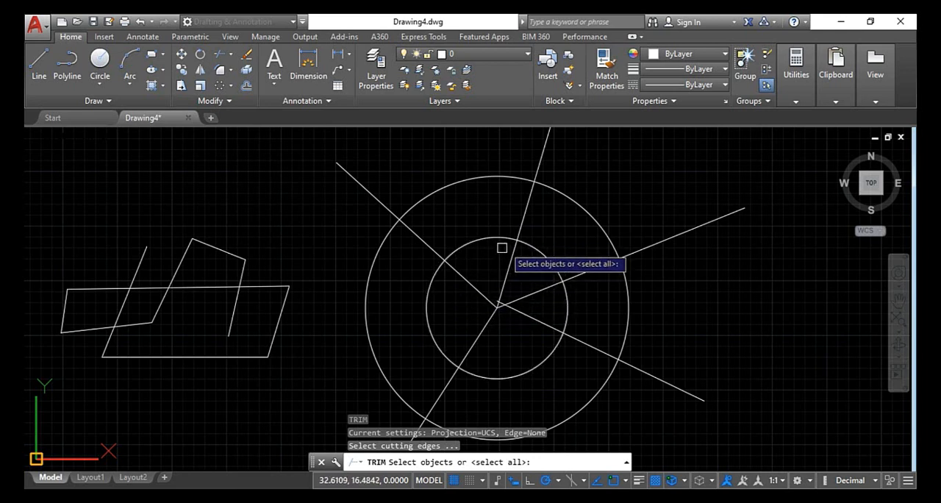
left_click(496, 238)
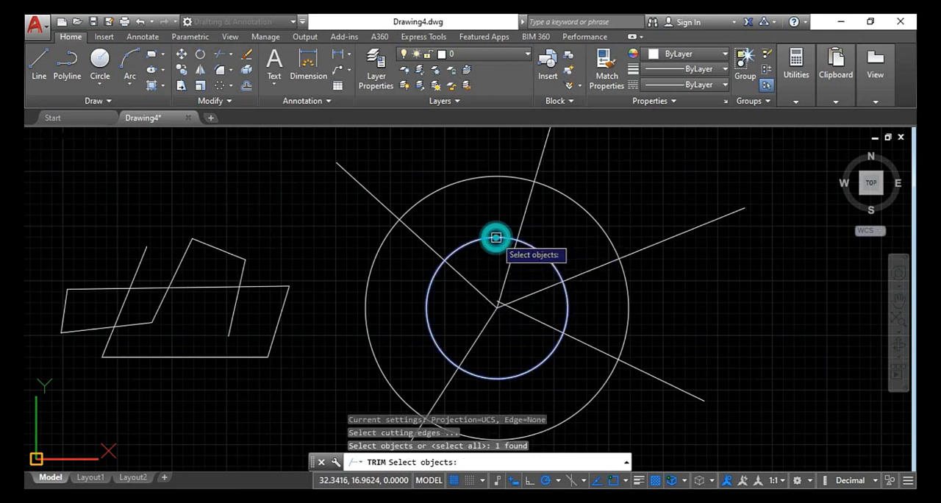
left_click(561, 188)
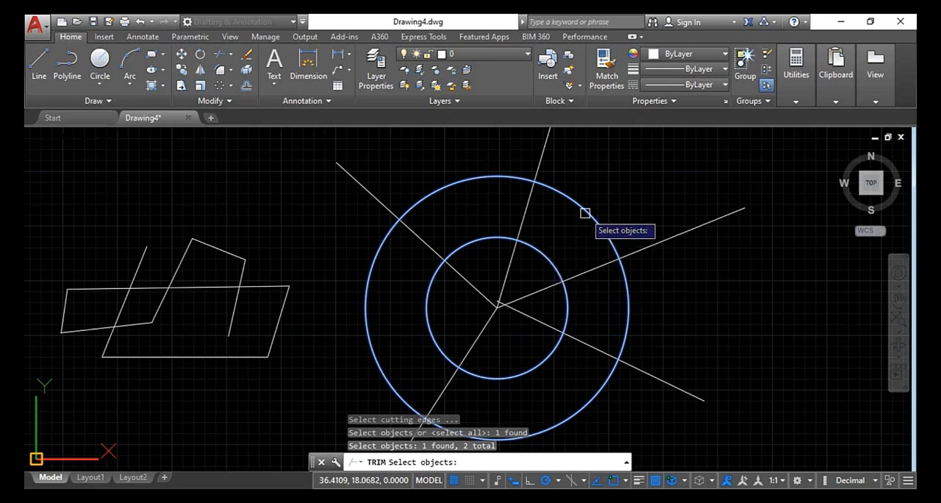
left_click(582, 269)
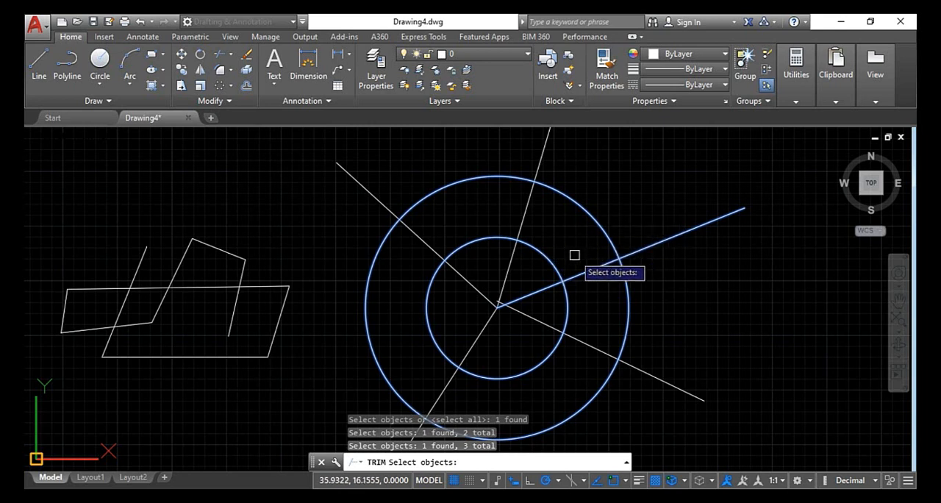
key("Return")
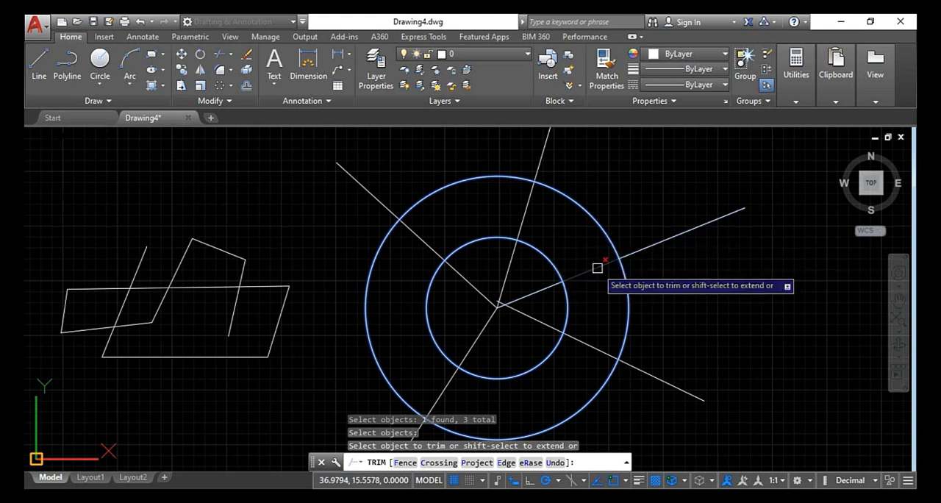
left_click(597, 268)
scroll(597, 268, "down", 2)
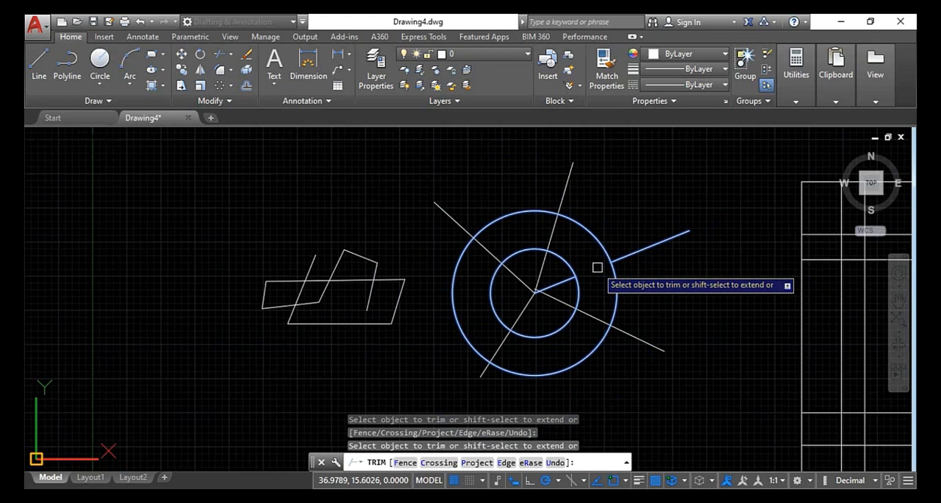
left_click(551, 236)
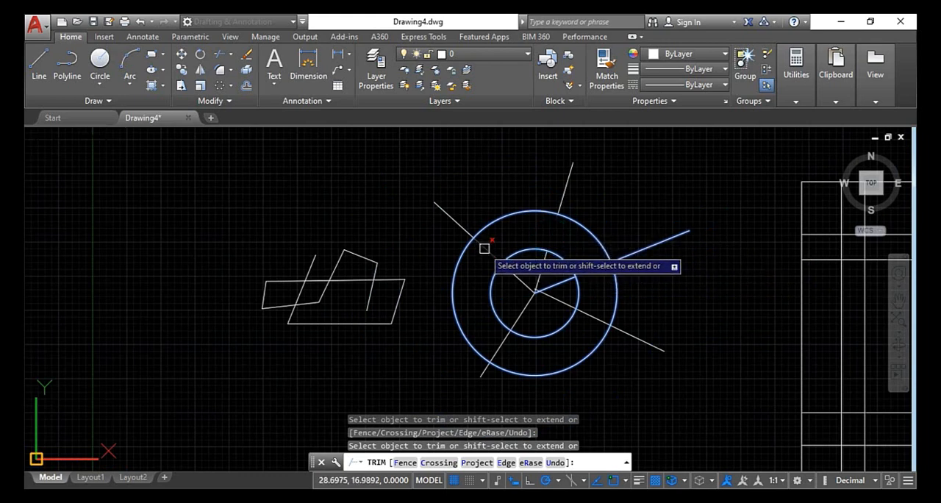
scroll(485, 247, "up", 2)
key("Escape")
key("Escape")
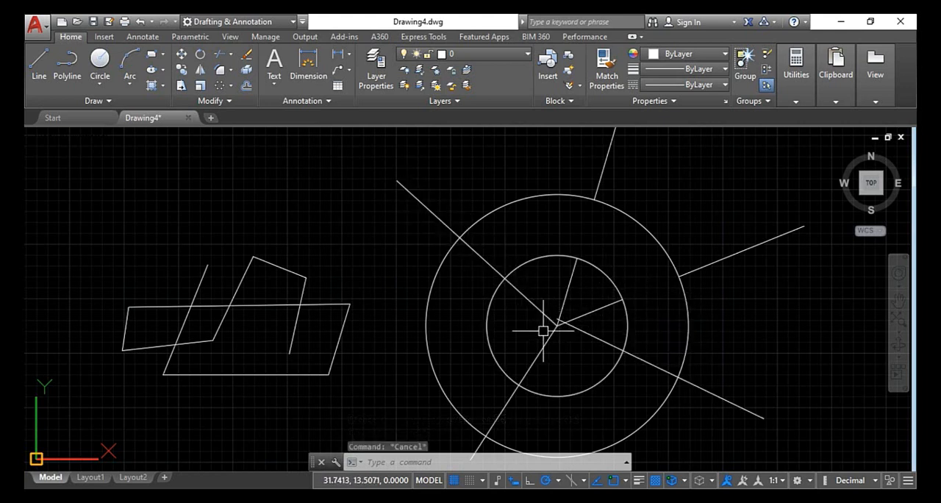
key("Escape")
type("TR")
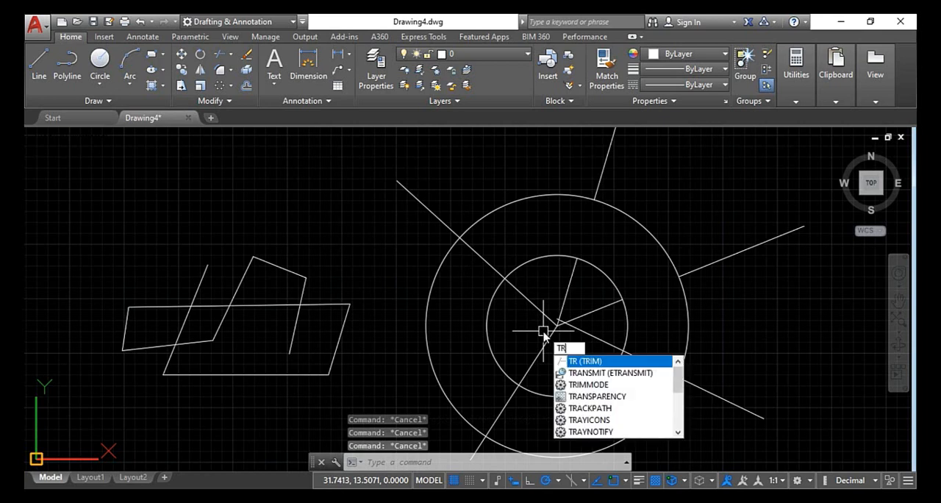
key("Return")
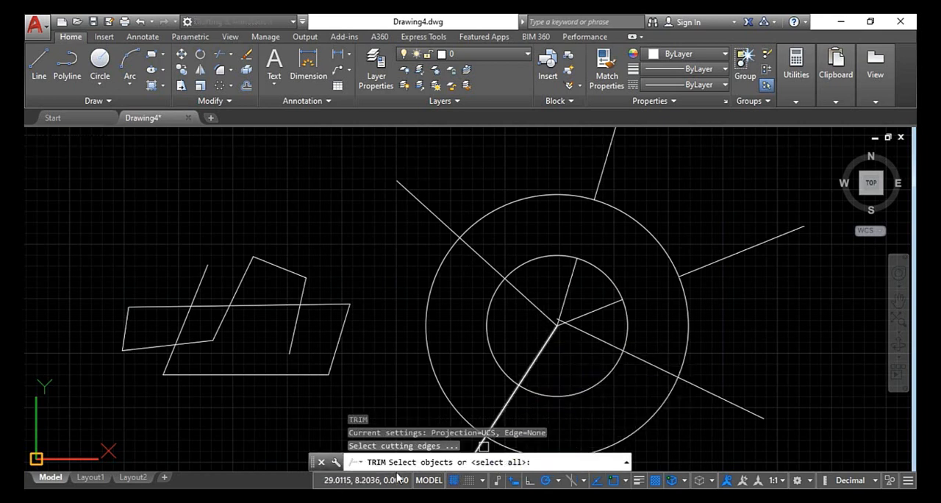
left_click(491, 343)
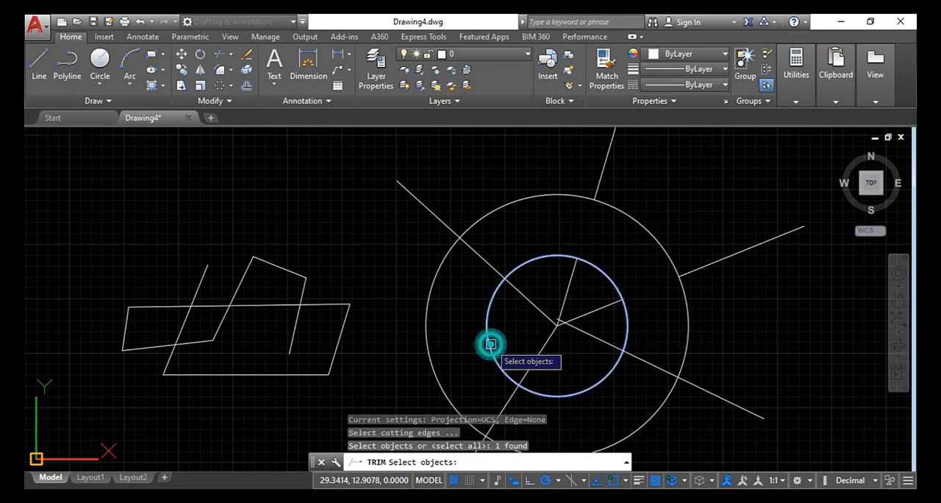
scroll(491, 343, "down", 2)
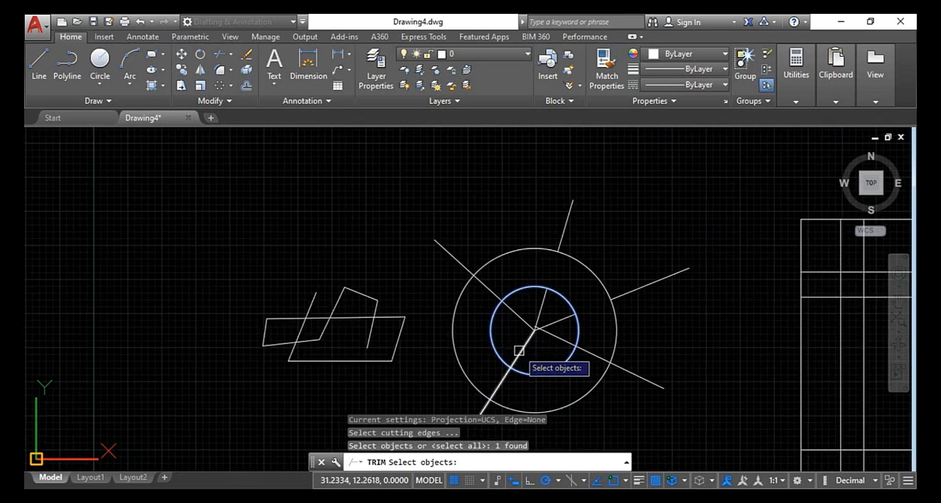
left_click(519, 350)
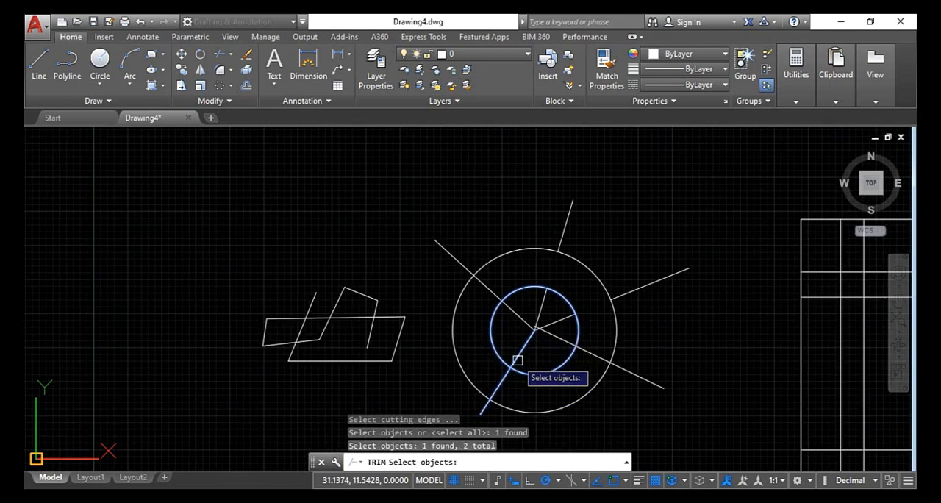
key("Return")
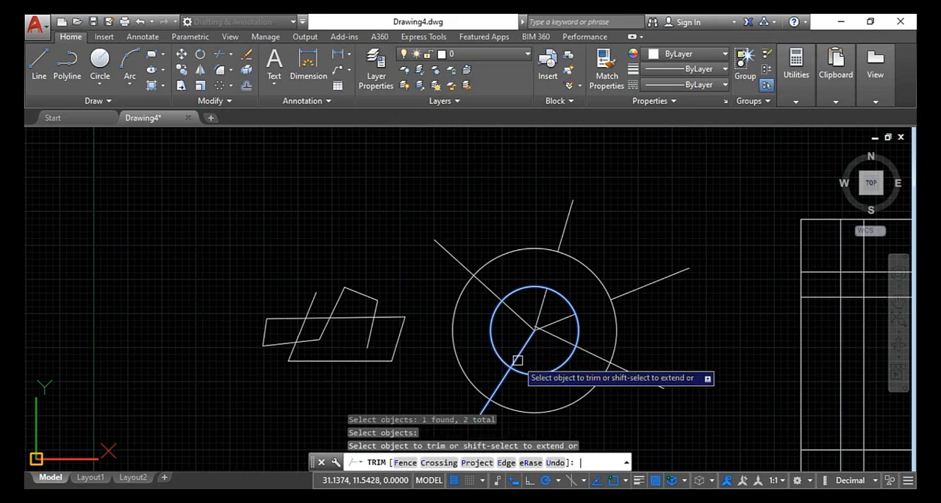
scroll(518, 361, "down", 3)
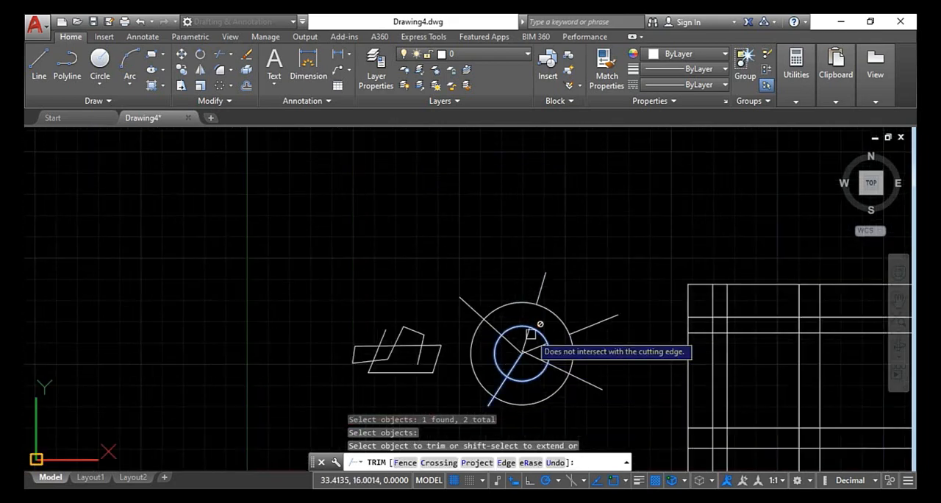
scroll(518, 360, "up", 5)
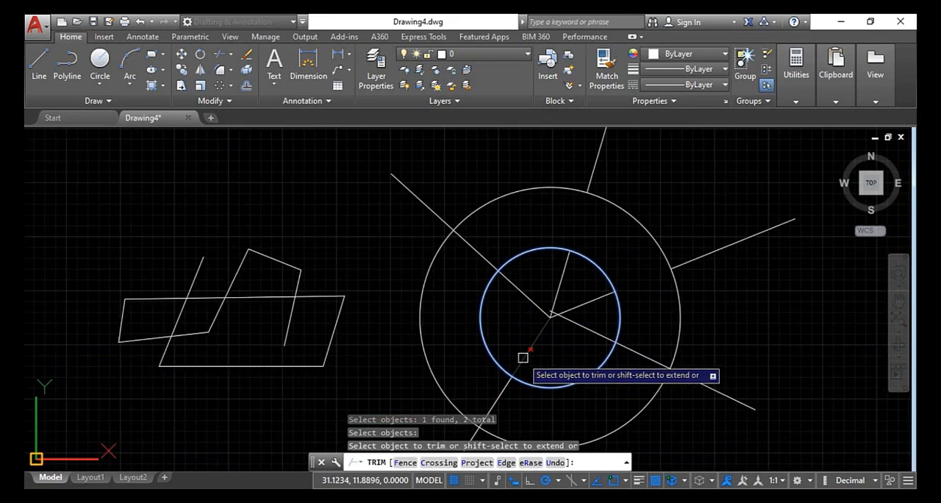
scroll(525, 352, "down", 3)
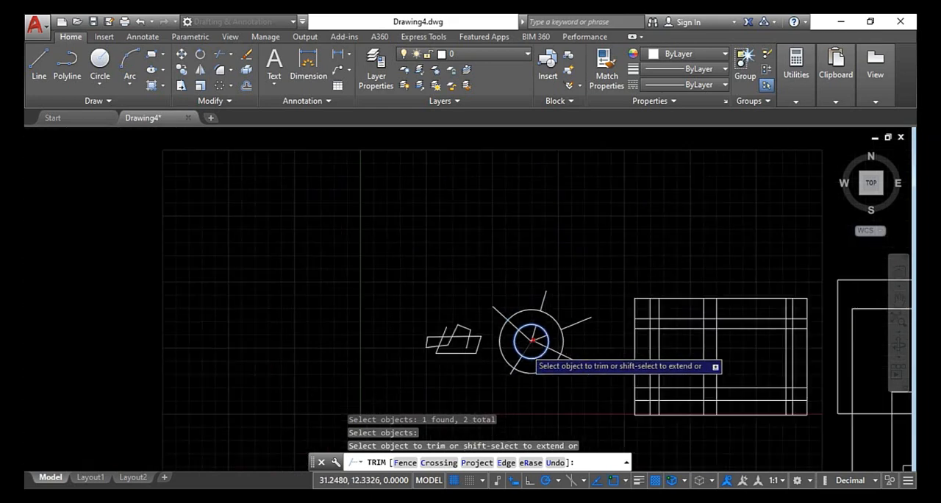
scroll(509, 381, "up", 2)
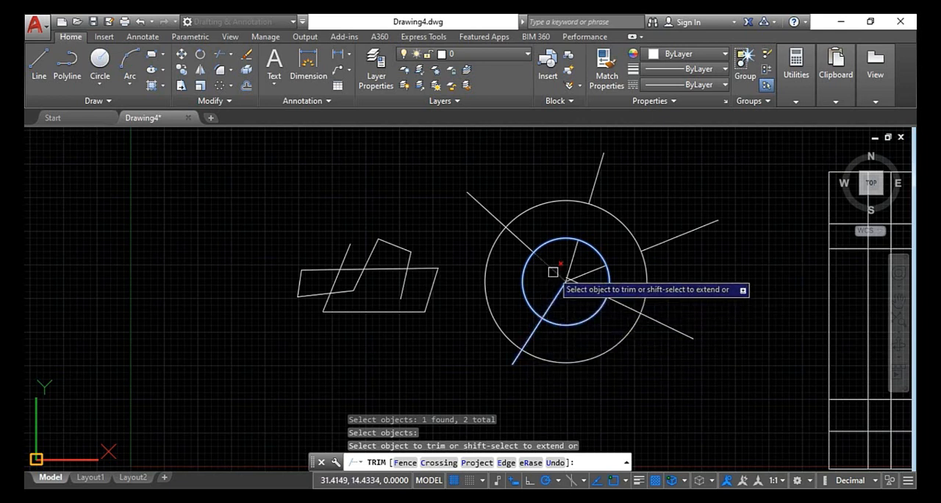
key("Escape")
key("Escape")
key("Escape")
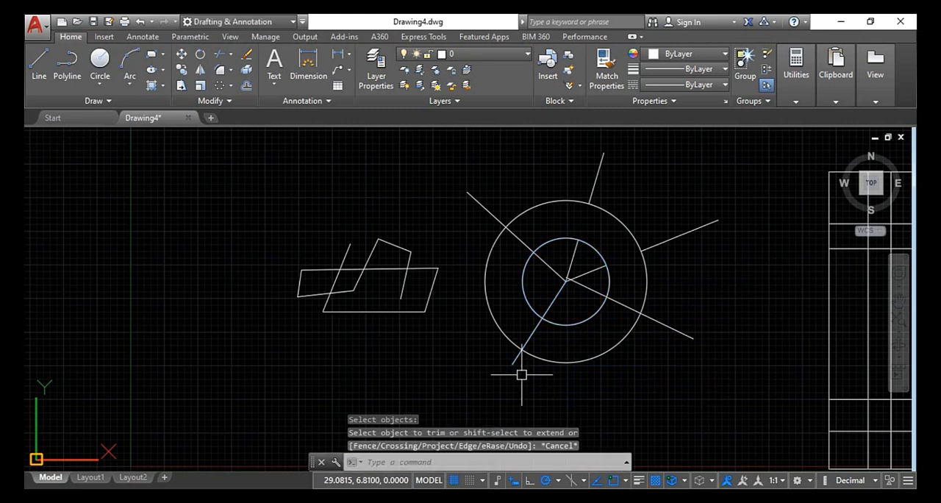
scroll(521, 373, "down", 2)
middle_click_drag(579, 385, 508, 366)
key("Escape")
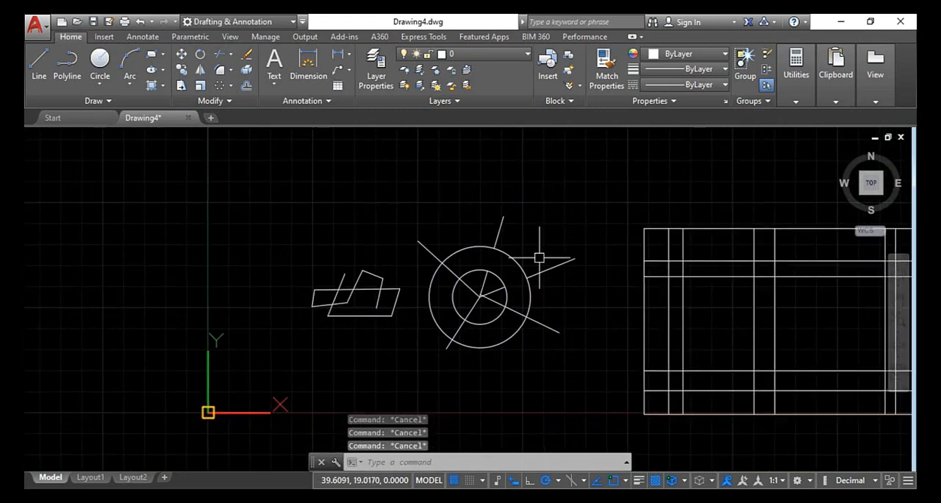
Trim the grid's bottom edge, two lower inner horizontals and uppermost inner horizontal between its left edge and the third vertical from the right
scroll(529, 313, "down", 2)
scroll(647, 305, "up", 4)
scroll(673, 327, "down", 4)
middle_click_drag(686, 338, 397, 290)
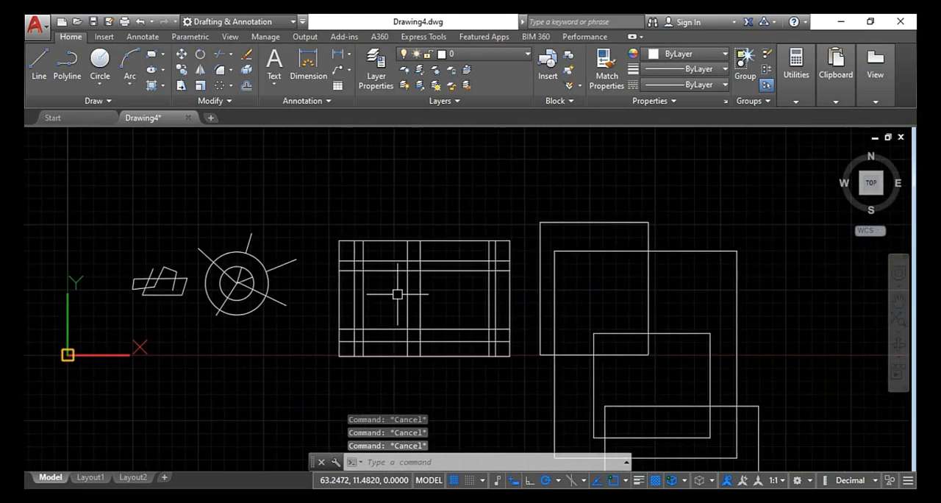
scroll(397, 290, "up", 4)
type("ts or")
key("Return")
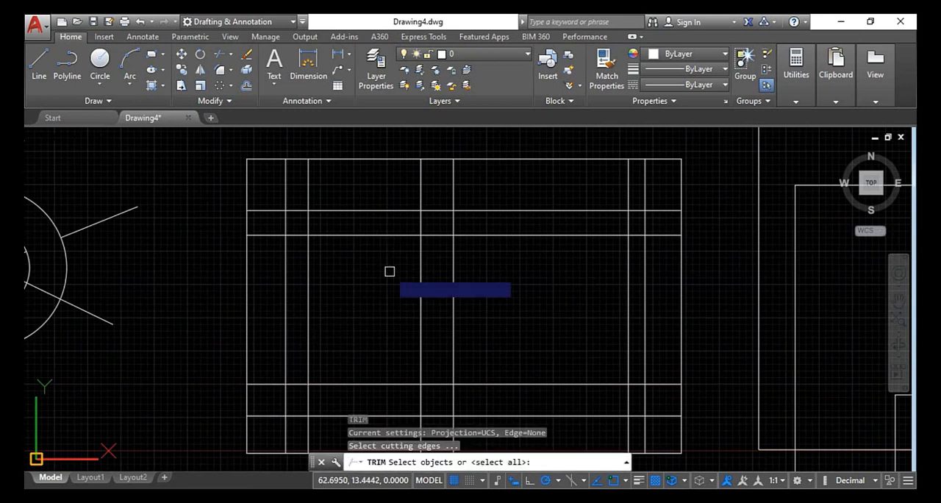
left_click(245, 310)
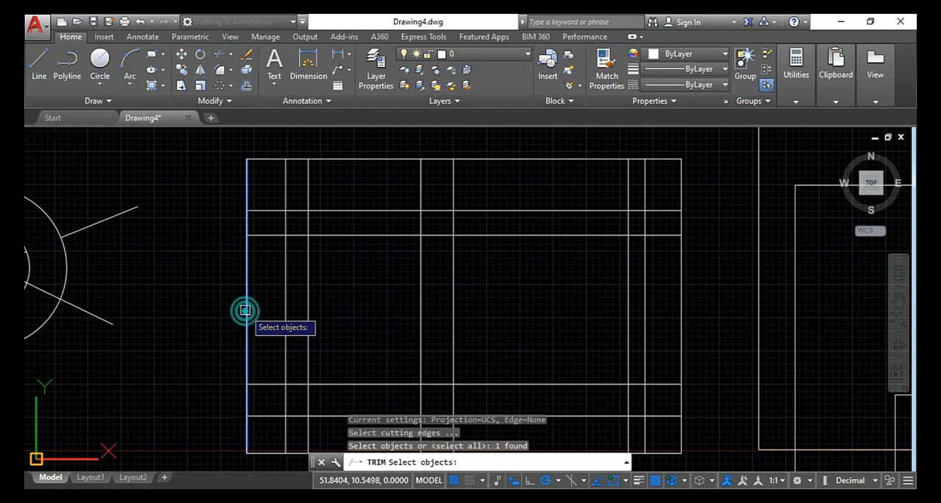
left_click(630, 297)
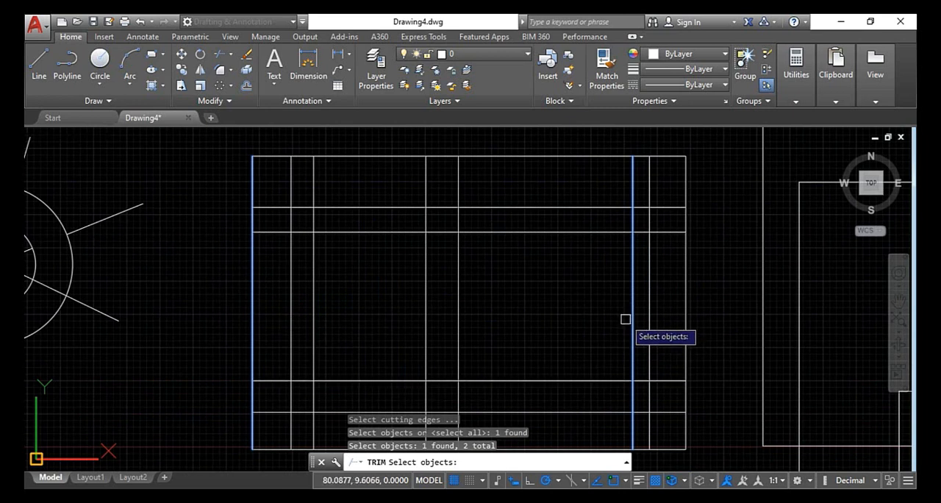
key("Return")
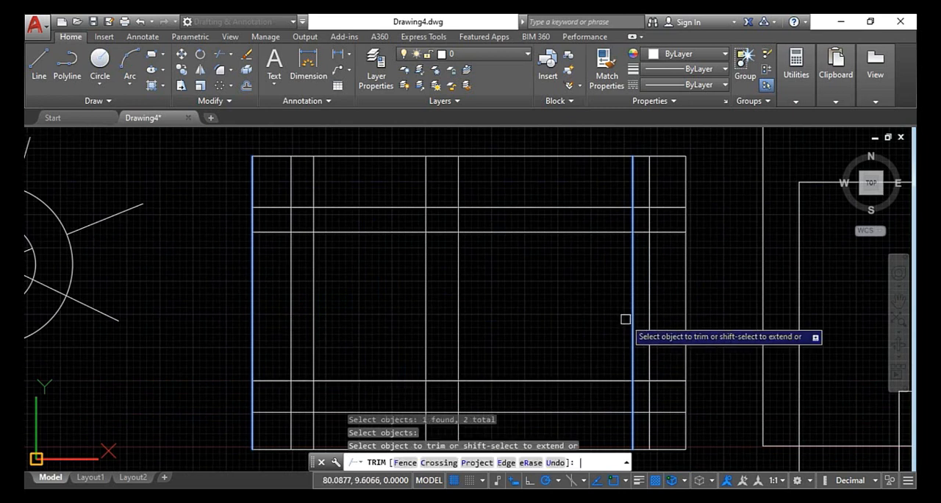
left_click(557, 379)
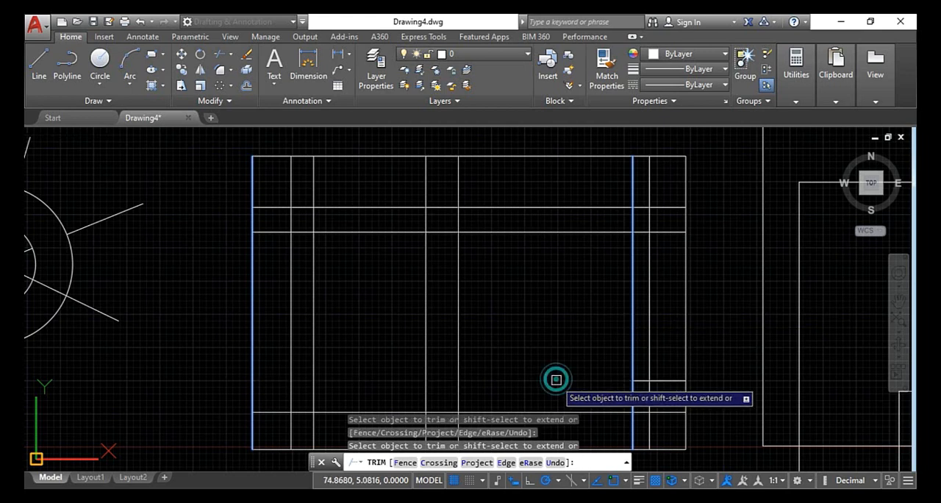
left_click(582, 410)
middle_click_drag(592, 414, 574, 324)
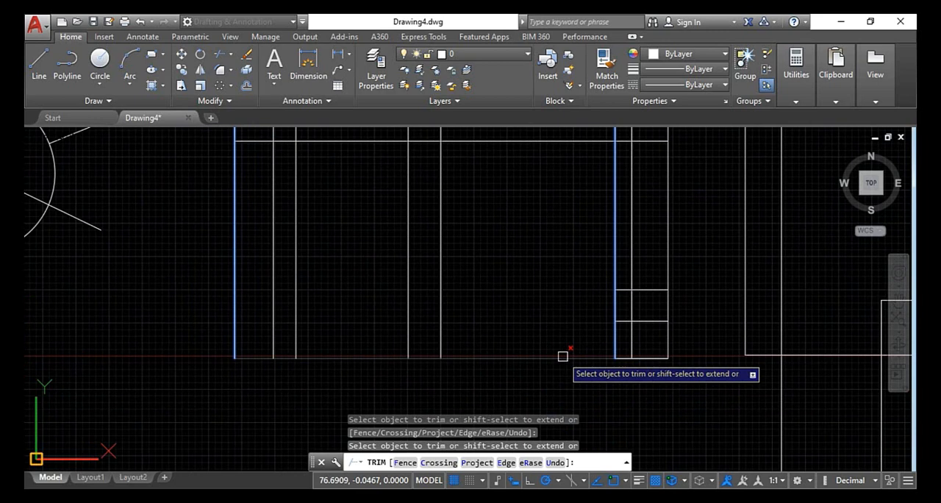
left_click(562, 356)
middle_click_drag(563, 354, 570, 449)
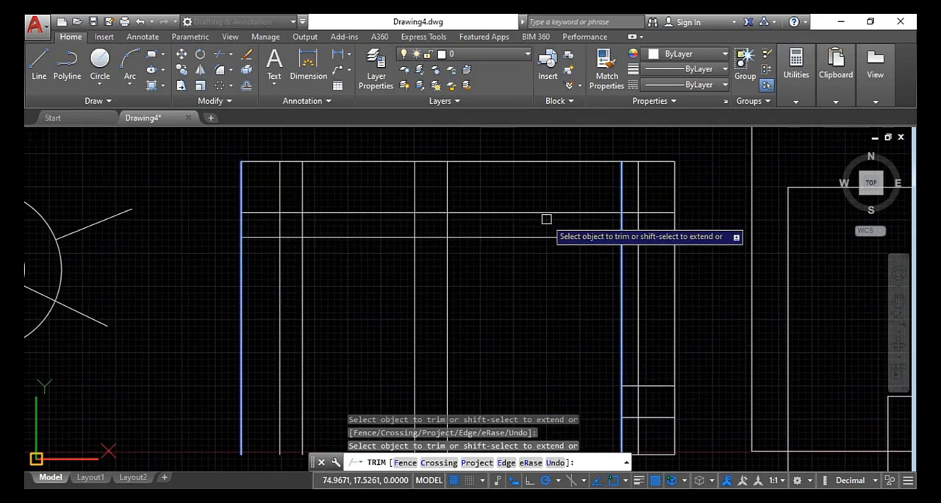
left_click(545, 213)
scroll(548, 235, "down", 2)
scroll(546, 268, "up", 2)
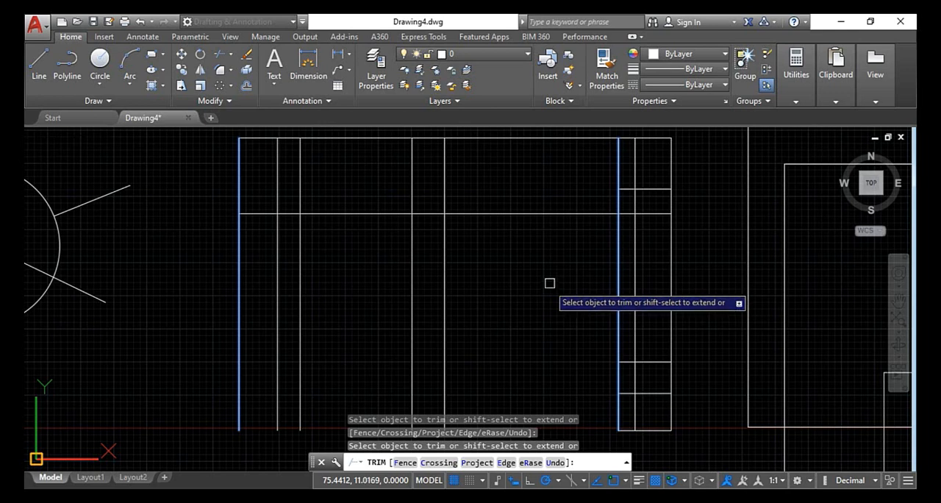
scroll(546, 300, "down", 2)
key("Escape")
key("Escape")
key("Escape")
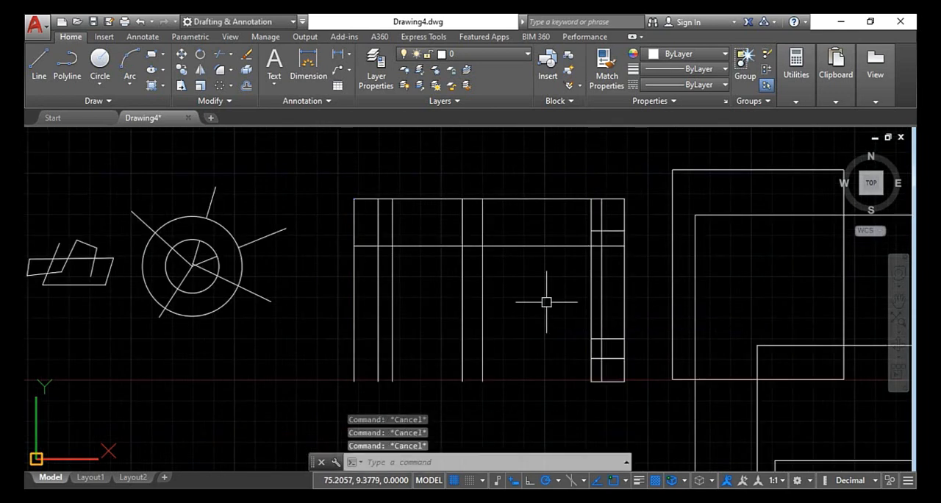
Undo the grid trims and the spoke trims in the concentric circles
key("ctrl+z")
key("ctrl+z")
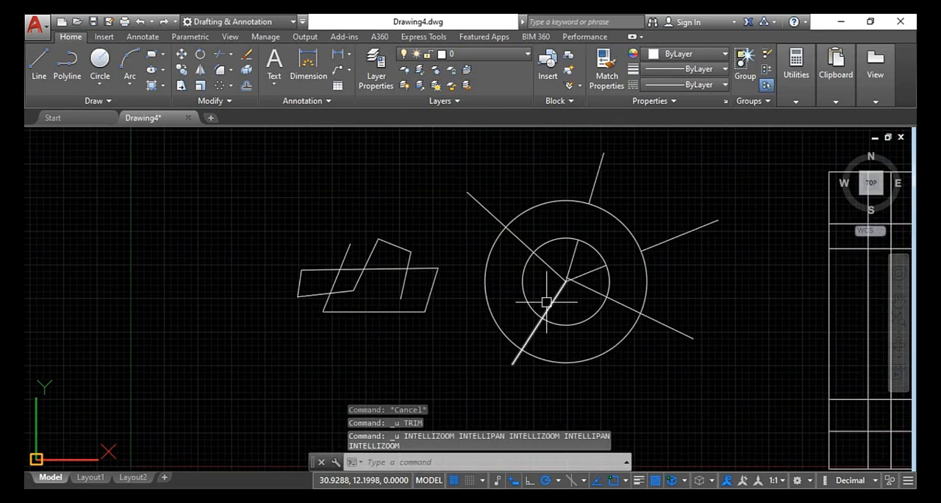
Undo one more operation and cancel any active command
key("ctrl+z")
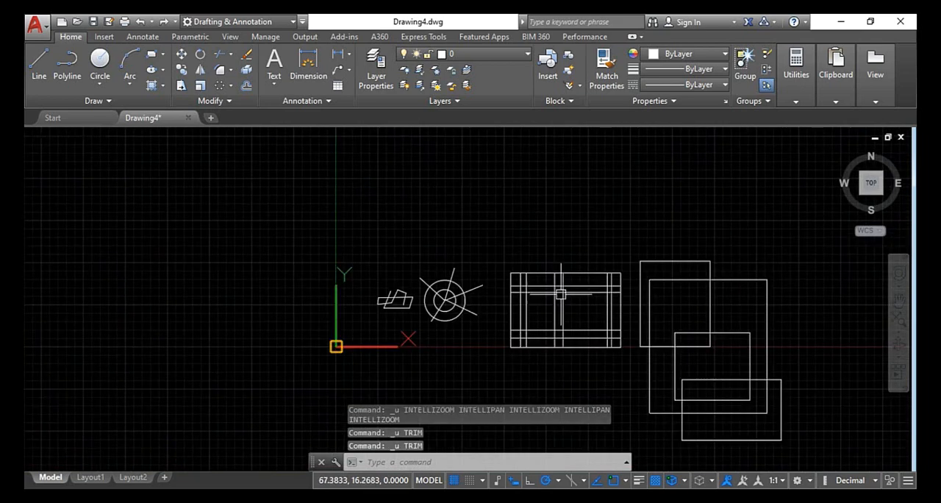
key("ctrl+z")
key("Escape")
key("Escape")
key("Escape")
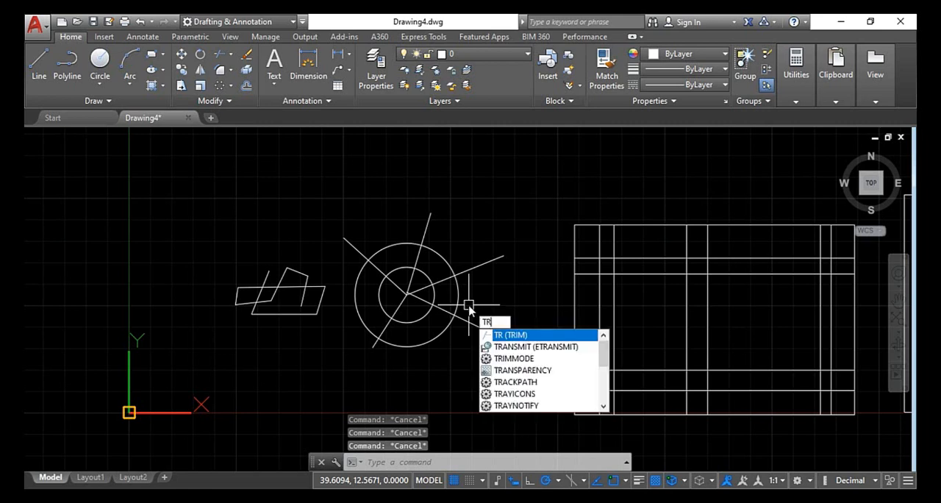
Trim the small figure's left slanted line down to the lower-left edge, using all of the figure's lines as cutting edges
key("Return")
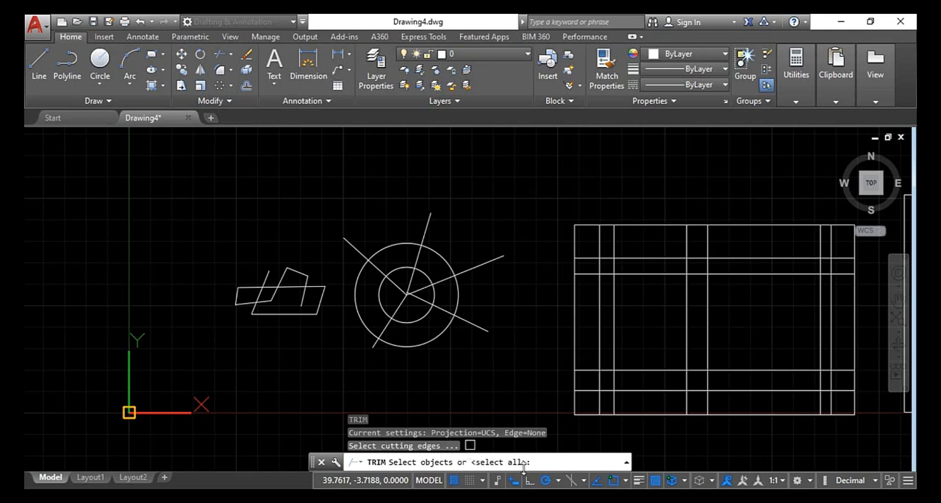
scroll(267, 269, "up", 4)
left_click(448, 272)
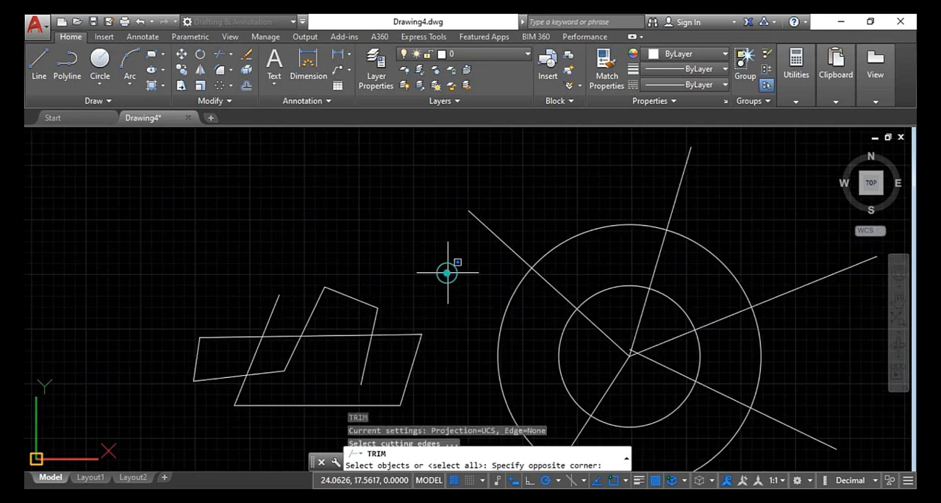
left_click(185, 373)
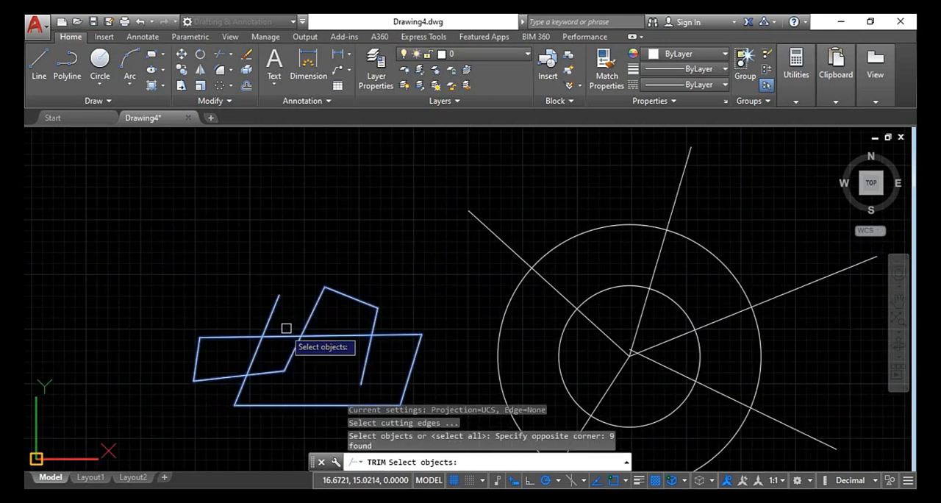
key("Return")
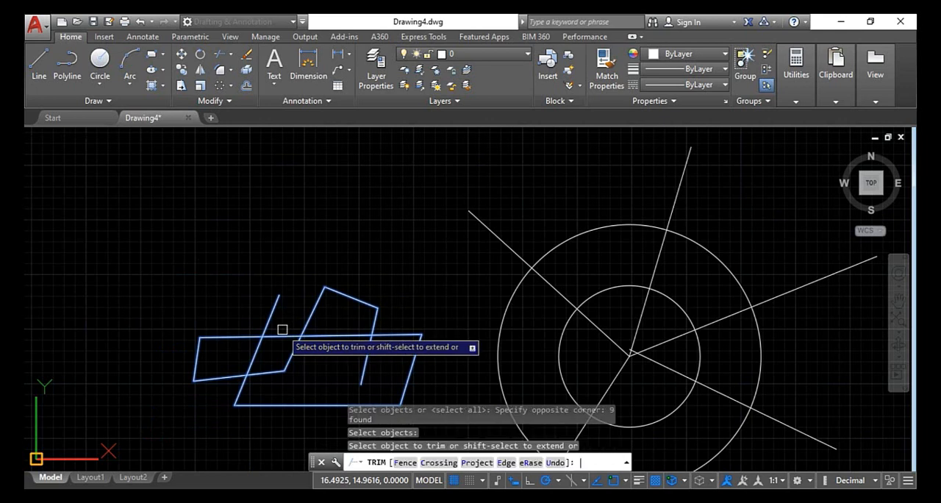
scroll(356, 316, "up", 2)
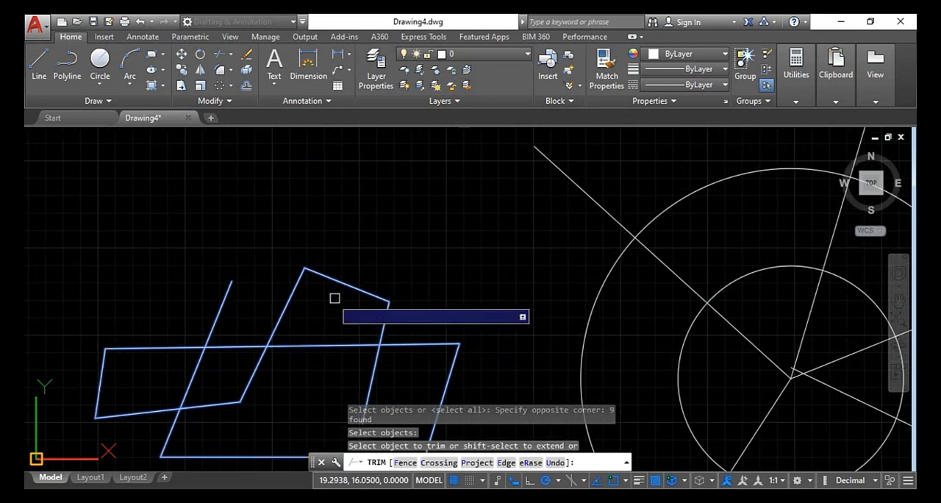
left_click(221, 308)
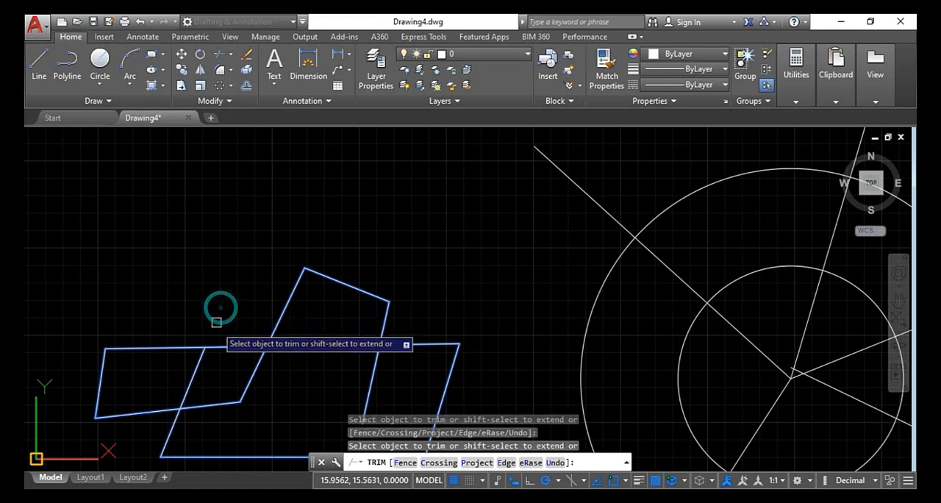
left_click(197, 365)
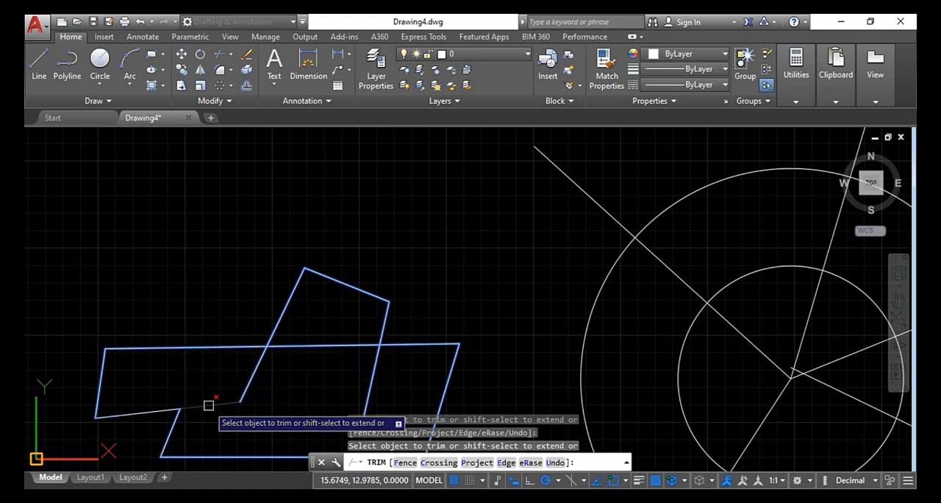
Trim the remaining overlapping segments inside the small figure so only its outer outline is left
left_click(208, 404)
left_click(251, 387)
left_click(297, 351)
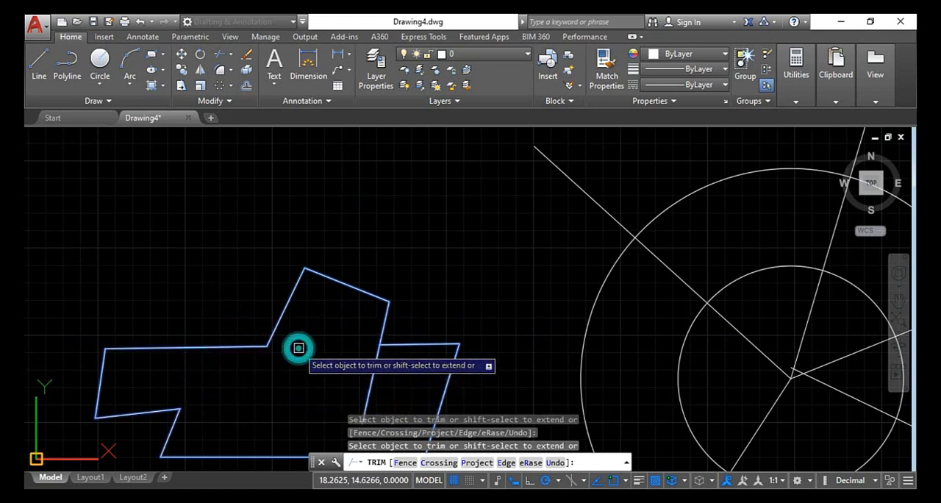
scroll(357, 373, "down", 2)
scroll(353, 370, "down", 2)
scroll(352, 370, "down", 1)
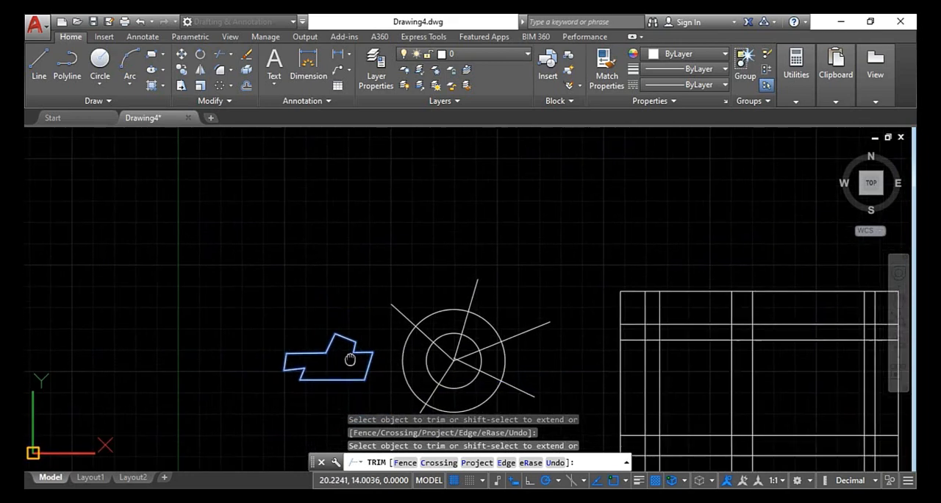
Extend the small figure's trimmed upper edge across the gap and both sides of its peak down to the bottom edge within Trim
scroll(314, 319, "up", 3)
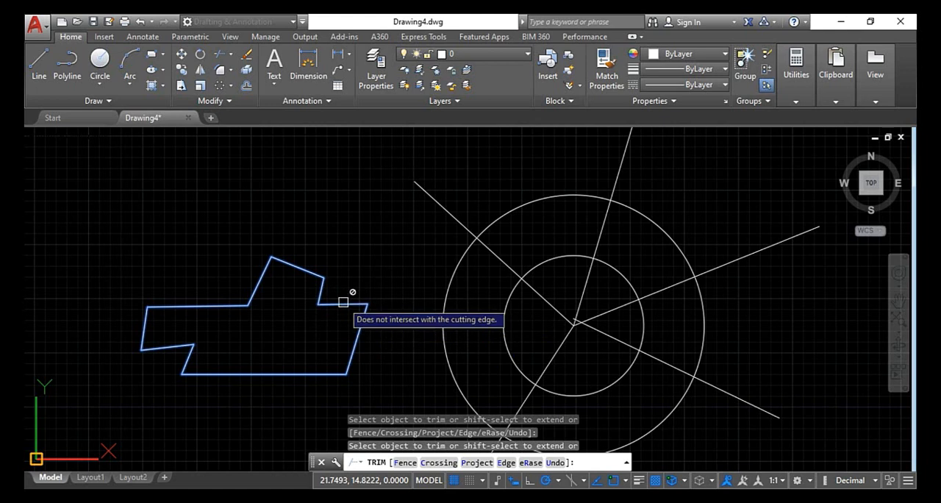
left_click(343, 302, "shift")
left_click(327, 303, "shift")
left_click(320, 290, "shift")
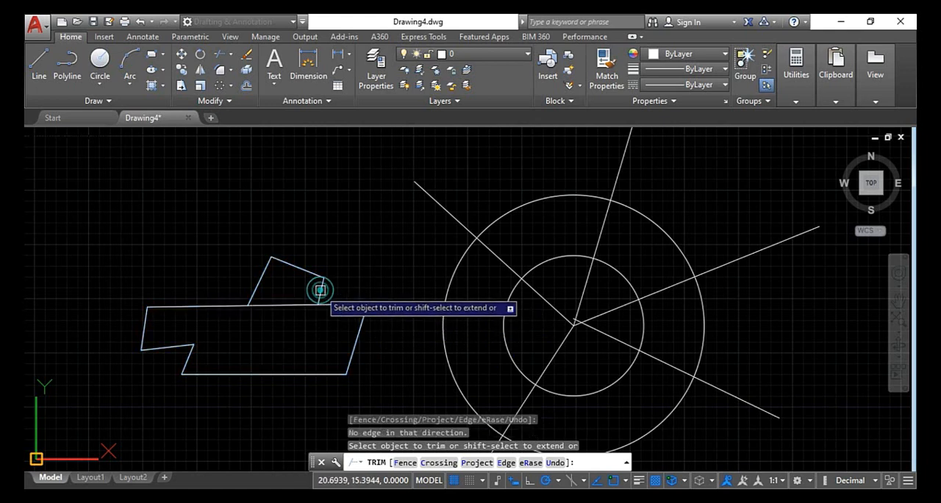
left_click(321, 297, "shift")
left_click(254, 276, "shift")
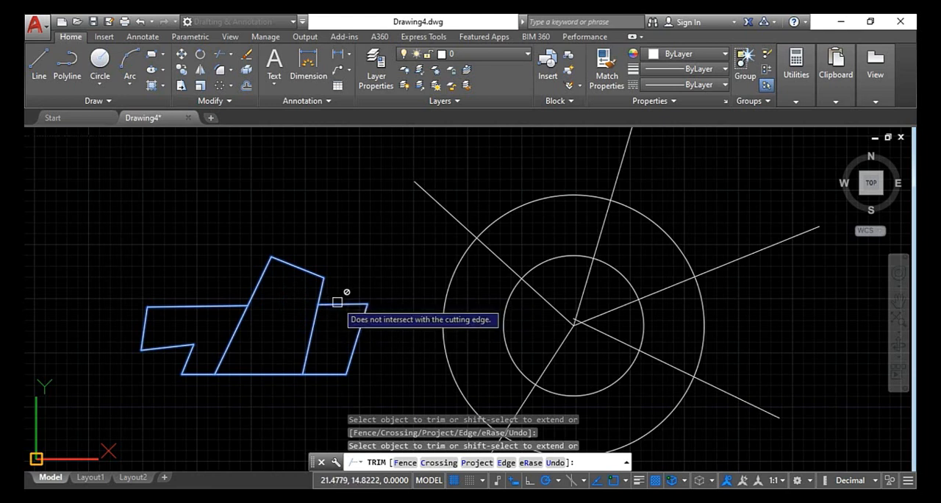
Trim the extended right peak side and the upper part of the extended left one inside the outline, and end Trim
left_click(314, 321)
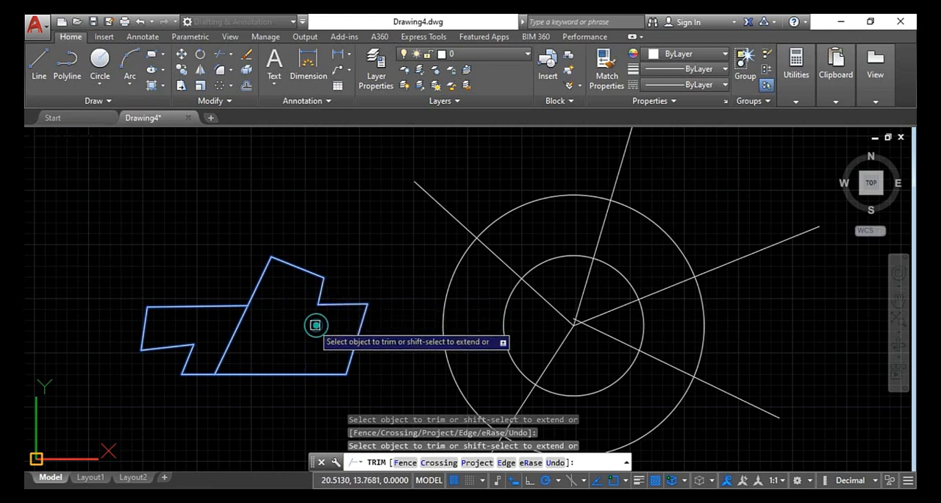
left_click(237, 325)
left_click(230, 343)
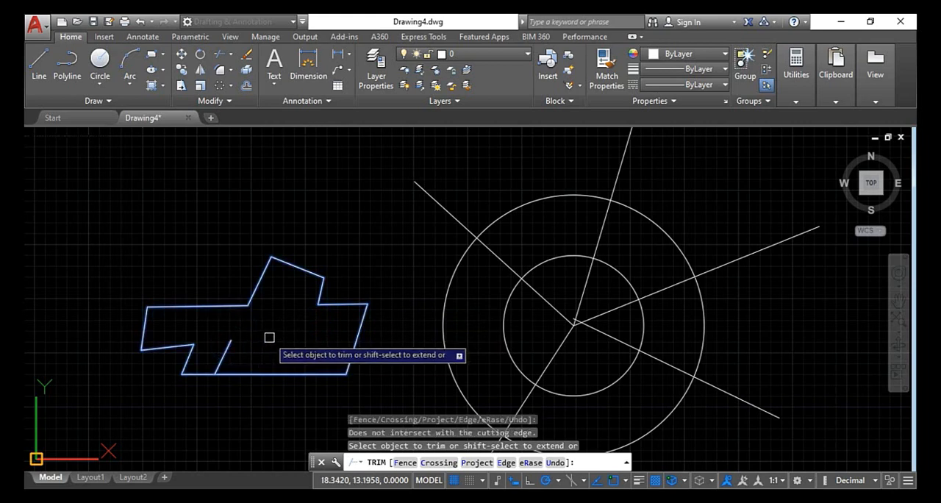
key("Escape")
key("Escape")
key("Escape")
key("Escape")
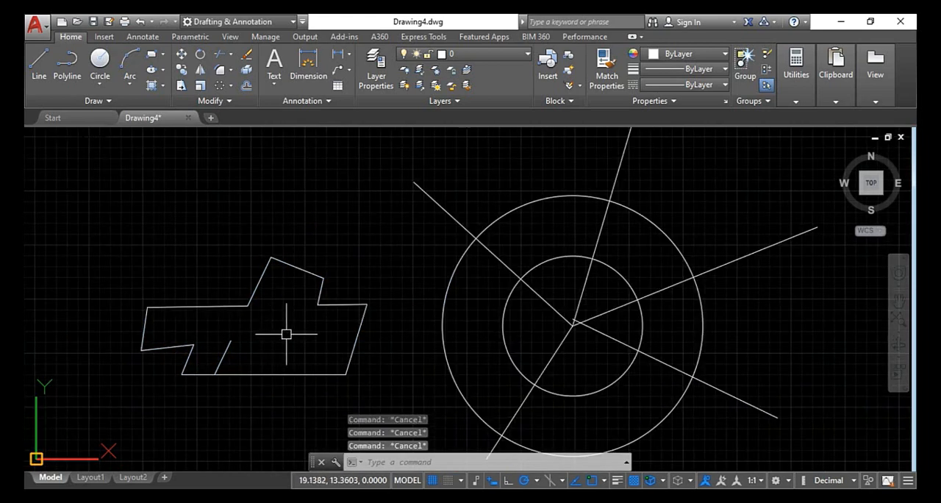
type("tr")
key("Return")
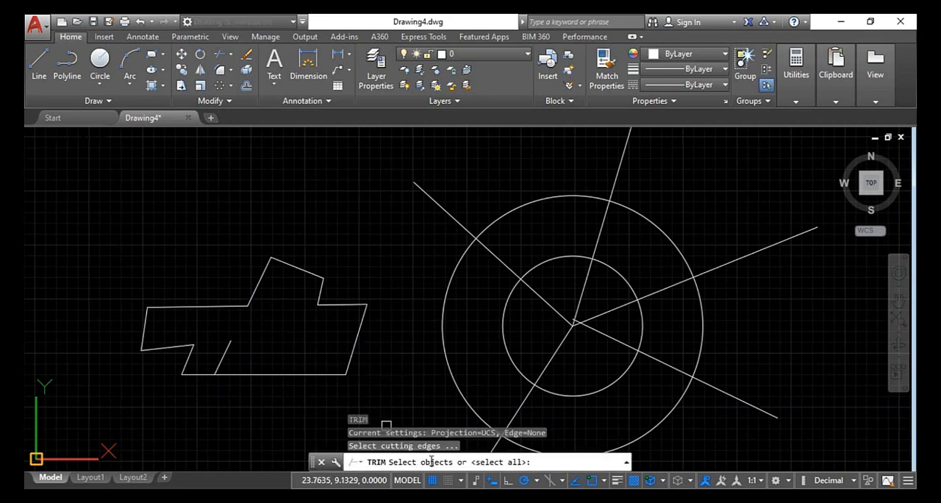
scroll(400, 357, "down", 4)
key("Escape")
key("Escape")
key("Escape")
key("Escape")
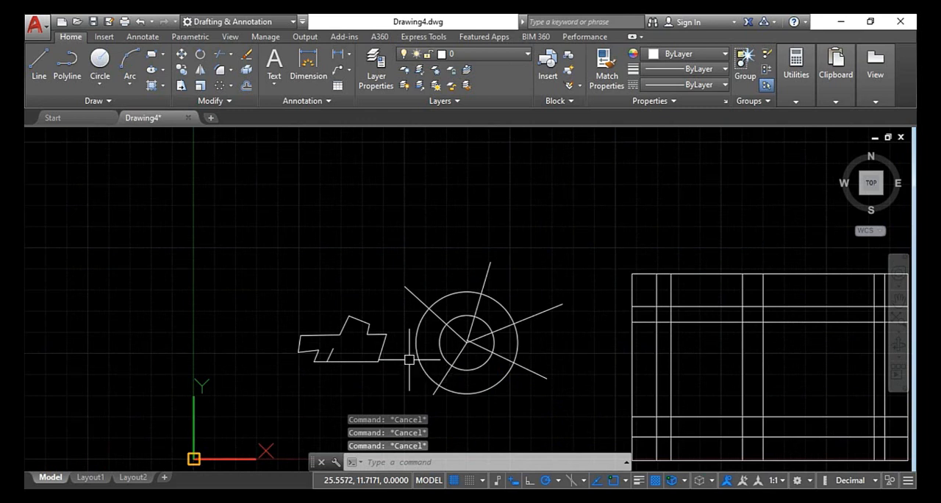
key("Return")
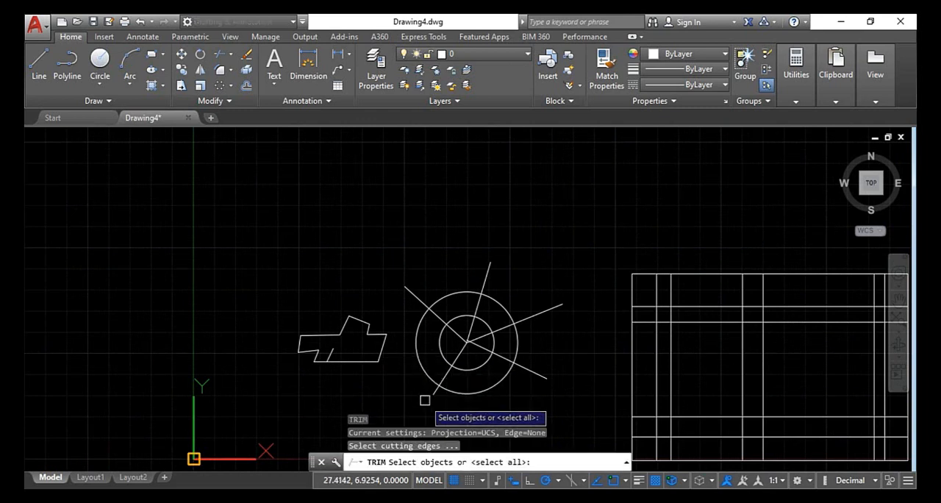
key("Return")
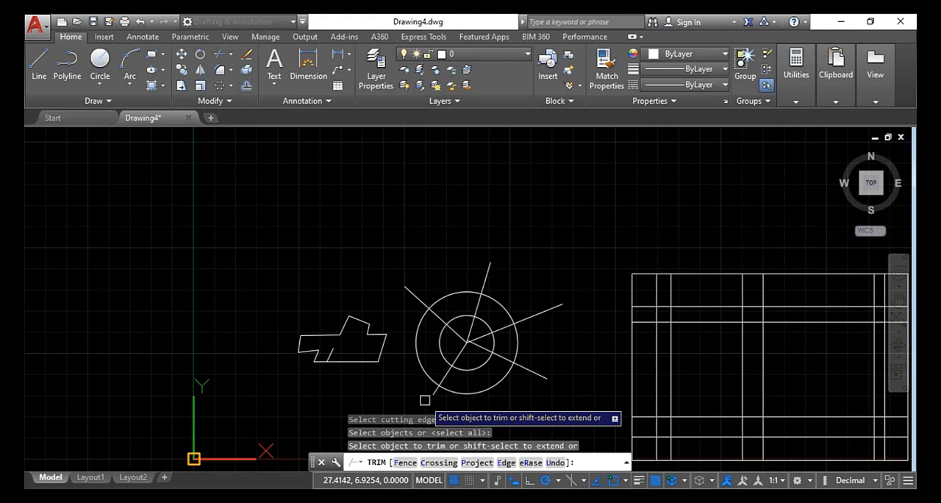
key("Escape")
key("Escape")
key("Escape")
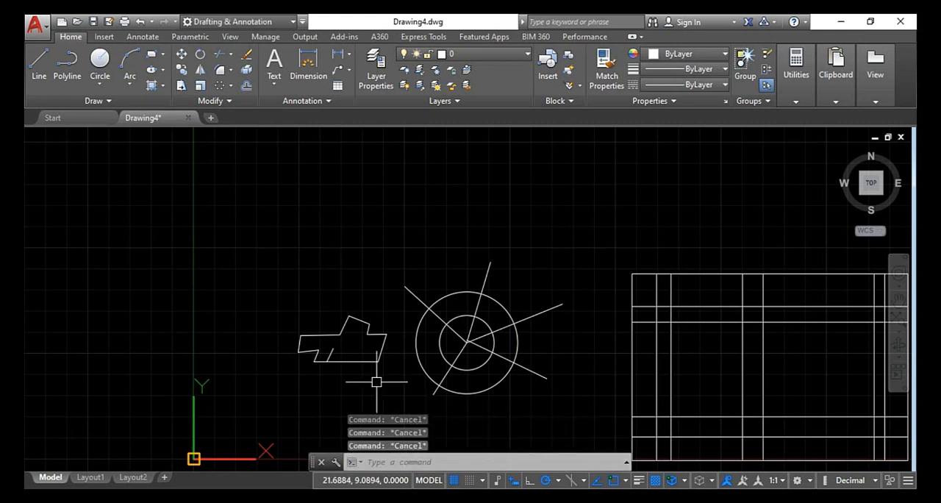
key("Return")
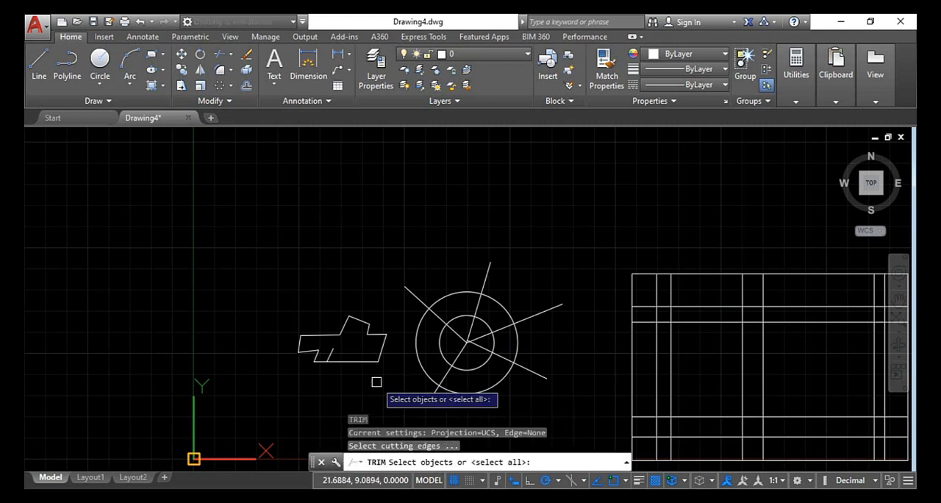
key("Return")
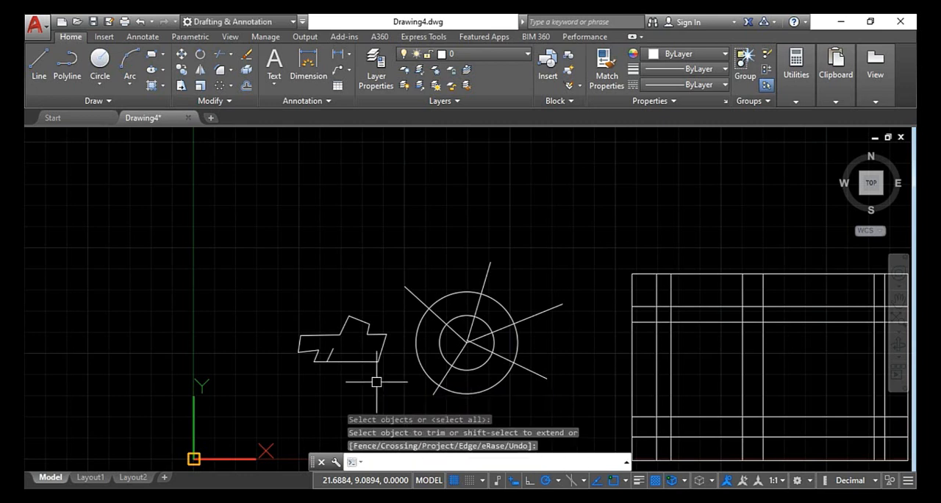
Start a fence Trim with all objects as cutting edges, running the fence across the top, upper-left and lower-left spokes between the circles
type("t")
key("Return")
key("Return")
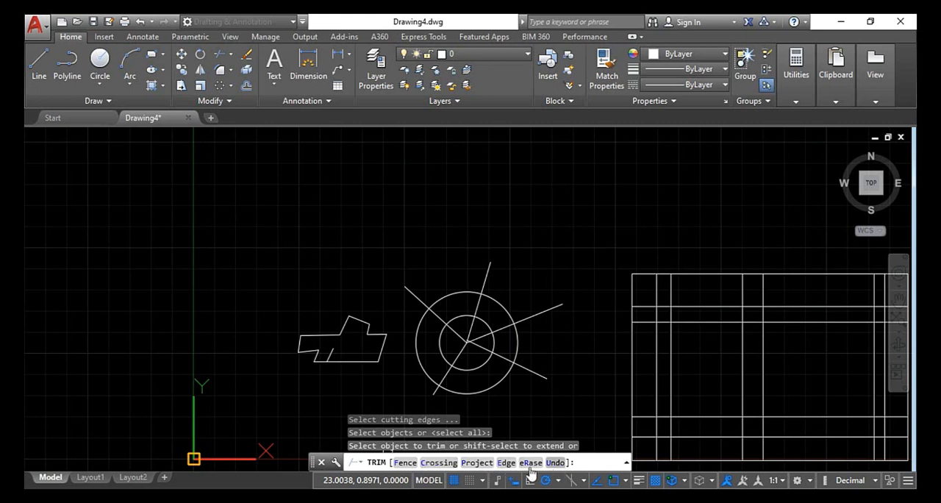
left_click(405, 463)
scroll(470, 347, "up", 4)
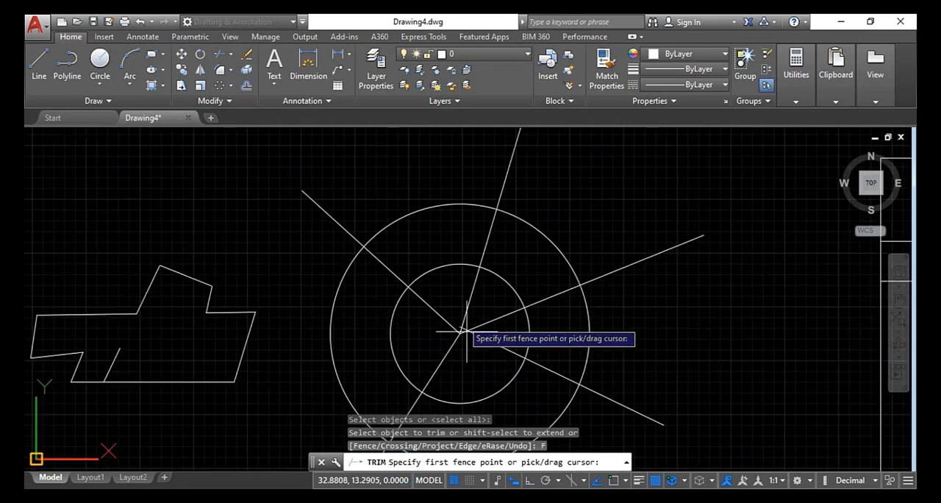
left_click(506, 247)
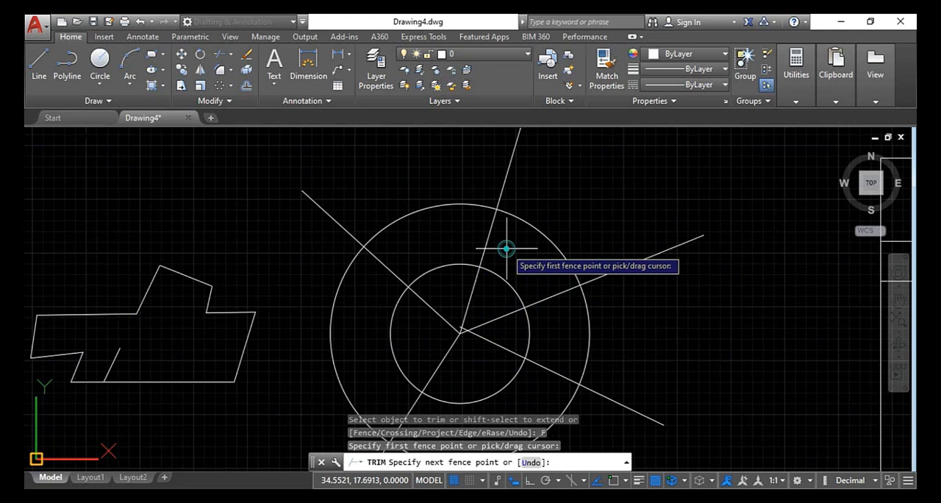
left_click(442, 232)
left_click(380, 267)
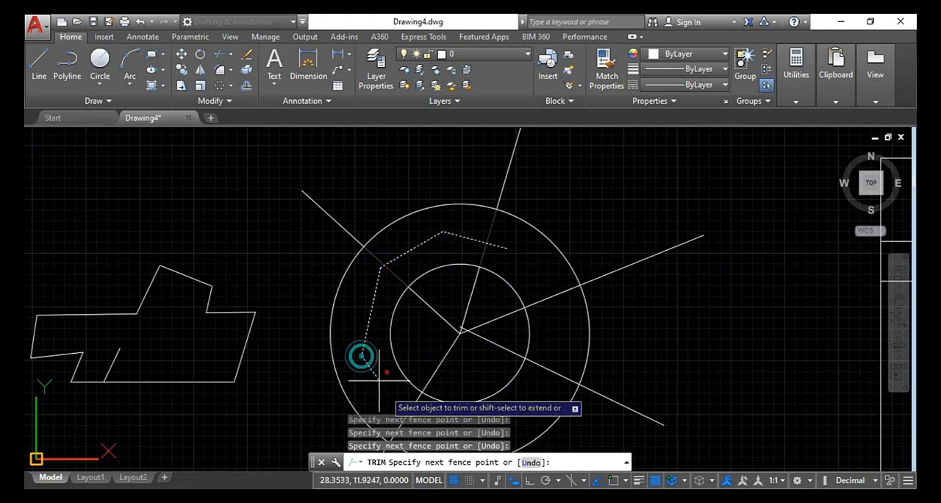
left_click(362, 356)
left_click(430, 409)
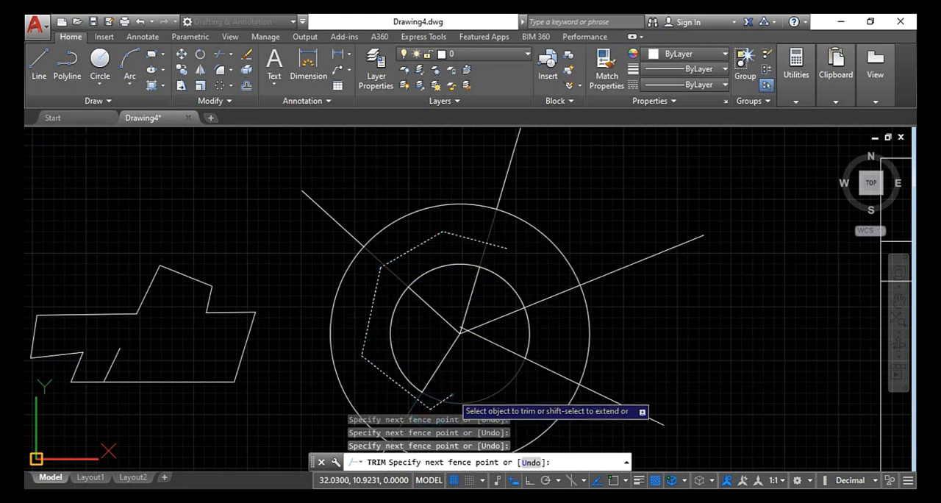
Continue the fence through the inner circle's bottom arc and across the spokes inside it, and apply the trim
left_click(452, 395)
left_click(430, 360)
left_click(440, 309)
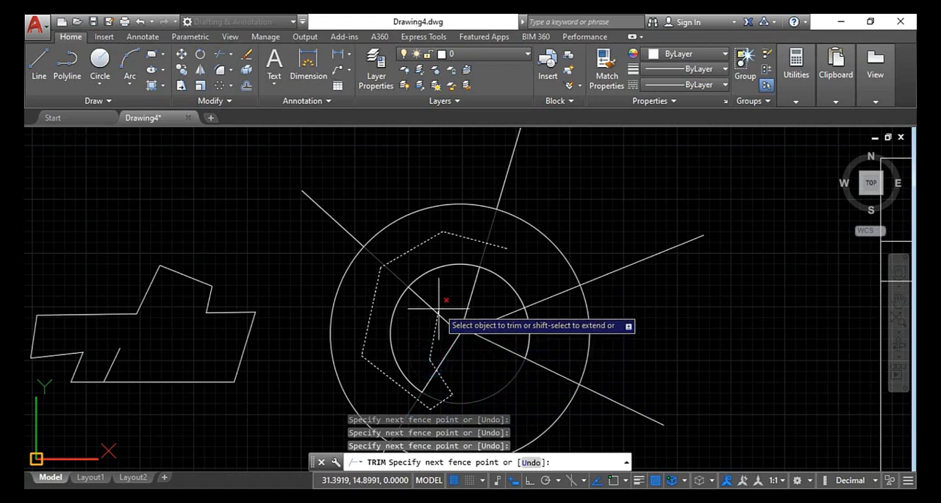
left_click(462, 324)
left_click(496, 318)
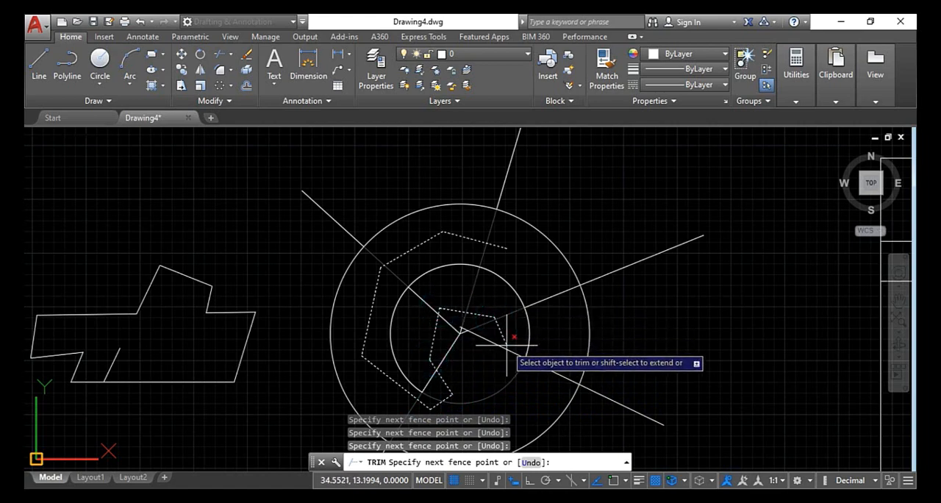
left_click(507, 347)
left_click(483, 372)
middle_click_drag(483, 372, 418, 304)
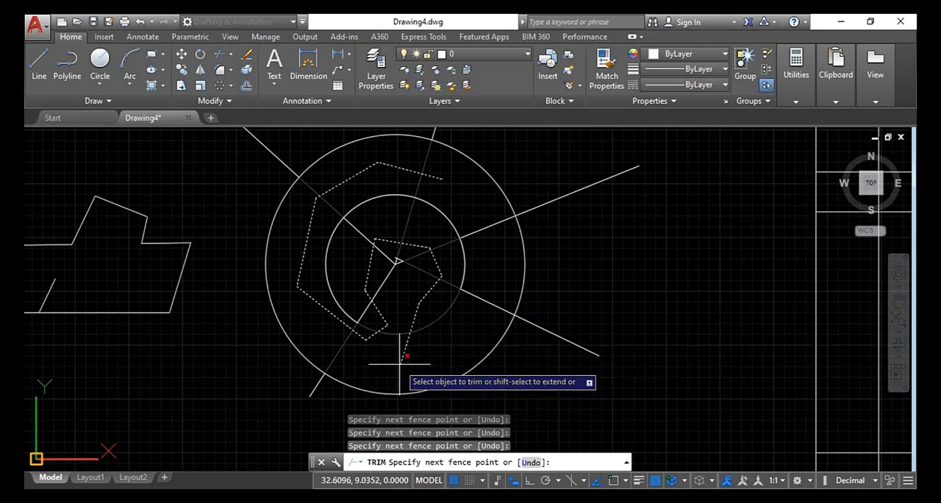
key("Return")
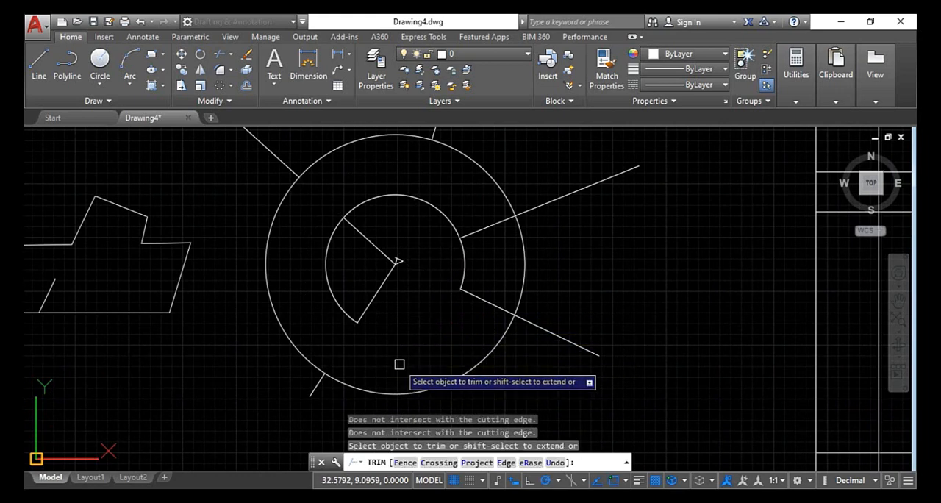
Run a Trim fence through the left ends of the grid's two upper horizontal lines and across its left pair of verticals
scroll(393, 272, "down", 2)
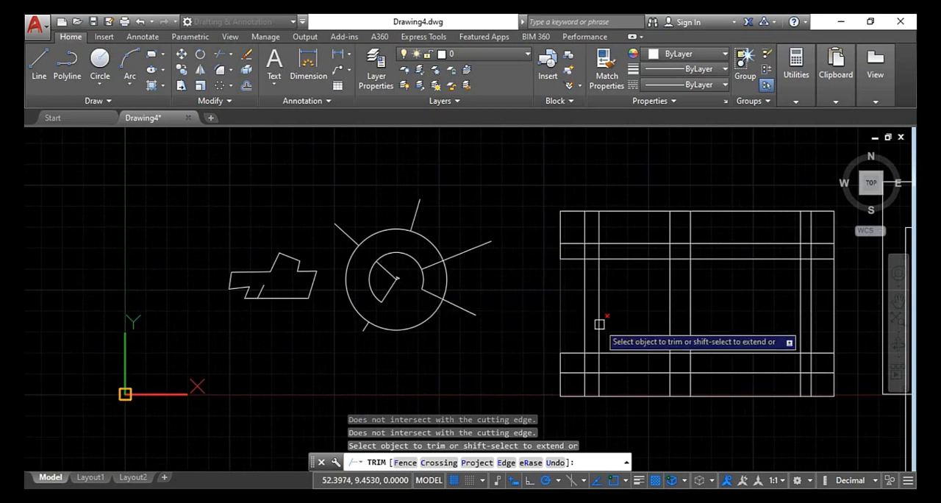
scroll(500, 294, "up", 3)
type("f")
key("Return")
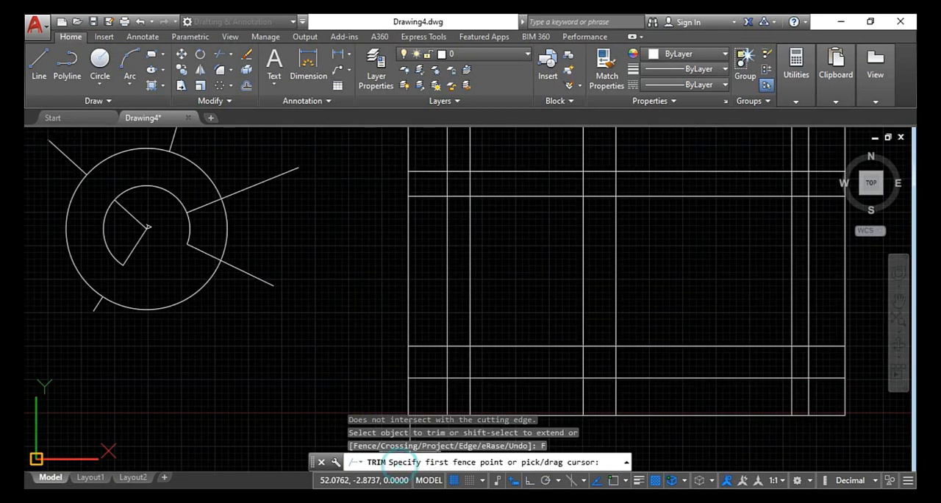
left_click(430, 159)
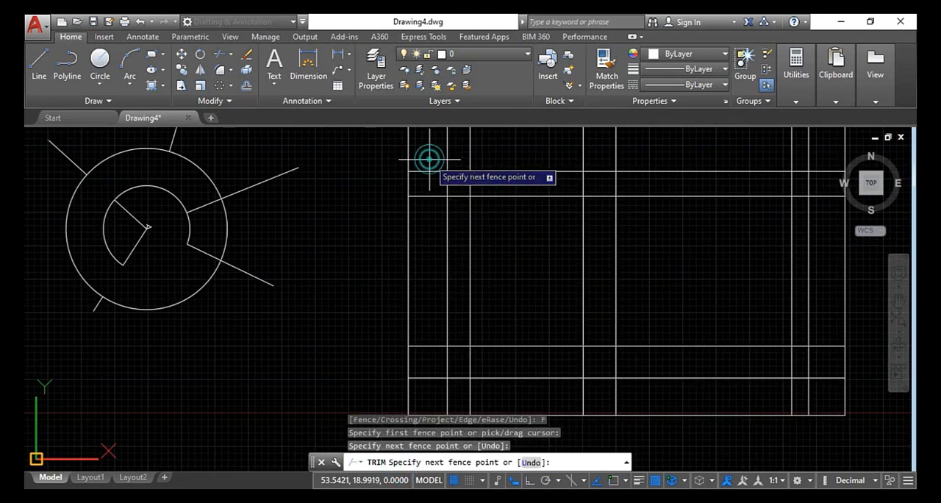
left_click(426, 259)
left_click(521, 253)
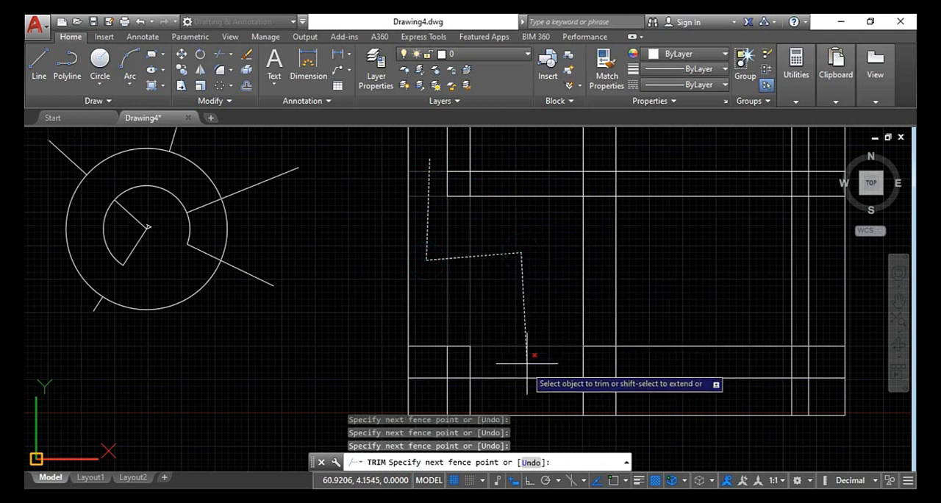
Continue the fence through the lower horizontals, the middle pair's bottom ends and the right pair of verticals, and apply the trim
left_click(521, 392)
left_click(682, 401)
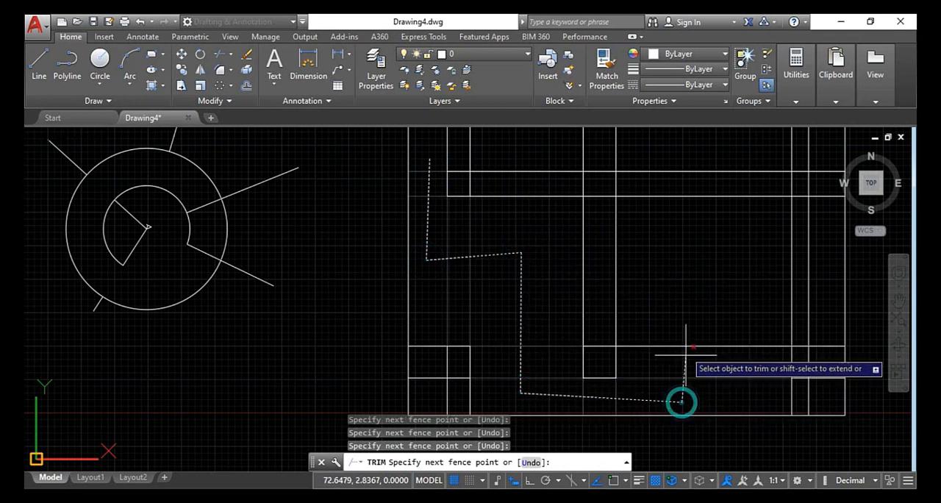
left_click(674, 298)
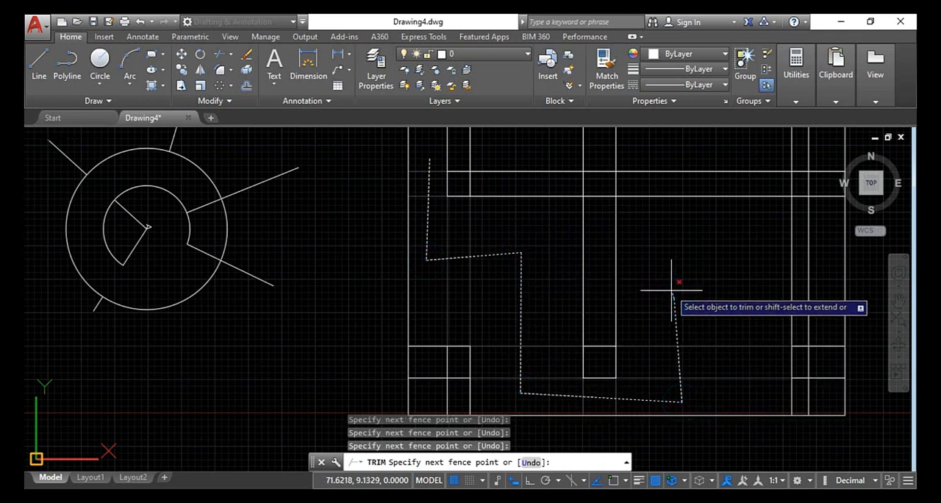
left_click(795, 278)
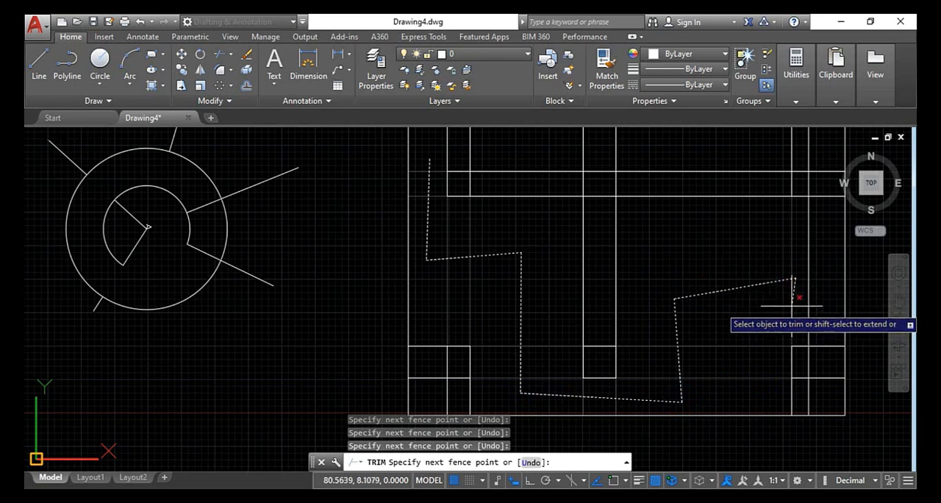
left_click(804, 376)
left_click(799, 399)
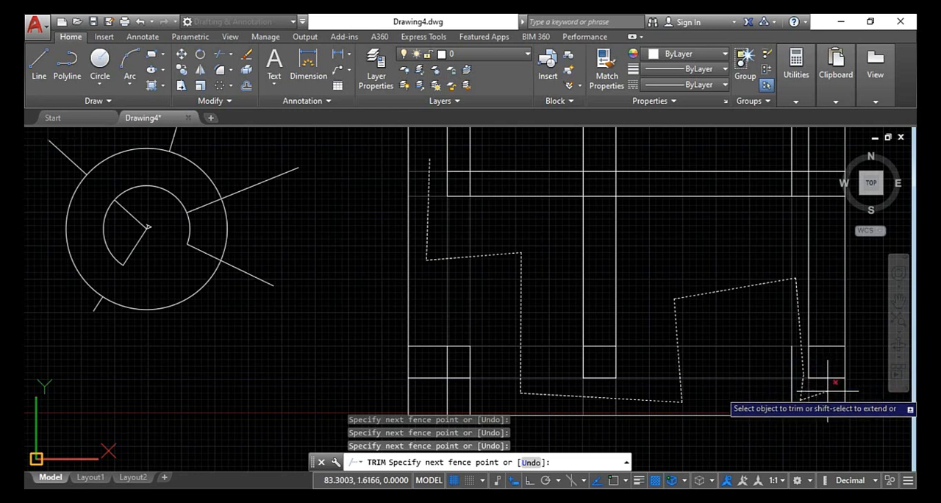
key("Return")
scroll(586, 291, "down", 3)
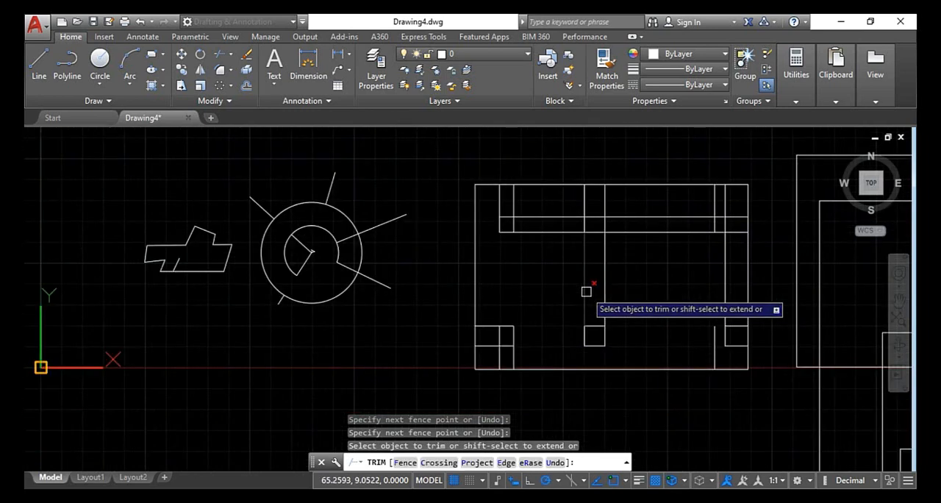
scroll(707, 278, "up", 2)
middle_click_drag(710, 279, 418, 333)
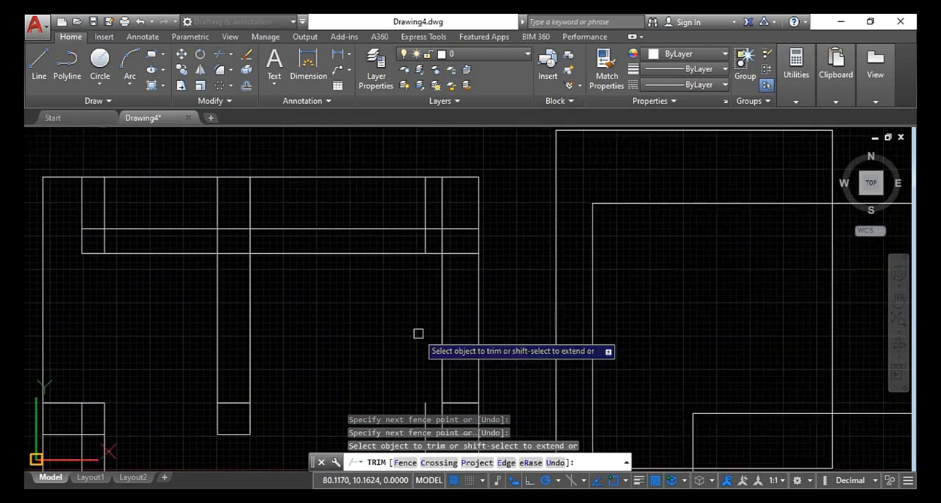
scroll(306, 334, "down", 4)
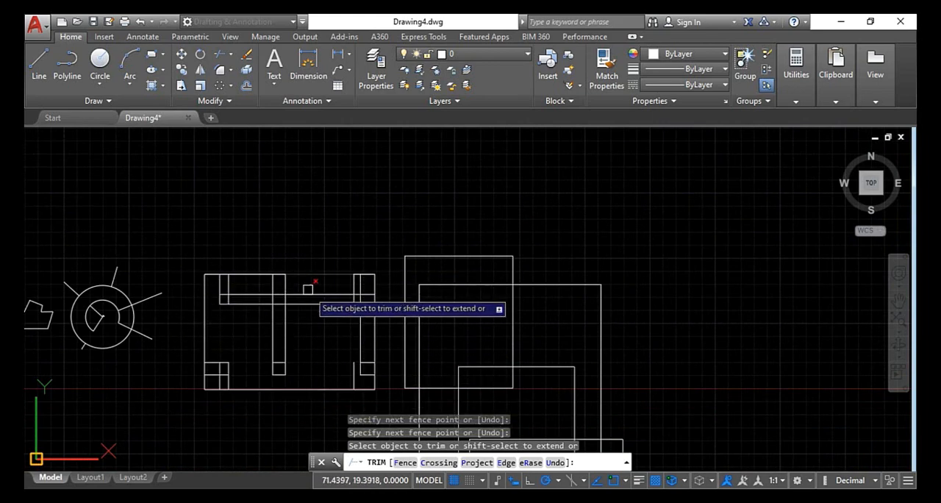
scroll(321, 301, "up", 2)
scroll(320, 307, "down", 4)
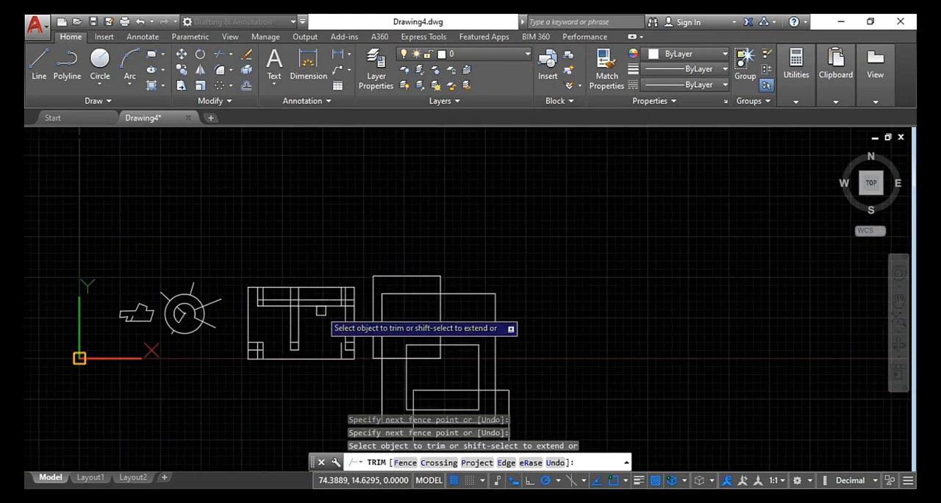
Undo the fence trims on the grid and the spoked circles
key("ctrl+x")
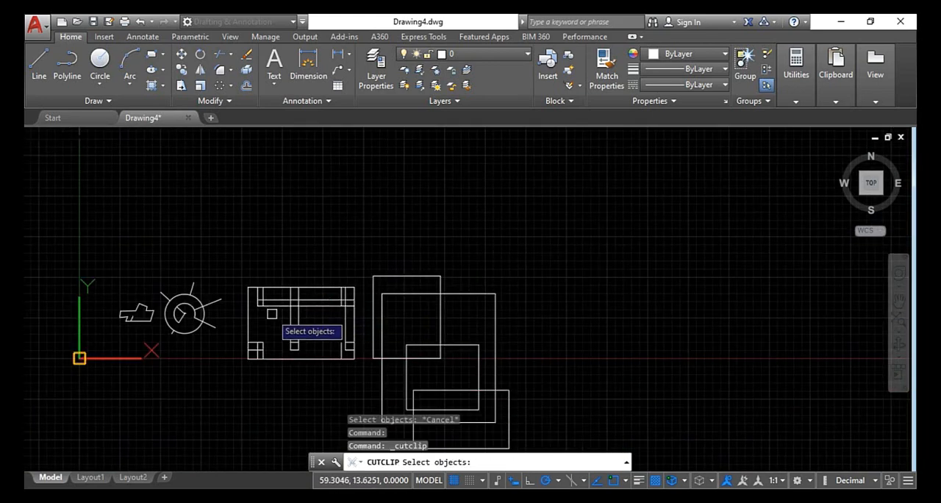
key("Escape")
key("ctrl+z")
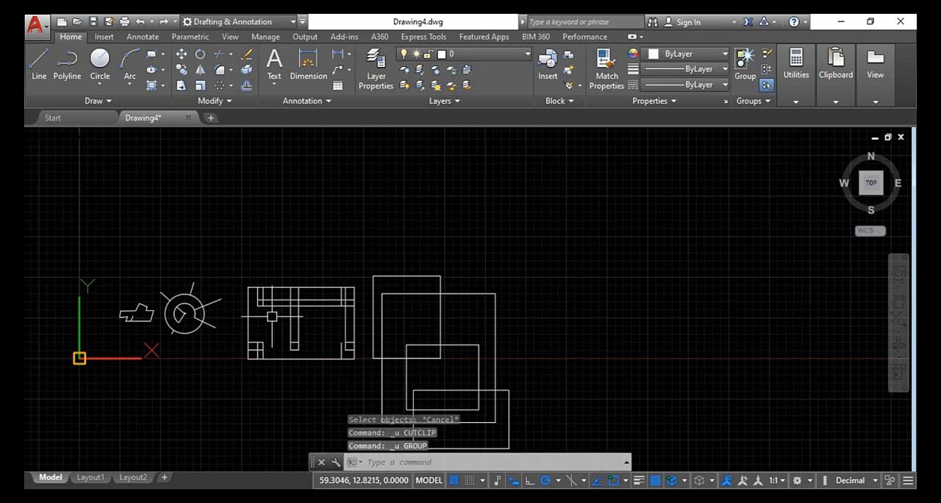
key("ctrl+z")
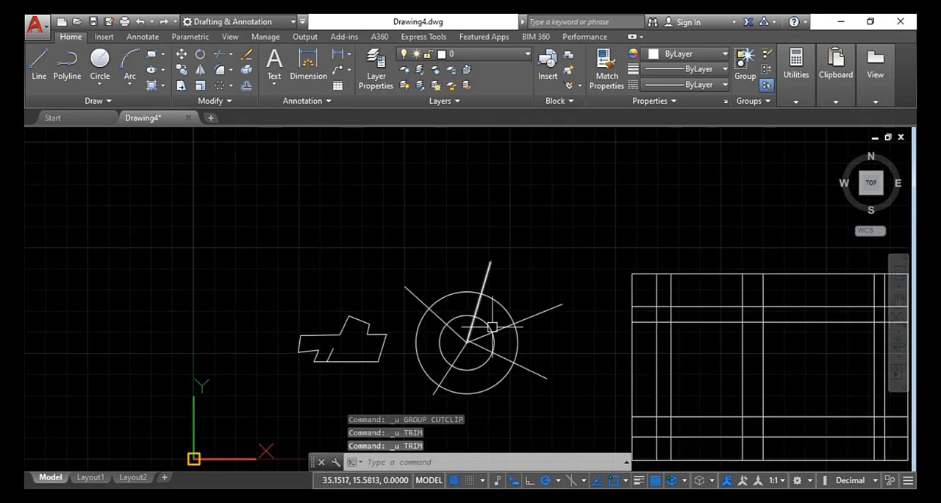
key("Escape")
key("Escape")
scroll(416, 286, "down", 4)
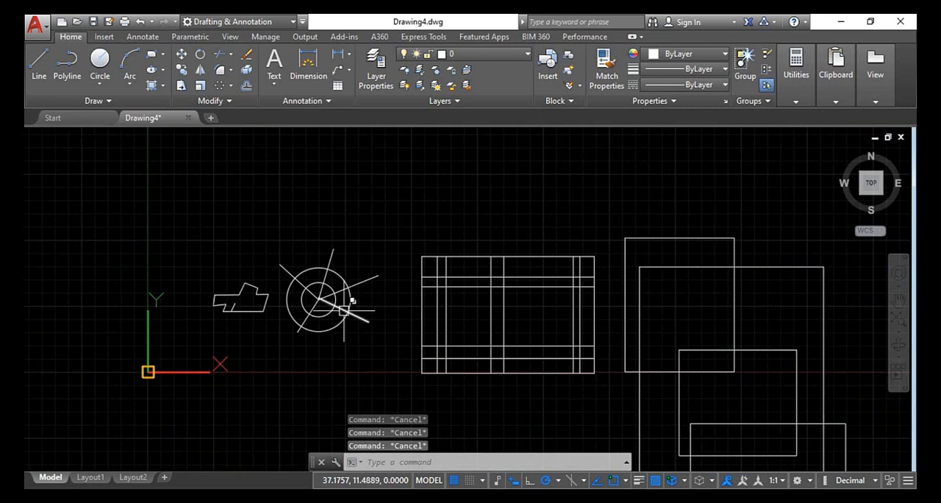
scroll(343, 310, "up", 2)
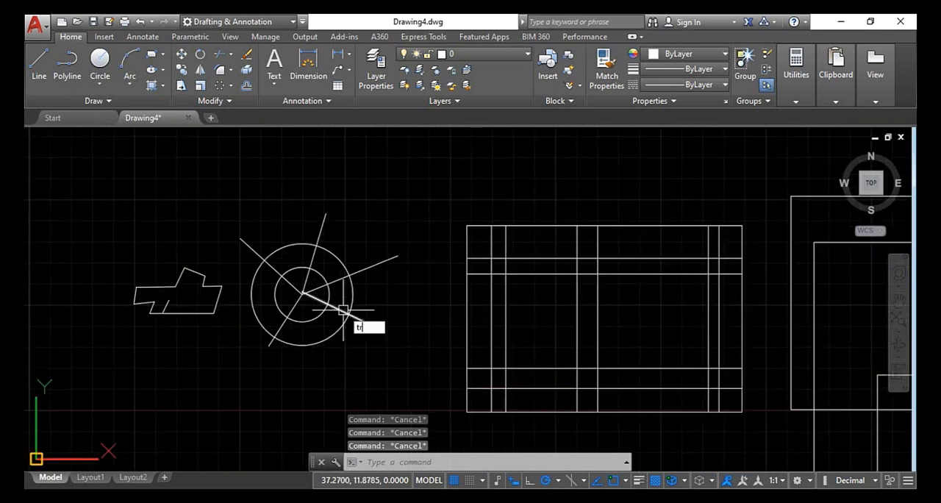
type("TR")
key("Return")
key("Return")
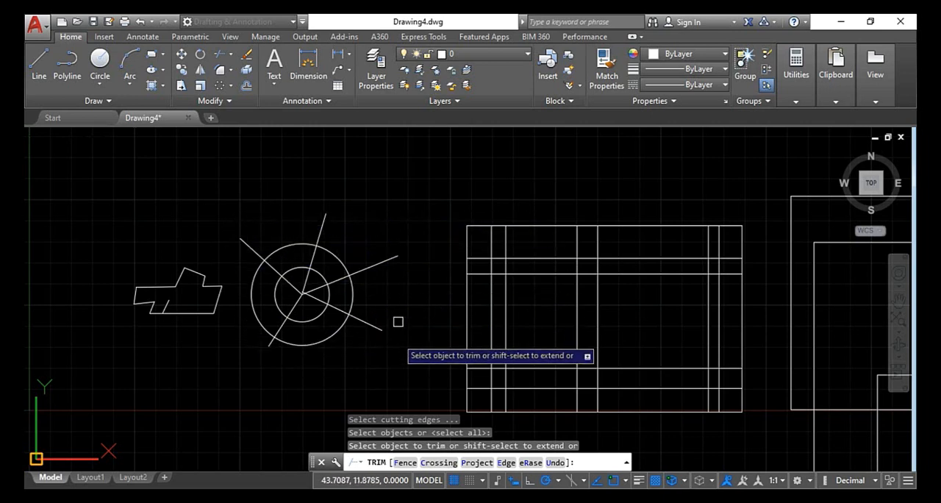
left_click(431, 462)
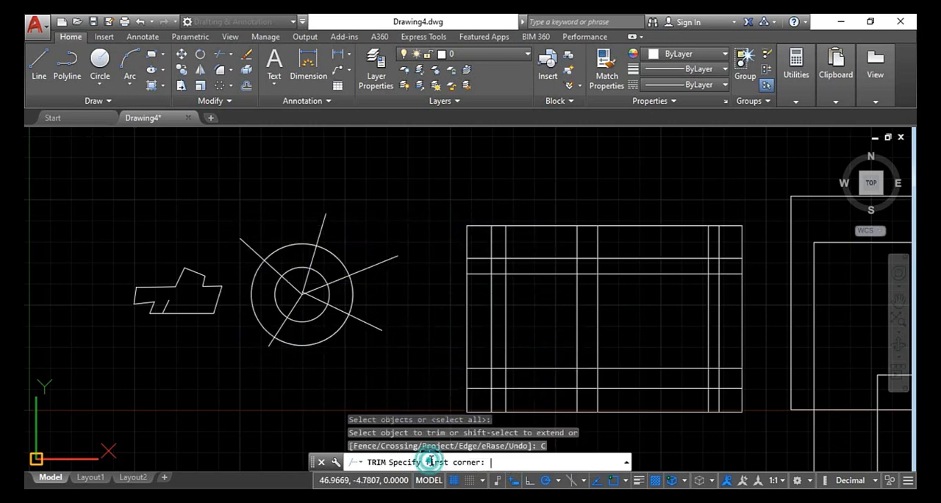
middle_click_drag(585, 351, 492, 305)
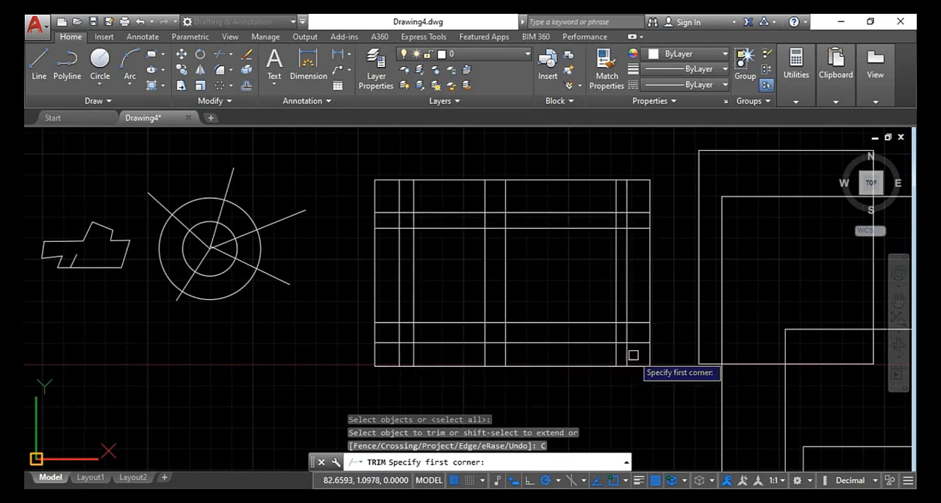
scroll(634, 351, "up", 2)
scroll(633, 351, "down", 3)
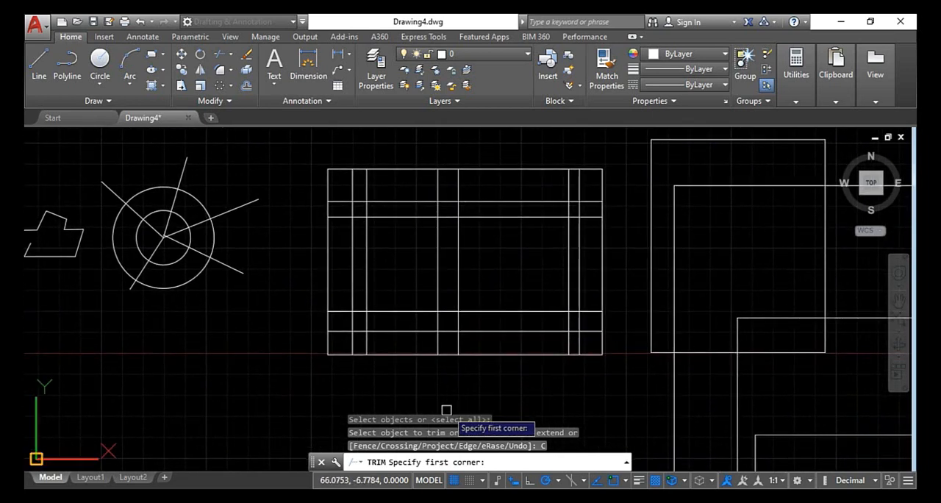
key("Escape")
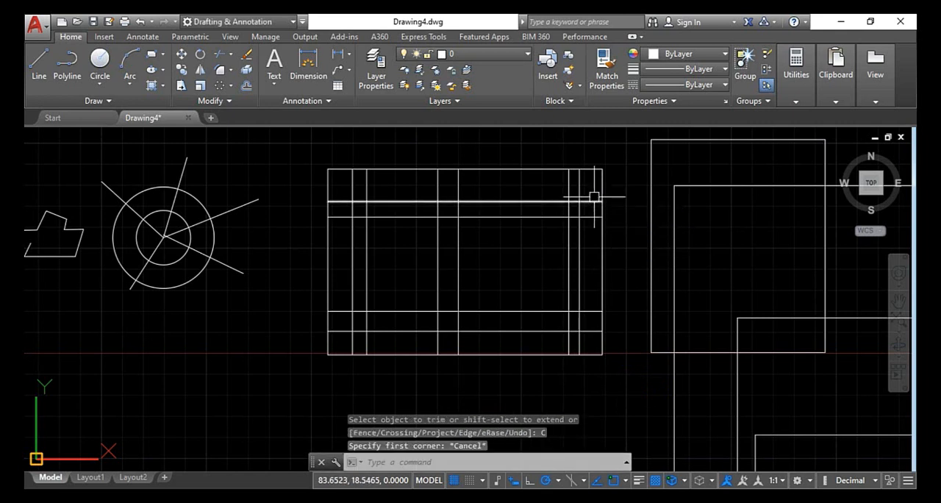
key("Escape")
key("Escape")
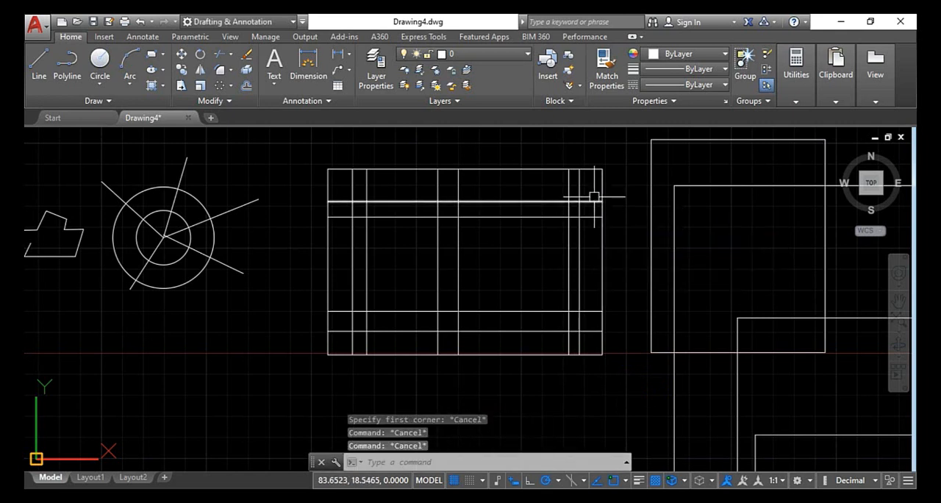
Start a Crossing Trim with all objects as cutting edges and trim the grid line ends between the outer border and the inner frame
type("tr")
key("Return")
key("Return")
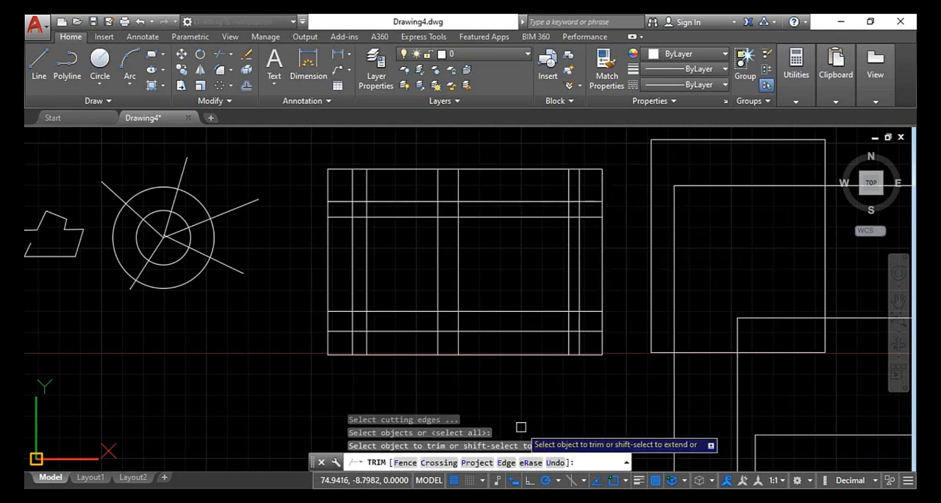
left_click(440, 463)
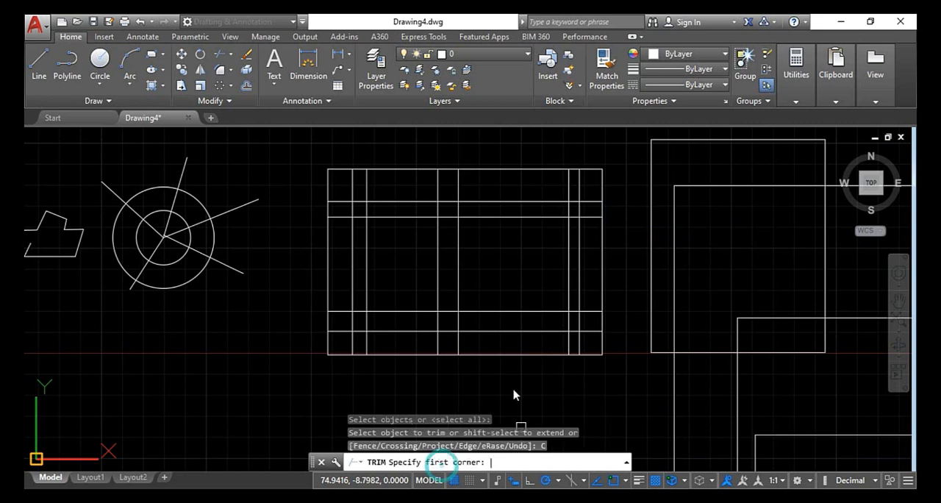
left_click(594, 182)
left_click(588, 346)
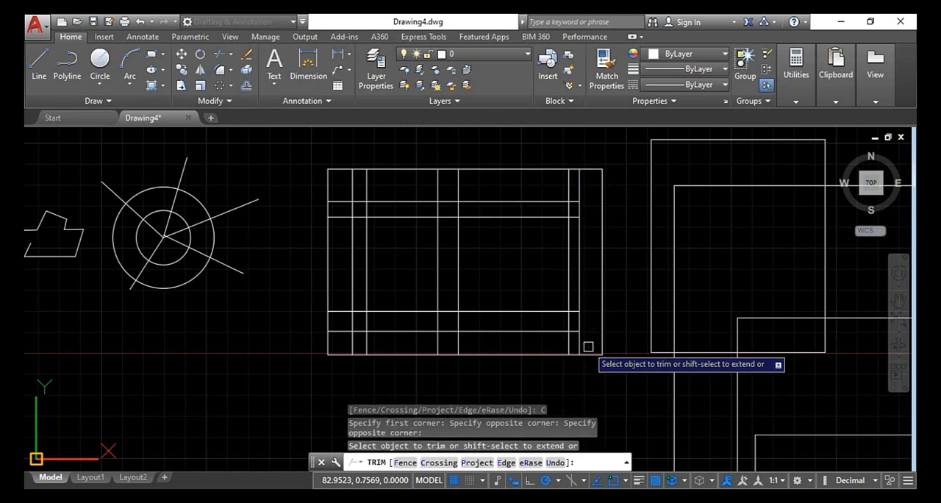
left_click(588, 341)
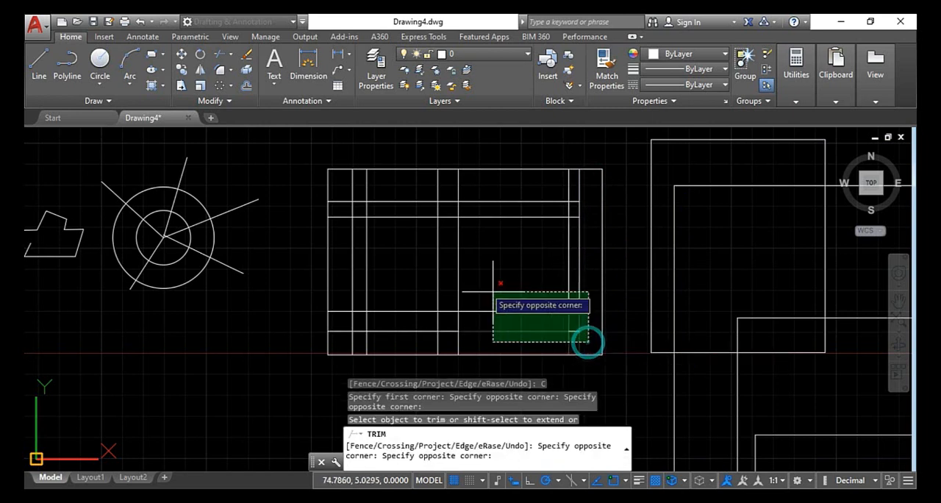
left_click(350, 187)
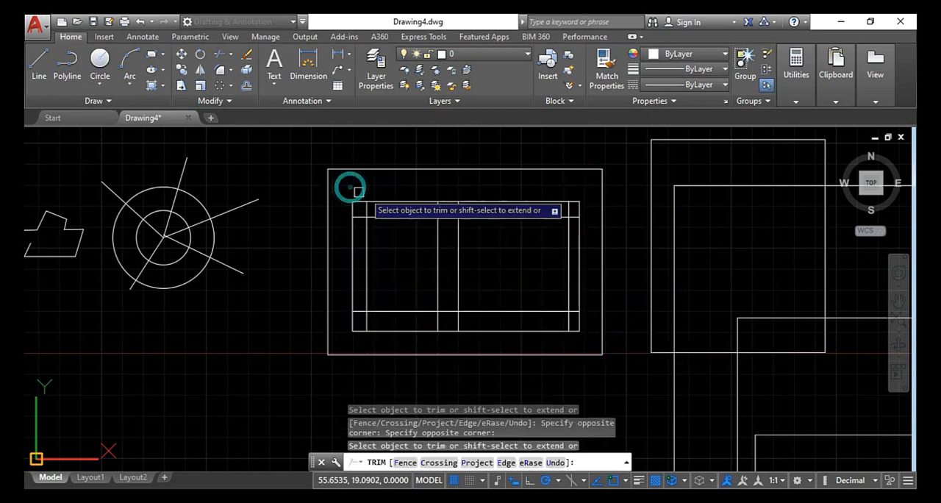
Trim the line pieces around the grid's right inner cell with a crossing window, leaving a closed rectangle
scroll(575, 221, "up", 2)
left_click(601, 201)
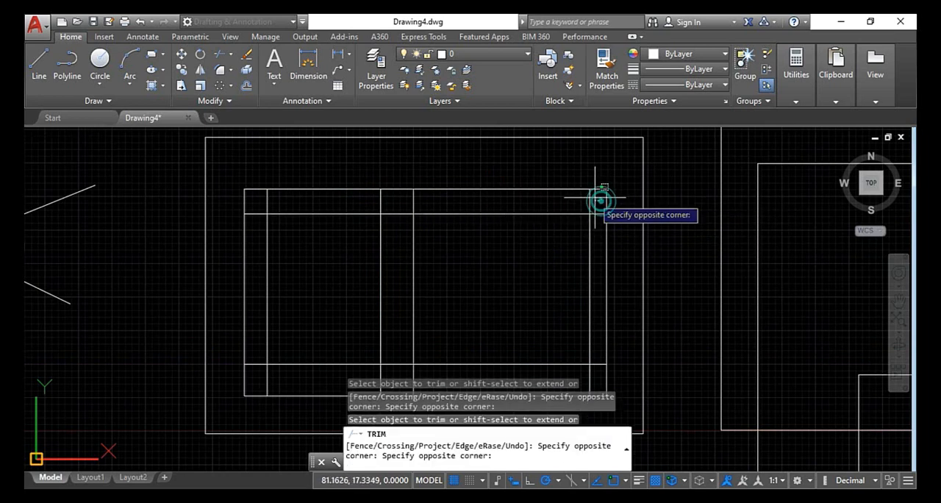
left_click(405, 369)
middle_click_drag(405, 370, 462, 260)
Trim the line pieces around the grid's left inner cell with a crossing window, leaving a second closed rectangle
scroll(478, 294, "down", 2)
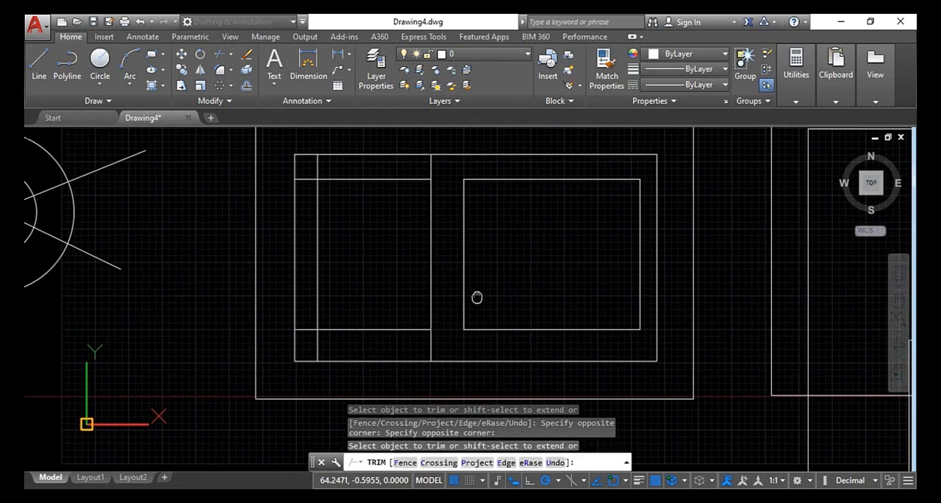
left_click(451, 172)
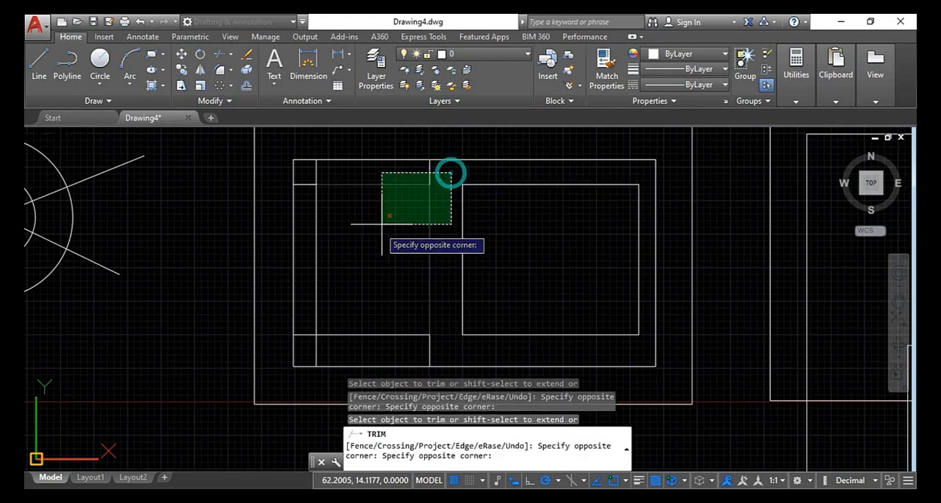
left_click(301, 350)
middle_click_drag(446, 299, 415, 309)
Trim the overlapping rectangles with crossing windows, one across the upper rectangles' overlap and one across the lower rectangles' overlap
scroll(415, 309, "down", 2)
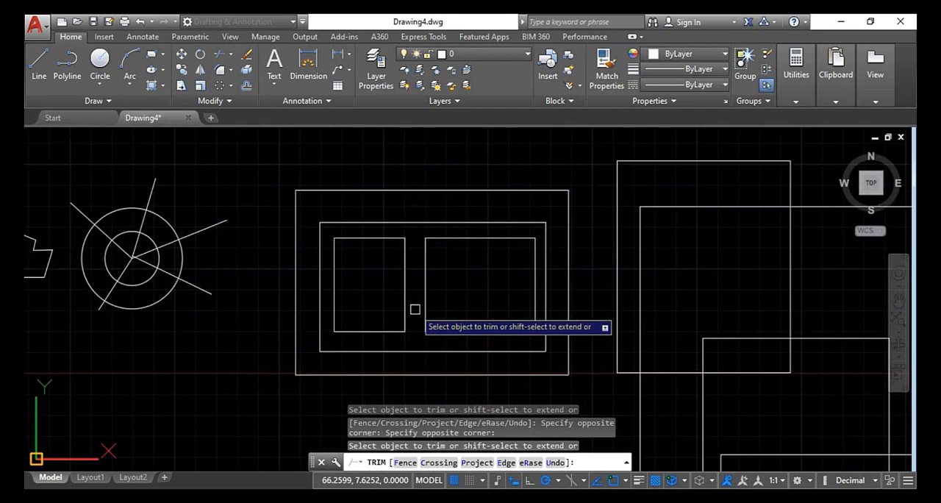
middle_click_drag(503, 345, 336, 237)
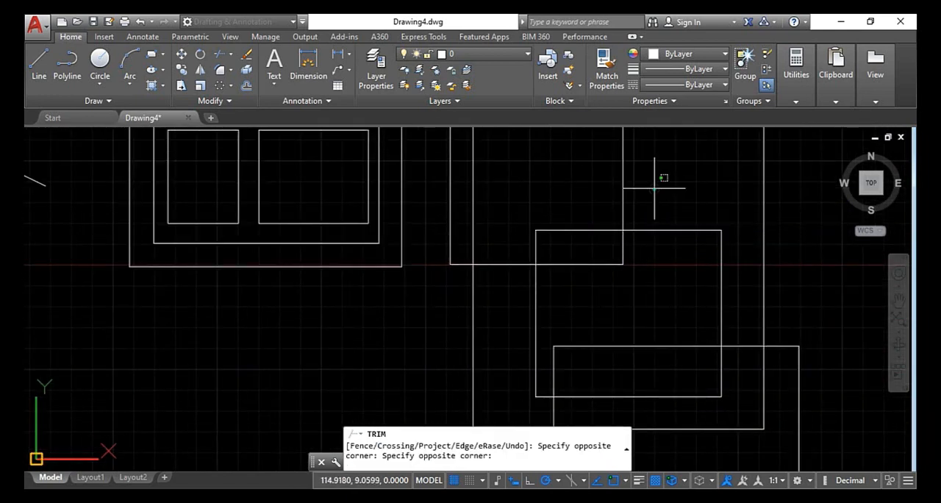
left_click(653, 185)
left_click(506, 298)
scroll(695, 285, "down", 2)
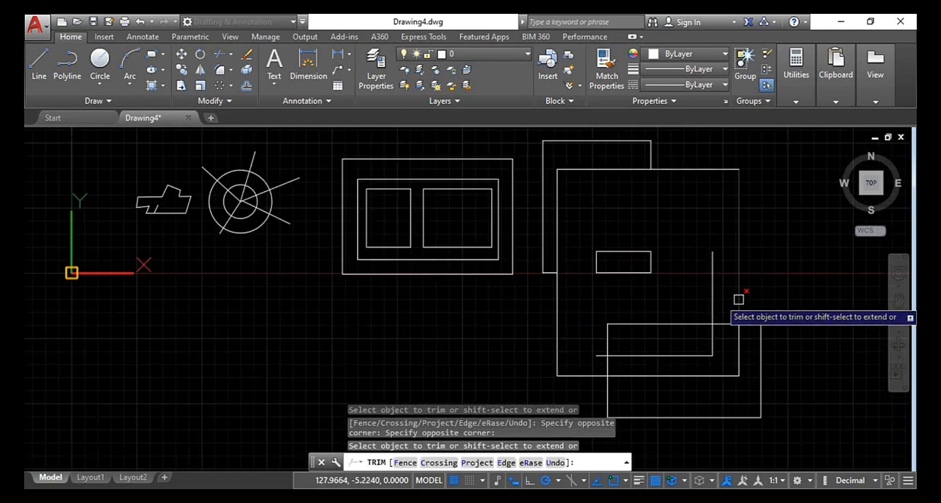
left_click(730, 292)
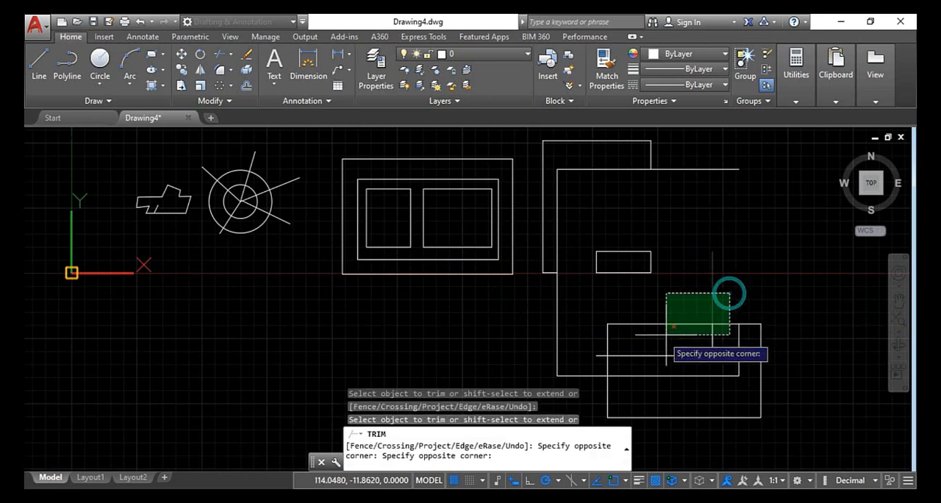
left_click(588, 367)
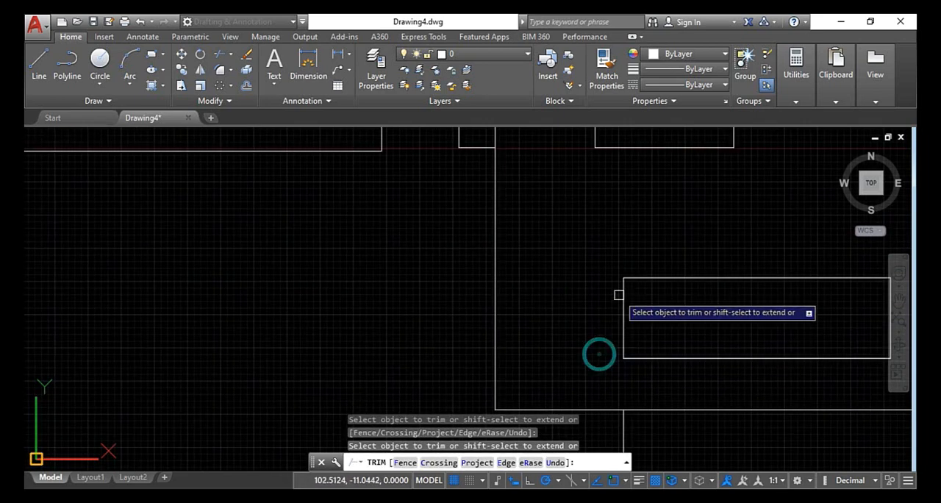
Undo all crossing trims on the grid and the overlapping rectangles, and end the Trim command
scroll(736, 250, "down", 6)
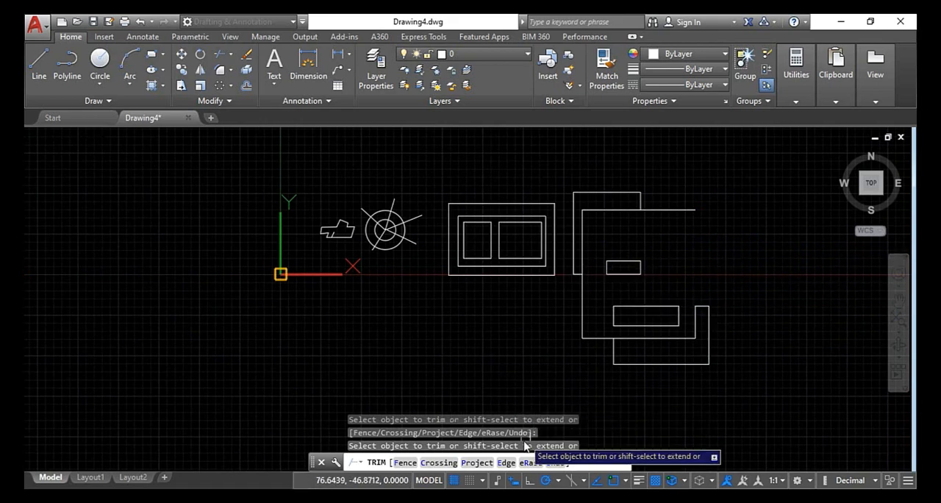
left_click(557, 462)
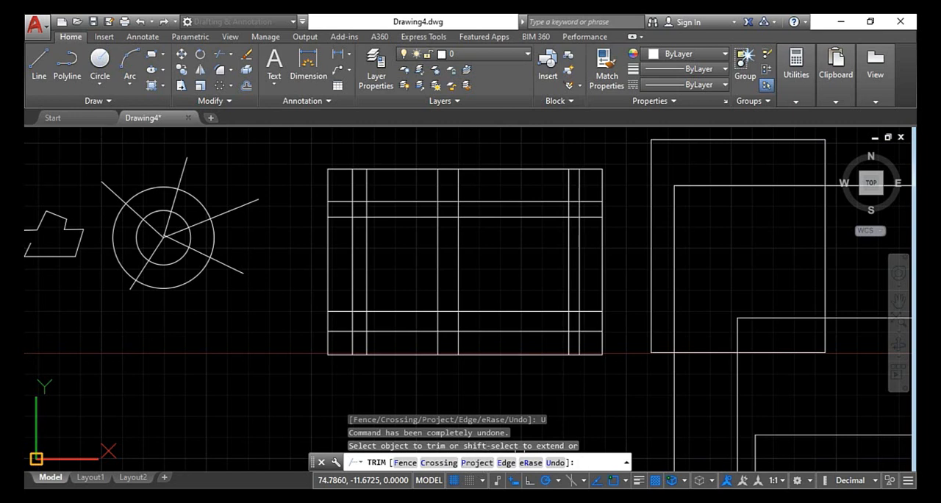
scroll(555, 365, "down", 6)
key("Escape")
key("Escape")
key("Escape")
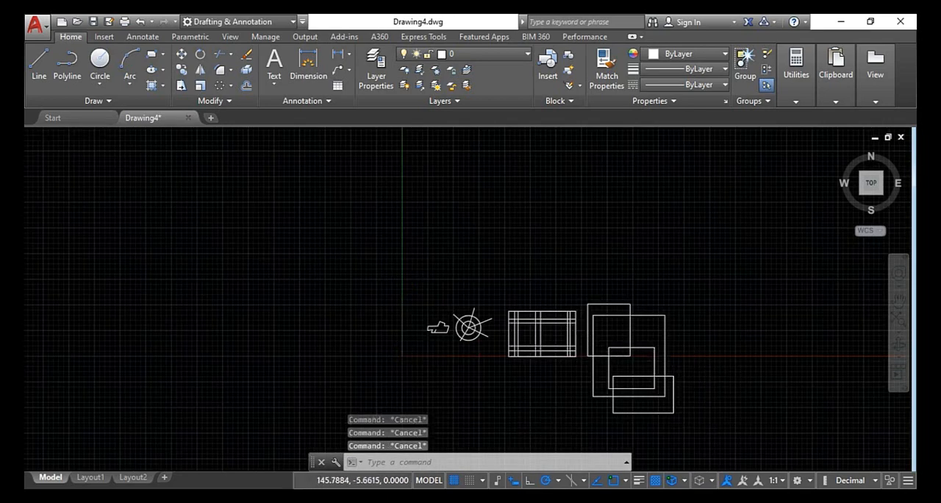
Switch to the isometric home view with empty space beside the existing figures
scroll(701, 368, "up", 2)
mouse_move(702, 368)
middle_mouse_down()
mouse_move(426, 240)
mouse_move(454, 261)
middle_mouse_up()
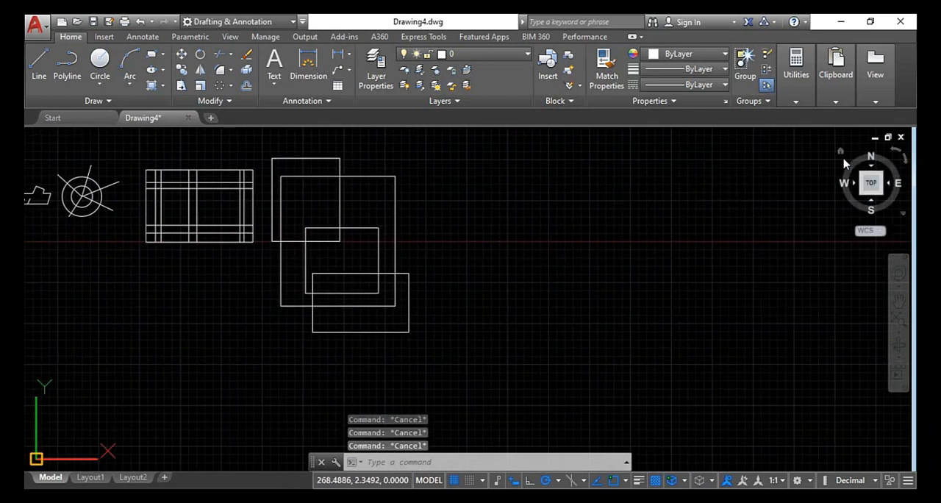
left_click(841, 157)
mouse_move(693, 210)
middle_mouse_down()
mouse_move(313, 214)
mouse_move(156, 188)
mouse_move(272, 205)
middle_mouse_up()
left_click(85, 103)
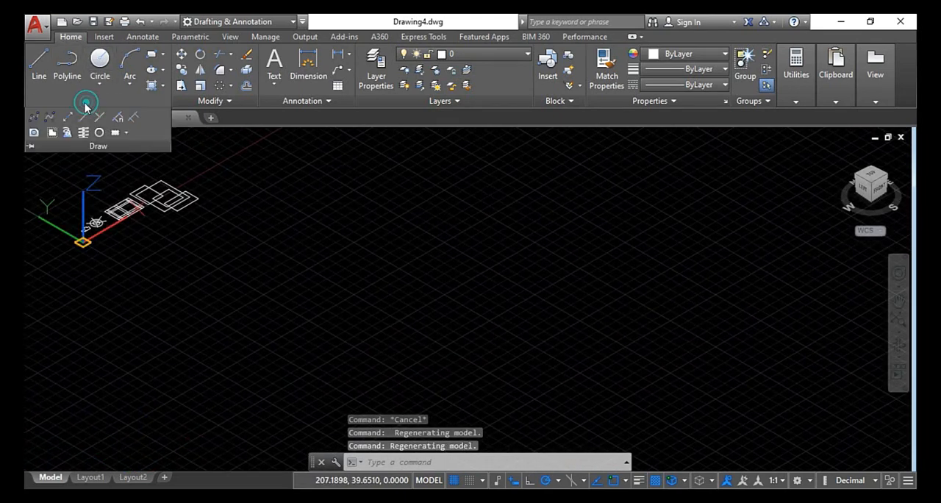
left_click(67, 132)
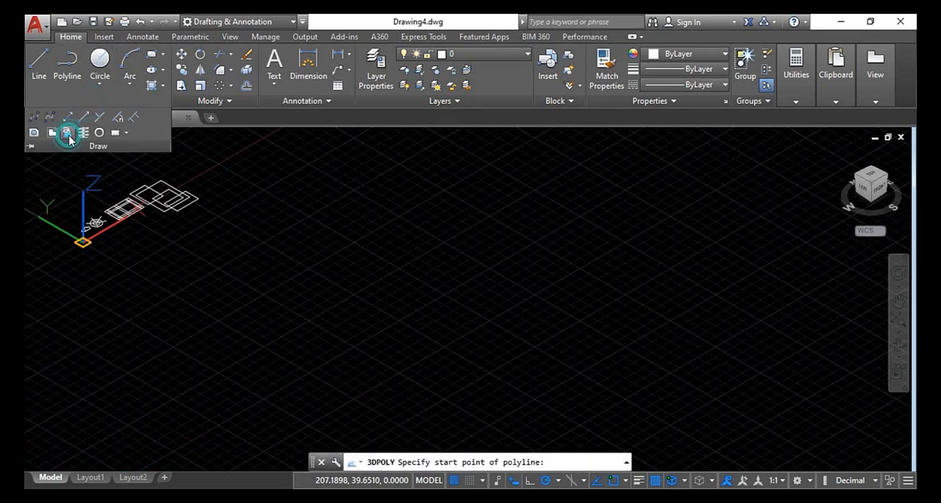
left_click(272, 241)
key("Escape")
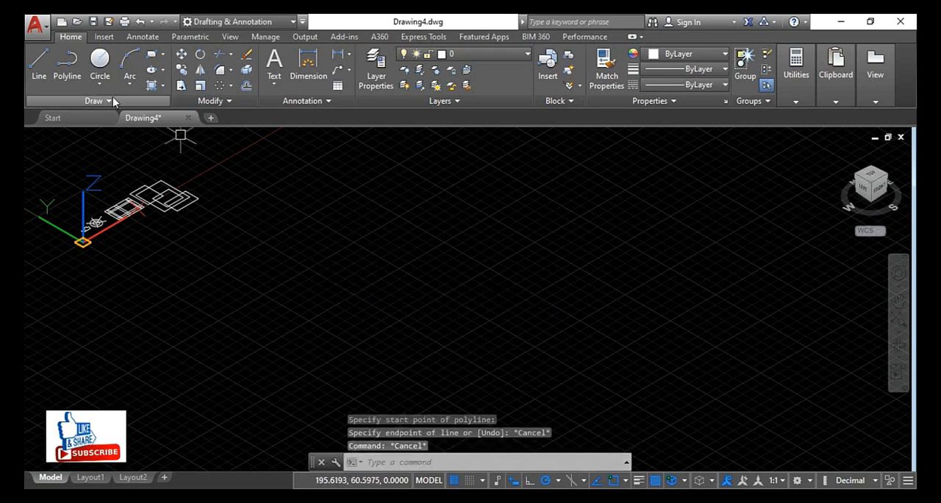
Draw an open 3D polyline beside the figures with segments along the X, Y and Z axes, including two vertical drops and overlapping loops
left_click(110, 98)
left_click(67, 133)
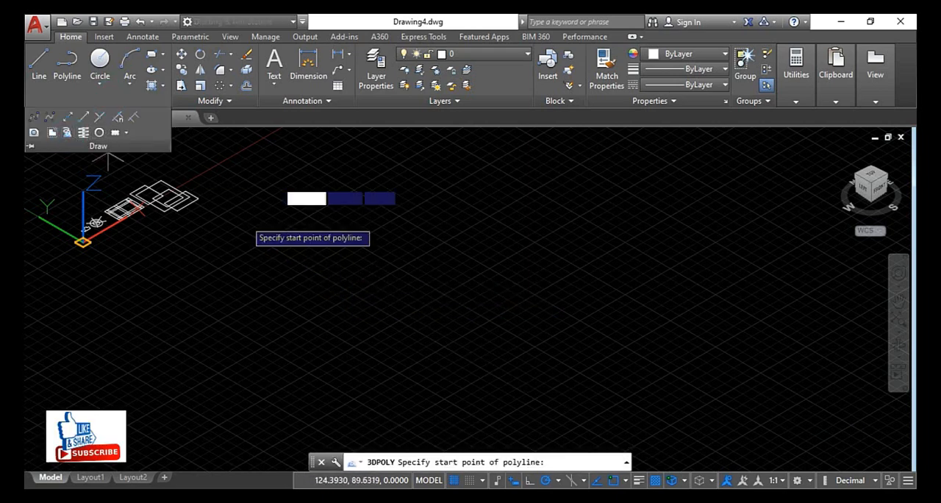
left_click(264, 234)
left_click(340, 275)
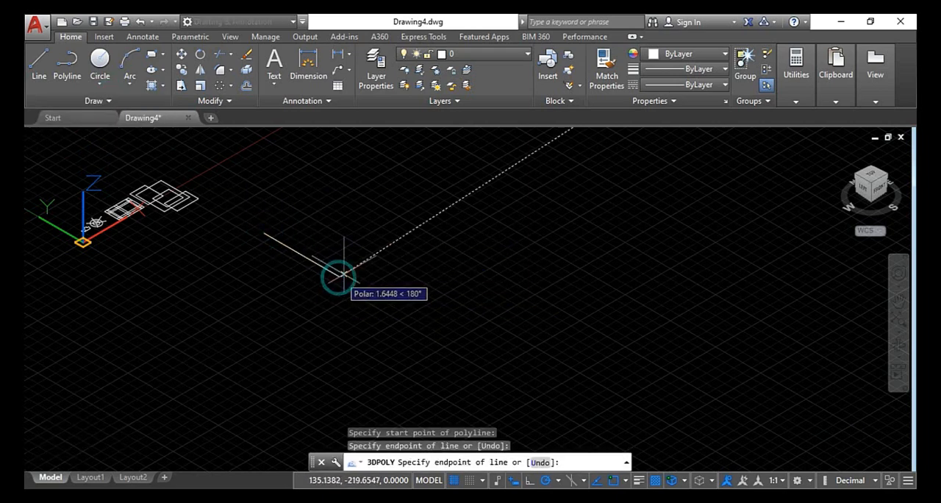
left_click(436, 222)
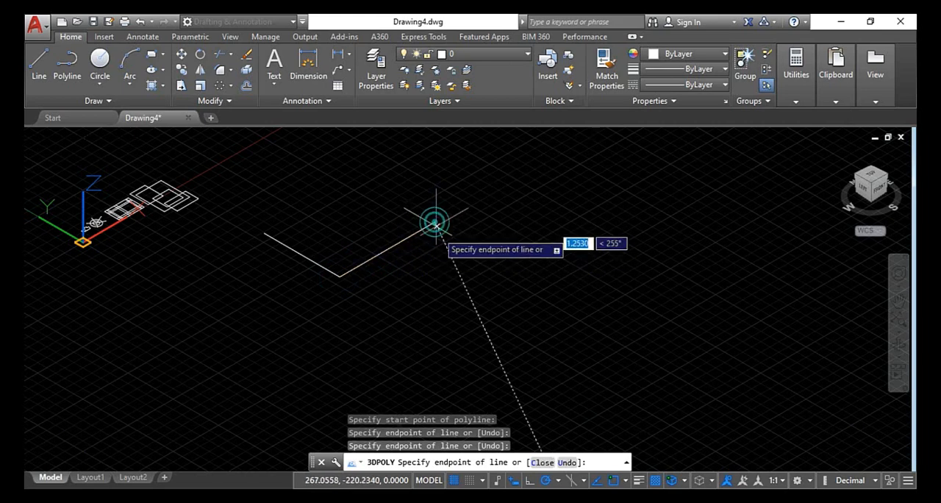
left_click(435, 297)
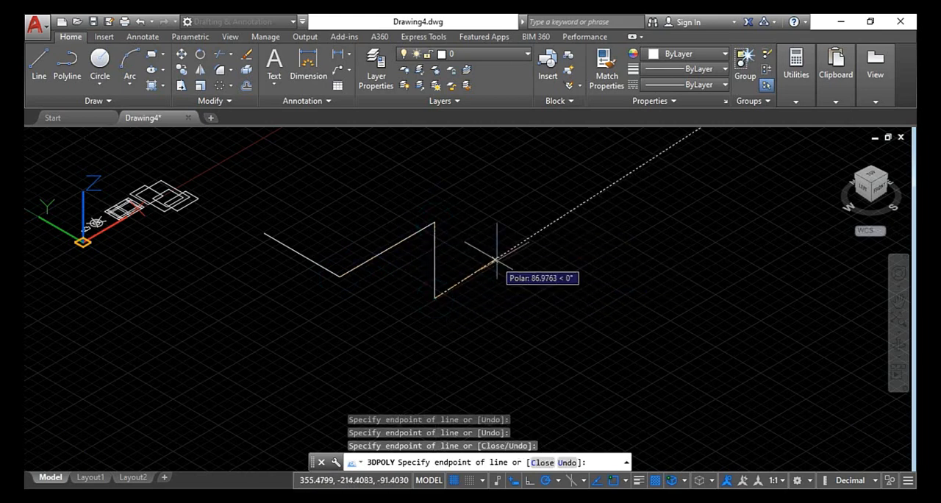
left_click(500, 259)
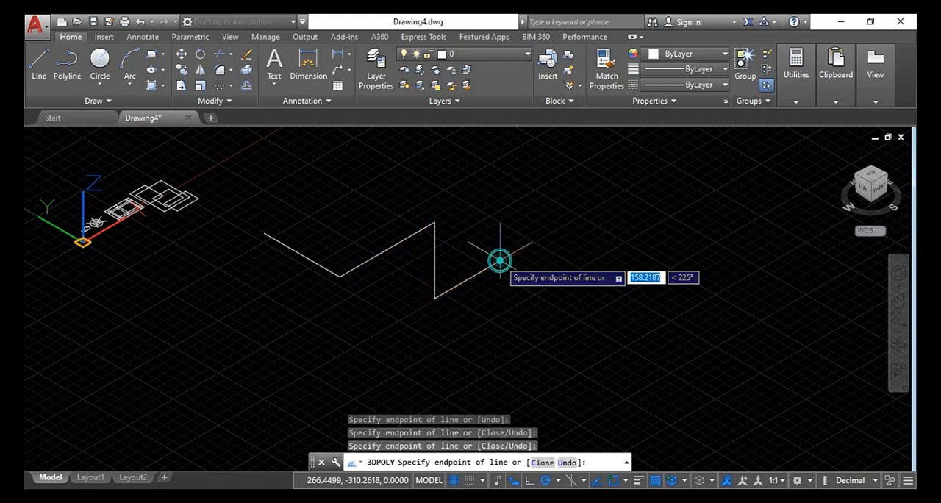
left_click(581, 308)
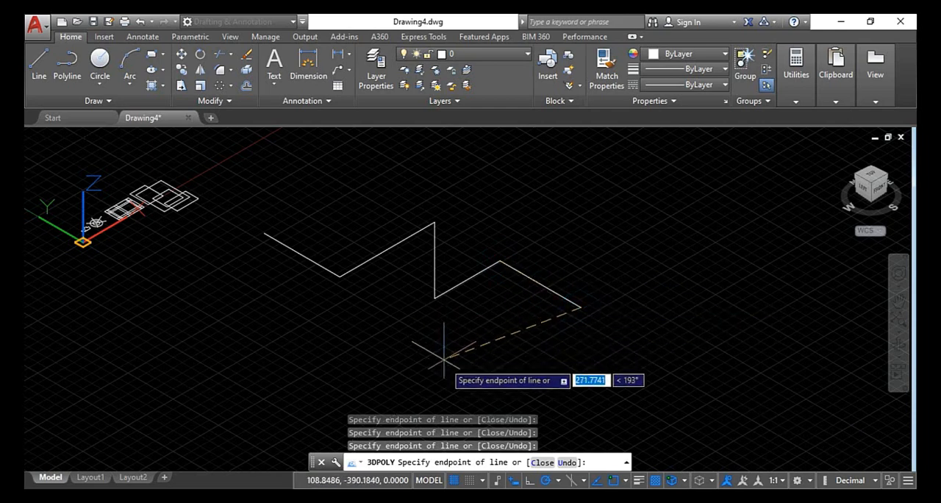
left_click(457, 379)
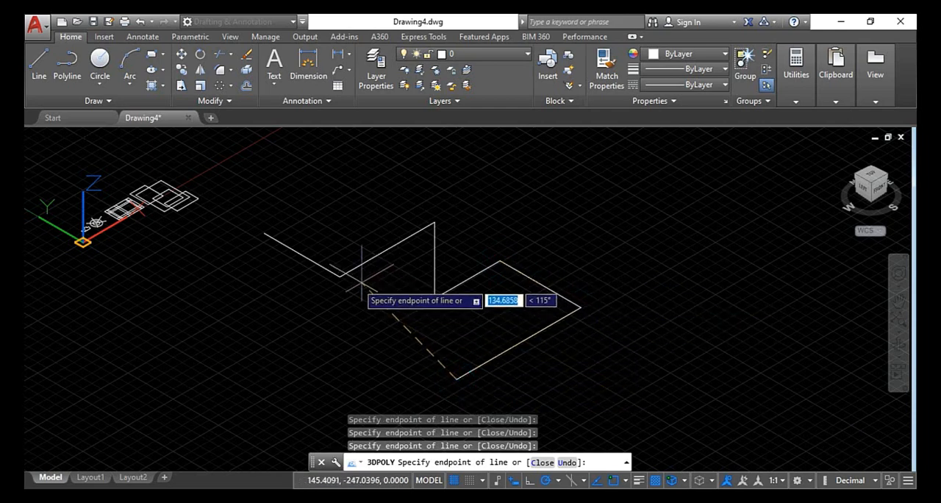
left_click(320, 302)
left_click(317, 379)
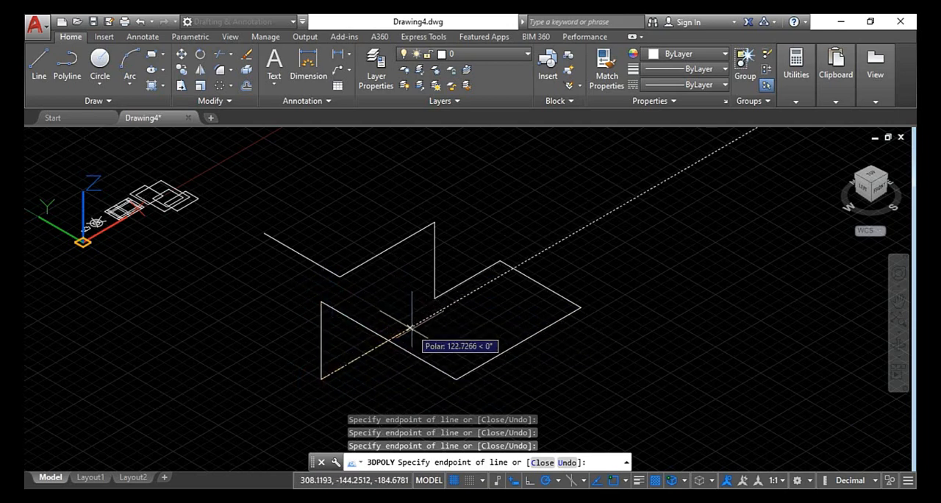
left_click(535, 399)
key("Escape")
Orbit around the 3D polyline to examine its height differences, and restore the isometric home view
scroll(503, 268, "down", 2)
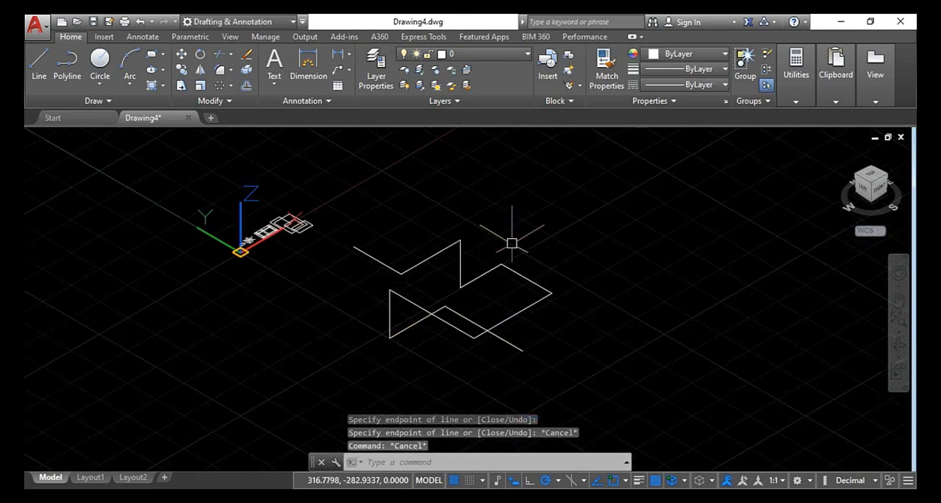
middle_click_drag(512, 243, 487, 288, "shift")
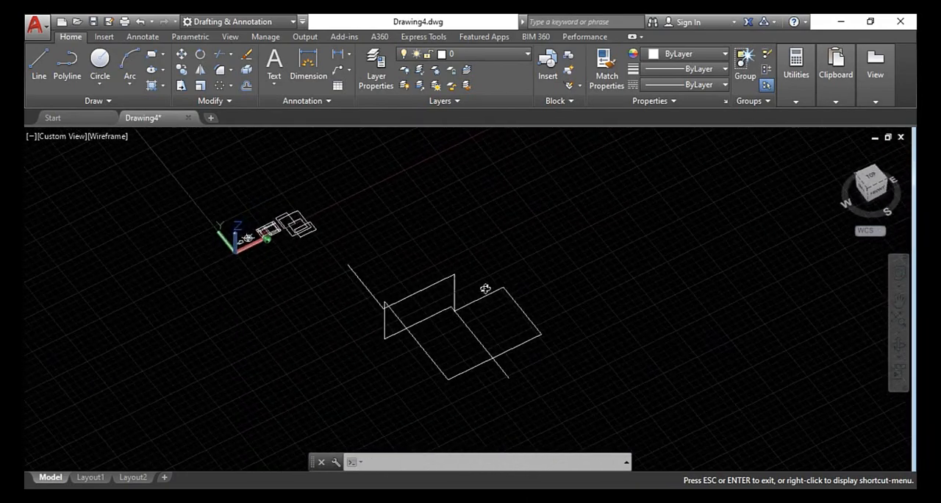
scroll(468, 220, "down", 2)
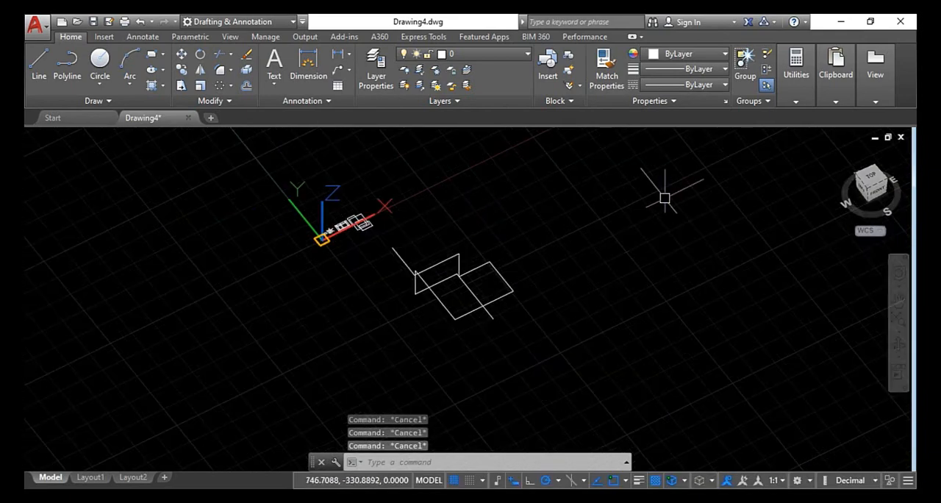
left_click(841, 152)
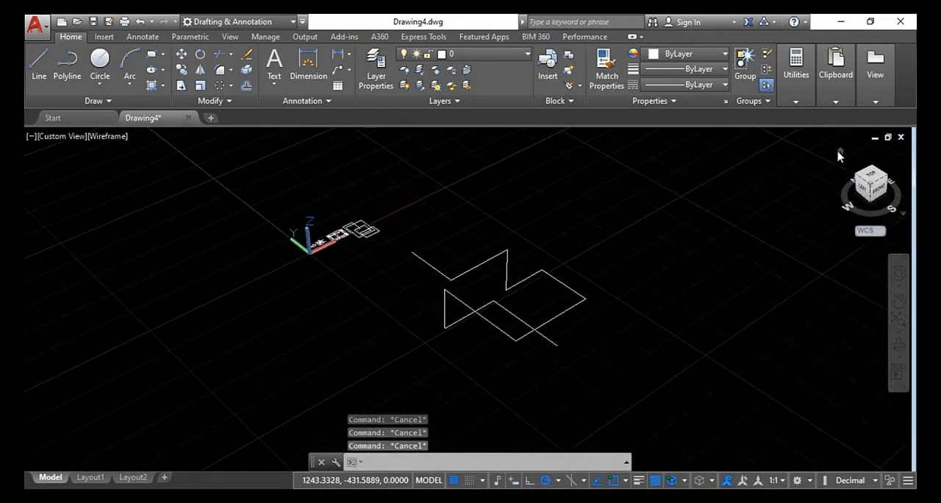
Start Trim with all objects as cutting edges and set its Project option to UCS
type("tr")
key("Return")
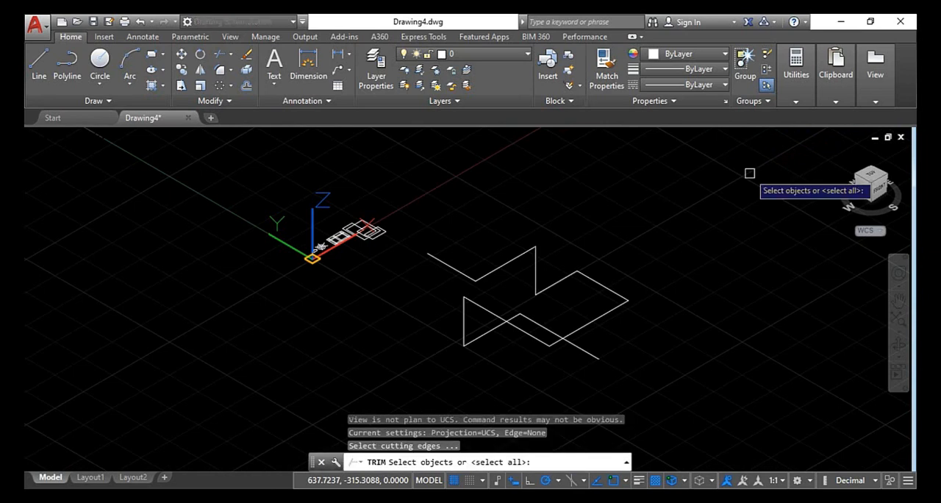
key("Return")
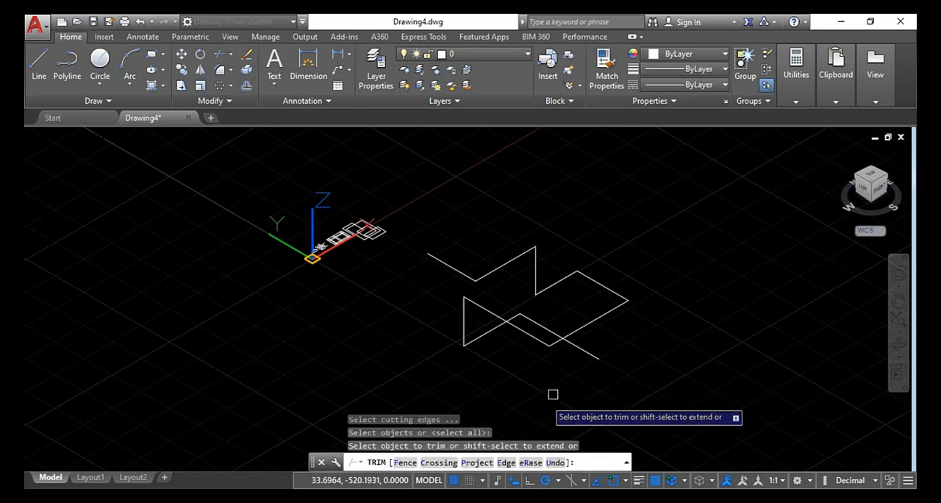
left_click(476, 463)
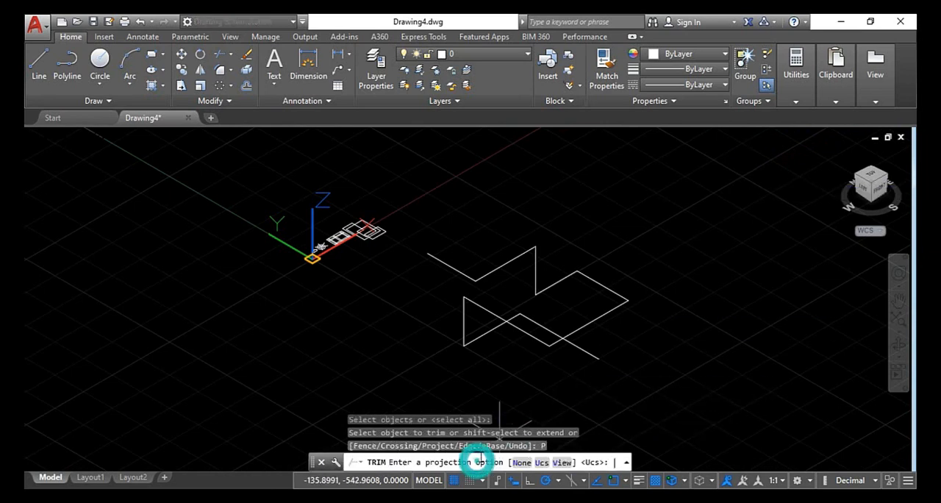
left_click(542, 463)
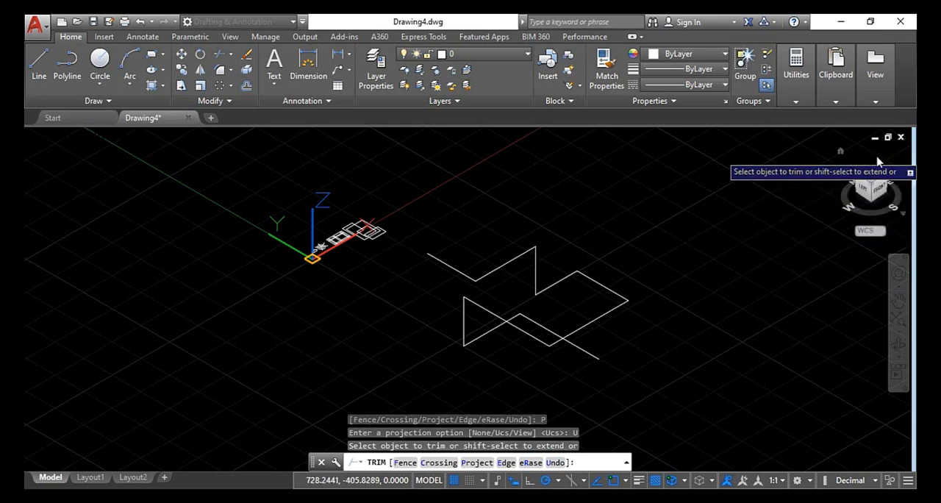
In the top view, trim the 3D polyline's upper loop sides and the horizontal pieces below them, and return to the isometric home view
left_click(875, 178)
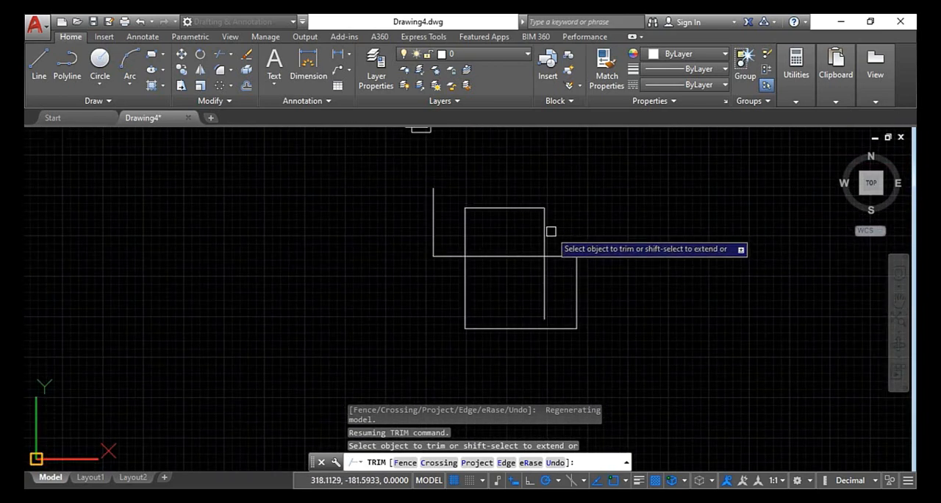
left_click(544, 233)
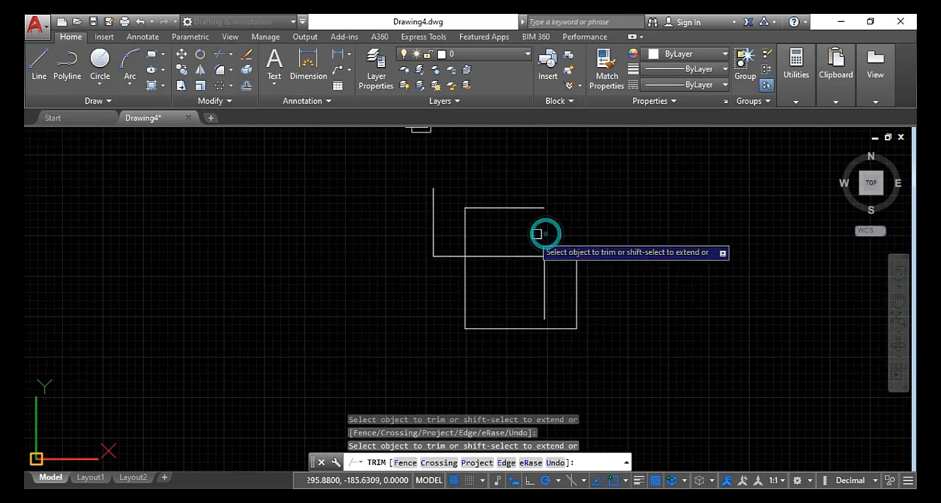
left_click(465, 237)
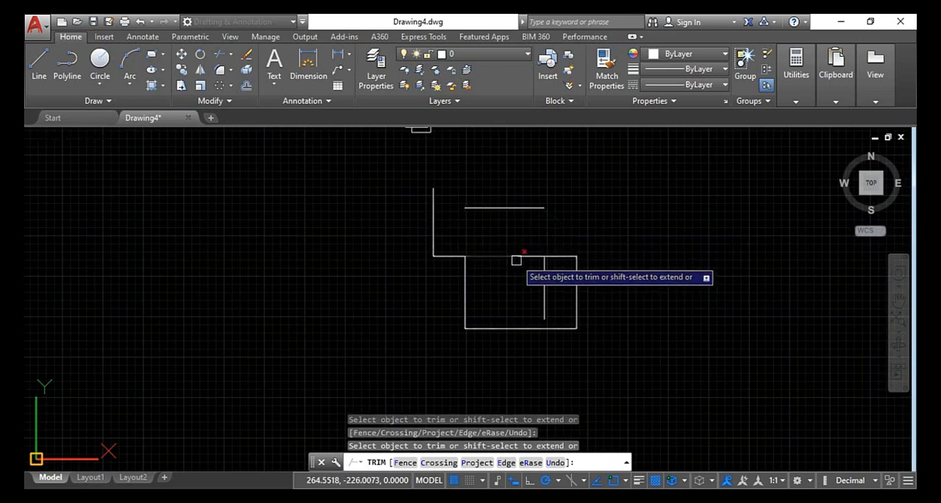
left_click(515, 256)
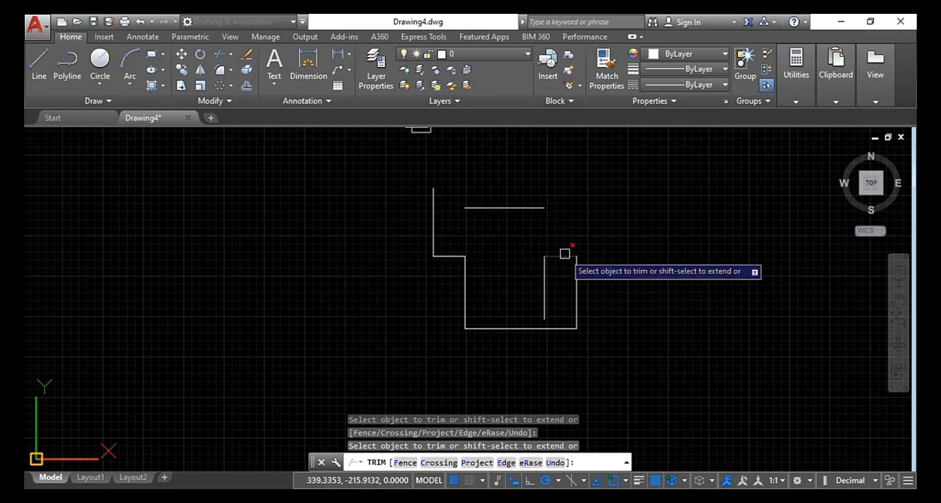
left_click(560, 256)
scroll(581, 294, "up", 2)
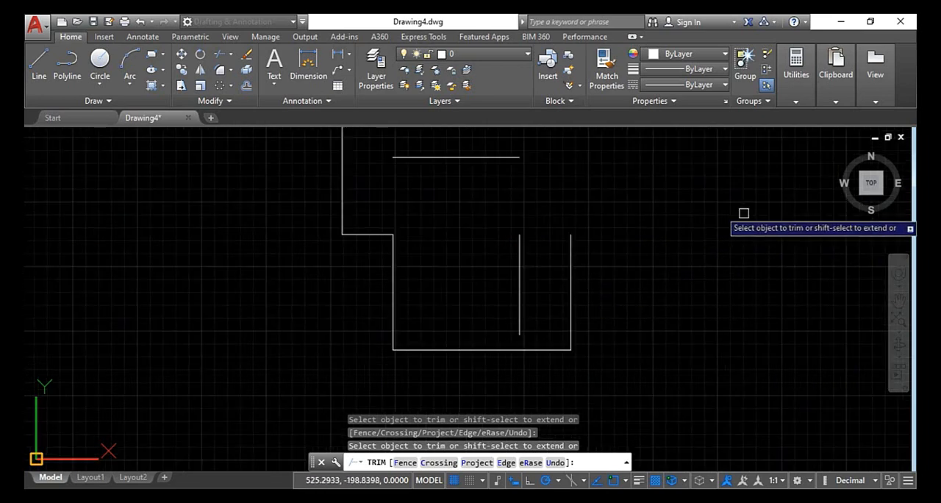
left_click(842, 153)
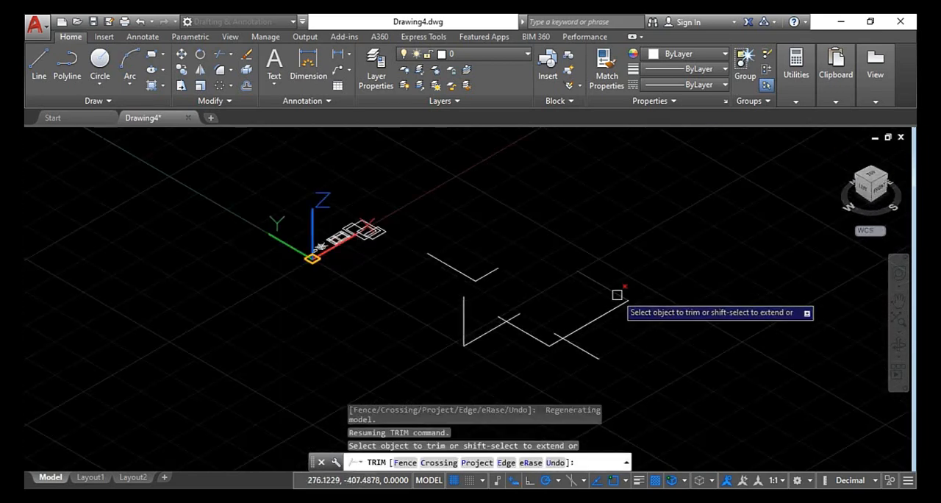
scroll(518, 313, "up", 2)
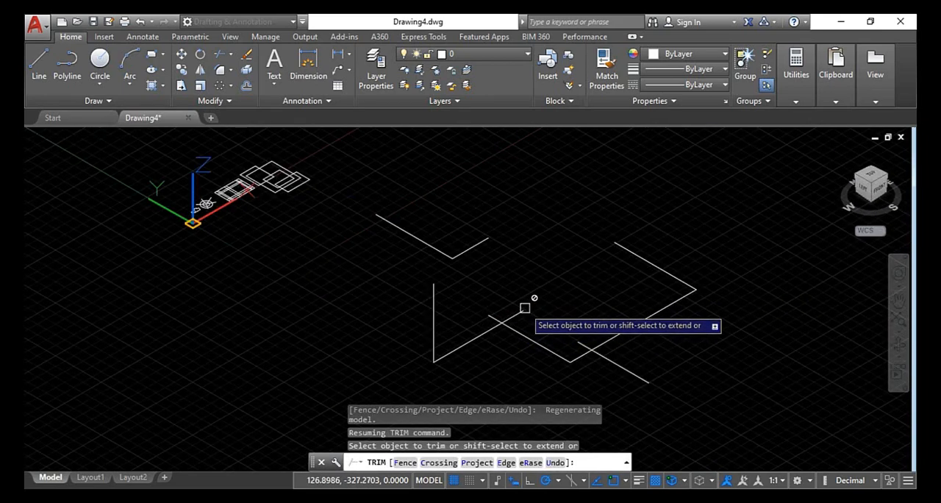
Check the trimmed 3D polyline in the top view and undo all trims made in the current Trim command
left_click(511, 315)
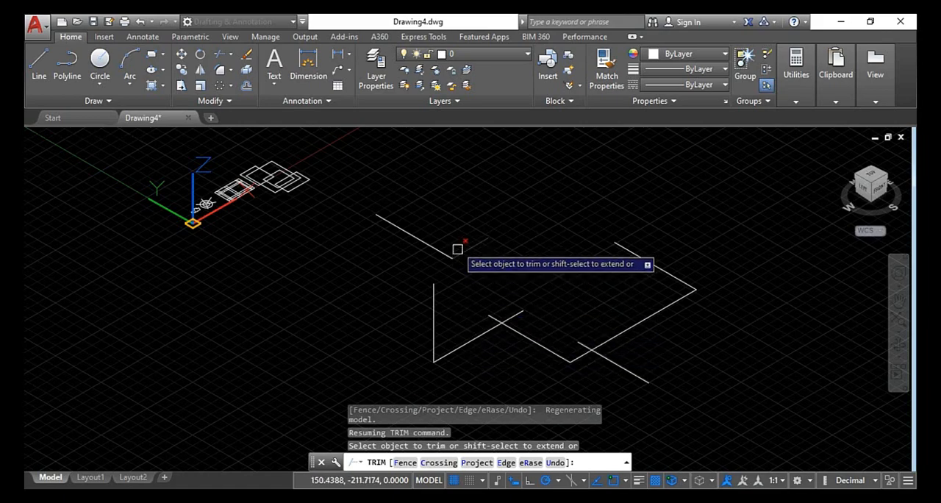
left_click(872, 177)
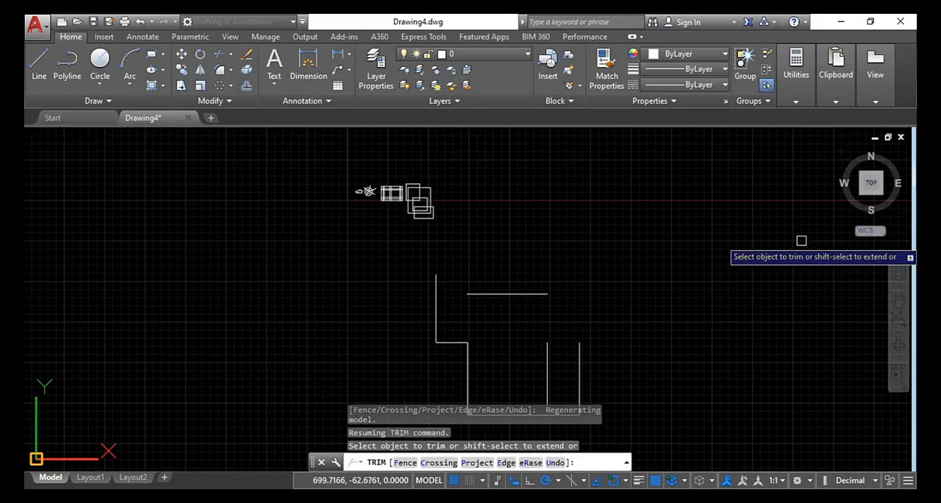
scroll(878, 182, "down", 2)
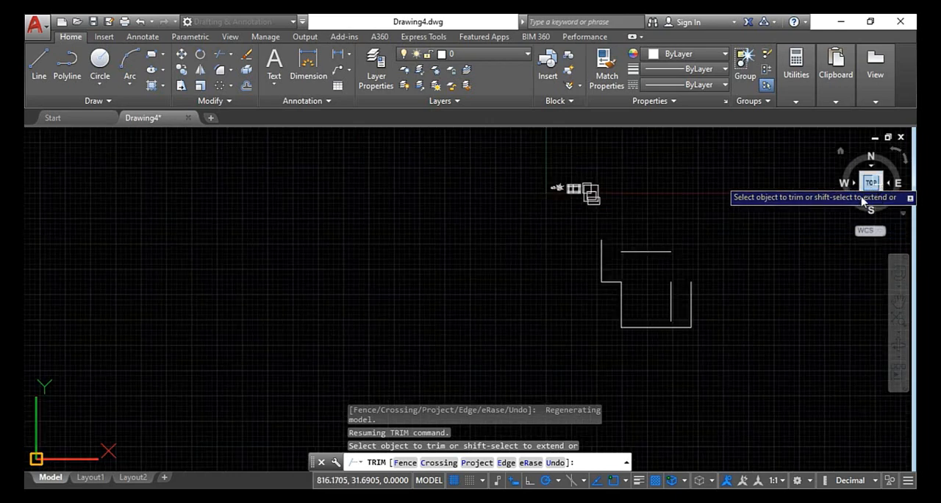
left_click(551, 462)
left_click(551, 462)
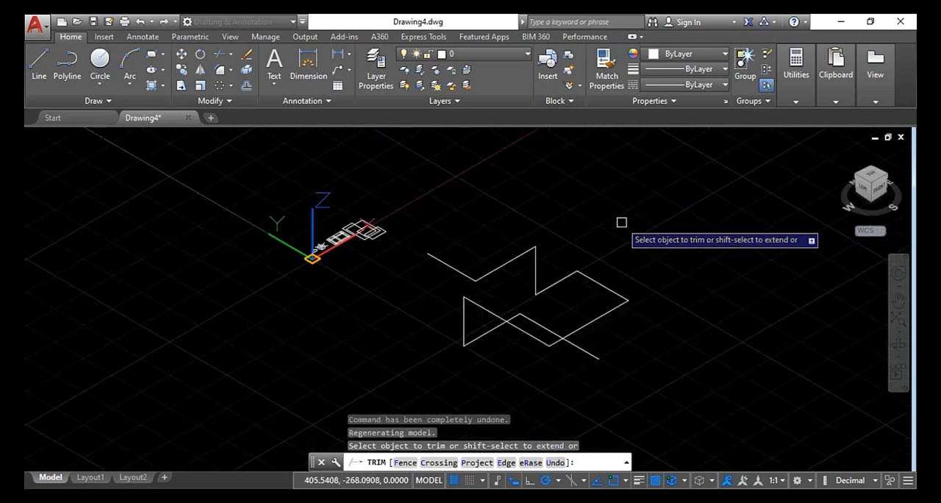
Set Trim's Project option to UCS and inspect the 3D polyline from the left and front views
left_click(478, 462)
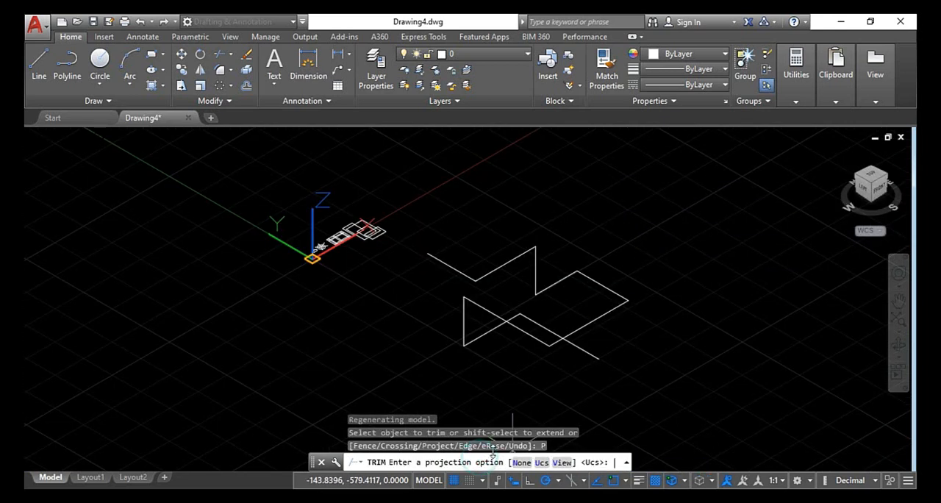
left_click(541, 462)
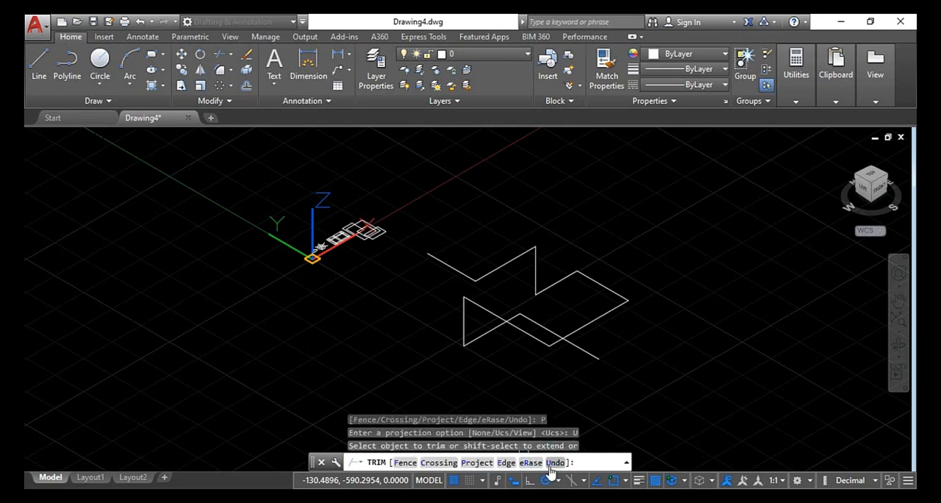
scroll(535, 346, "up", 2)
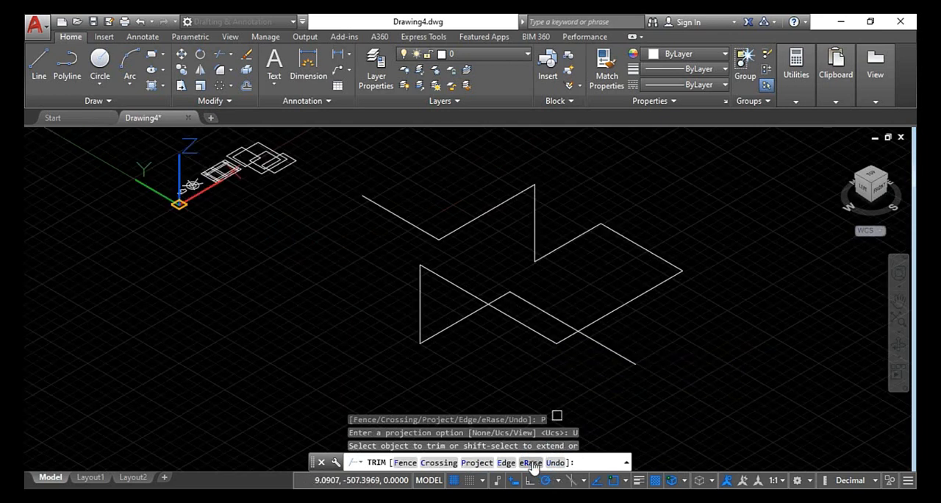
left_click(866, 193)
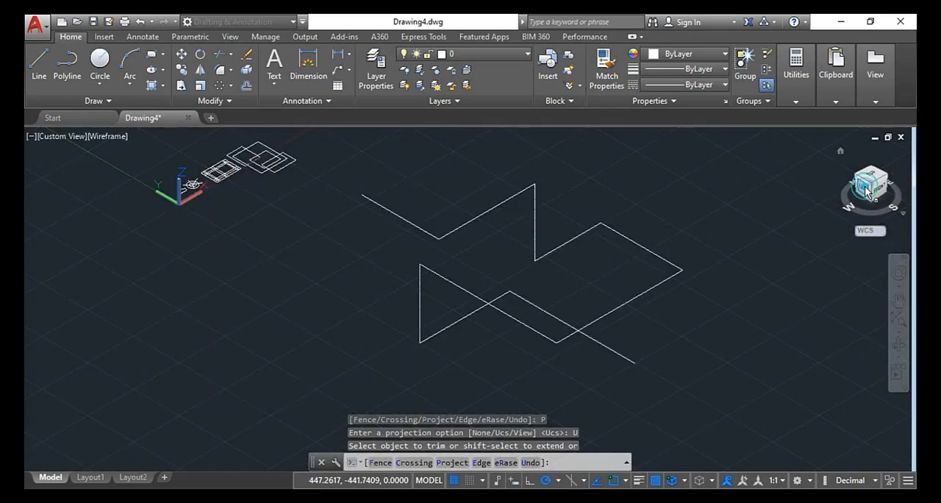
scroll(525, 288, "up", 5)
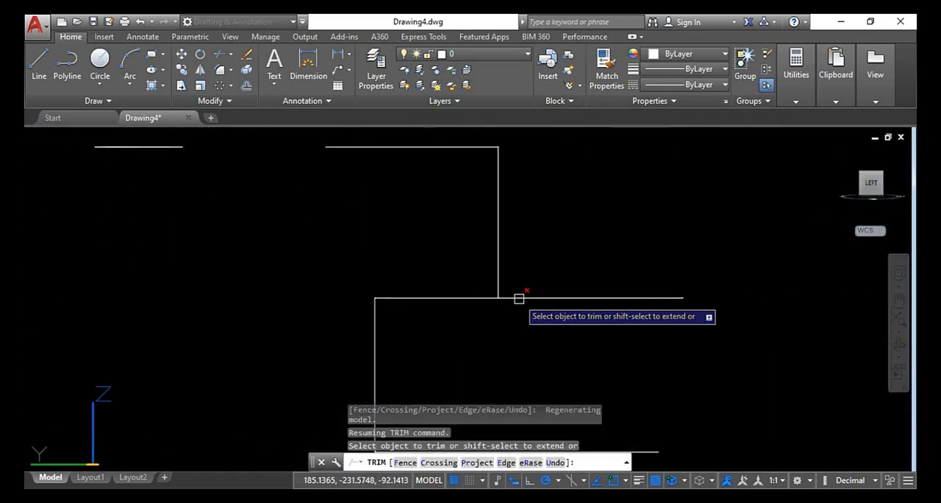
scroll(452, 296, "down", 3)
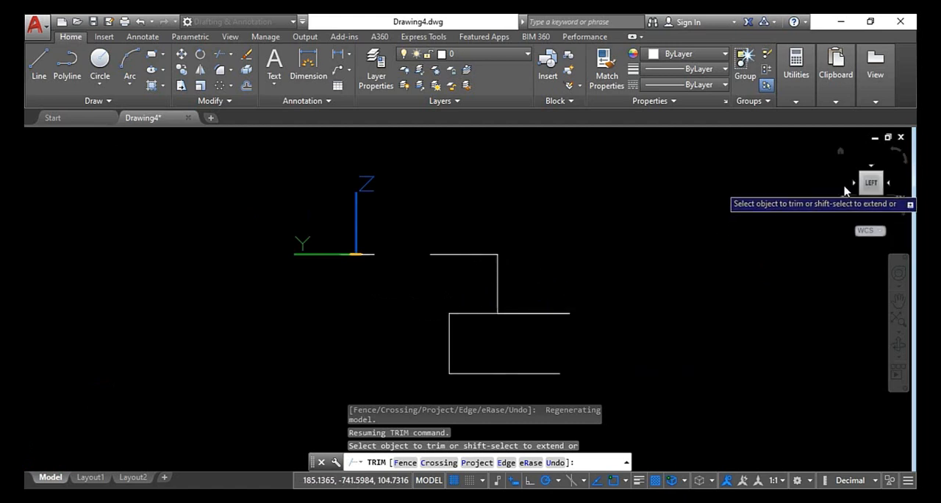
left_click(888, 183)
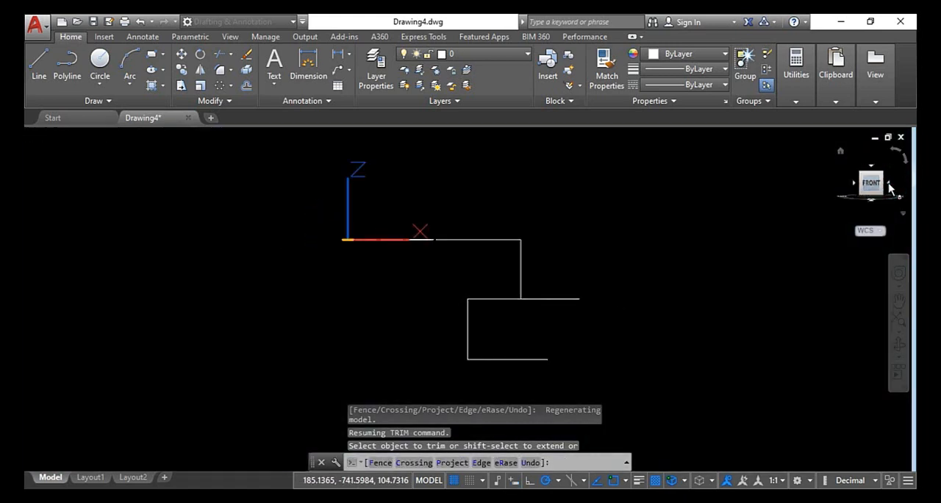
In the top view, trim the horizontal segment crossing the loops, the upper loop's left side and the vertical piece inside the lower loop
left_click(876, 173)
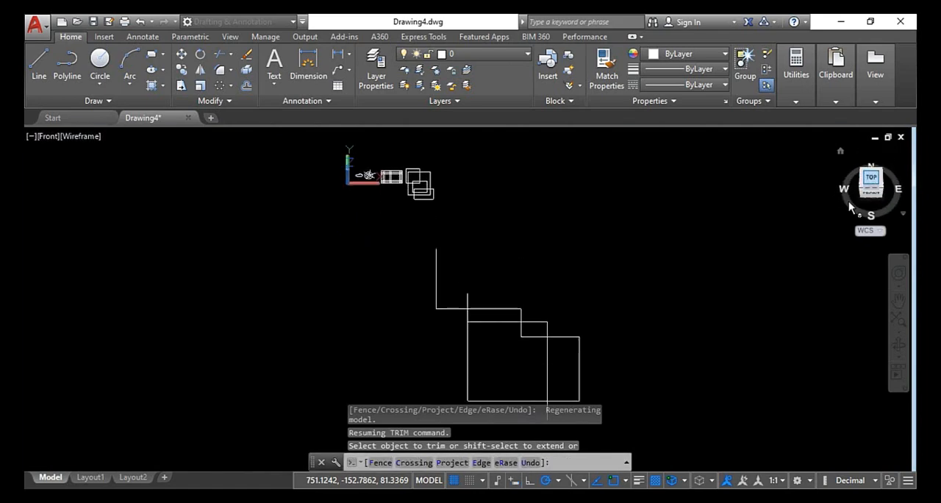
left_click(517, 341)
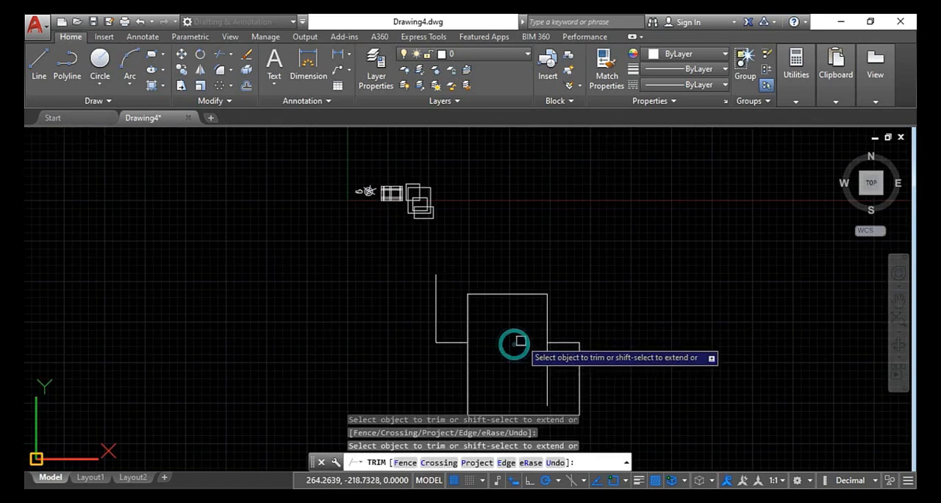
left_click(470, 318)
middle_click_drag(530, 356, 520, 300)
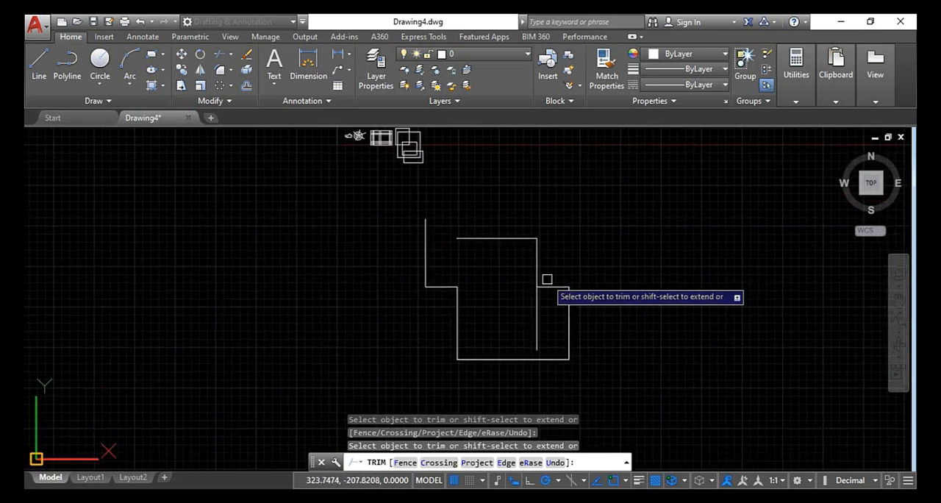
left_click(539, 322)
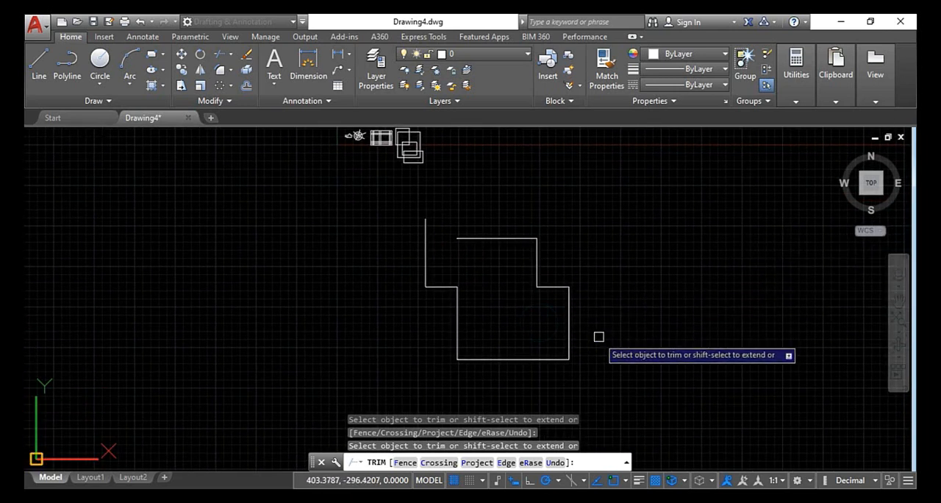
Restore the isometric home view, leave Trim without changing the projection, and undo the UCS-projected trims
left_click(478, 463)
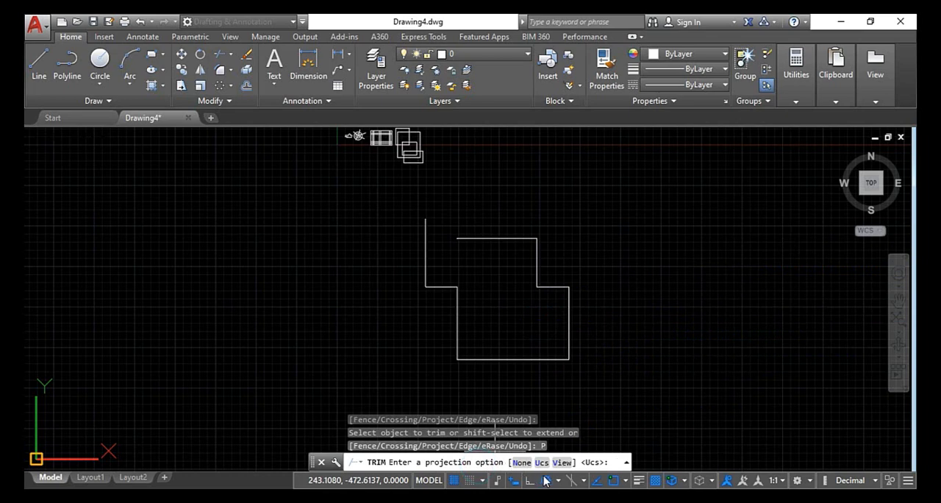
left_click(838, 153)
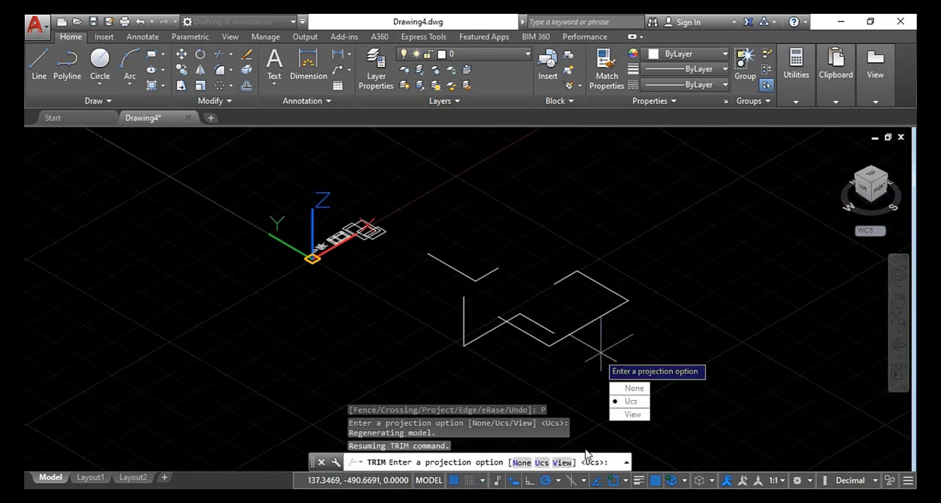
key("Escape")
key("Escape")
key("Escape")
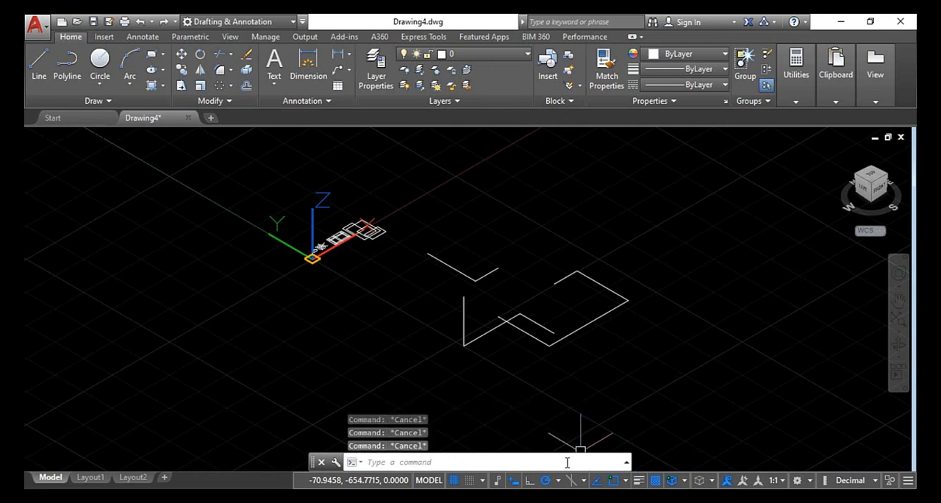
key("ctrl+z")
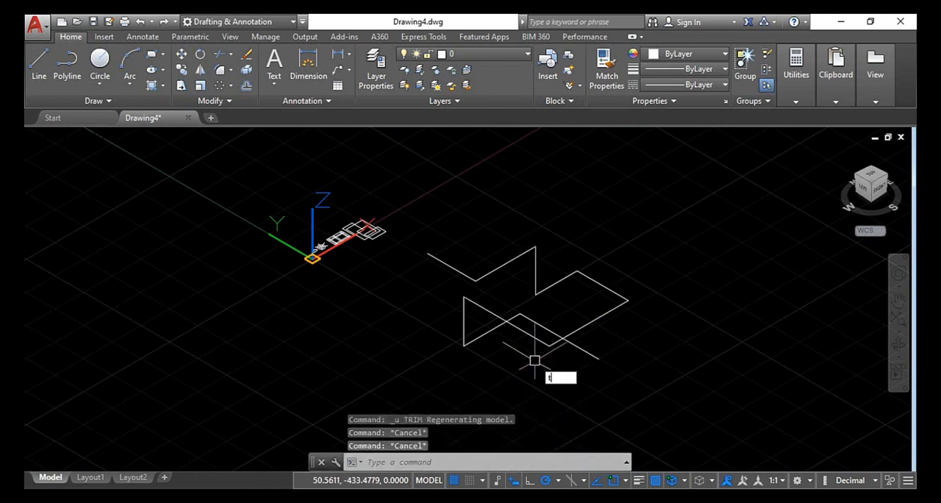
With all objects as cutting edges and Project set to View, trim the polyline's lower-left segments and the loose ends beyond the apparent crossings
key("Return")
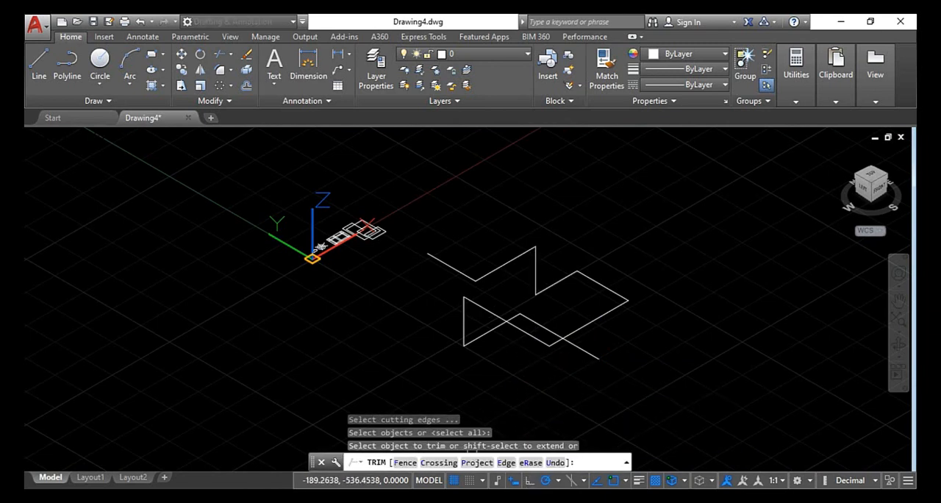
left_click(476, 461)
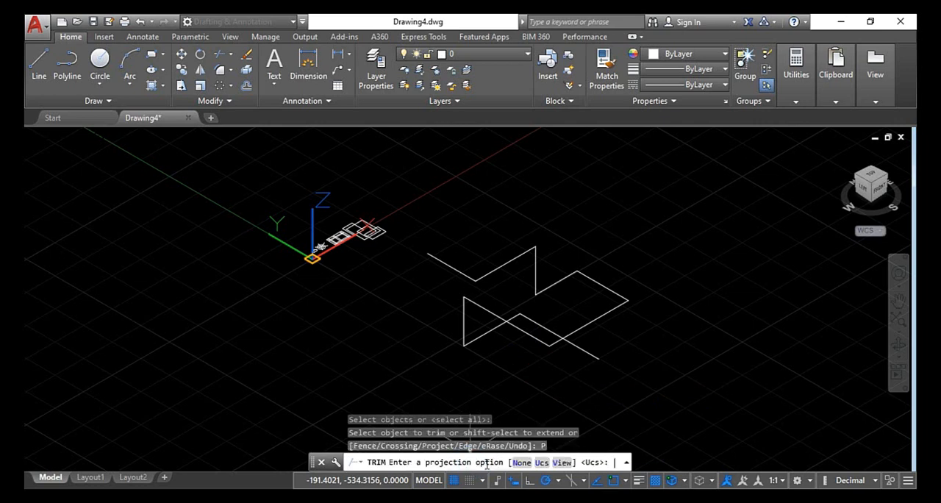
left_click(562, 461)
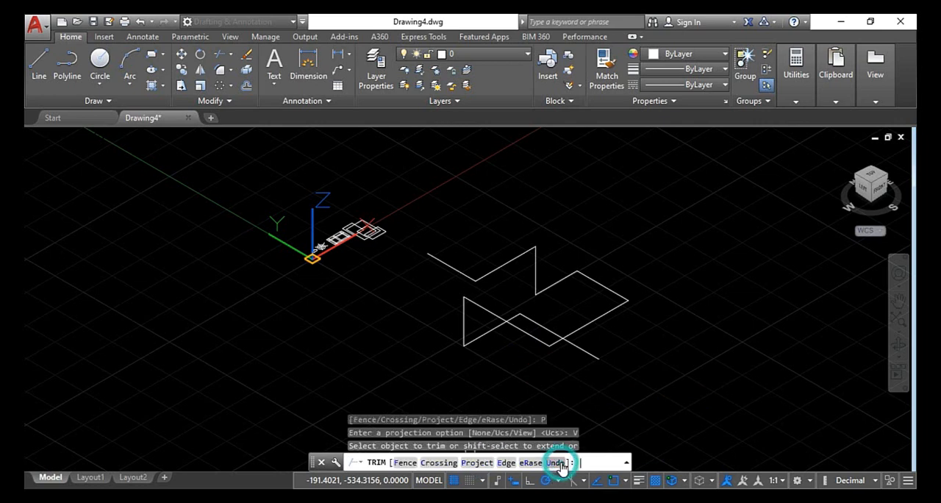
left_click(486, 336)
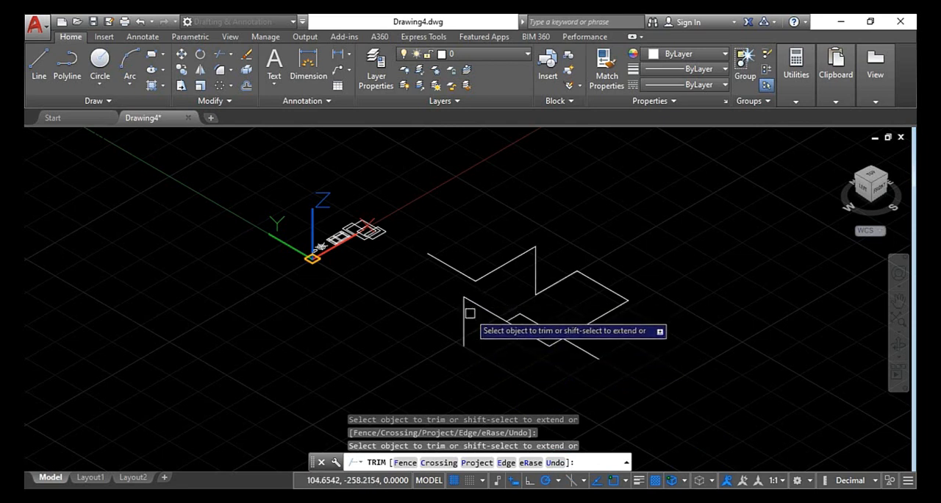
mouse_move(500, 360)
middle_mouse_down()
mouse_move(493, 353)
mouse_move(509, 314)
middle_mouse_up()
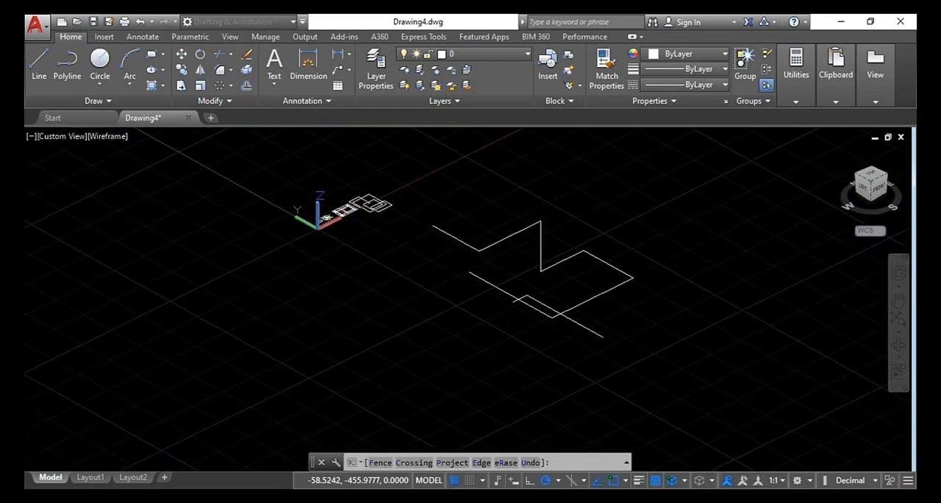
left_click(509, 304)
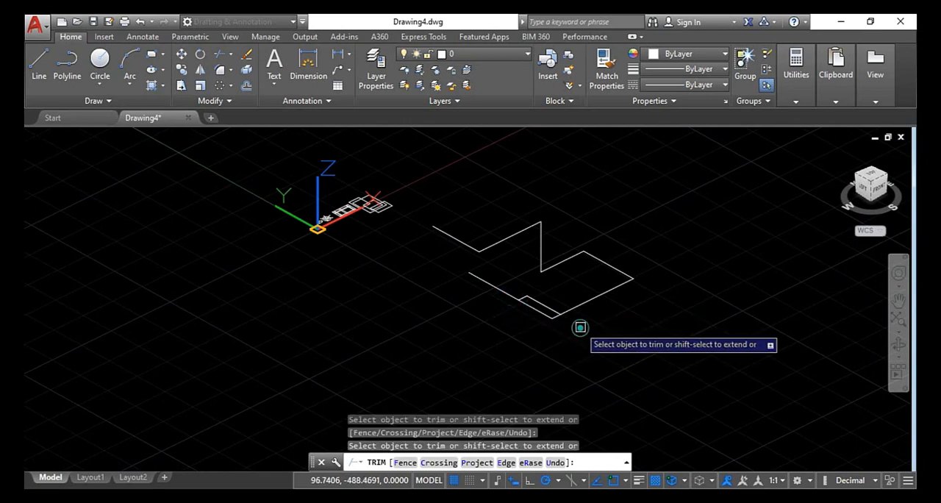
Leave Trim and orbit around the 3D polyline to examine the view-projected cuts from other directions
mouse_move(564, 350)
middle_mouse_down("shift")
mouse_move(569, 370)
mouse_move(548, 345)
mouse_move(565, 322)
mouse_move(519, 370)
mouse_move(486, 374)
mouse_move(482, 346)
mouse_move(565, 348)
middle_mouse_up("shift")
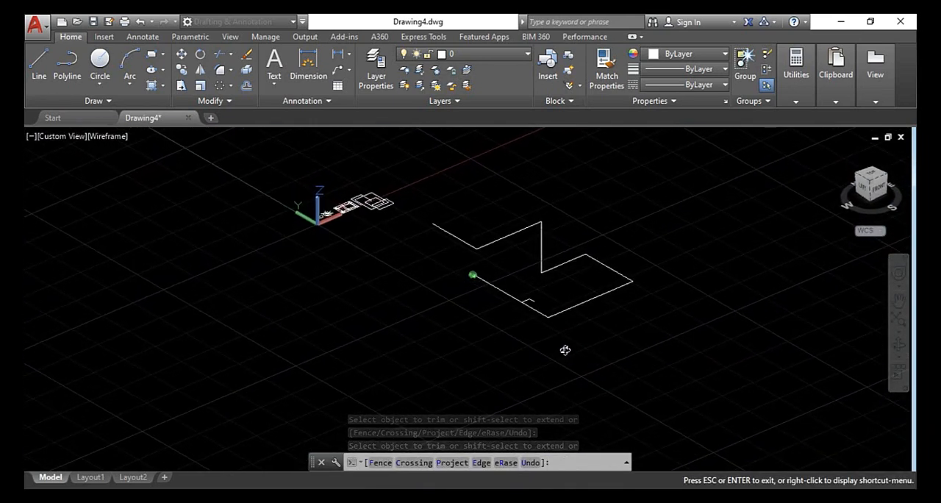
middle_click_drag(565, 348, 565, 348, "shift")
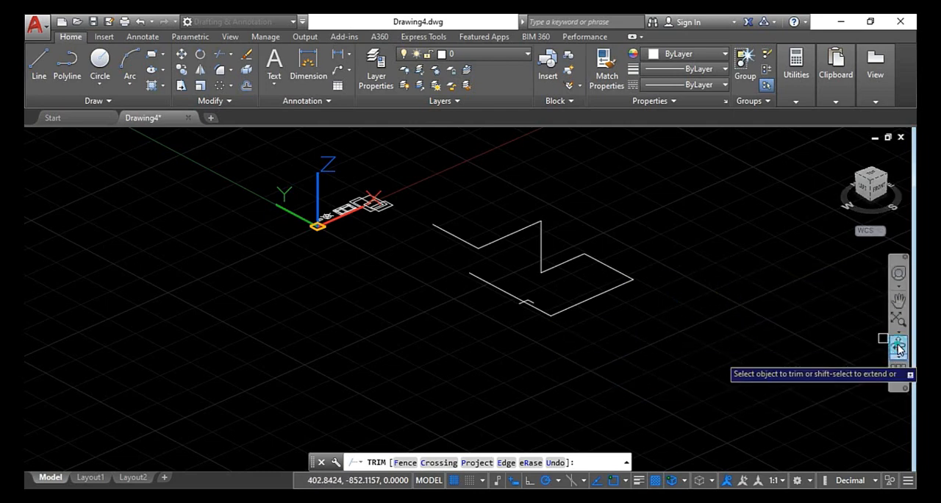
left_click(898, 347)
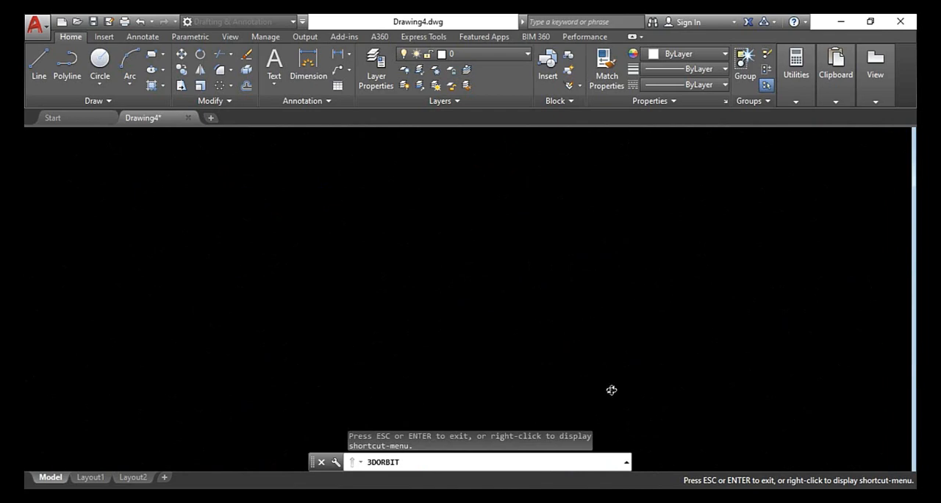
key("Escape")
key("Escape")
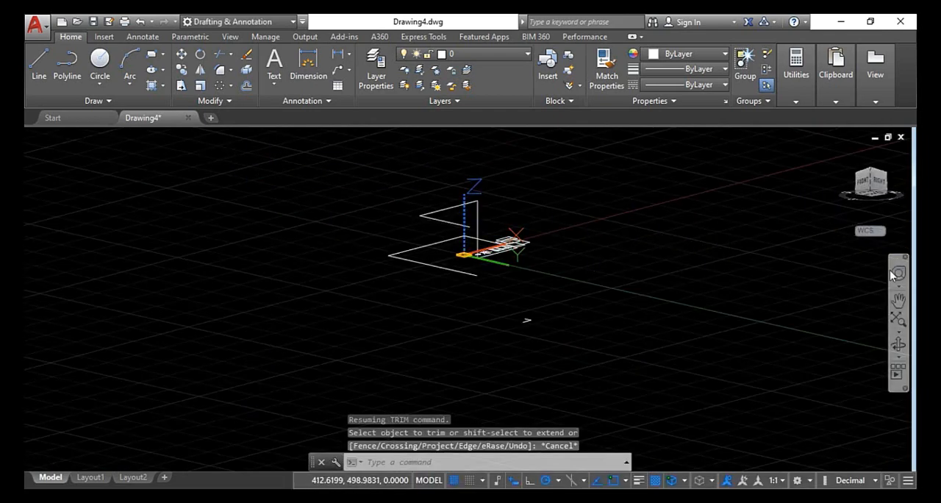
left_click(894, 357)
left_click_drag(554, 288, 526, 348)
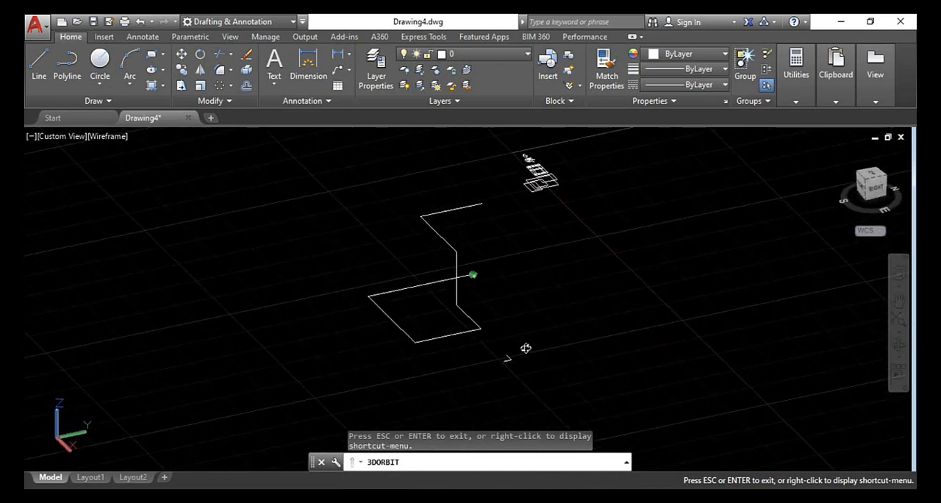
key("Escape")
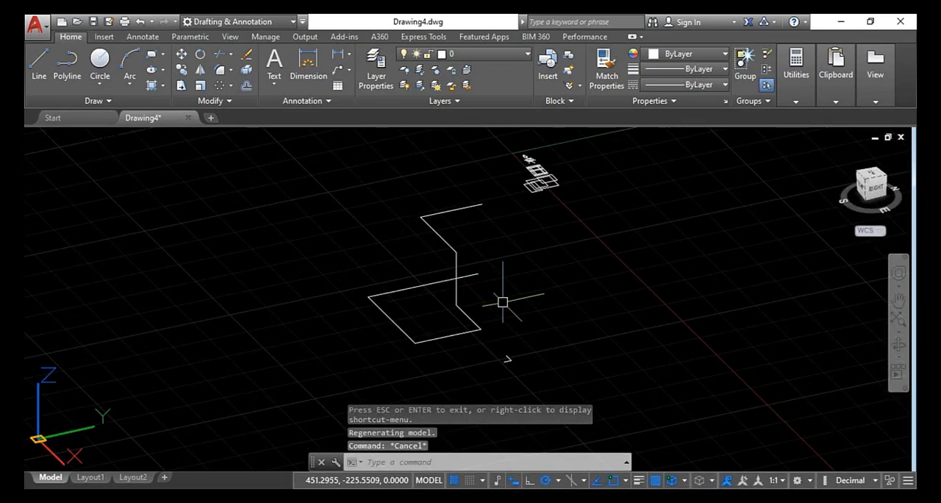
From the orbited view, trim the lower loop's end past the vertical segment and the upper diagonal, using all cutting edges and View projection
mouse_move(502, 301)
middle_mouse_down("shift")
mouse_move(527, 277)
mouse_move(578, 281)
mouse_move(554, 330)
mouse_move(491, 301)
middle_mouse_up("shift")
key("Escape")
middle_click_drag(500, 300, 488, 295, "shift")
key("Return")
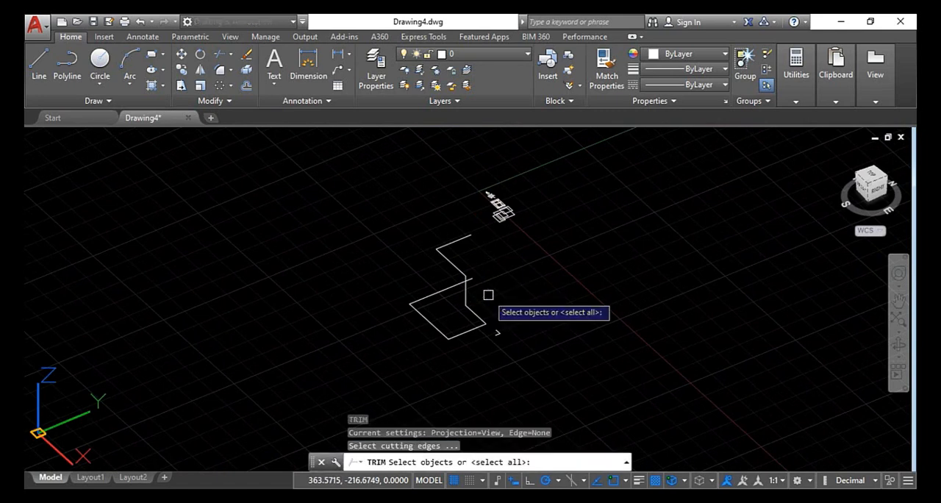
key("Return")
left_click(475, 463)
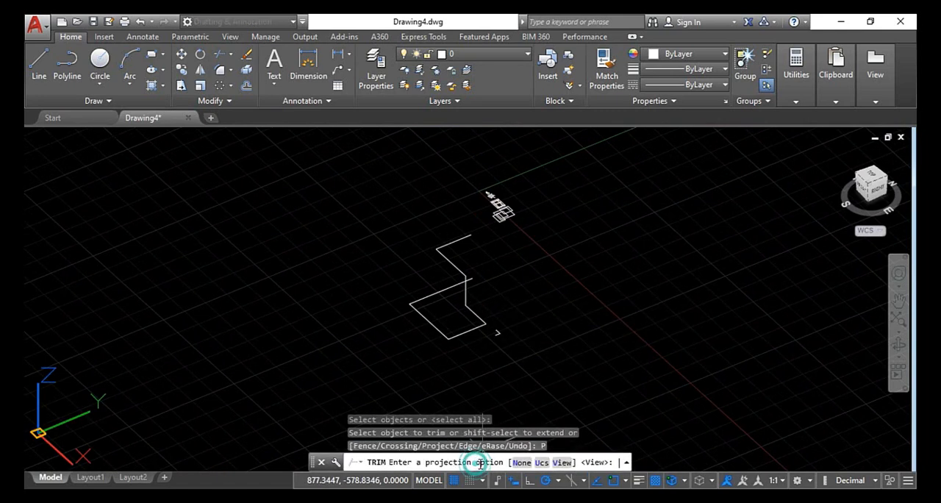
left_click(561, 463)
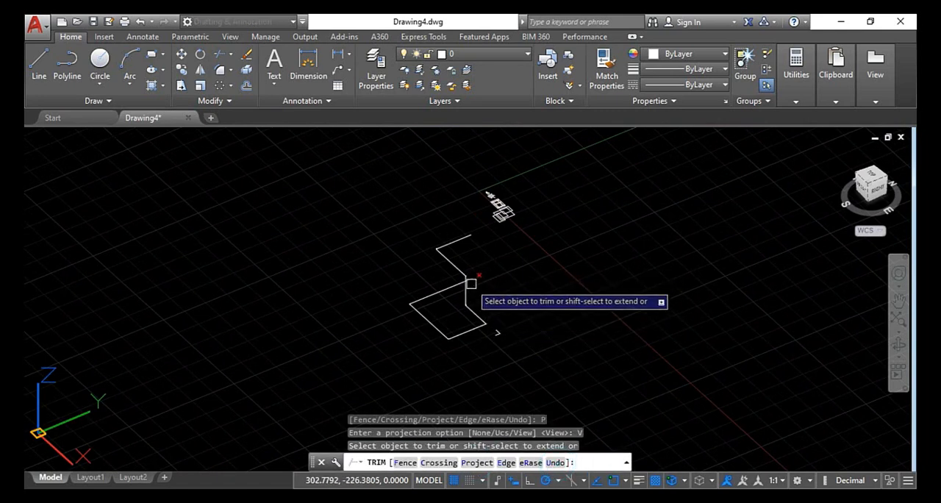
middle_click_drag(487, 282, 464, 283, "shift")
left_click(460, 277)
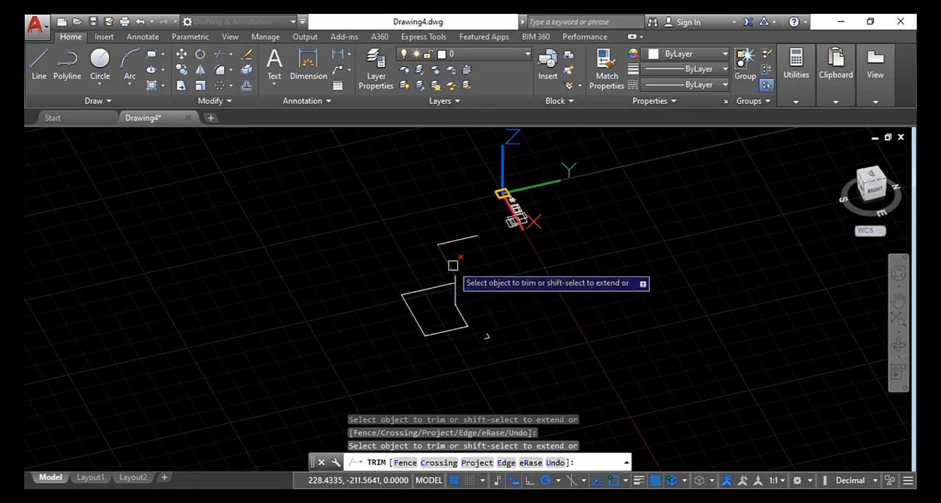
Trim the 3D polyline's piece joining the upper diagonal to the lower loop and finish trimming
scroll(460, 280, "up", 4)
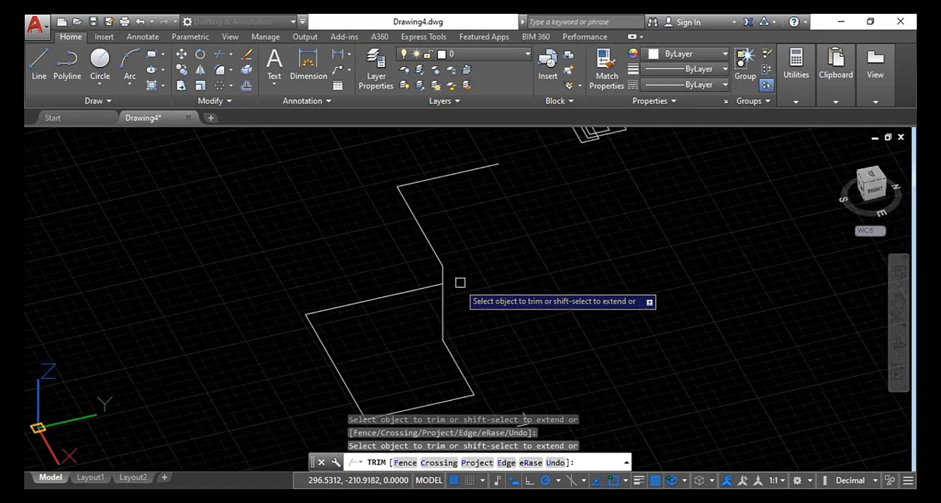
middle_click_drag(447, 277, 438, 296, "shift")
left_click(439, 284)
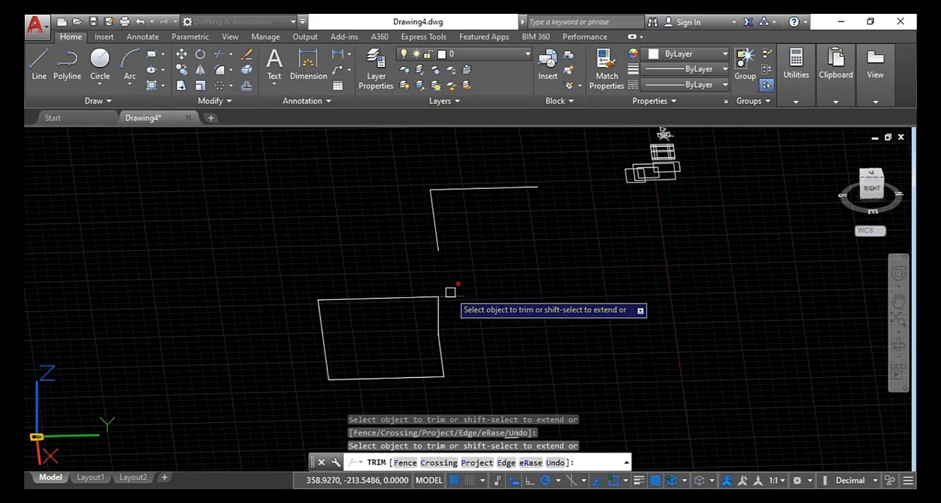
left_click(451, 295)
key("Escape")
key("Escape")
key("Escape")
Erase all remaining pieces of the trimmed 3D polyline with a crossing selection
scroll(484, 256, "down", 4)
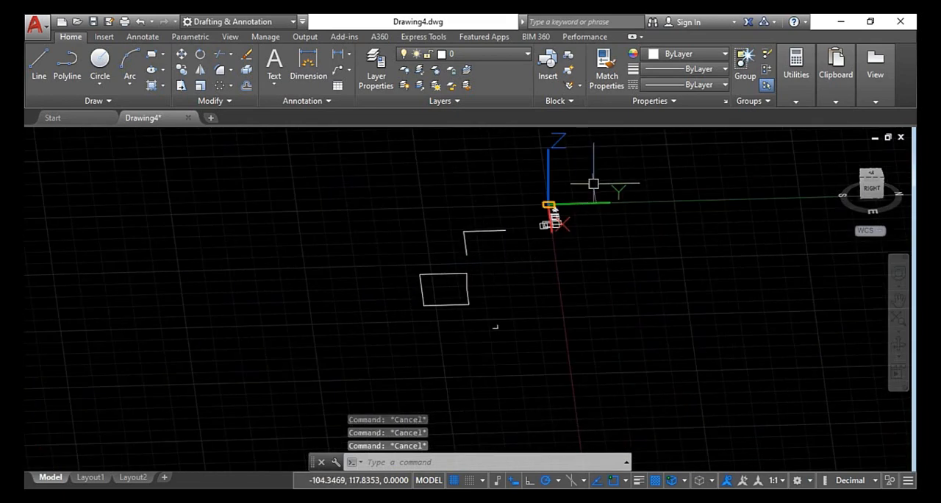
left_click(382, 379)
key("Delete")
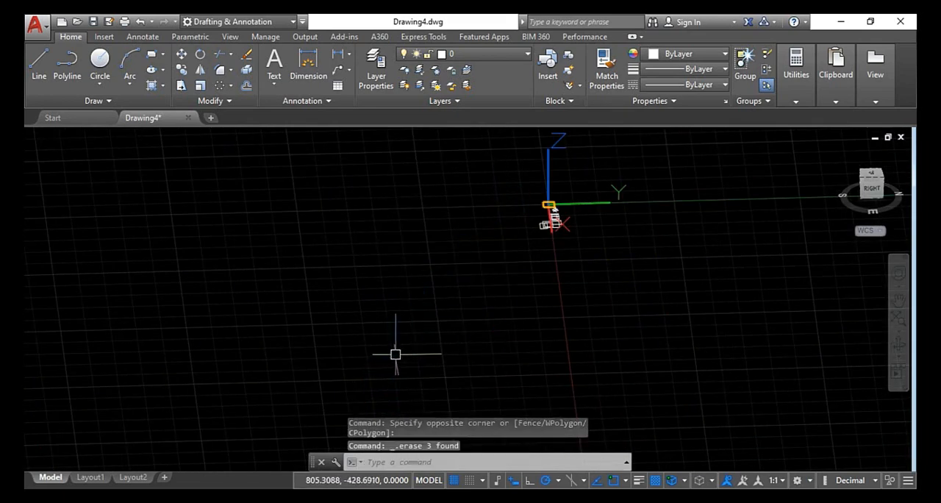
Restore the Top view and bring the 2D practice figures into view
left_click(840, 153)
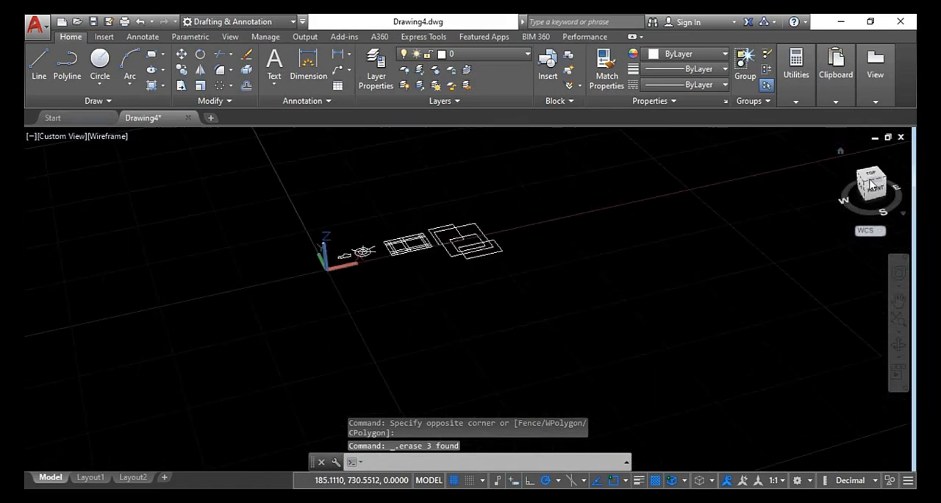
mouse_move(651, 293)
middle_mouse_down()
mouse_move(467, 271)
mouse_move(553, 286)
middle_mouse_up()
key("Escape")
key("Escape")
scroll(221, 221, "up", 2)
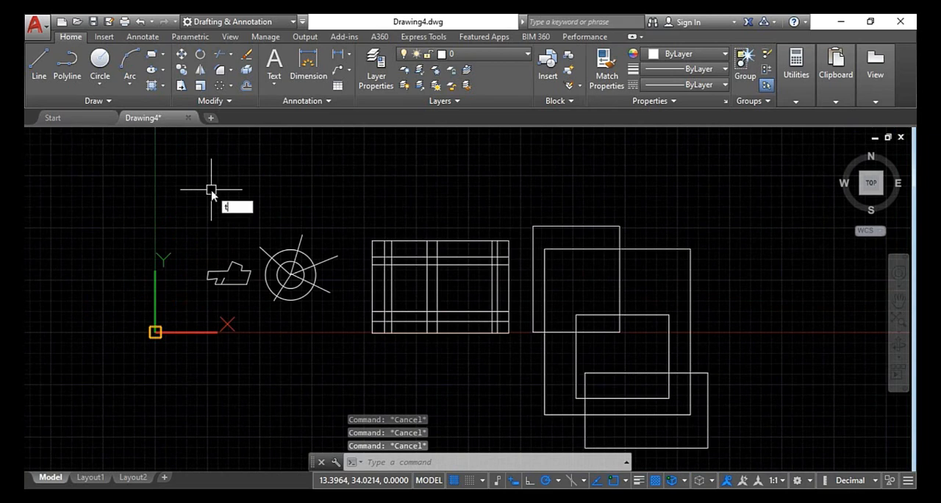
type("r")
key("Return")
key("Return")
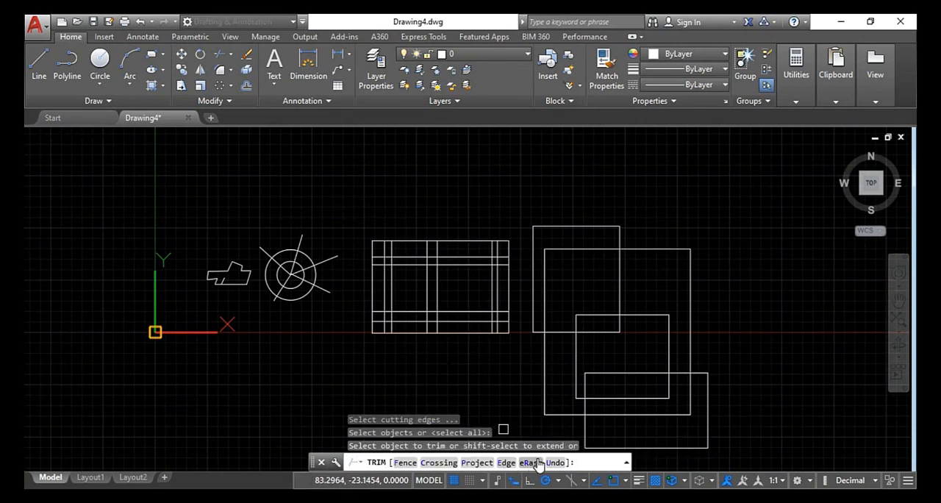
Draw two separate, non-touching diagonal lines beside the overlapping rectangles: one rising to the right, the other falling to the right
left_click(40, 60)
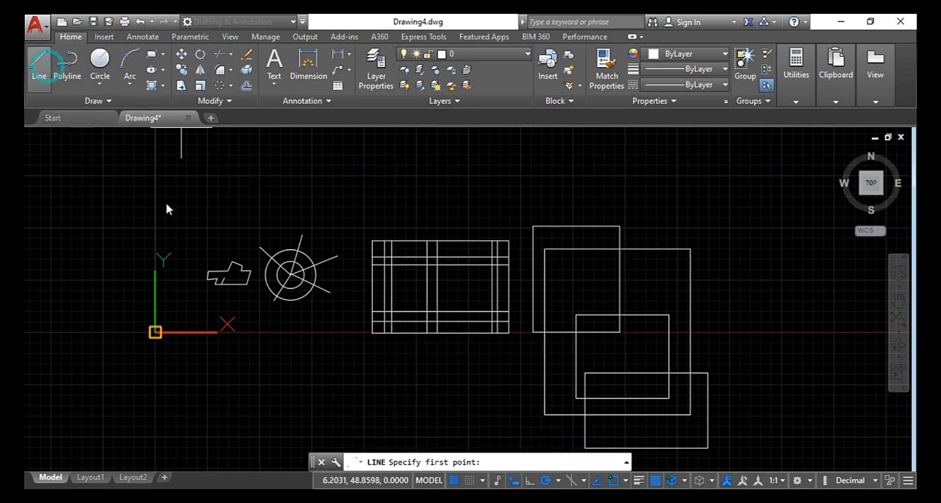
scroll(265, 273, "down", 4)
middle_click_drag(676, 279, 564, 294)
left_click(571, 176)
left_click(408, 374)
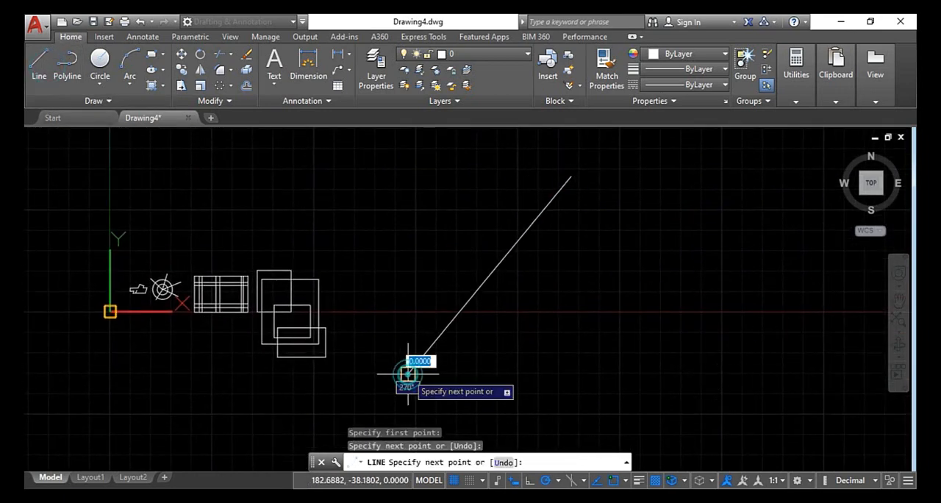
key("Return")
key("Return")
left_click(775, 433)
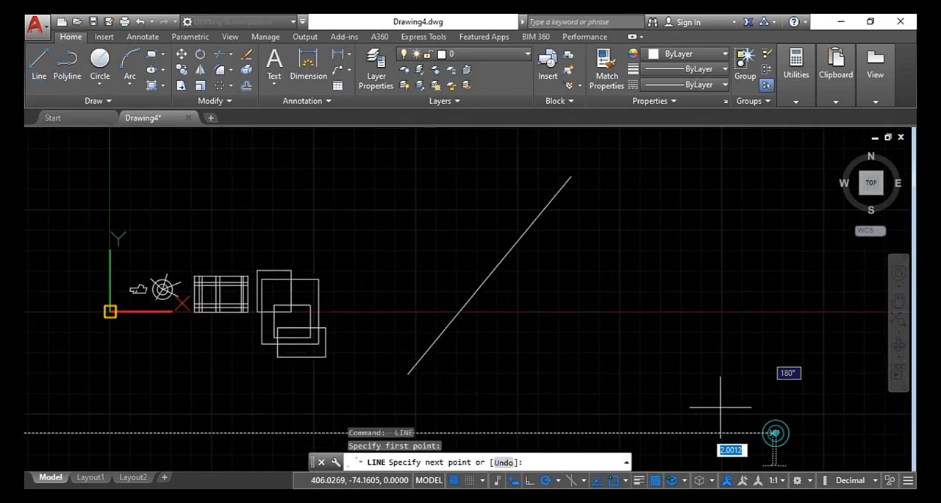
left_click(580, 318)
key("Escape")
scroll(603, 320, "down", 2)
middle_click_drag(652, 330, 527, 257)
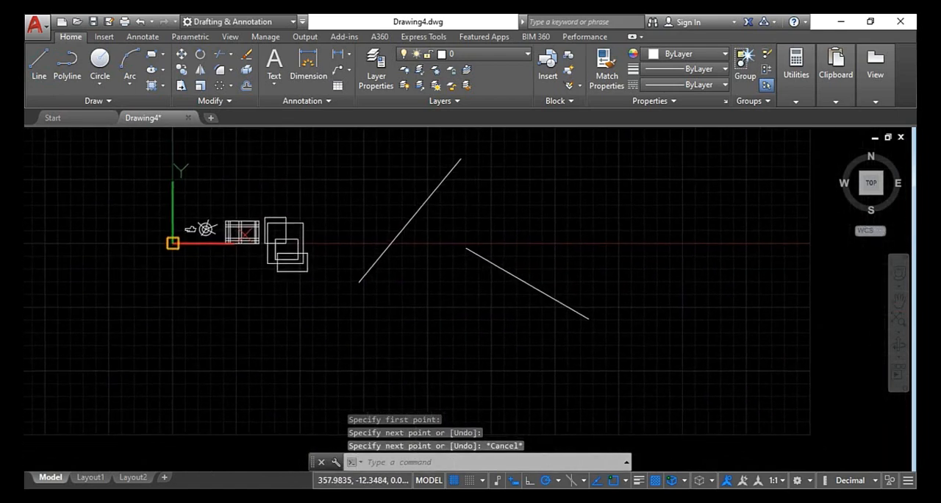
Draw a long vertical line beyond the diagonals and, clear of it on the right, a horizontal line about 136 units long
left_click(38, 64)
left_click(641, 139)
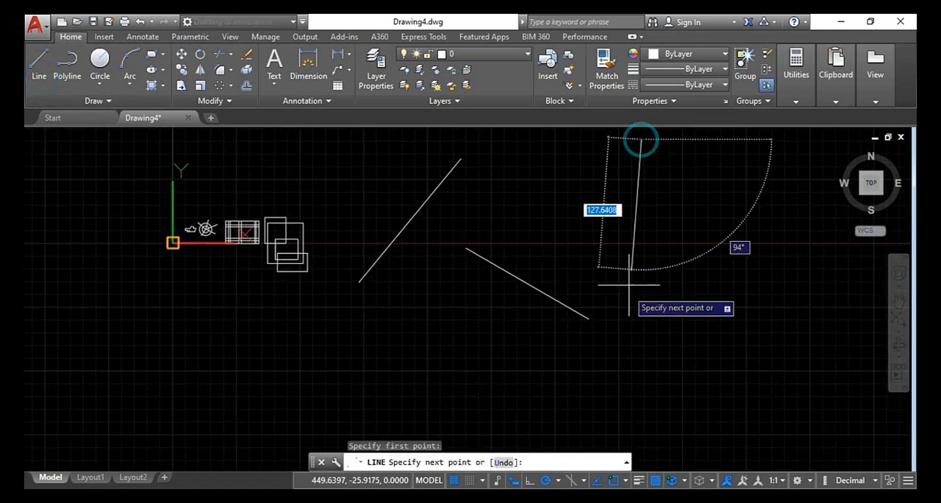
left_click(641, 391)
key("Return")
key("Return")
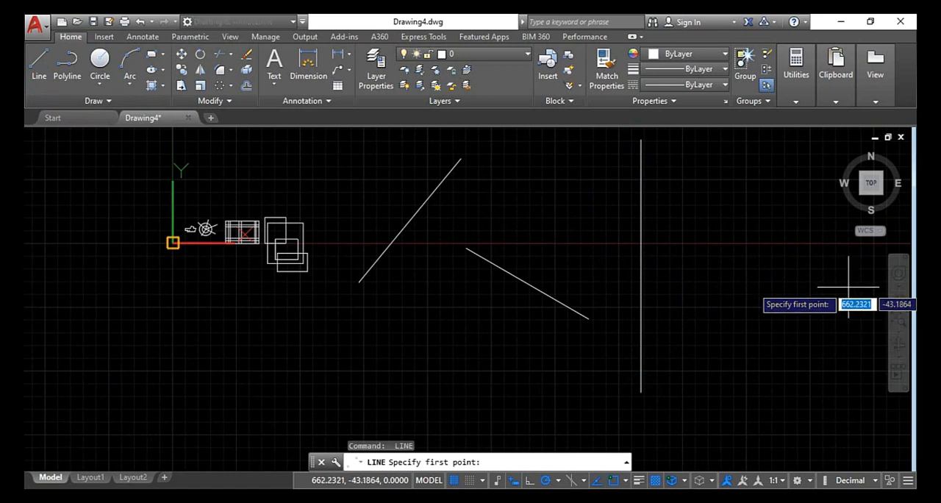
left_click(848, 287)
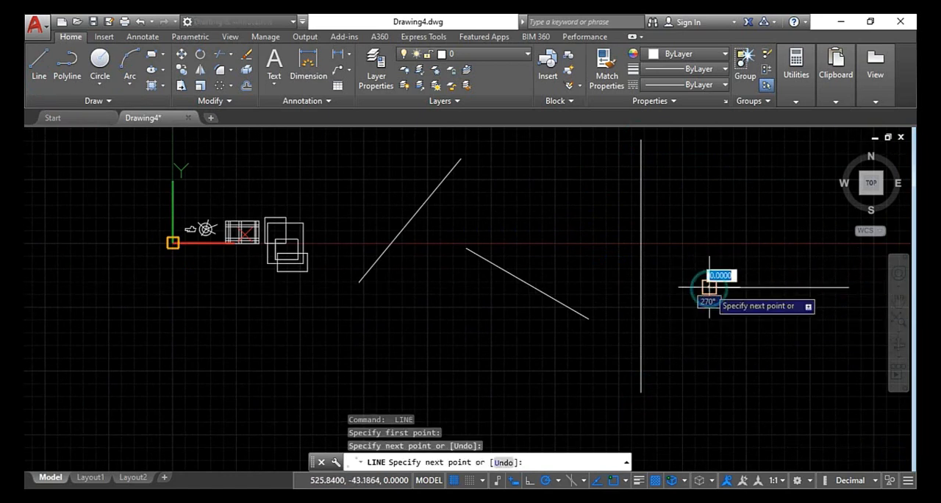
left_click(709, 286)
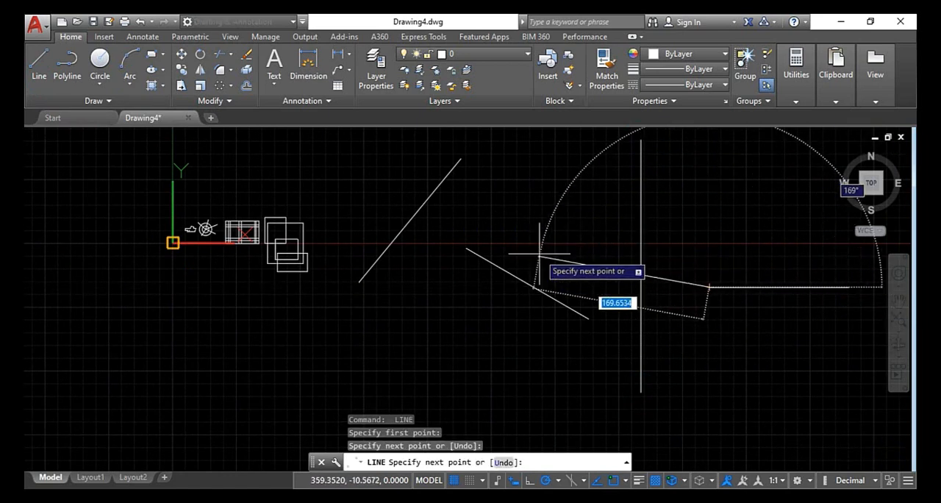
key("Escape")
Draw a long diagonal crossing the first diagonal line, and a gently sloping line crossing the vertical line's upper part
key("Return")
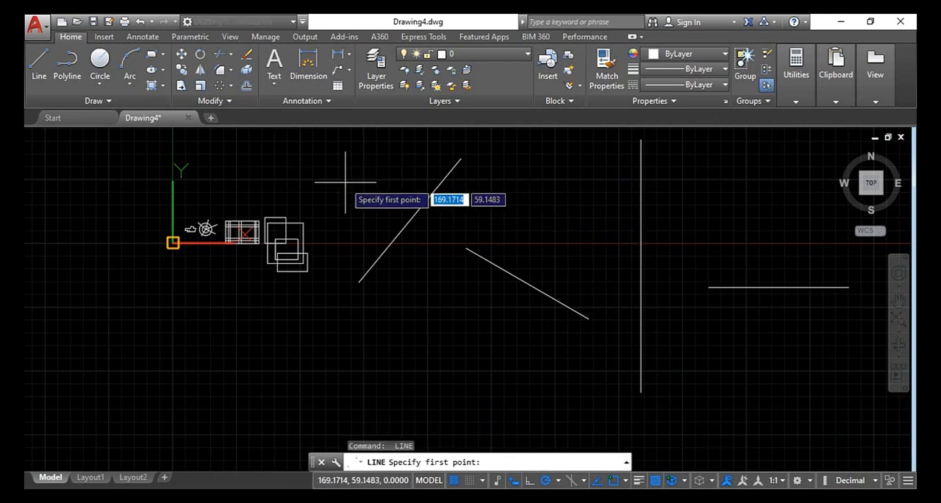
left_click(337, 175)
left_click(561, 395)
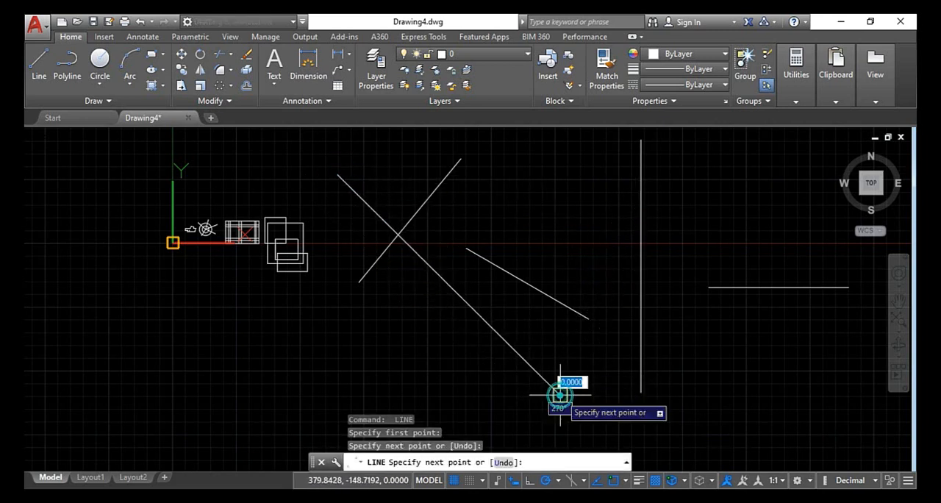
key("Escape")
key("Return")
left_click(577, 188)
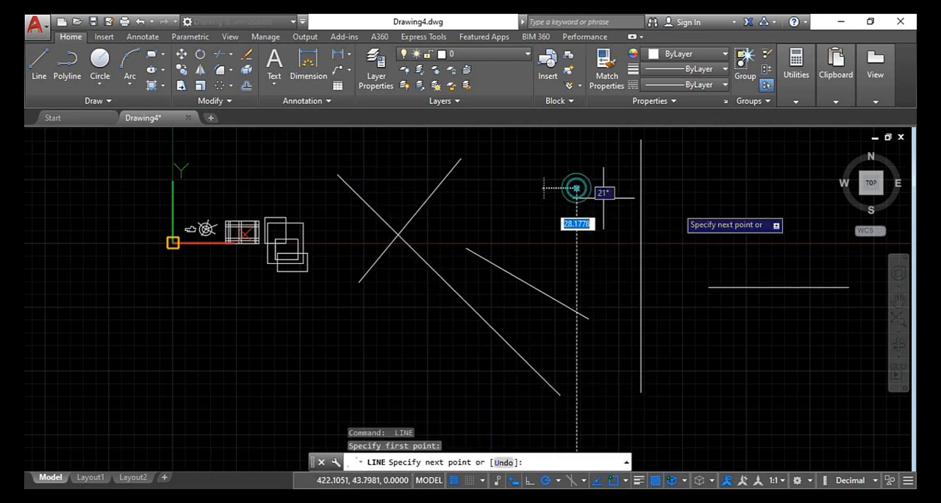
left_click(810, 223)
key("Escape")
key("Escape")
key("Escape")
Start Trim with all objects as cutting edges, set the implied edge mode to Extend, and leave the command
type("tr")
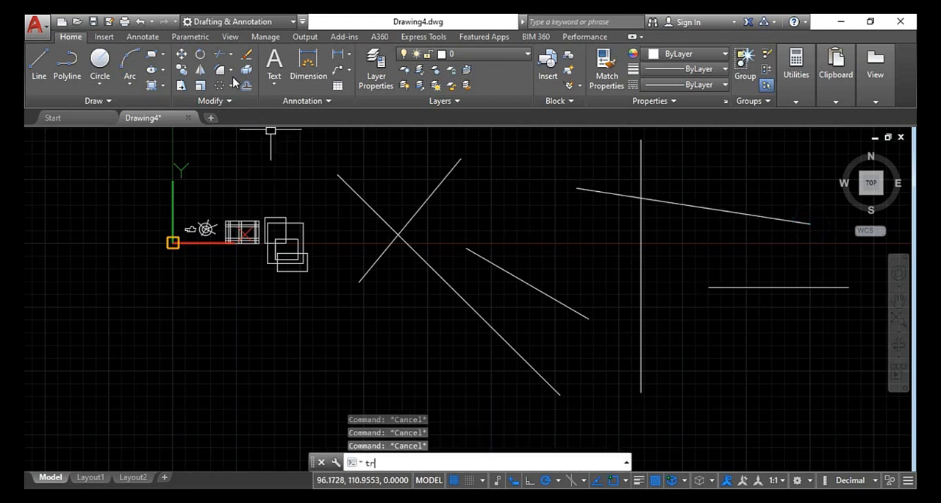
key("Return")
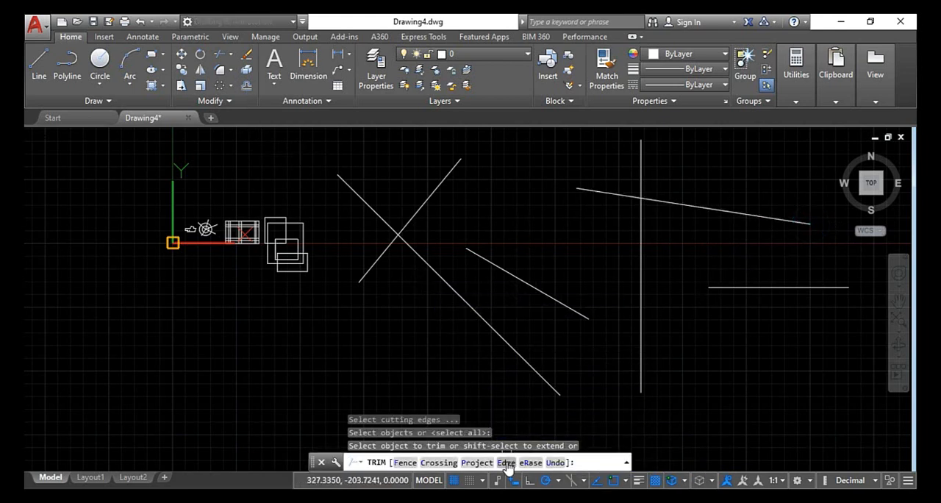
left_click(507, 462)
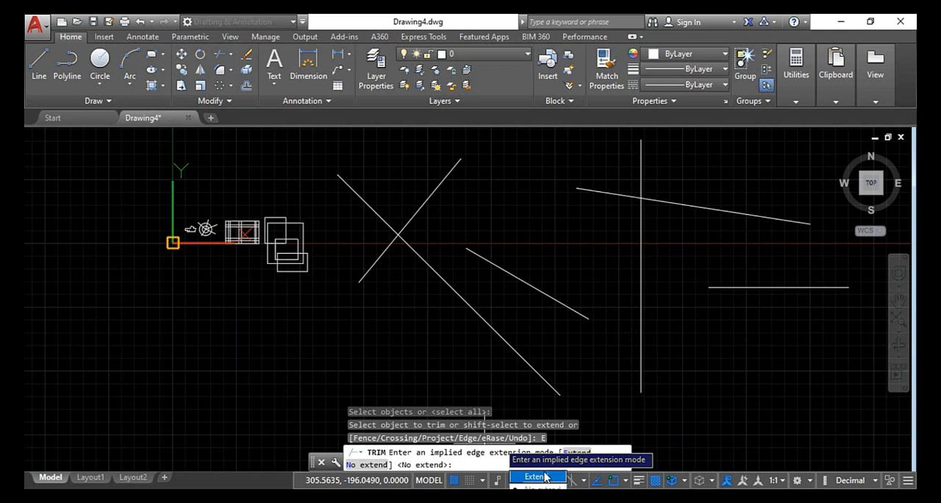
left_click(542, 477)
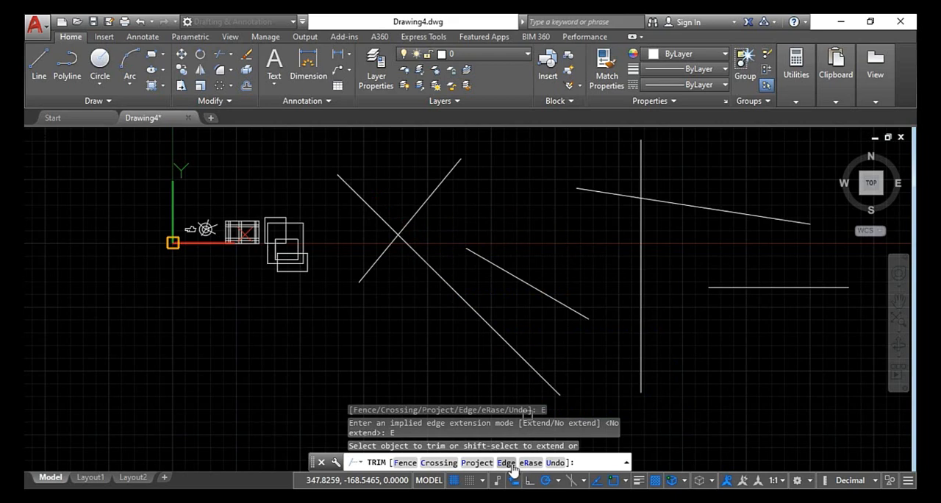
key("Escape")
key("Escape")
key("Escape")
With Edge set to No extend, trim the crossing diagonals' upper ends and the vertical and sloping lines' ends beyond their crossing
scroll(577, 309, "down", 5)
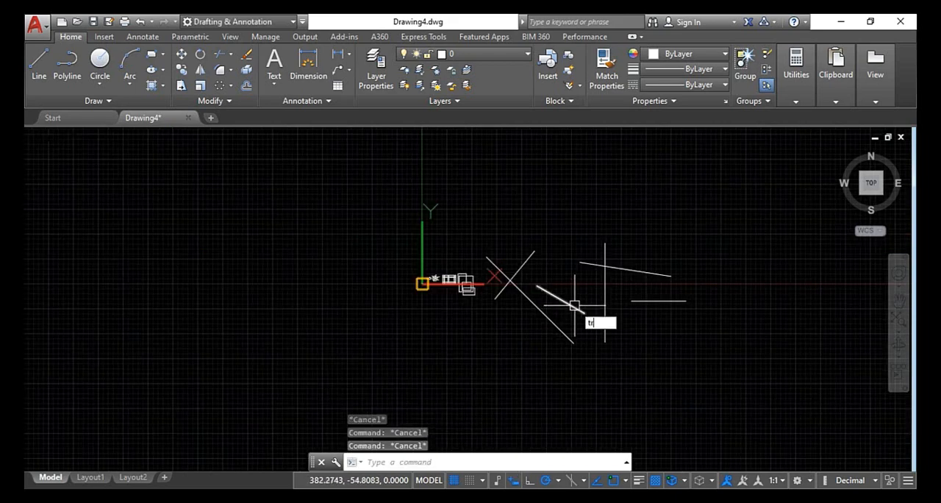
key("Return")
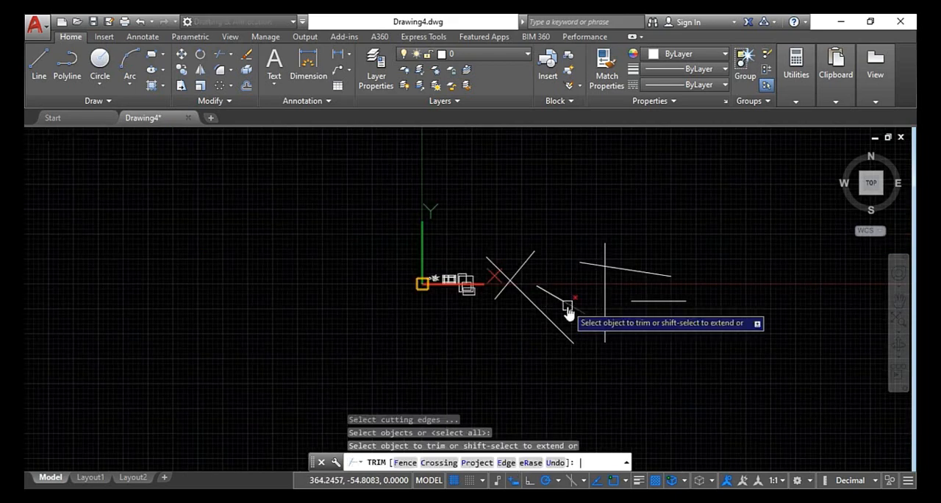
left_click(508, 462)
left_click(382, 464)
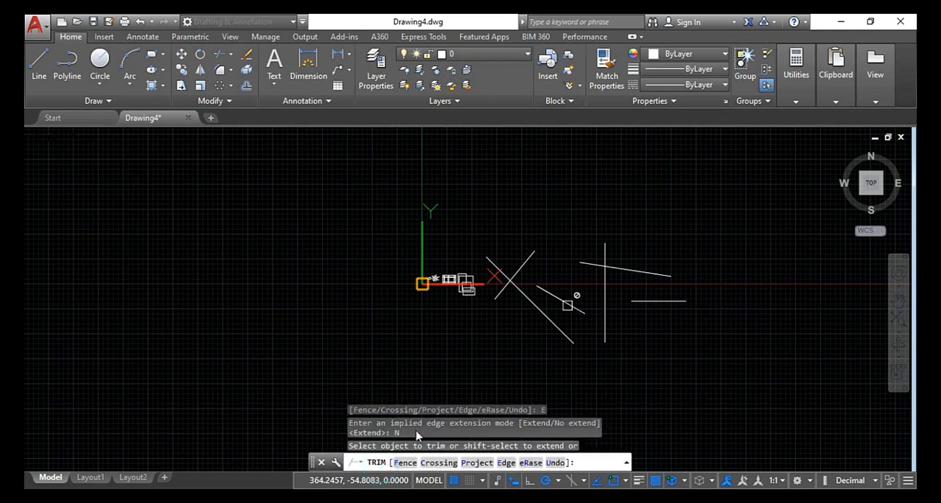
scroll(543, 288, "up", 6)
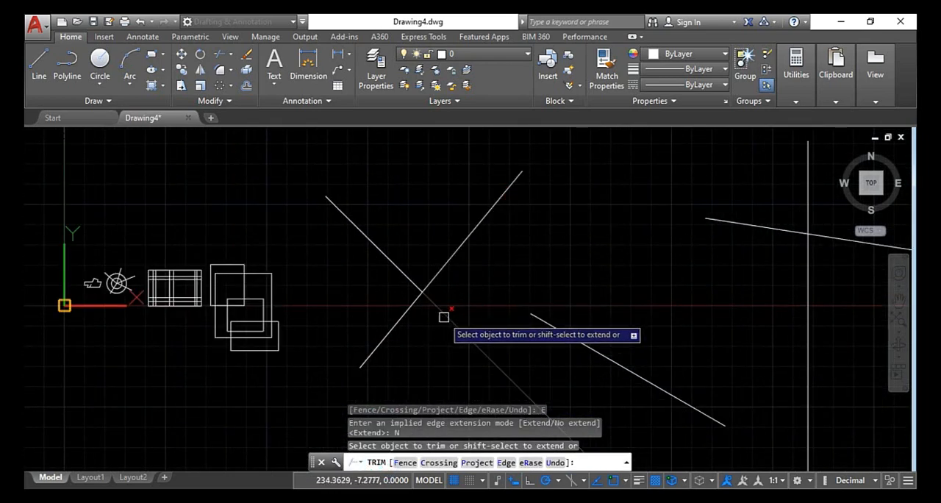
left_click(464, 244)
left_click(393, 259)
scroll(530, 314, "down", 2)
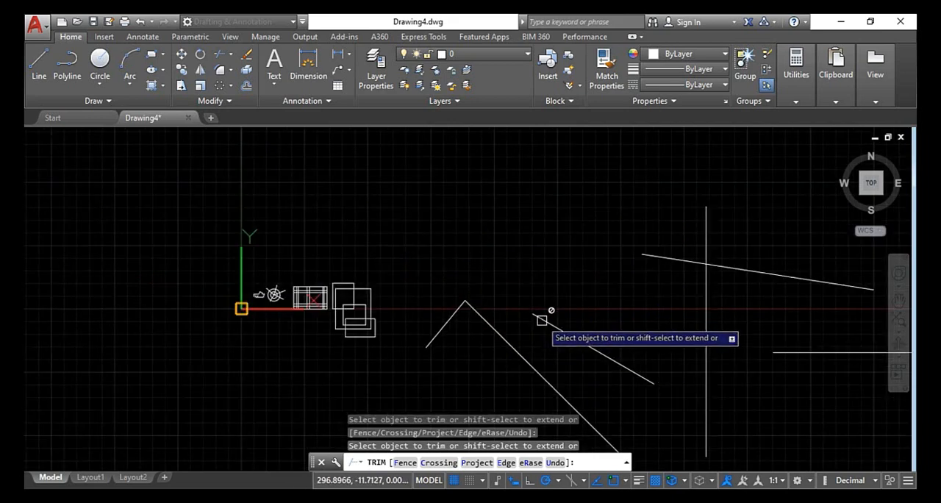
mouse_move(700, 287)
middle_mouse_down()
mouse_move(594, 265)
mouse_move(578, 212)
middle_mouse_up()
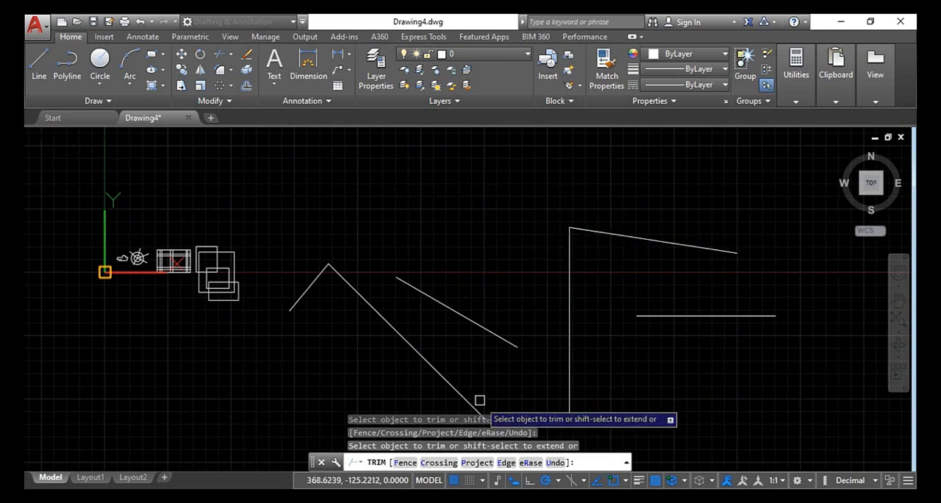
Set Edge to Extend and trim the vertical line between the implied extensions of the horizontal line and the short diagonal
left_click(508, 462)
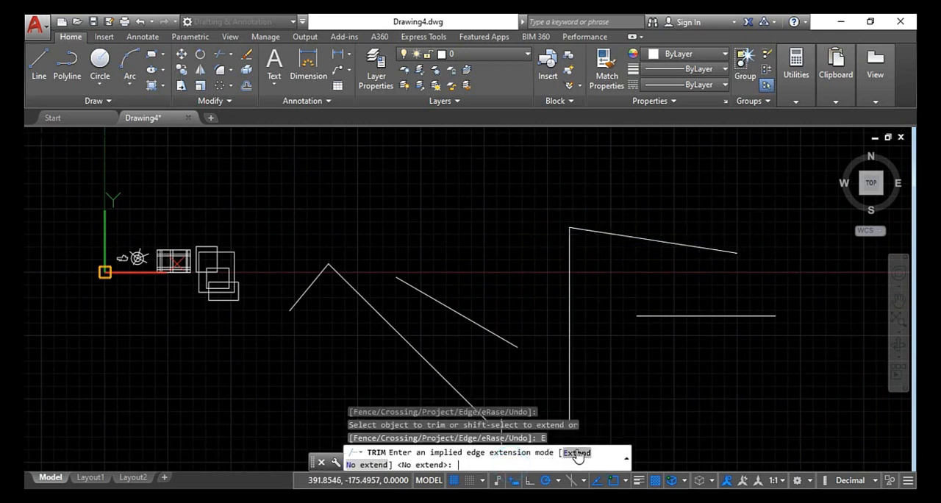
left_click(575, 459)
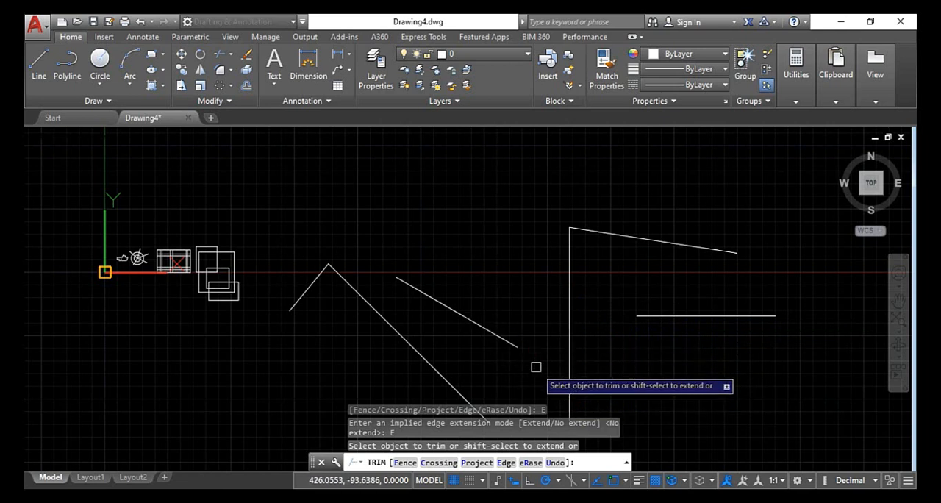
left_click(571, 333)
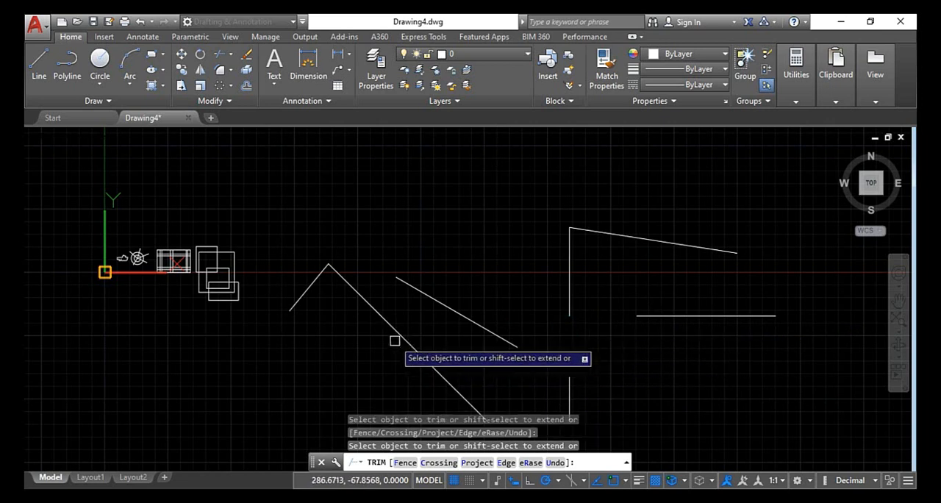
Try trimming the upper part of the long diagonal between implied edges, undo that cut and leave Trim
left_click(361, 292)
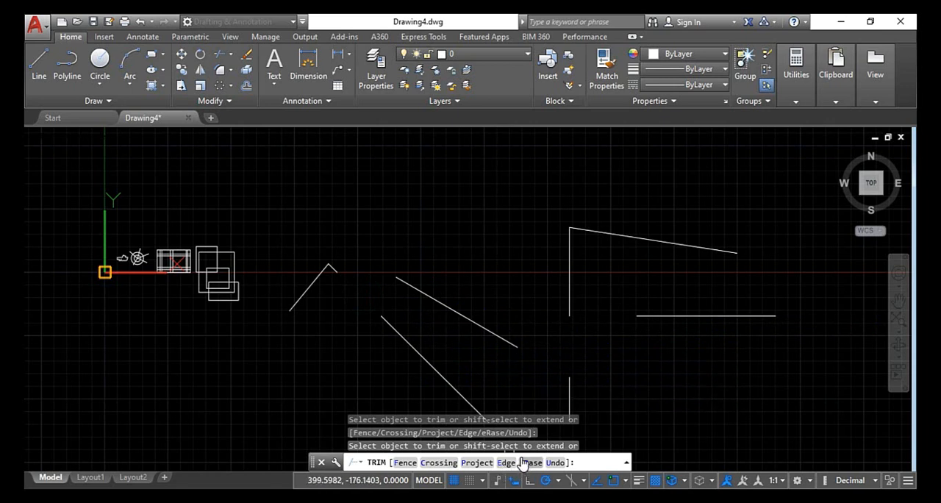
scroll(497, 323, "down", 2)
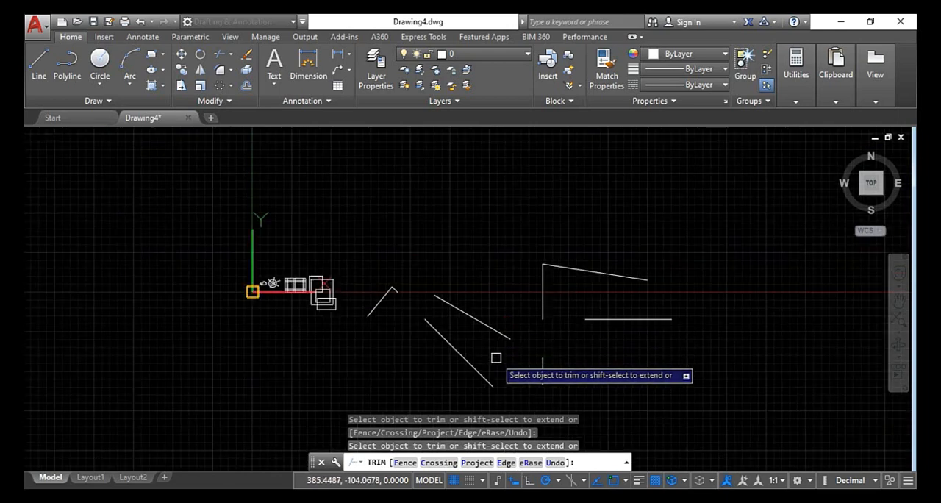
scroll(497, 357, "up", 2)
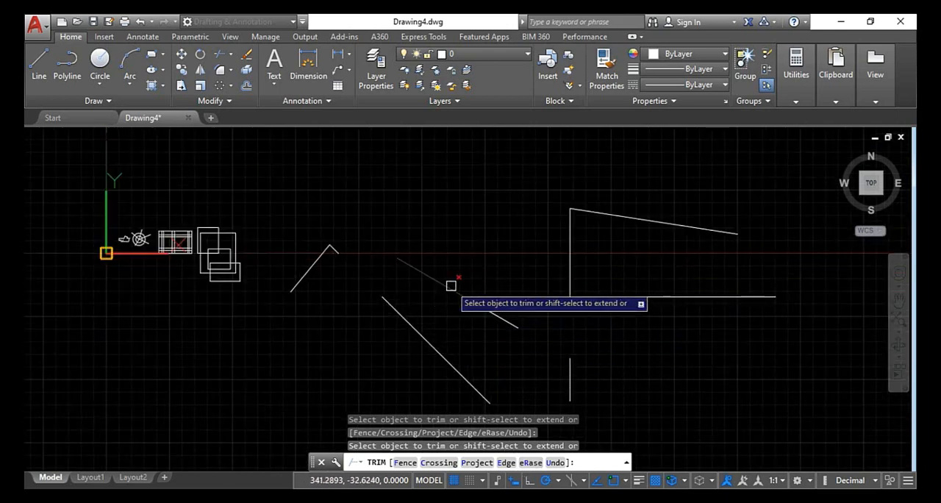
left_click(554, 461)
key("Escape")
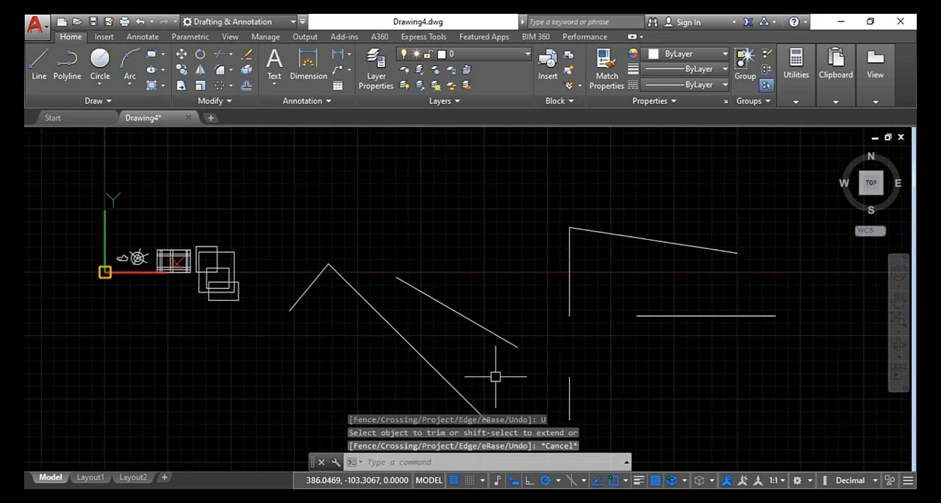
Start Trim with every object as a cutting edge, reselect Extend as the implied edge mode, and leave the command
type("tr")
key("Return")
key("Return")
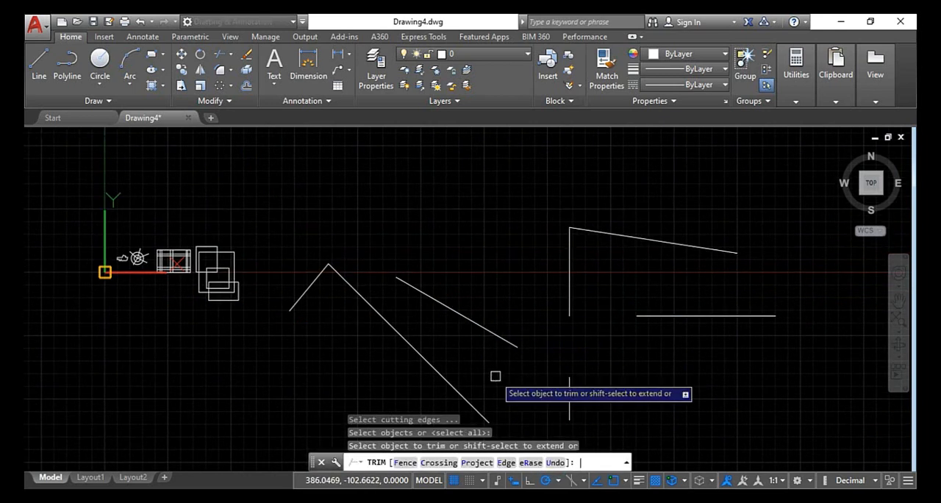
key("Return")
key("Return")
key("Return")
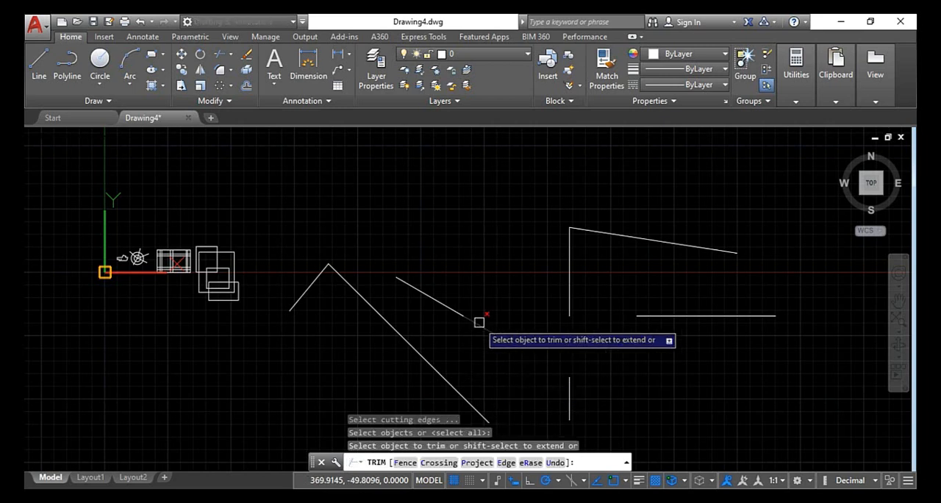
left_click(506, 463)
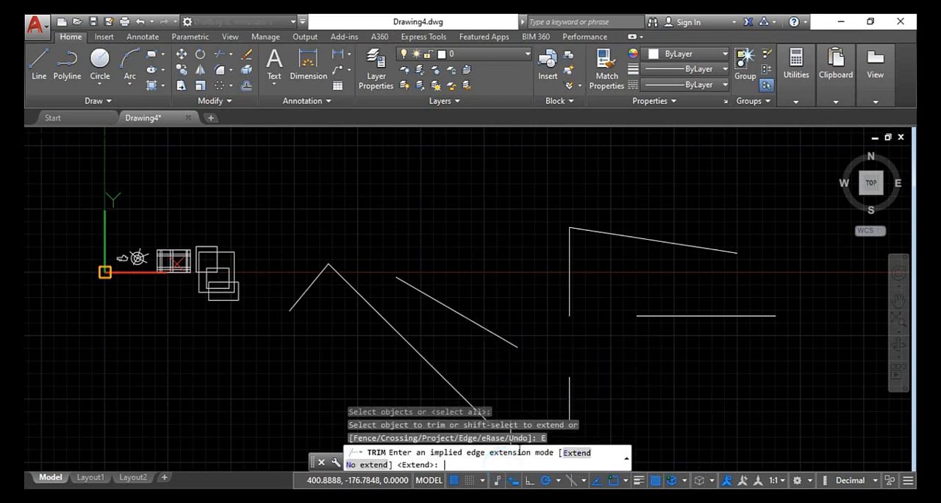
left_click(583, 453)
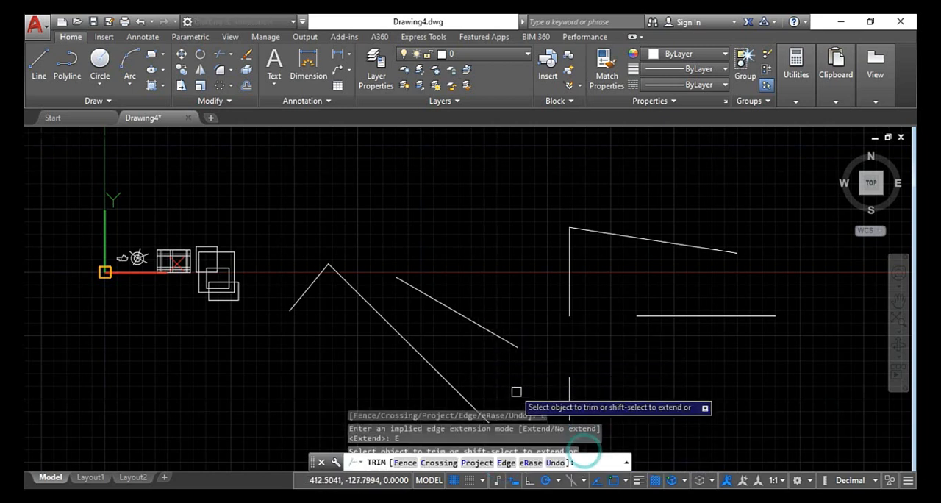
key("Escape")
key("Escape")
key("Escape")
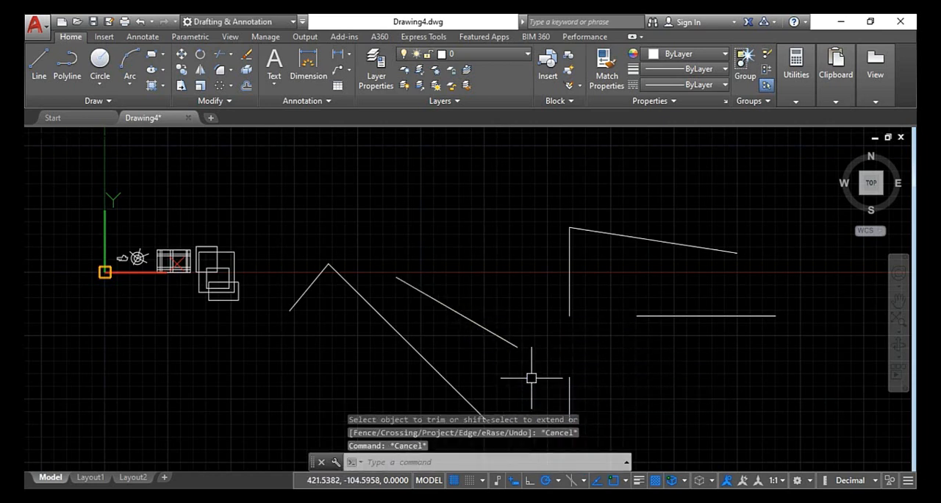
Restart Trim with all objects as cutting edges and set the implied edge extension mode to No extend
type("tr")
key("Return")
key("Return")
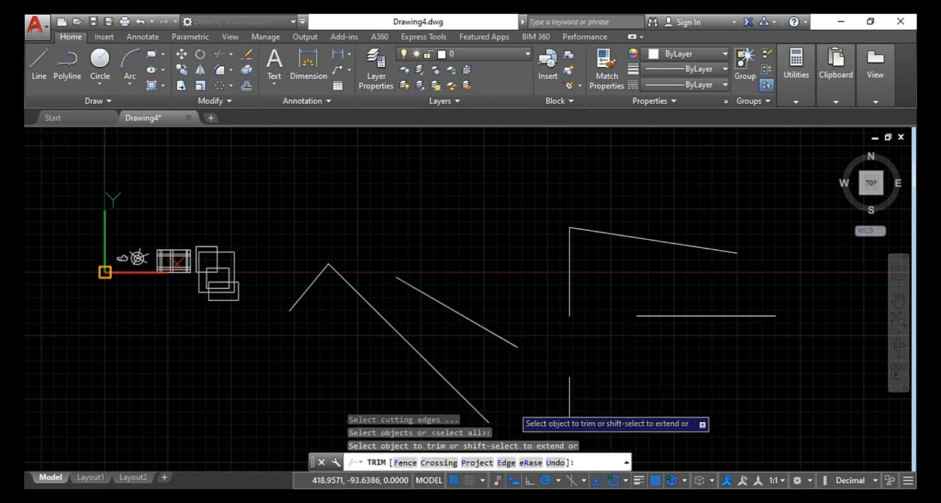
left_click(506, 462)
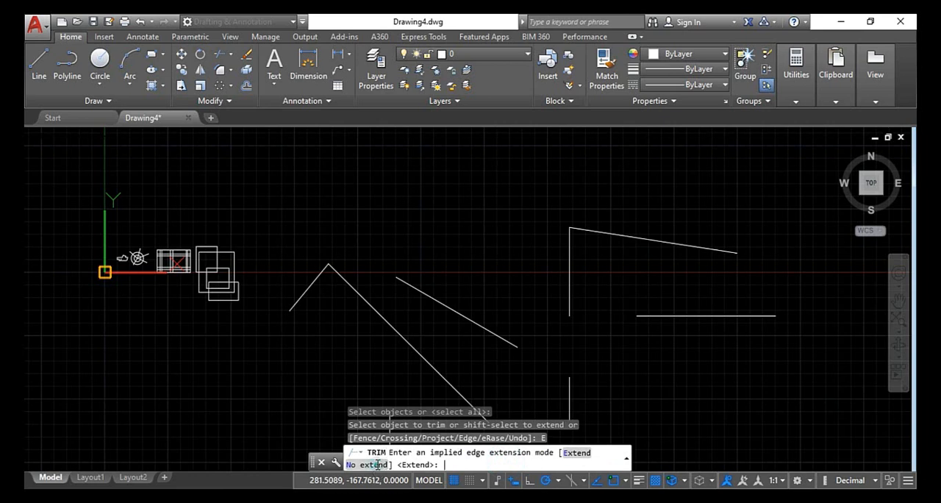
left_click(375, 464)
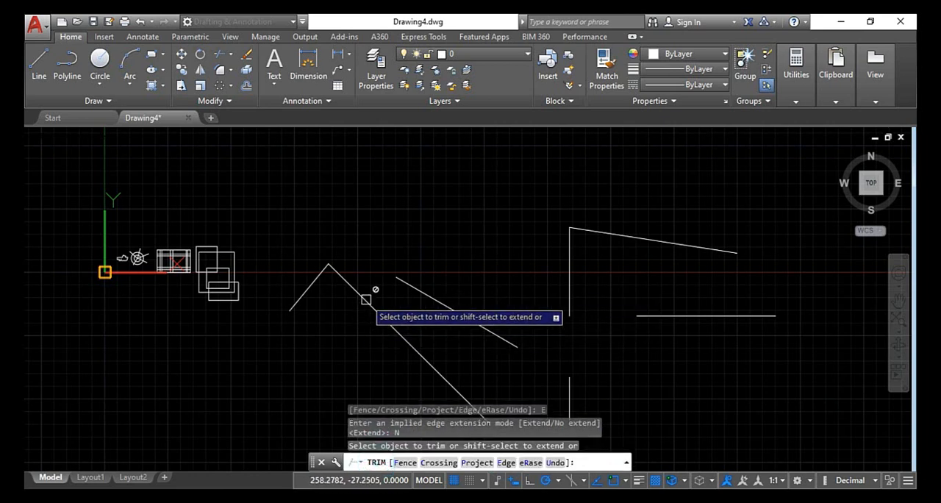
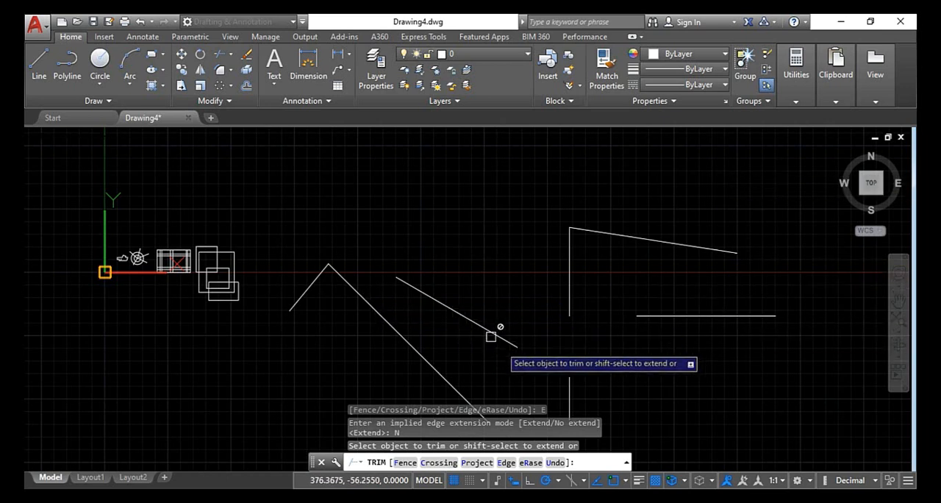
Use Trim's eRase option to delete the right-hand slanted, horizontal and upper vertical lines, the two long diagonals, and the uppermost small rectangle
left_click(530, 464)
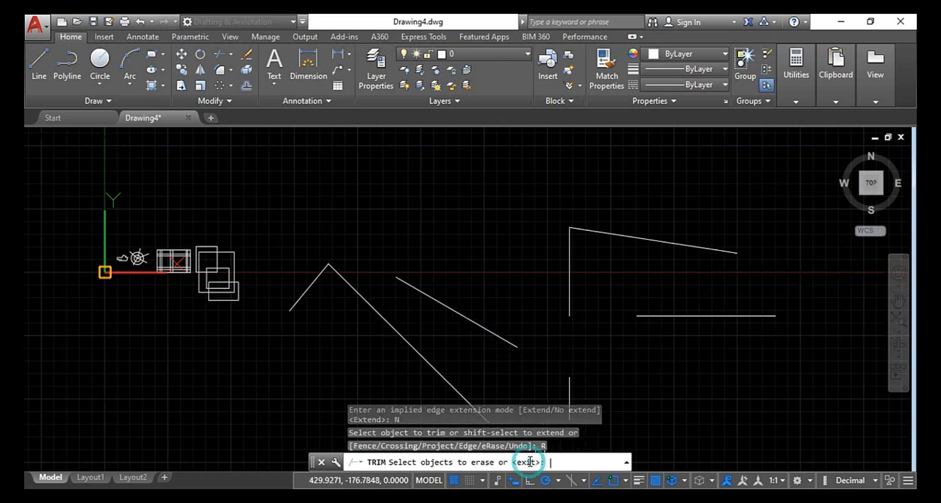
left_click(794, 193)
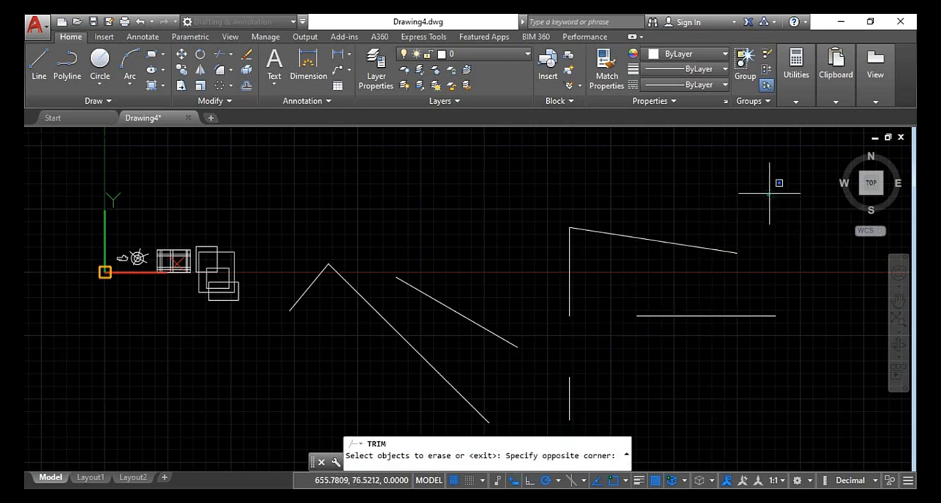
left_click(614, 357)
left_click(571, 292)
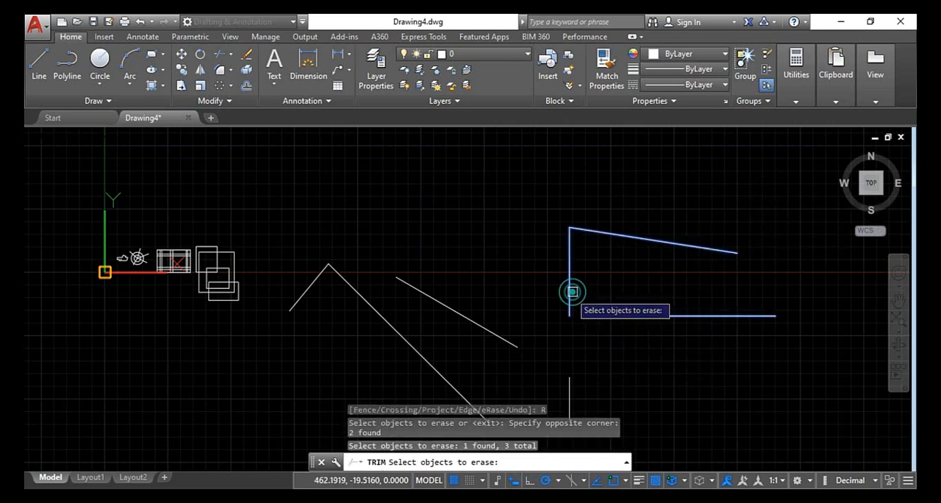
left_click(463, 314)
left_click(422, 359)
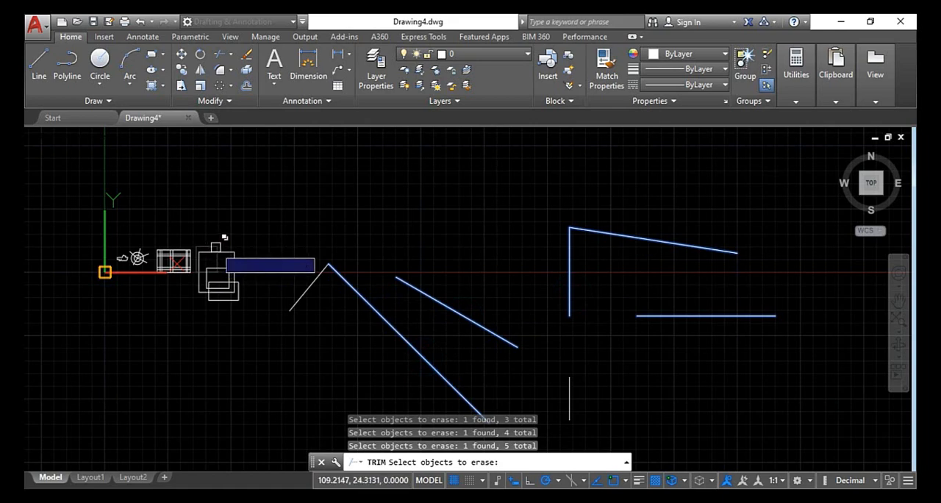
scroll(220, 238, "up", 3)
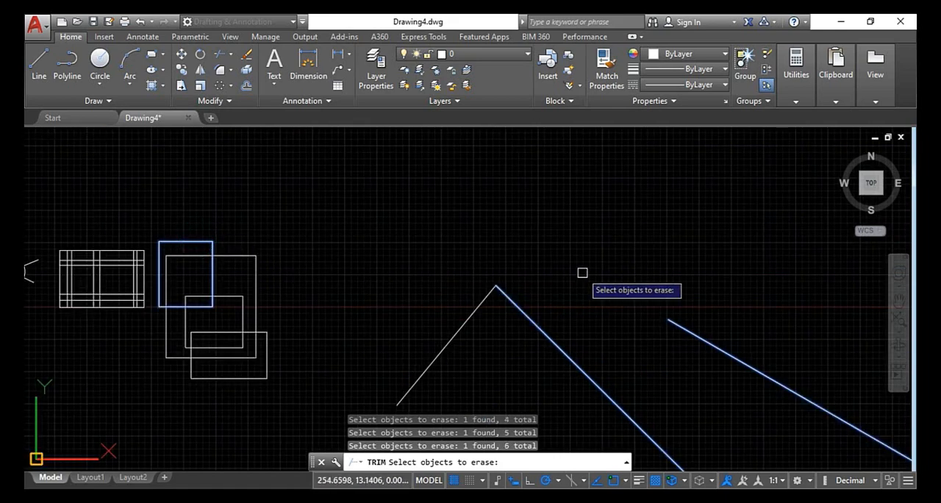
key("Return")
Trim the grid's vertical segments along its upper band and the horizontal segments crossing its right bay, using crossing windows
scroll(584, 270, "down", 2)
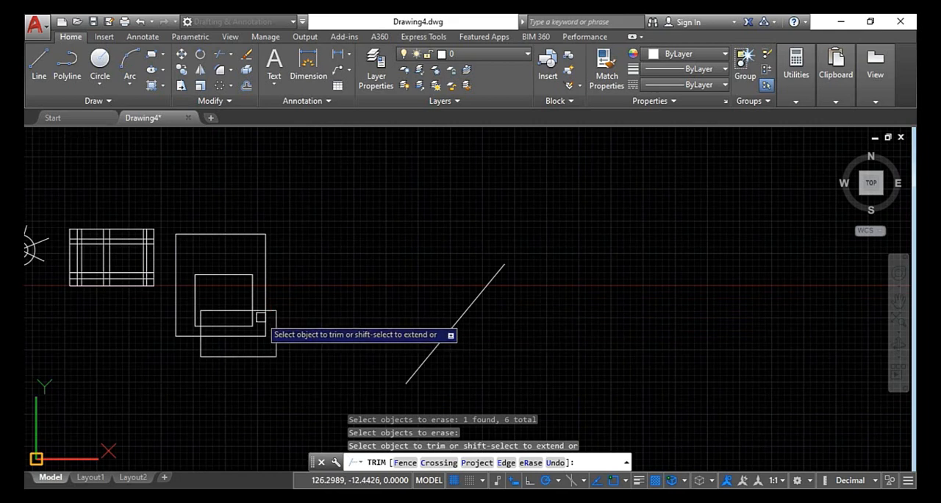
scroll(84, 267, "up", 5)
scroll(229, 360, "up", 2)
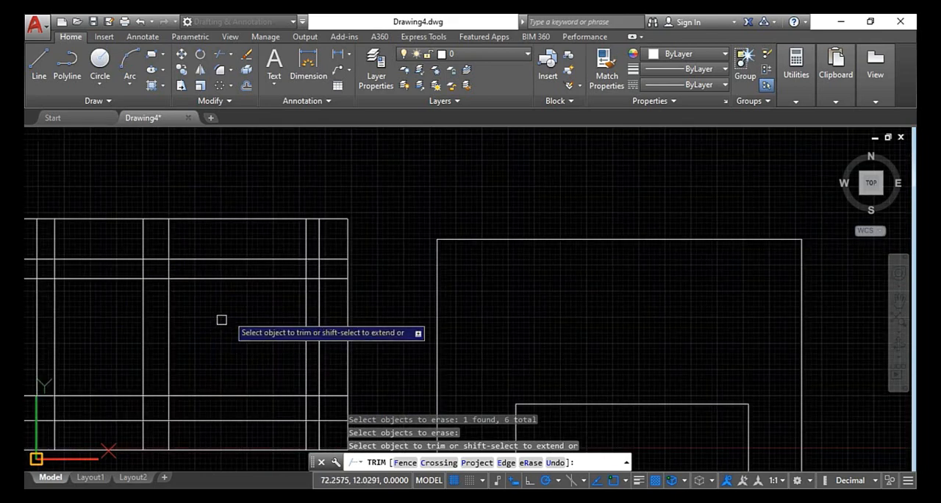
left_click(336, 231)
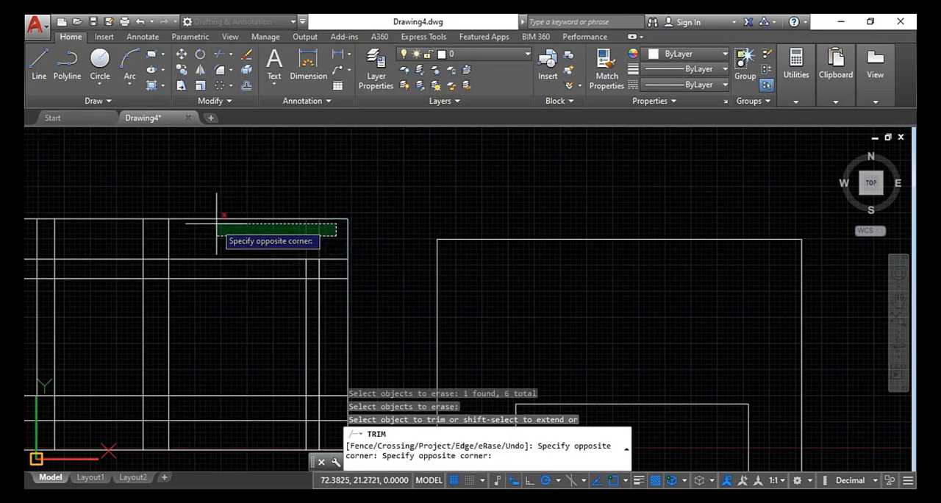
left_click(143, 212)
left_click(249, 237)
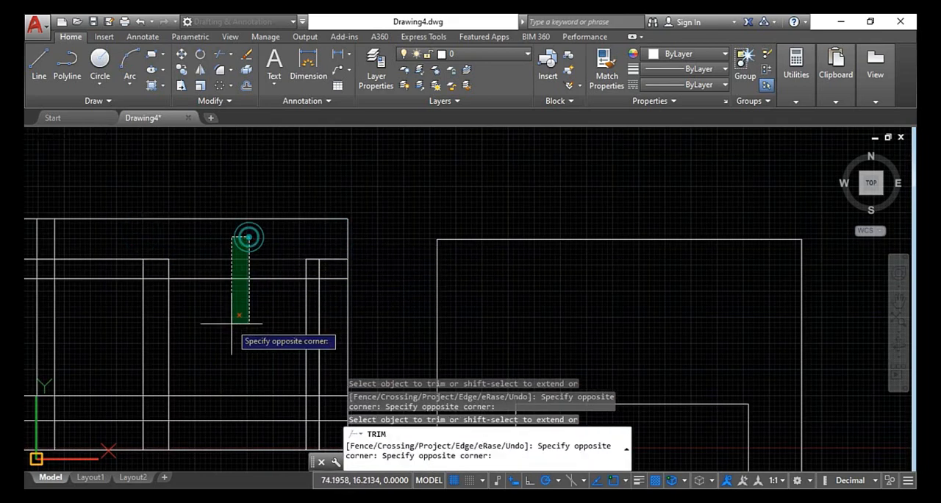
left_click(220, 412)
Trim the horizontal segments across the grid's left bay and the middle of the left column's inner vertical, and leave Trim
left_click(96, 273)
left_click(96, 386)
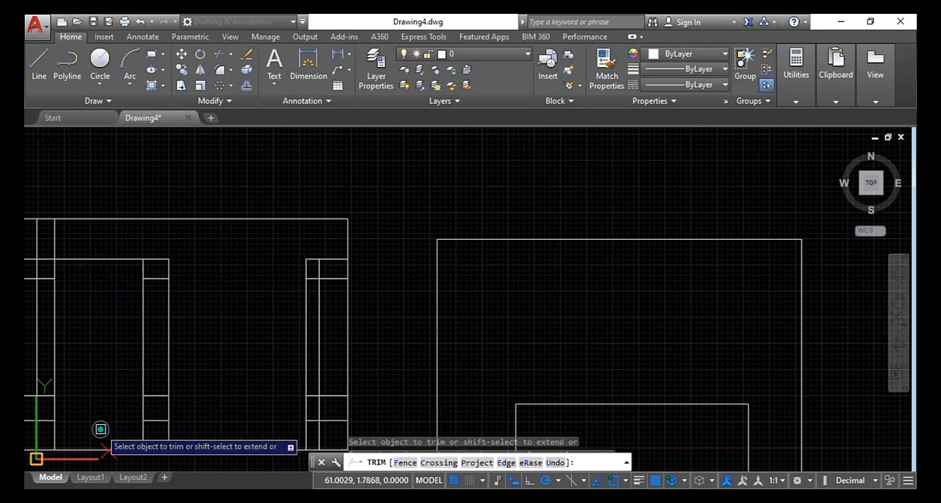
mouse_move(96, 429)
middle_mouse_down()
mouse_move(316, 361)
mouse_move(242, 272)
middle_mouse_up()
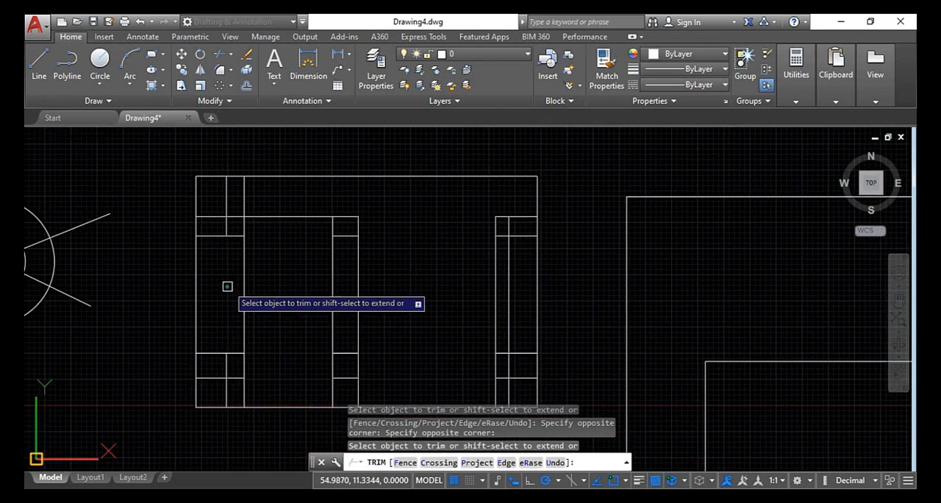
scroll(275, 289, "down", 2)
key("Escape")
middle_click_drag(290, 303, 179, 189)
key("Escape")
Extend the lower-left horizontal line rightward, using the outer left vertical and the right column's inner vertical as boundary edges
scroll(179, 189, "up", 2)
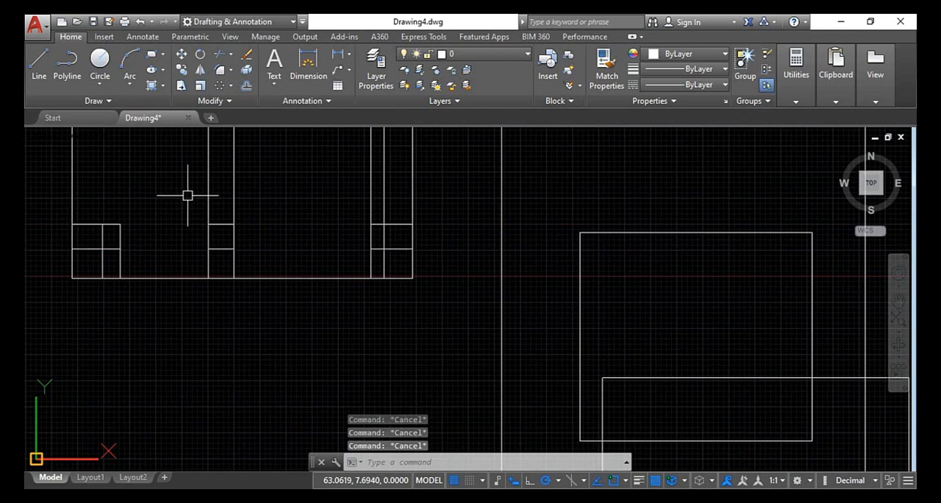
type("ex")
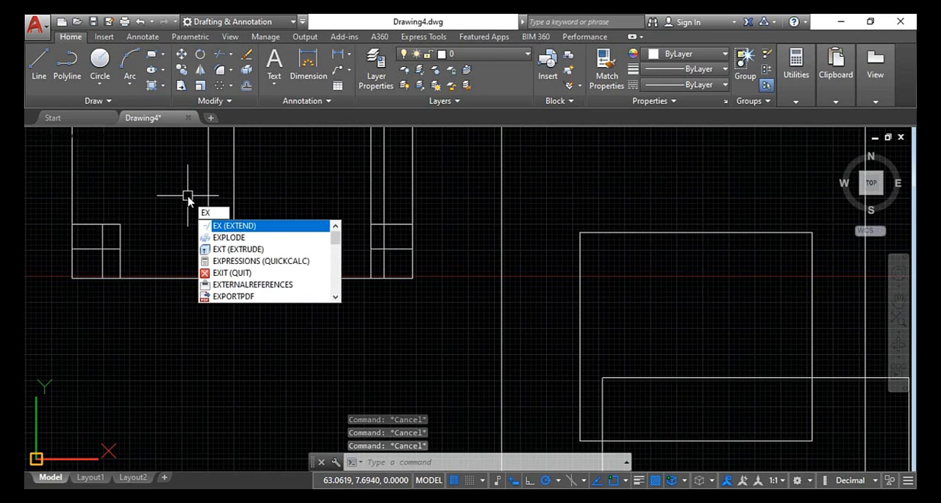
key("Return")
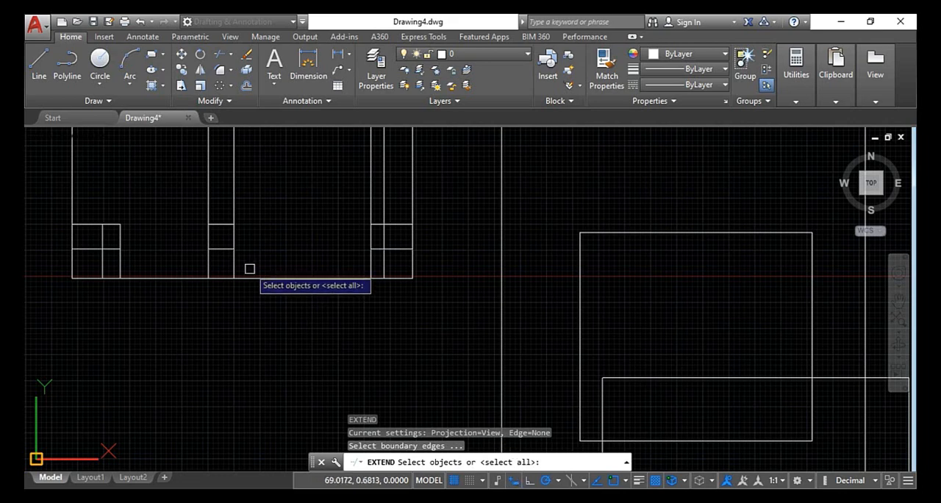
middle_click_drag(249, 268, 276, 338)
left_click(100, 226)
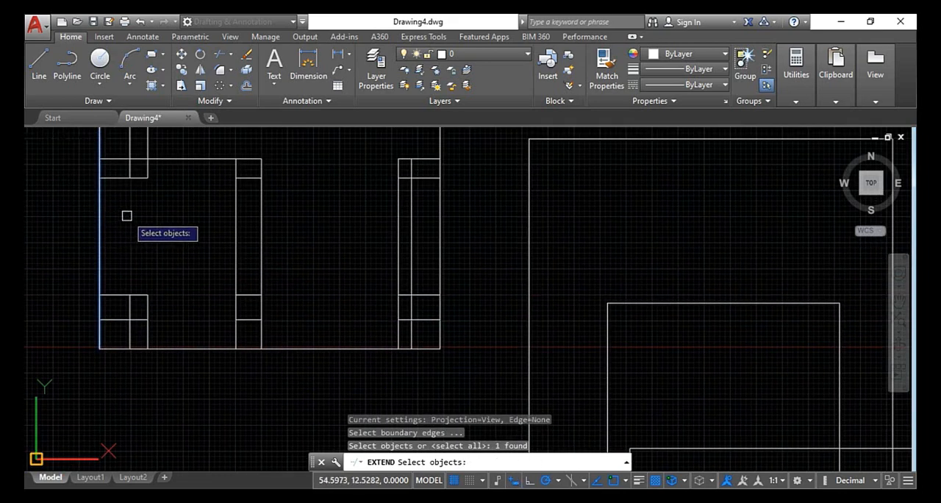
left_click(395, 215)
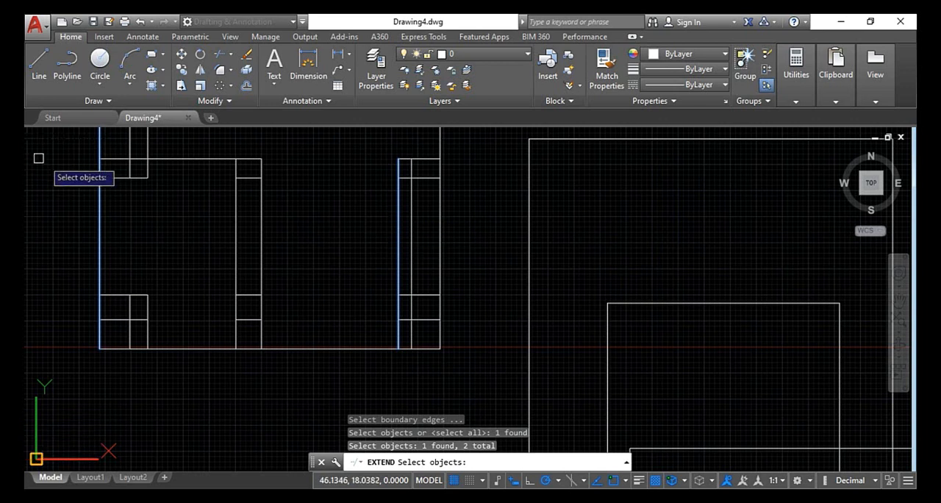
key("Return")
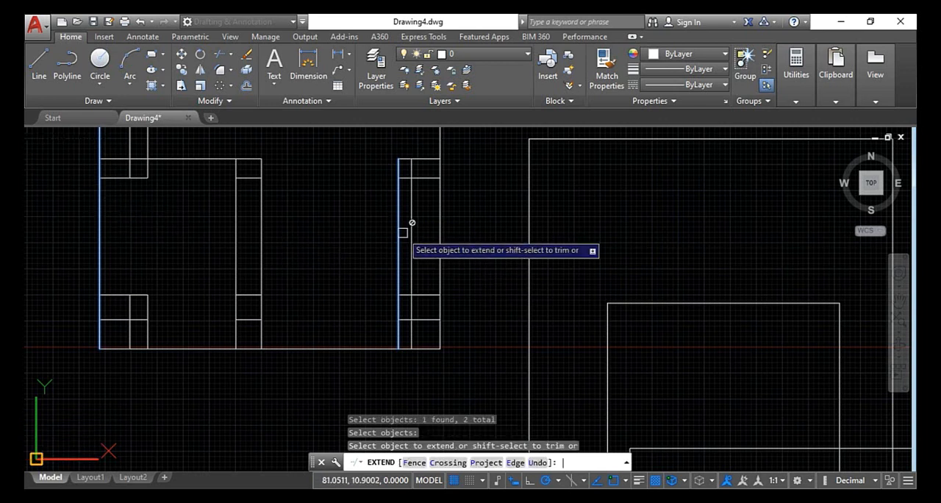
left_click(111, 293)
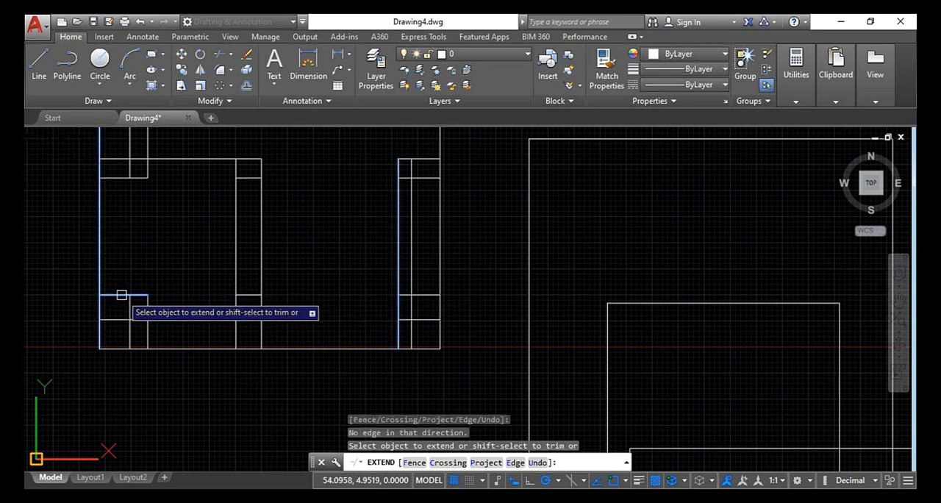
left_click(139, 296)
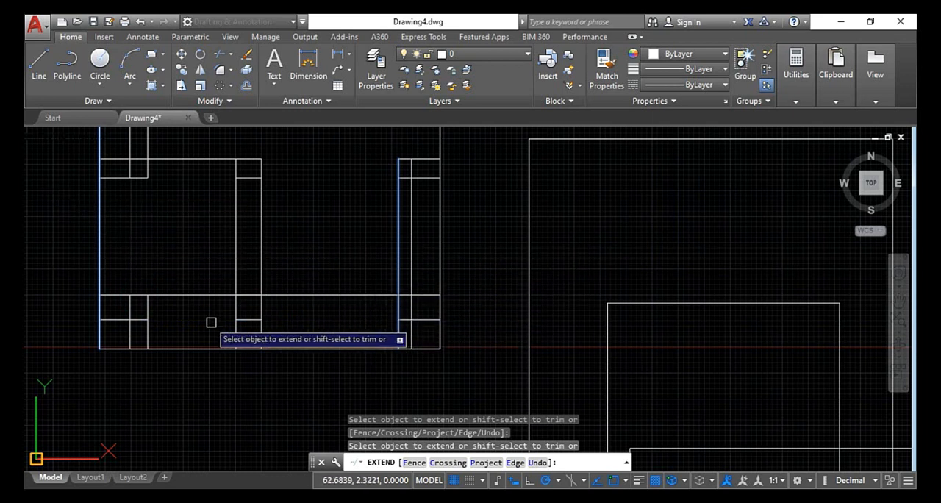
scroll(324, 309, "down", 3)
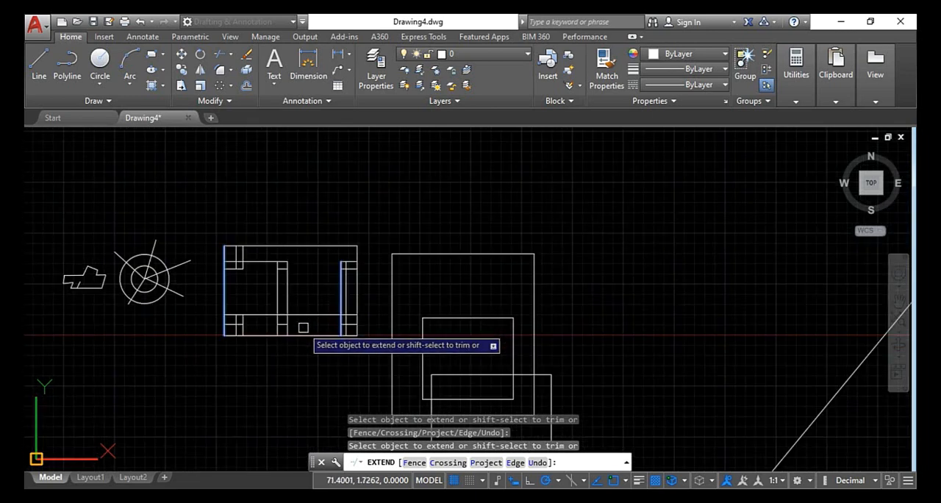
scroll(339, 294, "up", 3)
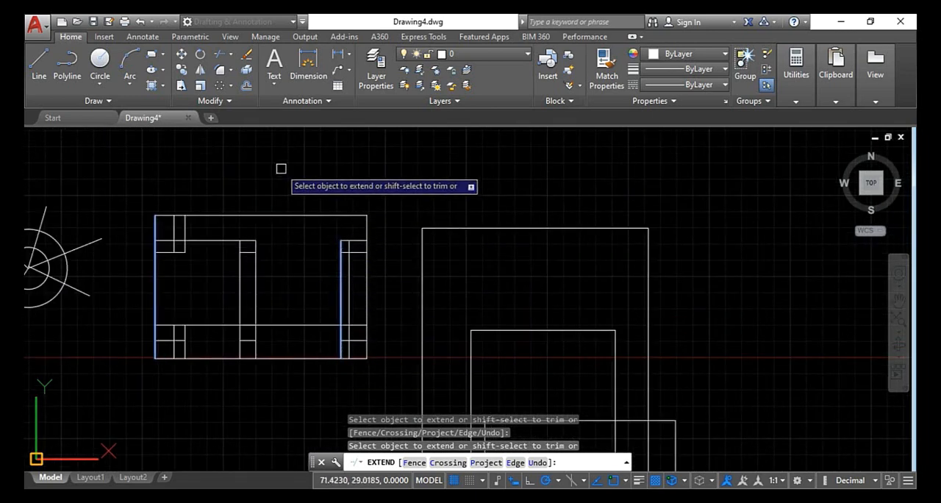
key("Escape")
key("Escape")
key("Escape")
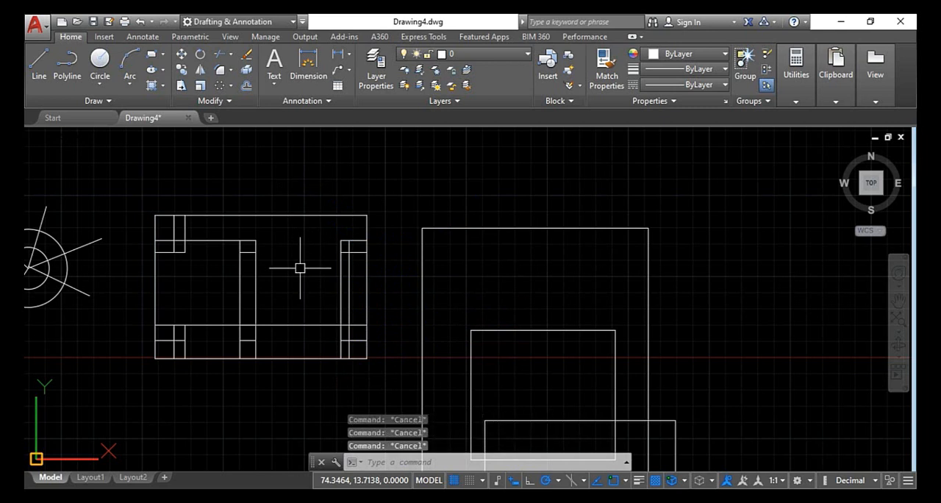
Extend the middle column's left vertical up to the grid's top edge, using the top and bottom edges as boundaries, and leave Extend
type("e")
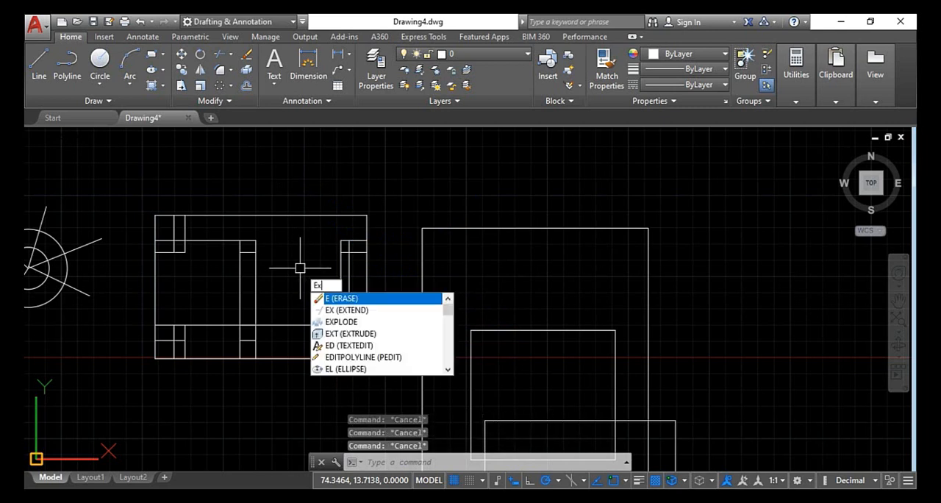
type("x")
key("Return")
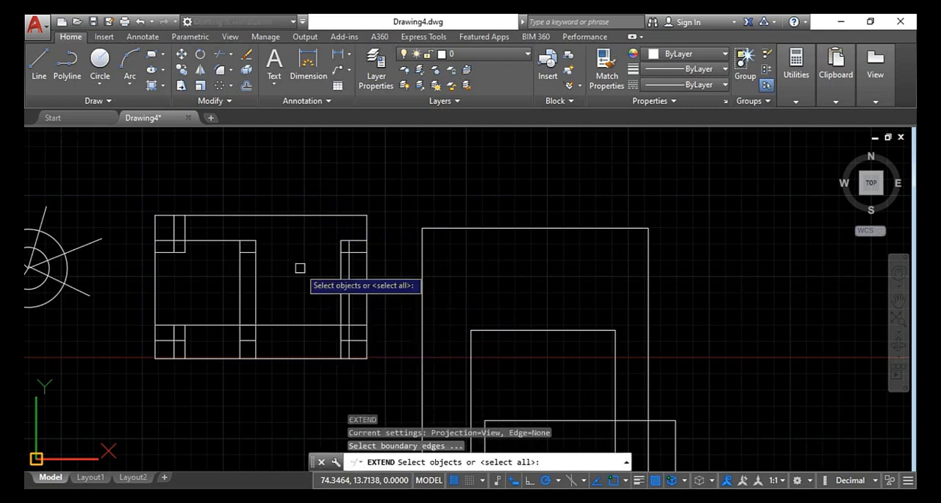
left_click(298, 215)
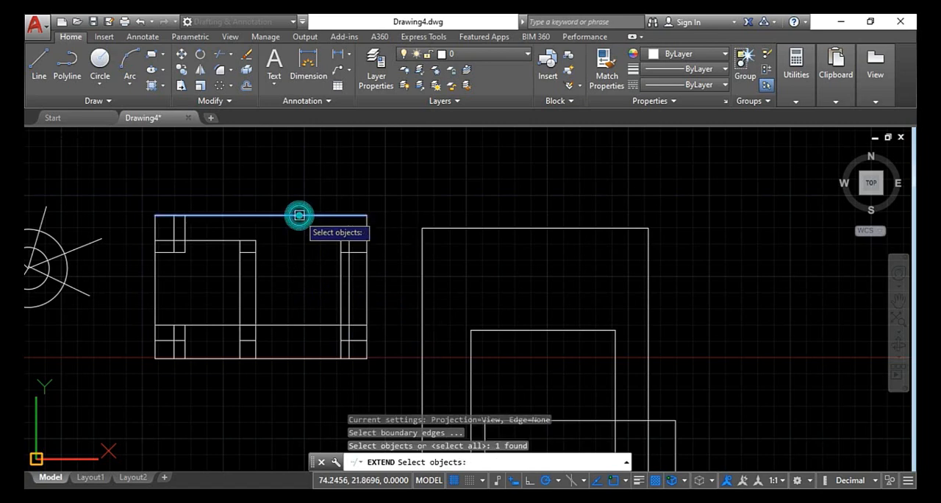
left_click(313, 358)
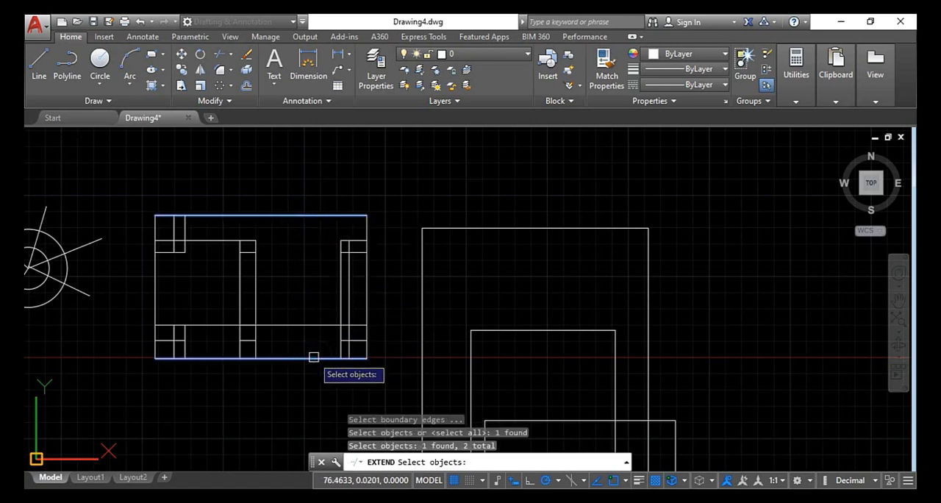
key("Return")
scroll(232, 276, "up", 2)
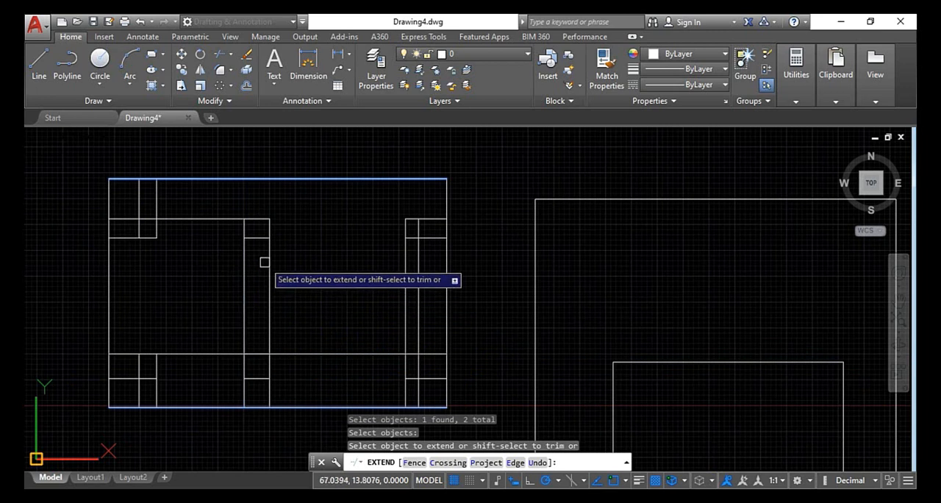
left_click(245, 267)
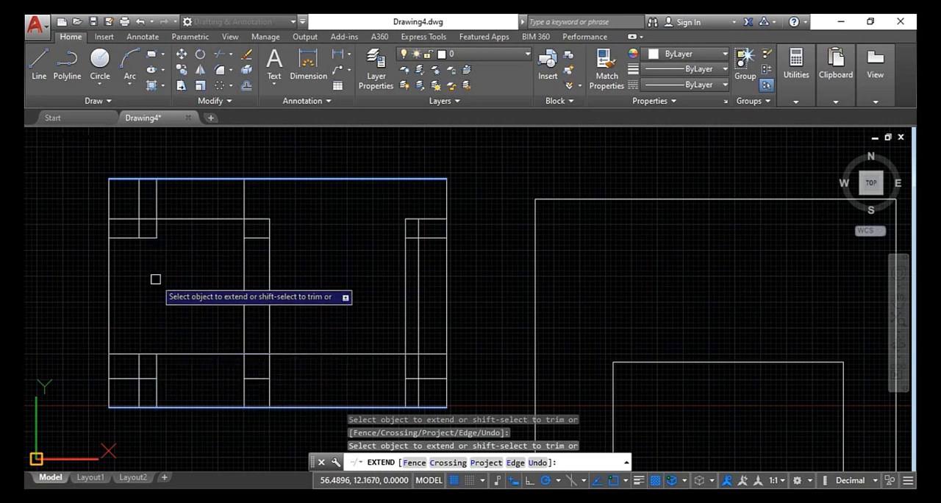
key("Escape")
key("Escape")
key("Escape")
key("Escape")
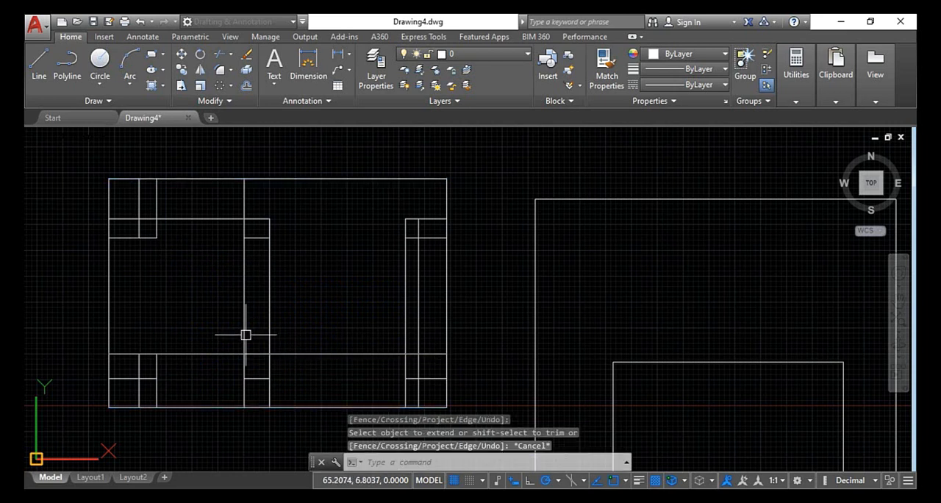
Start Extend with all objects as boundaries and lay a Fence down the grid's left column and along its lower band into the right bay
type("E")
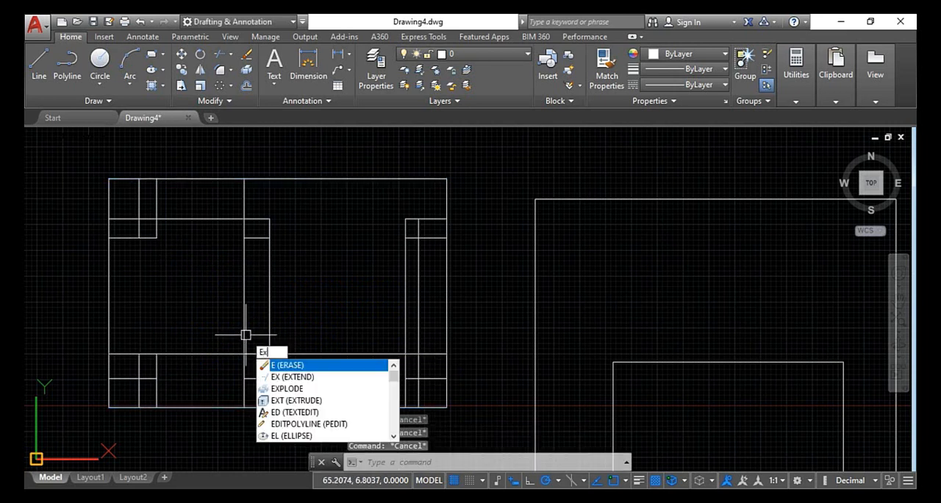
type("x")
key("Return")
key("Return")
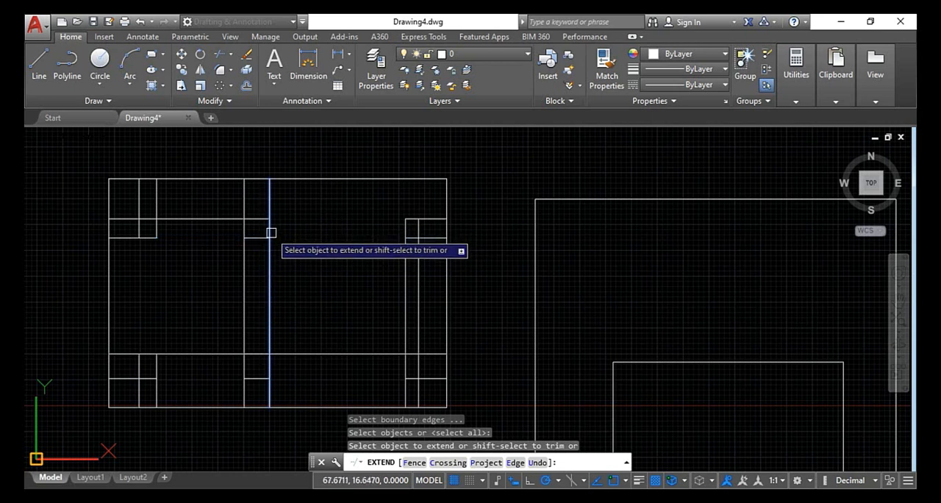
left_click(269, 395)
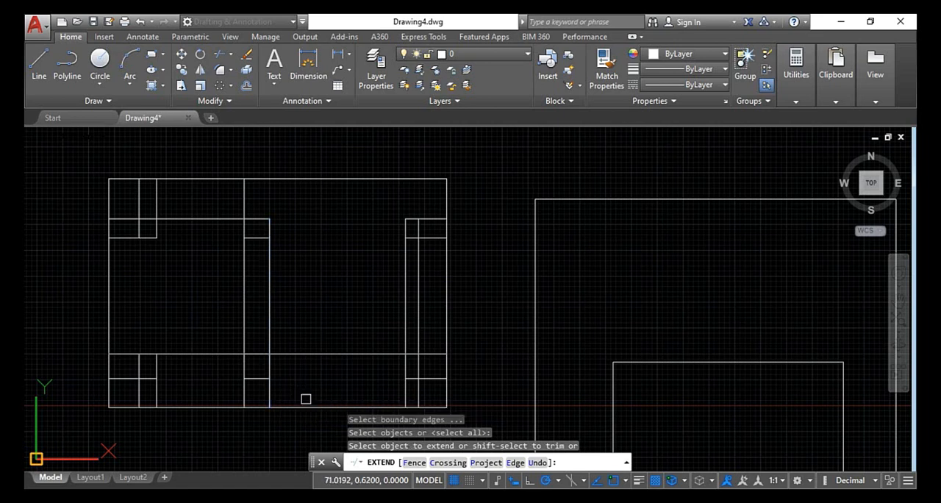
left_click(414, 462)
scroll(460, 364, "down", 3)
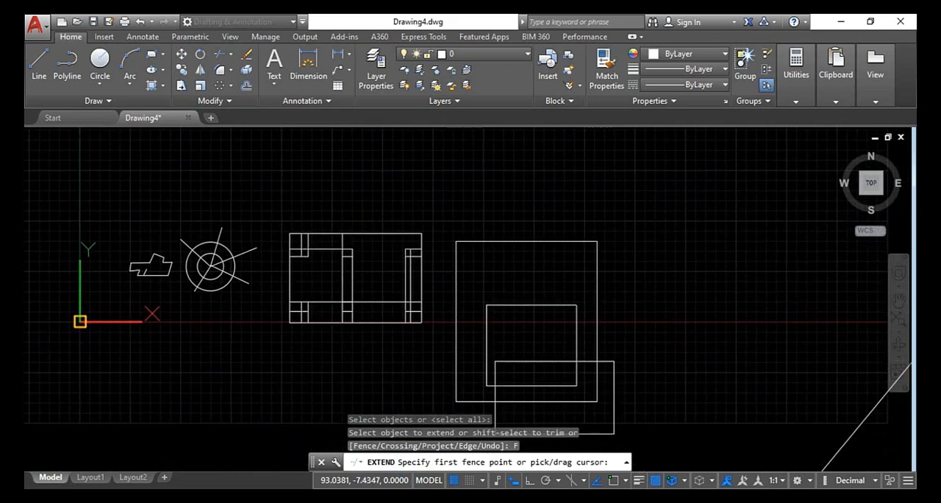
scroll(263, 328, "up", 3)
left_click(134, 218)
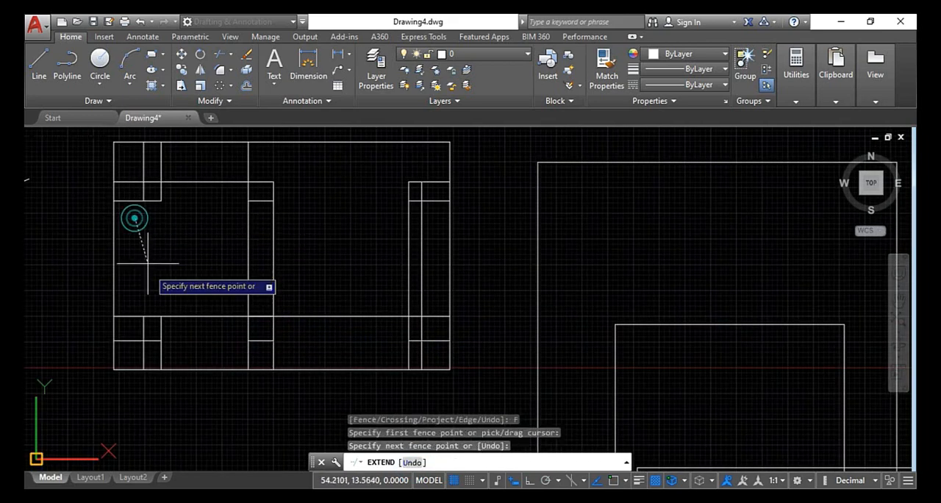
left_click(148, 324)
left_click(200, 354)
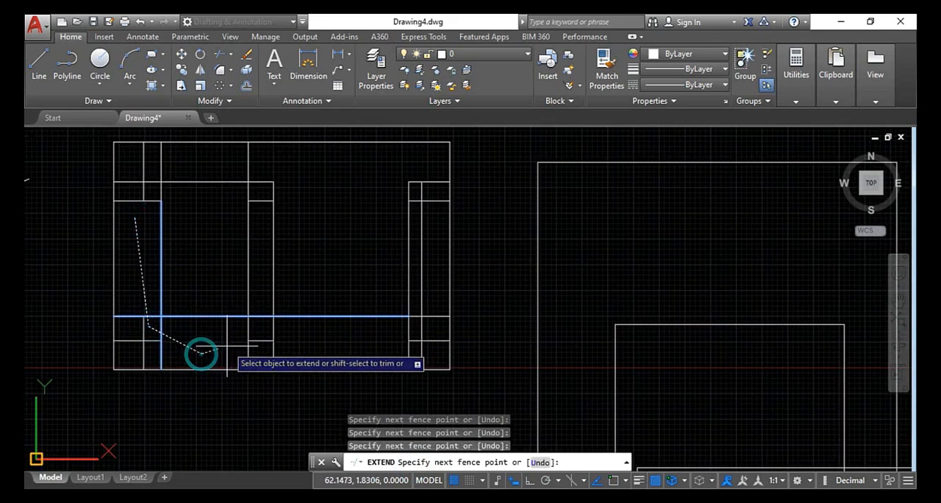
left_click(252, 355)
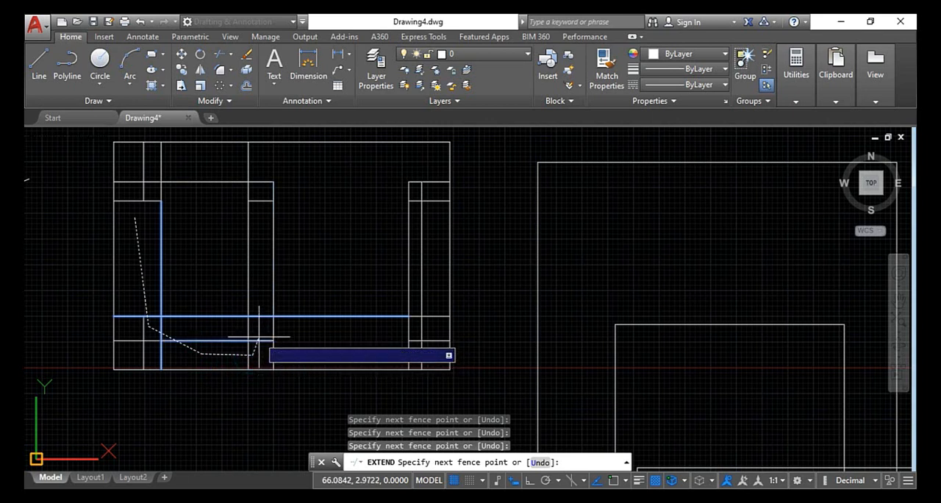
left_click(258, 336)
left_click(318, 347)
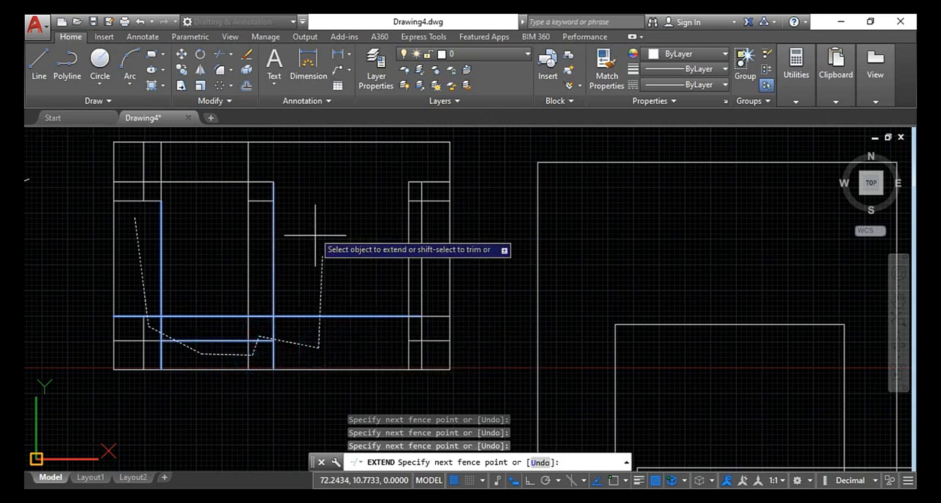
Continue the fence up the right bay, across the grid's upper band and down along its outer left side
left_click(310, 218)
left_click(240, 161)
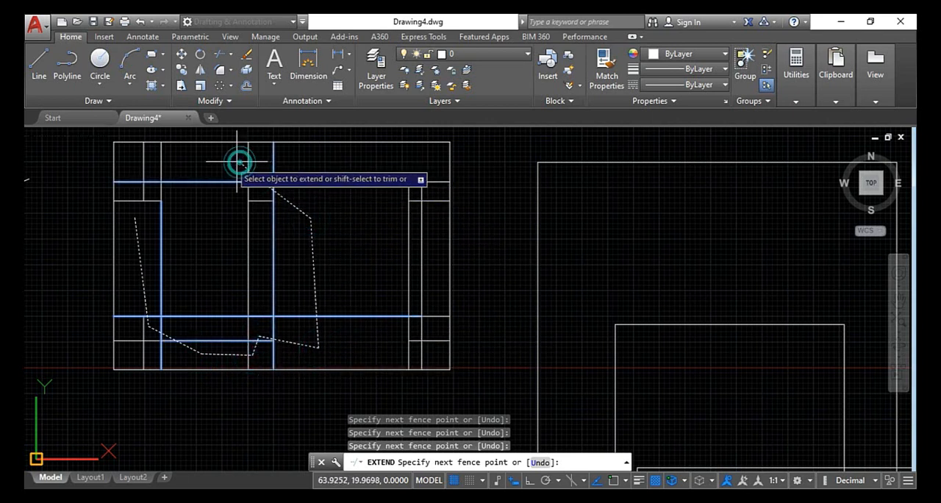
left_click(146, 169)
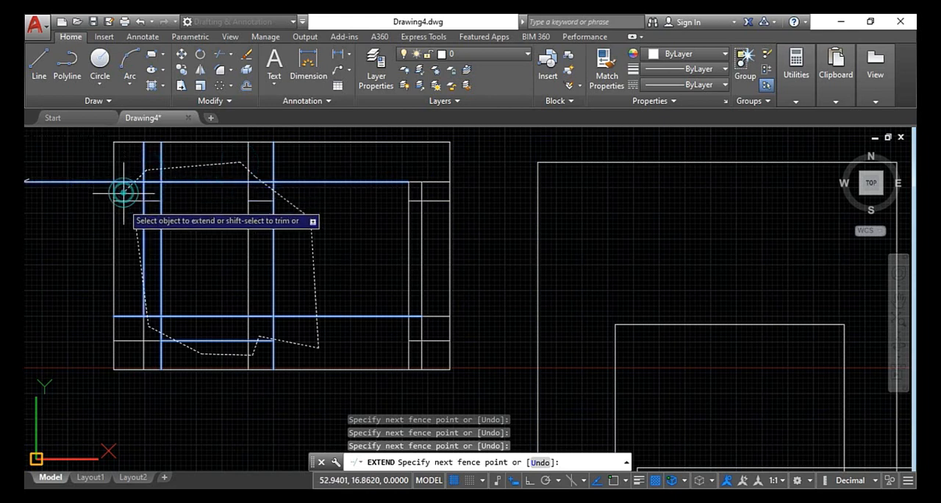
left_click(122, 194)
left_click(121, 260)
left_click(133, 358)
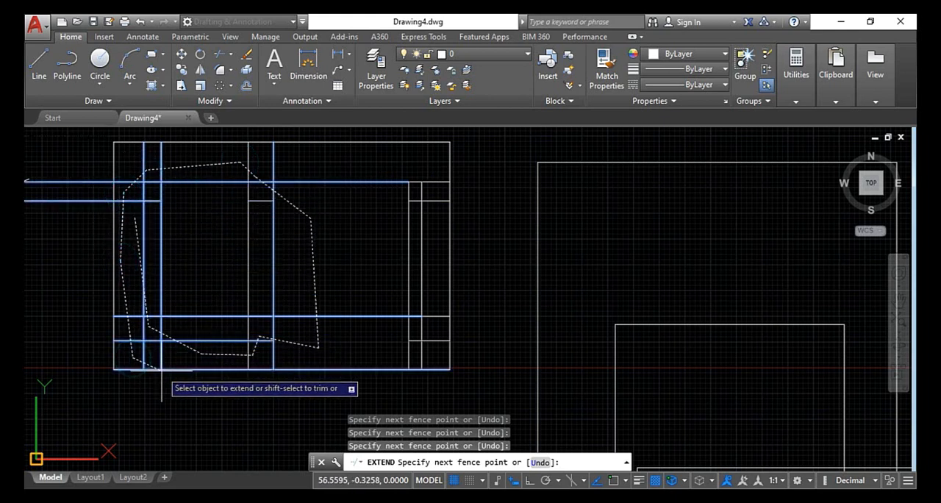
scroll(171, 356, "down", 5)
scroll(184, 349, "up", 4)
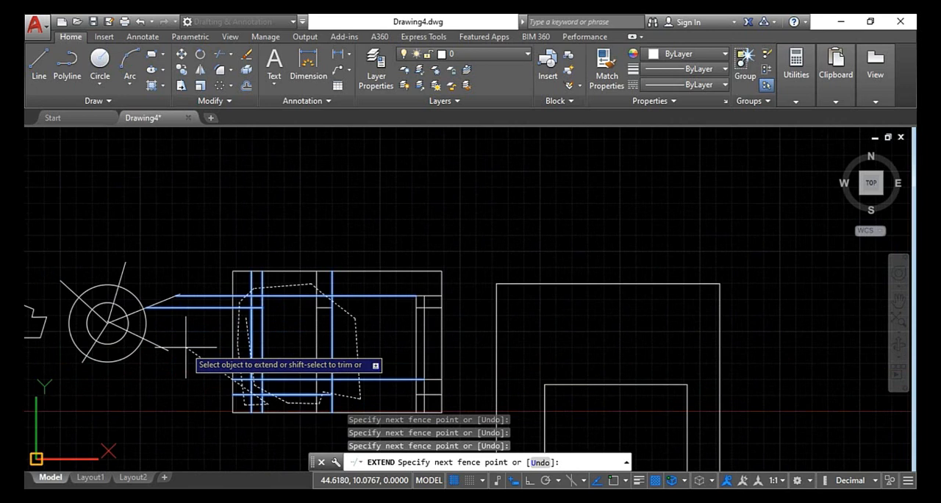
Finish the fence with points near the circles and above the grid, apply the extensions, and leave Extend
left_click(141, 265)
left_click(283, 214)
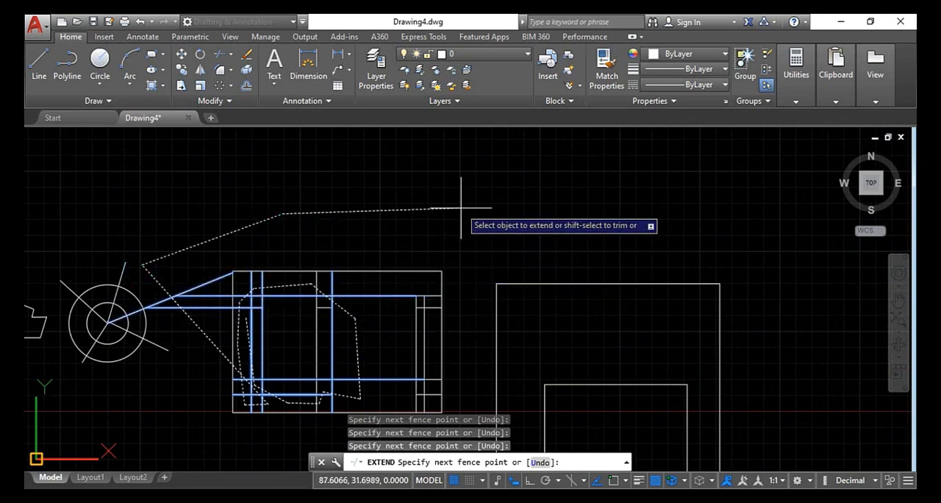
key("Return")
key("Escape")
scroll(408, 245, "down", 4)
key("Escape")
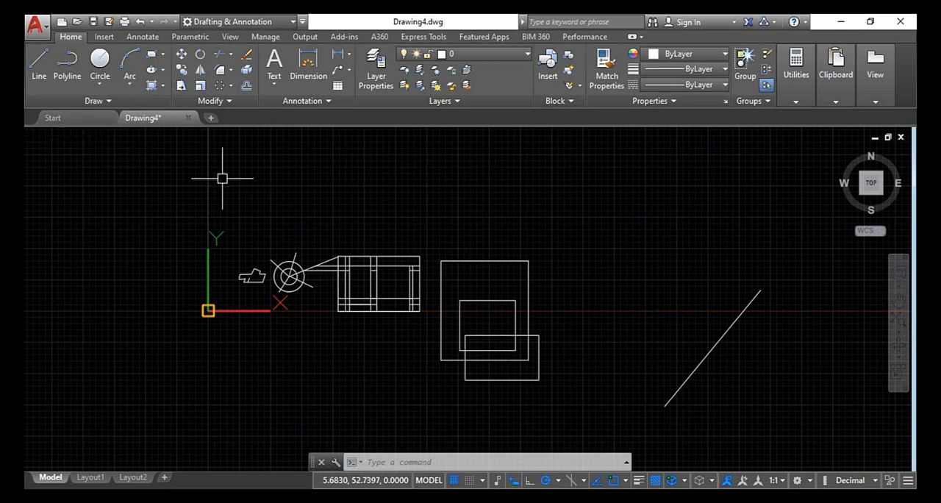
Draw four connected lines loosely enclosing the figures, crossing at the upper-left corner and leaving the separate diagonal line outside
left_click(41, 64)
left_click(234, 137)
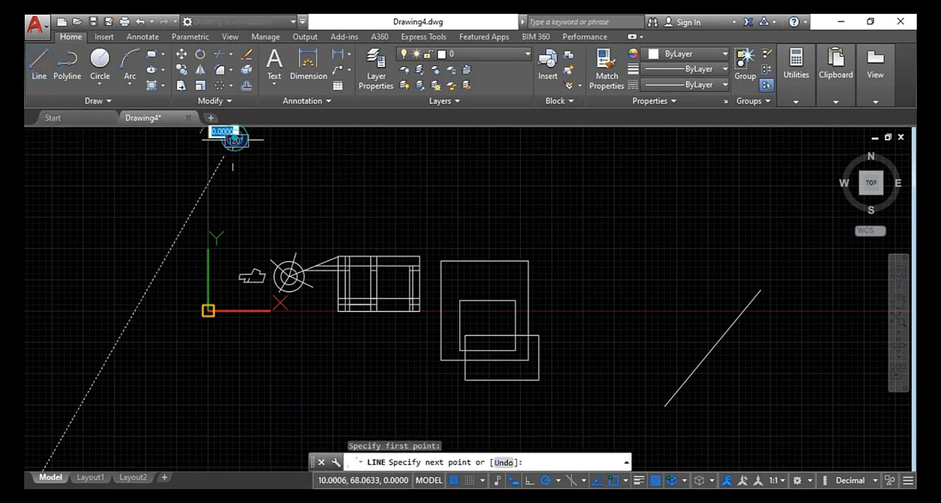
left_click(593, 432)
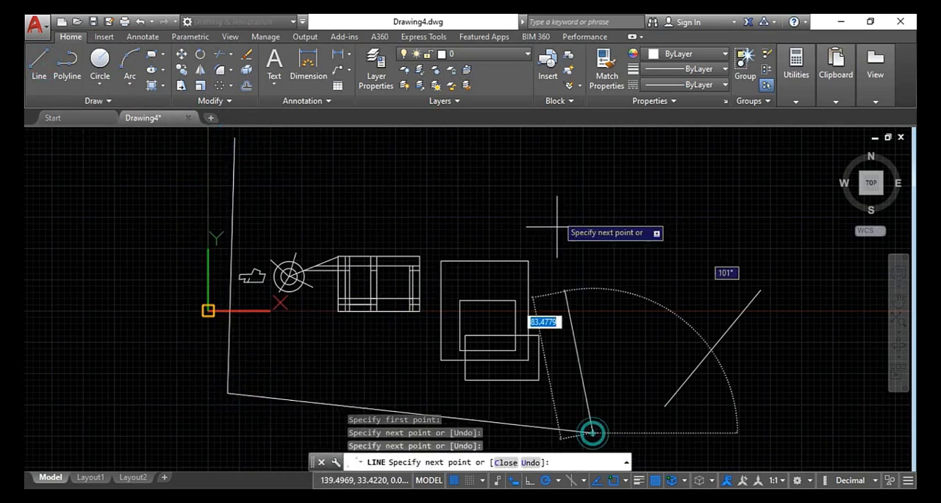
left_click(565, 173)
left_click(127, 183)
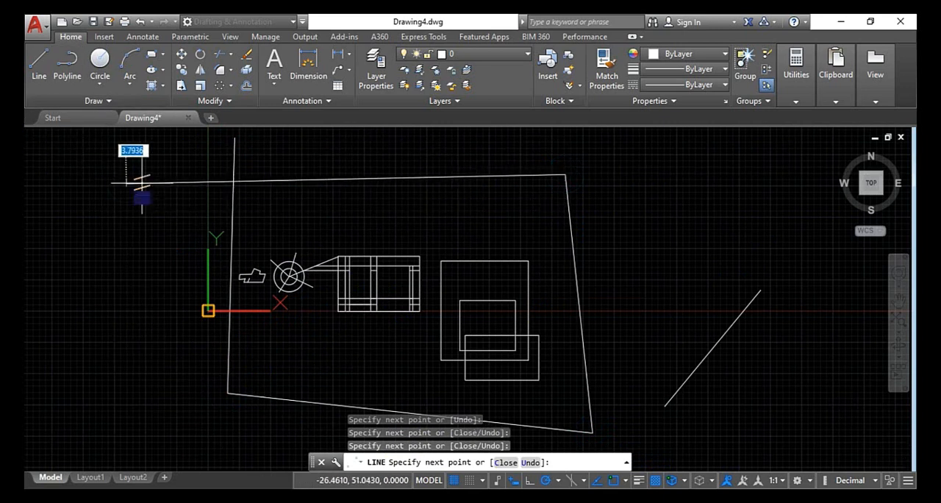
key("Escape")
key("Escape")
key("Escape")
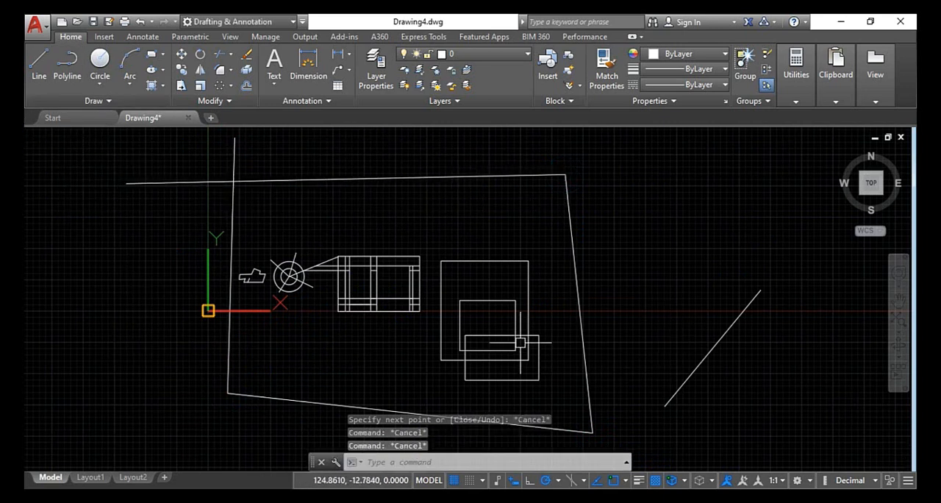
Start Extend with all objects as boundaries and lay a Fence from the large rectangle across the grid and circles
type("ex")
key("Return")
key("Return")
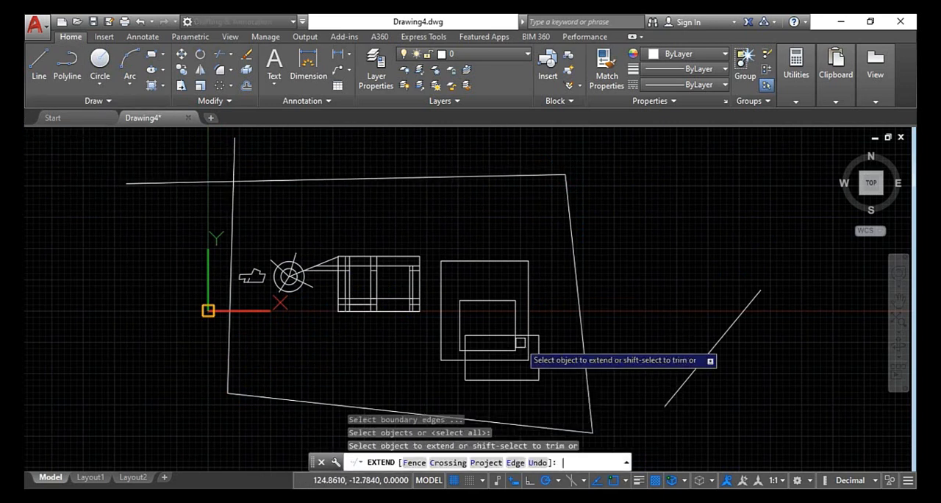
left_click(421, 469)
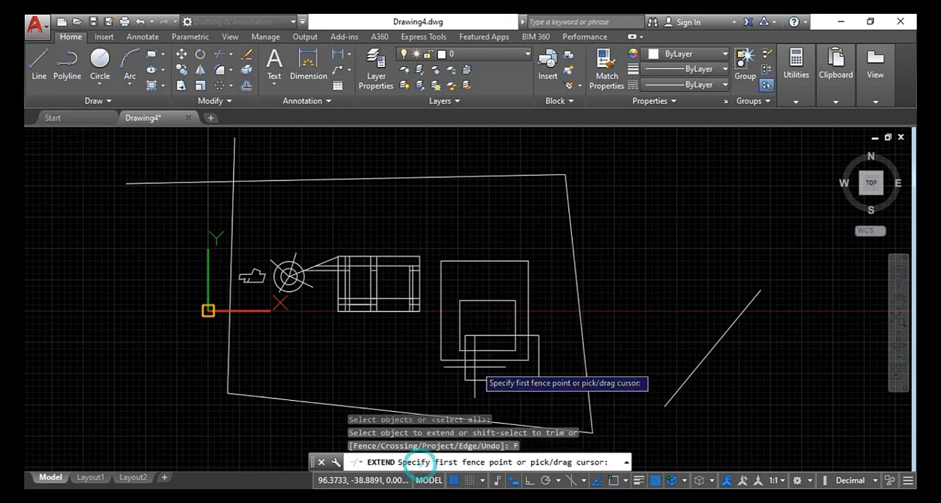
left_click(541, 281)
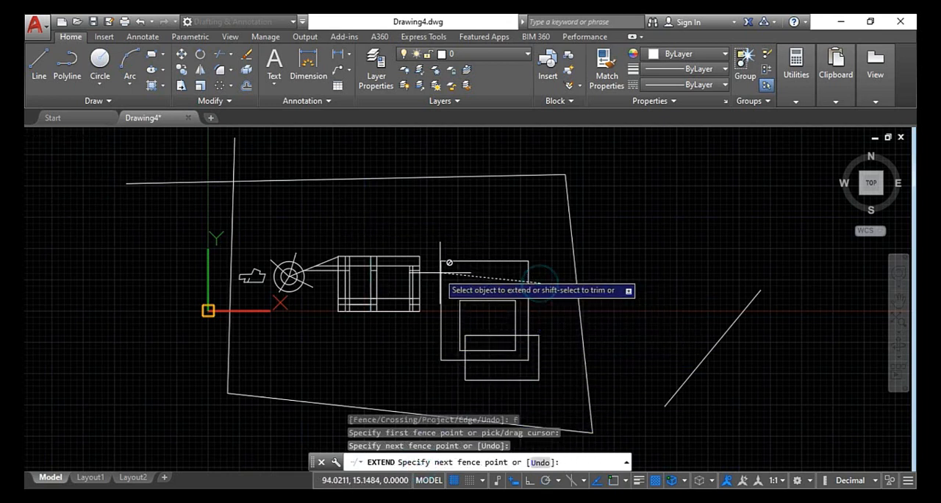
left_click(258, 287)
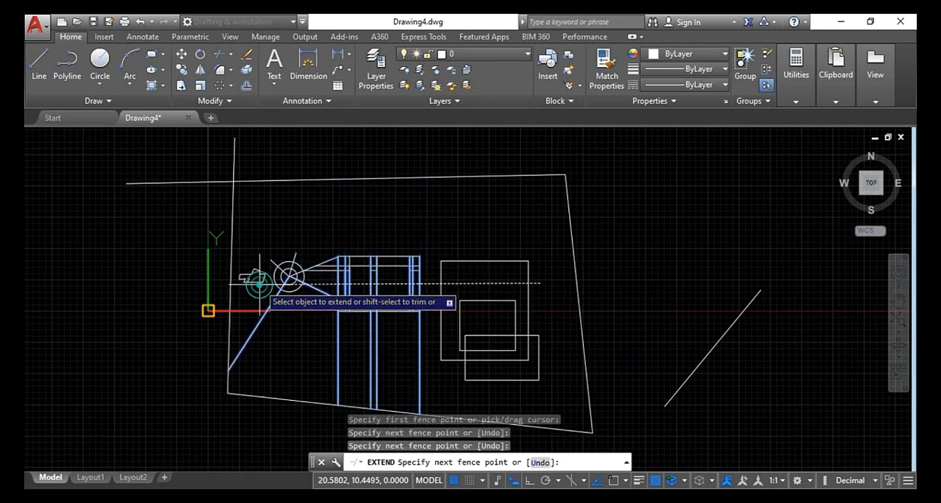
Run the fence back across the grid and up over the circles to above the grid, apply the extensions, and leave Extend
left_click(431, 282)
left_click(273, 239)
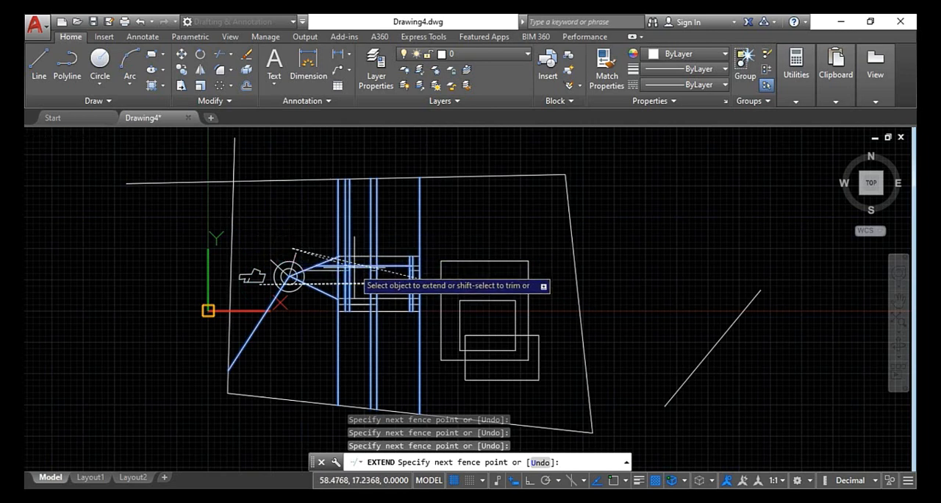
scroll(356, 263, "up", 5)
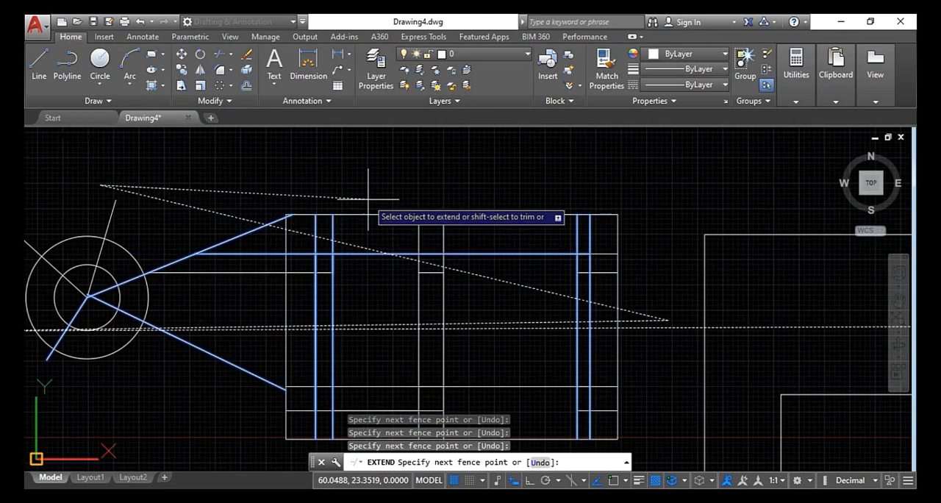
scroll(364, 184, "down", 5)
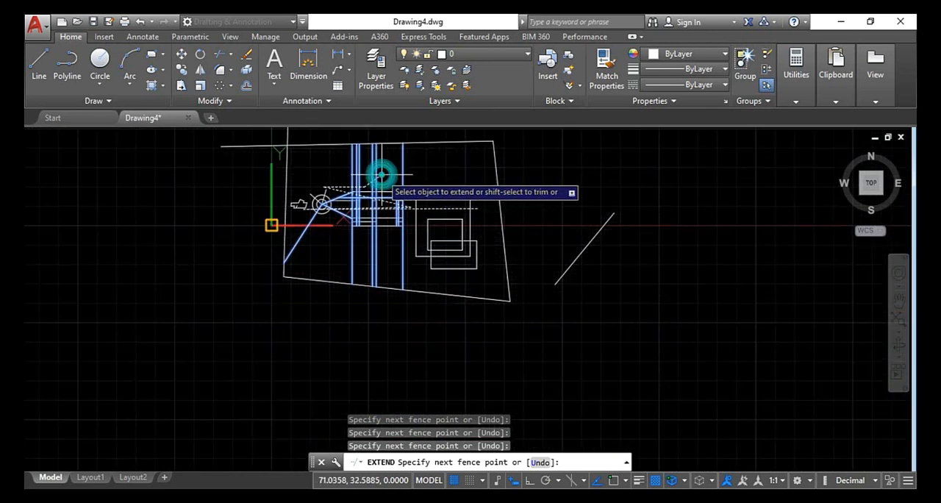
key("Return")
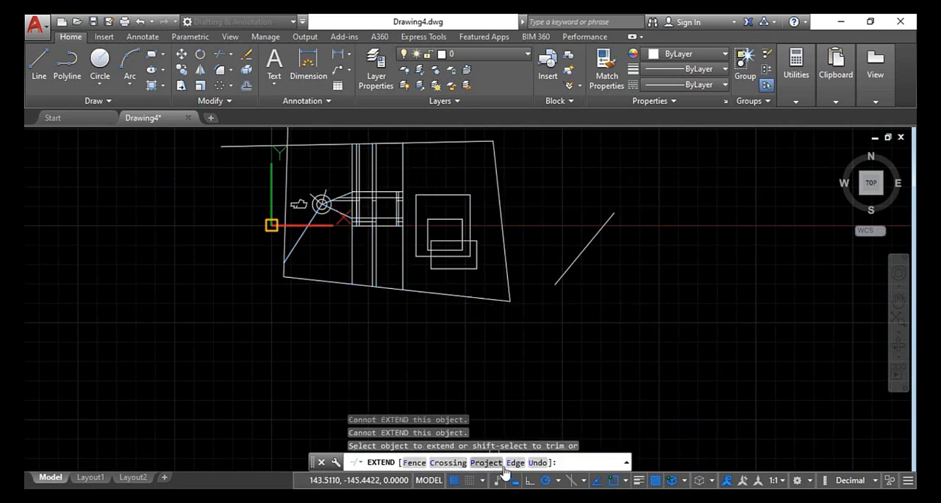
scroll(456, 330, "down", 1)
key("Escape")
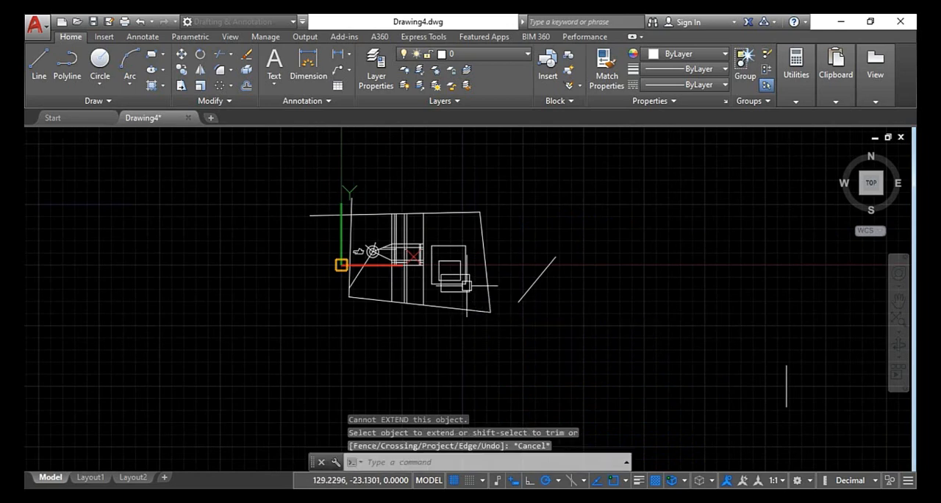
key("Escape")
key("Escape")
Undo the last fence extension, the enclosing lines, and the recent view changes
scroll(467, 277, "up", 1)
key("ctrl+z")
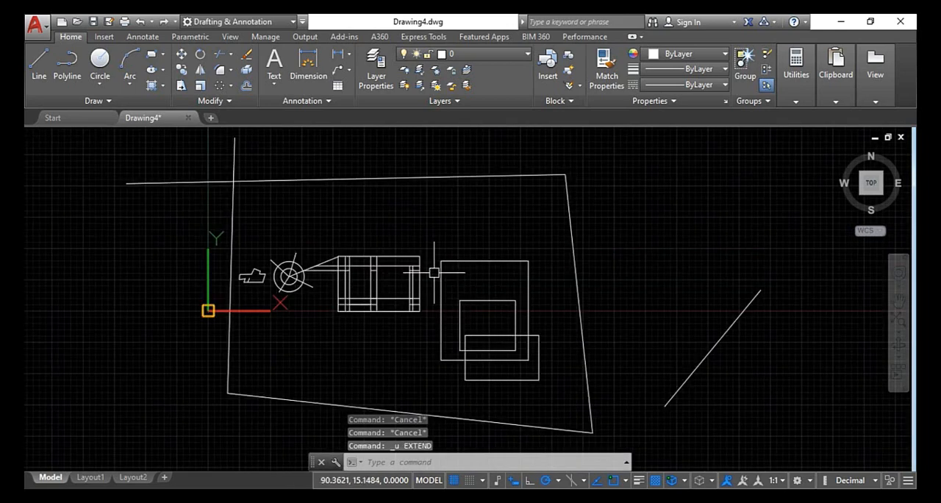
key("ctrl+z")
key("ctrl+z")
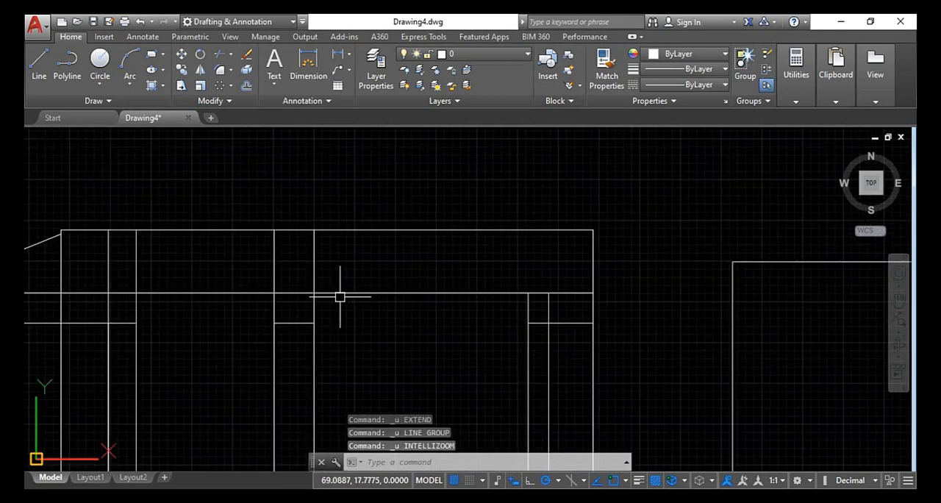
key("ctrl+z")
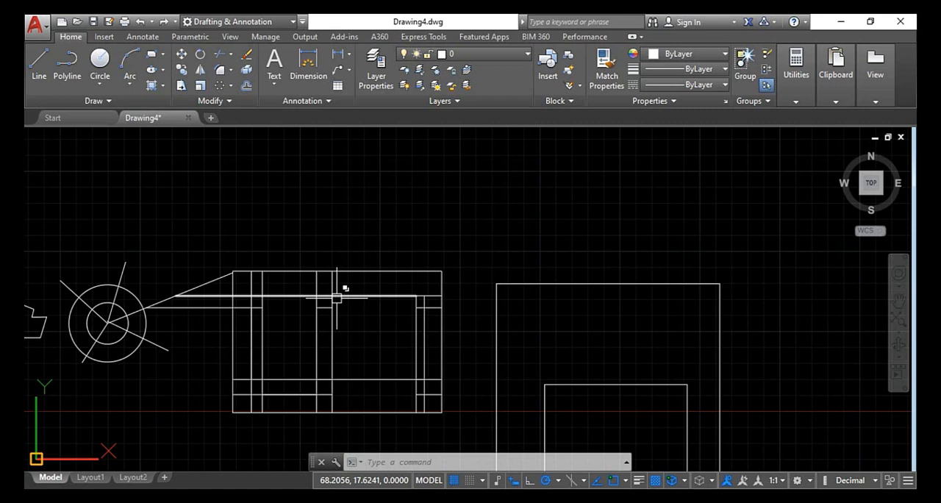
Start Trim with all objects as cutting edges and trim the grid's inner vertical and lower horizontal segments across its open middle
key("Escape")
key("Escape")
key("Escape")
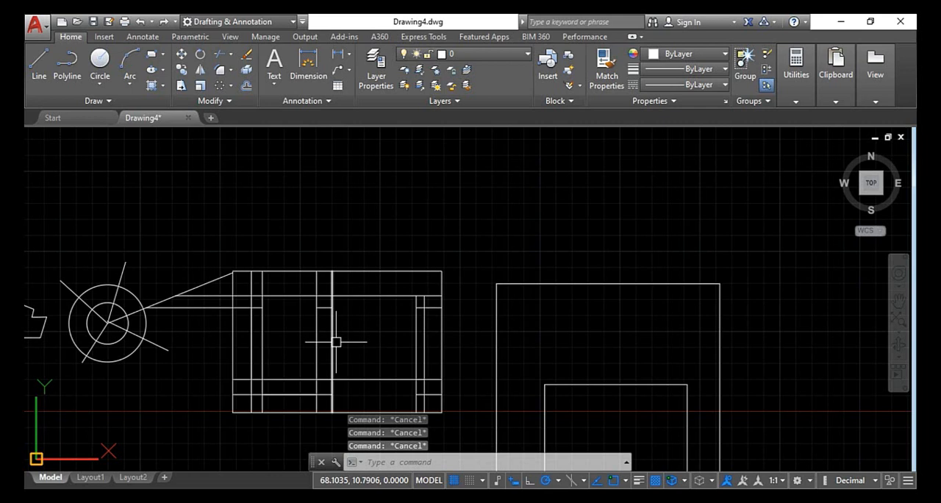
key("Return")
key("Return")
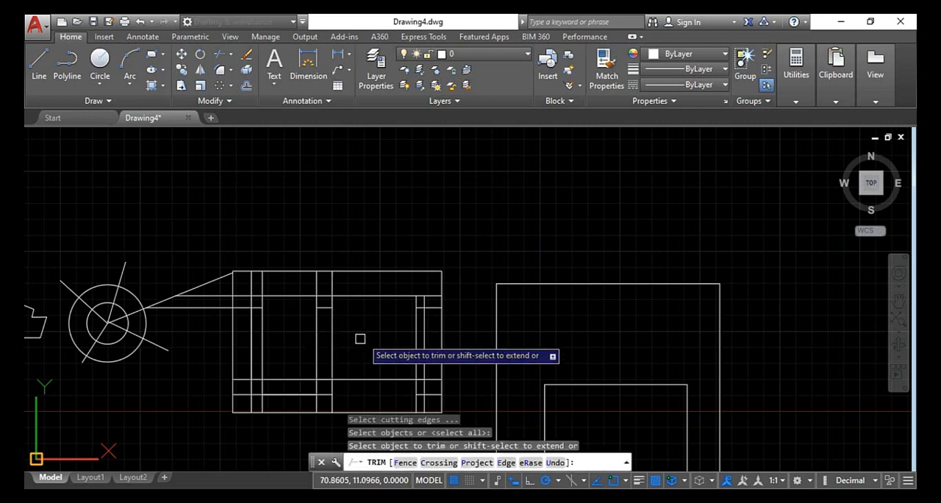
left_click(375, 381)
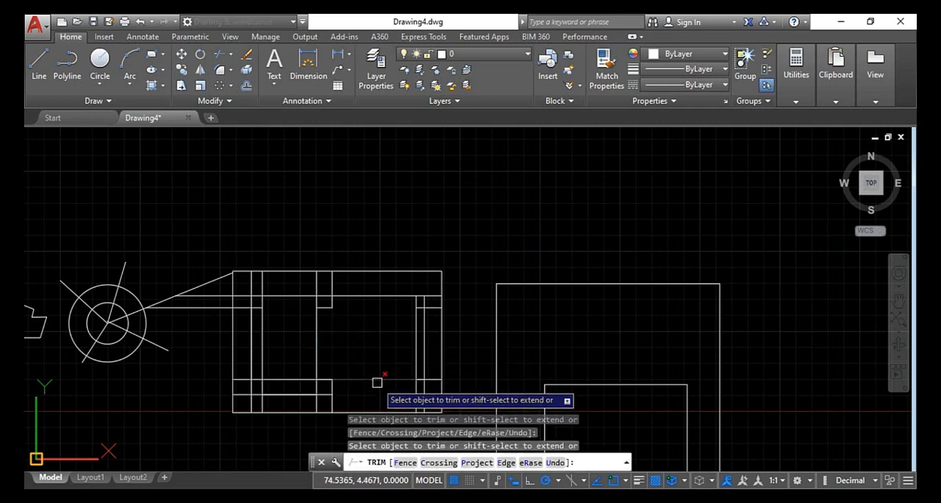
left_click(315, 345)
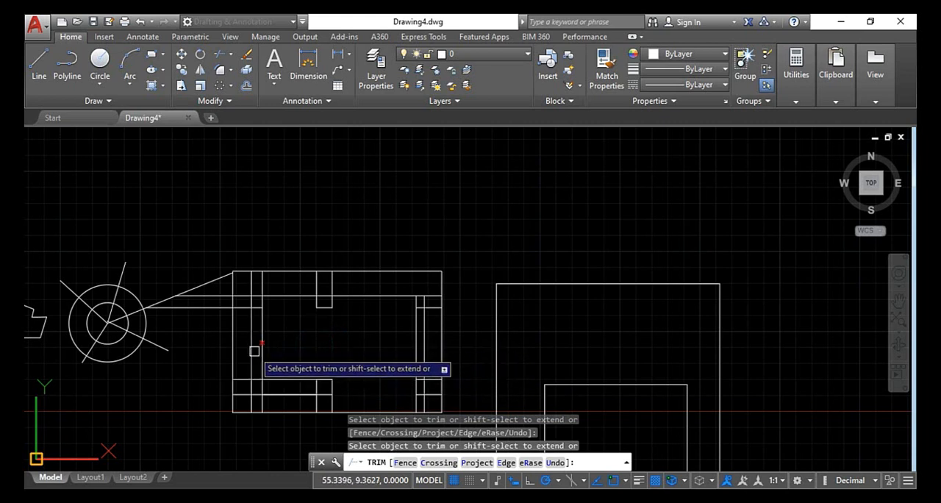
left_click(261, 348)
left_click(251, 344)
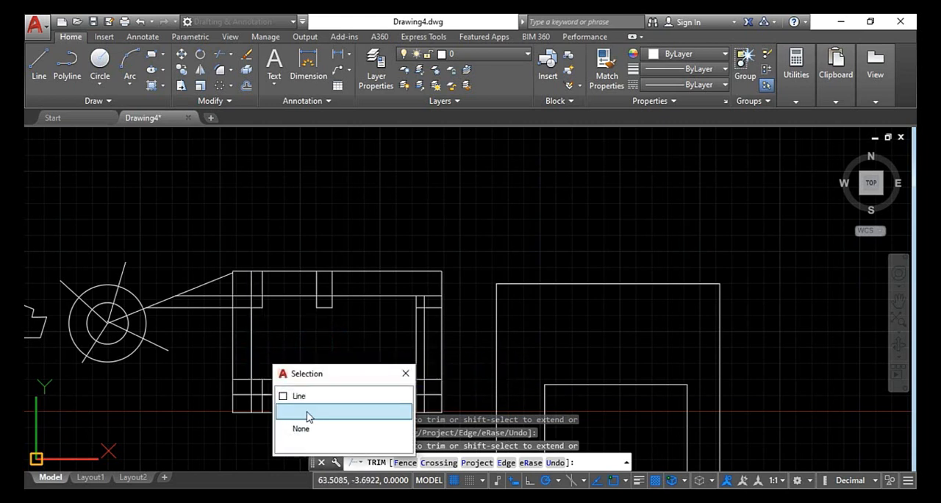
left_click(300, 396)
left_click(248, 358)
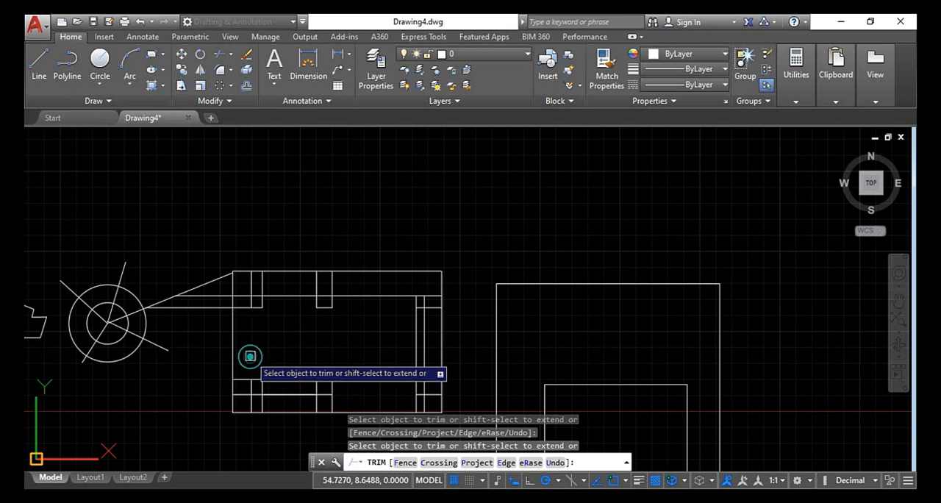
Within the running Trim command, extend the lower horizontal, the two central vertical lines and the short upper horizontal line across the grid
scroll(300, 387, "up", 2)
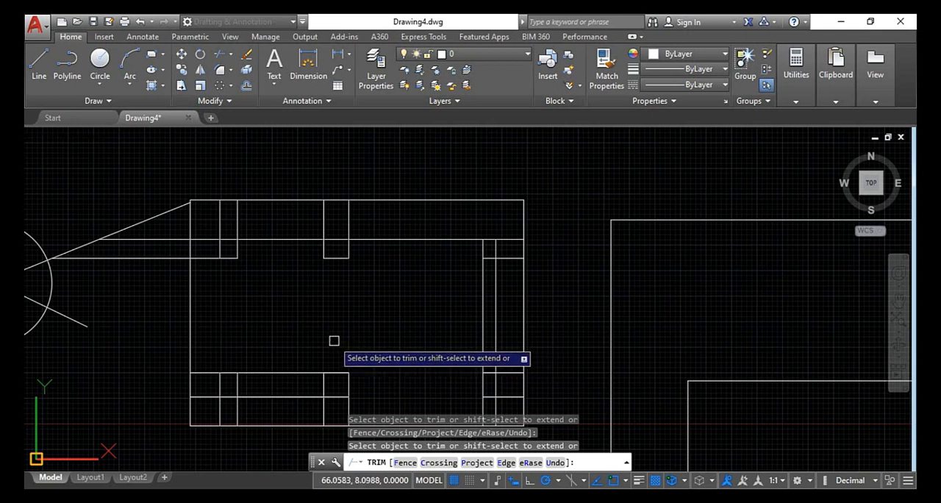
left_click(339, 370)
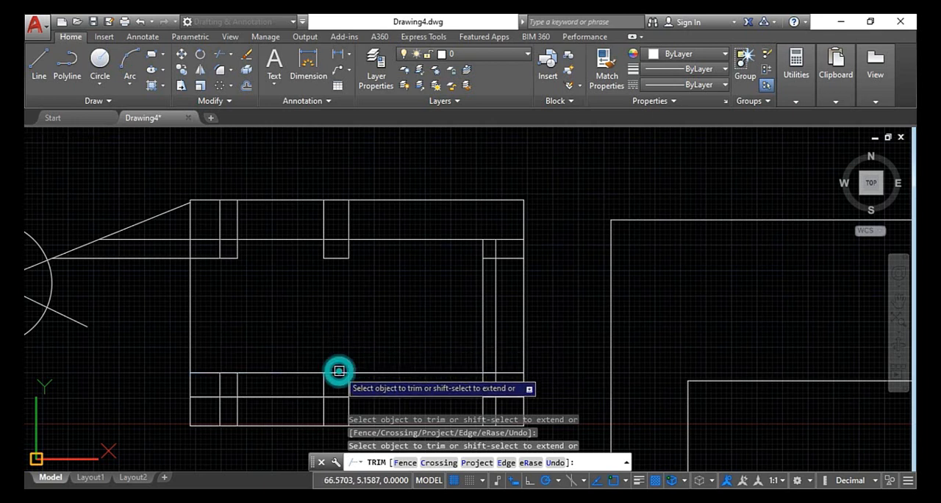
left_click(347, 388, "shift")
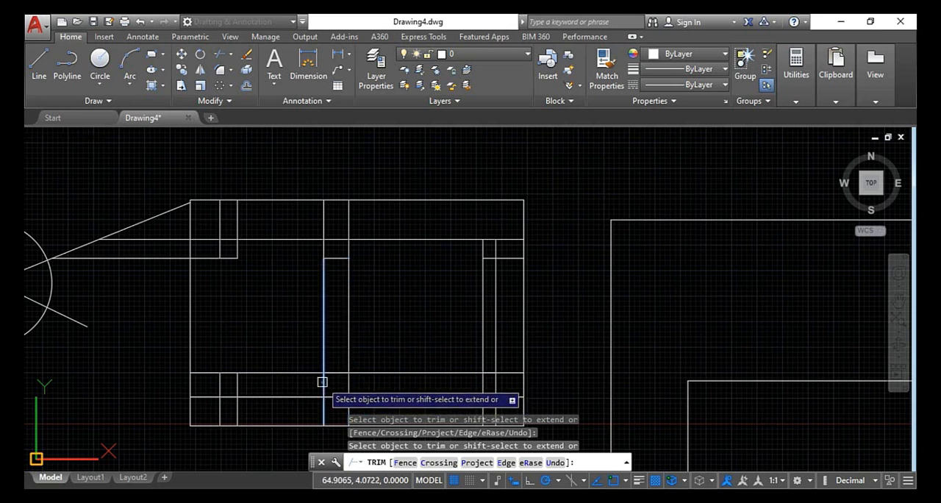
left_click(322, 381, "shift")
left_click(339, 255)
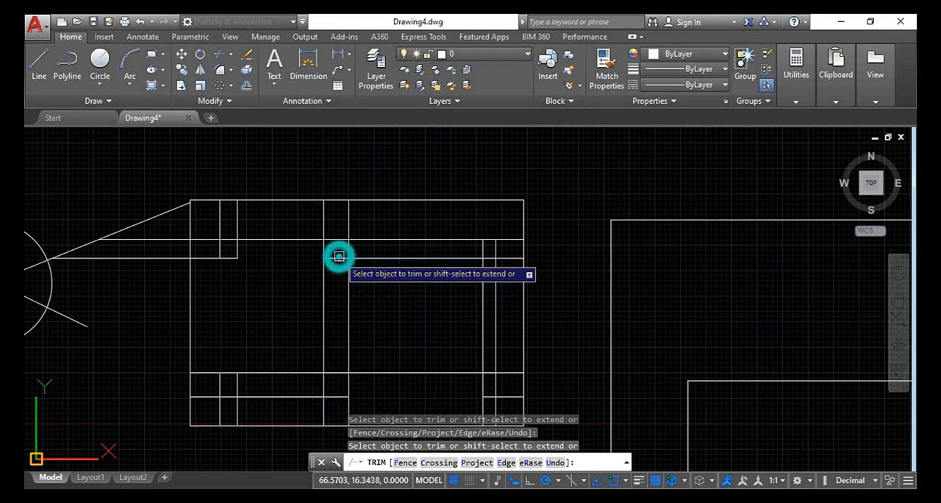
left_click(331, 258)
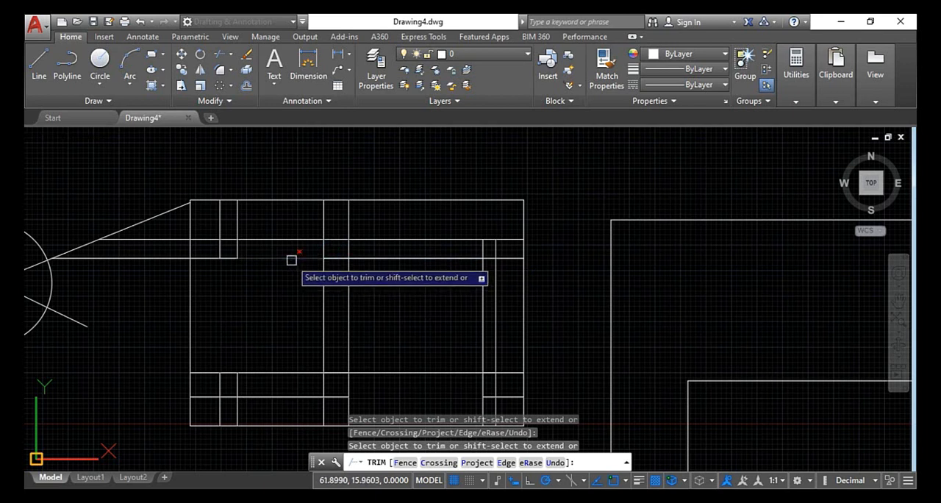
Trim the short upper horizontal line on both sides of the central verticals and the line above it on the right, and leave Trim
left_click(291, 259)
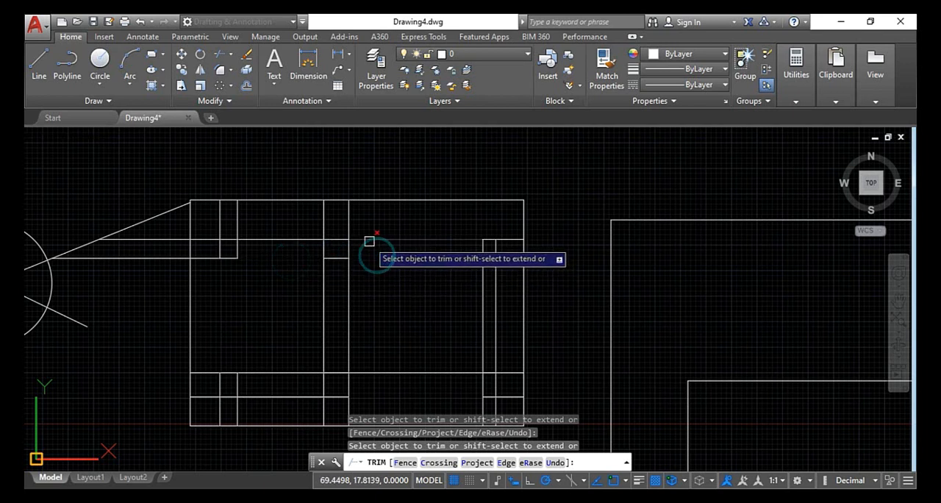
left_click(364, 243)
key("Escape")
key("Escape")
key("Escape")
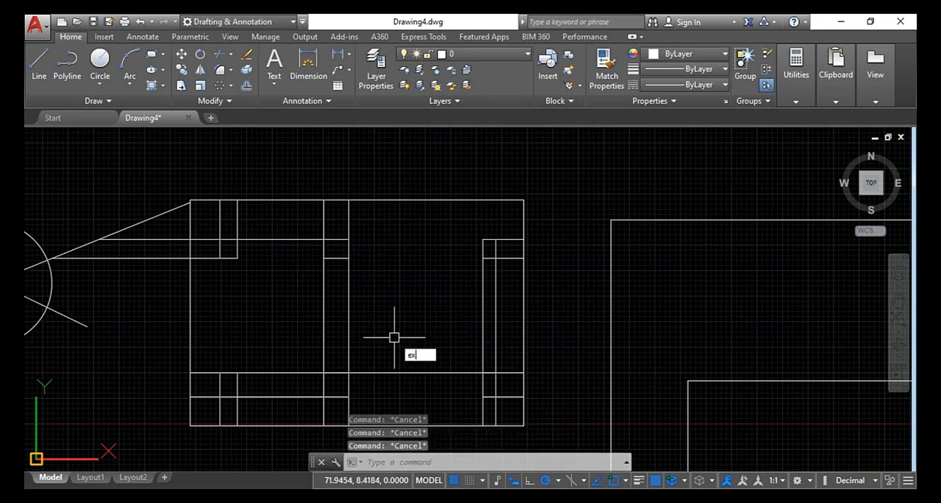
Start Extend with all objects as boundaries and extend the lowest inner horizontal rightward and the two left inner verticals upward
type("ex")
key("Return")
key("Return")
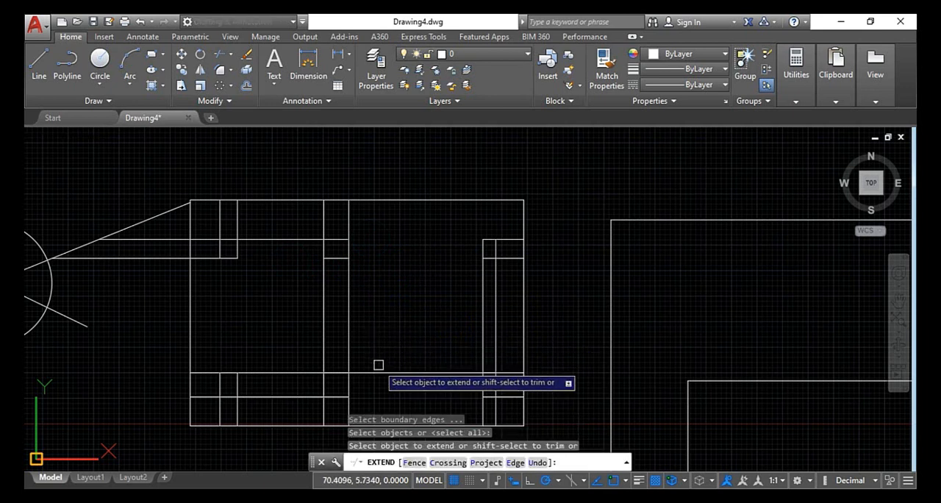
left_click(336, 391)
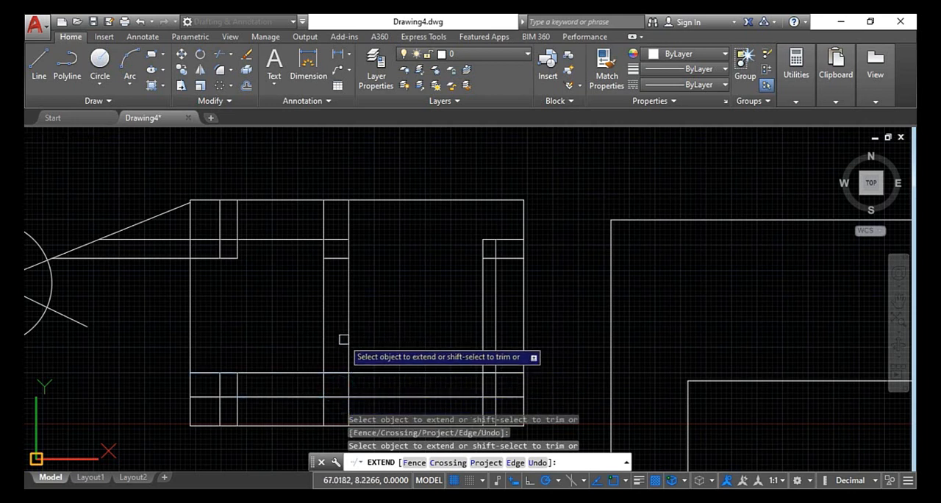
left_click(226, 385)
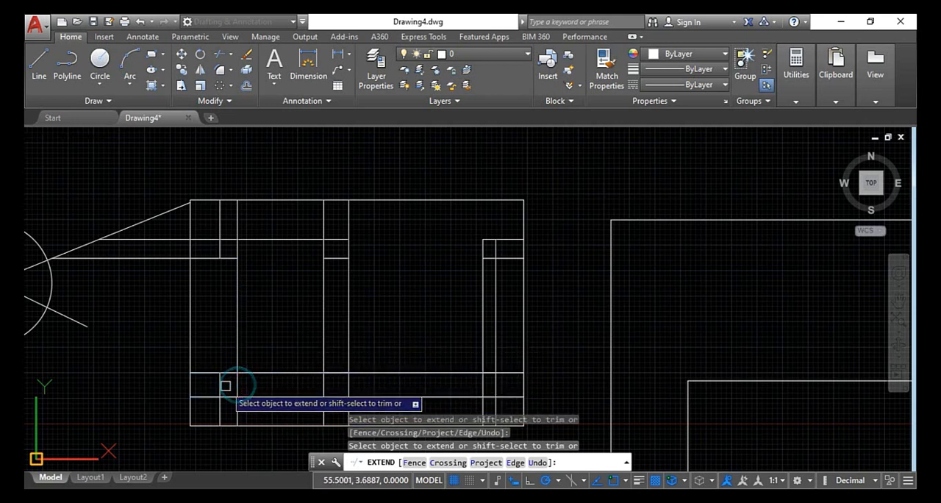
left_click(219, 385)
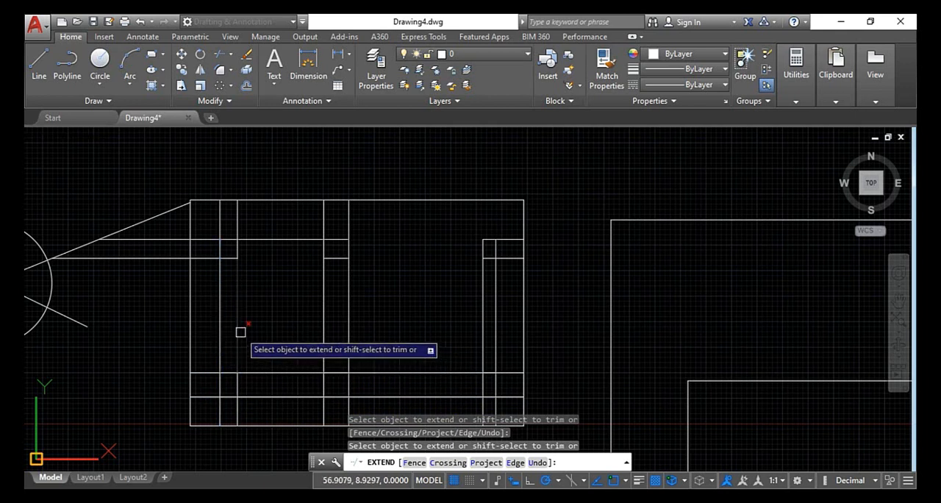
Within Extend, trim the grid's inner segments at the second left vertical, upper bottom horizontal, central verticals and right verticals, and leave the command
left_click(239, 332)
left_click(287, 374, "shift")
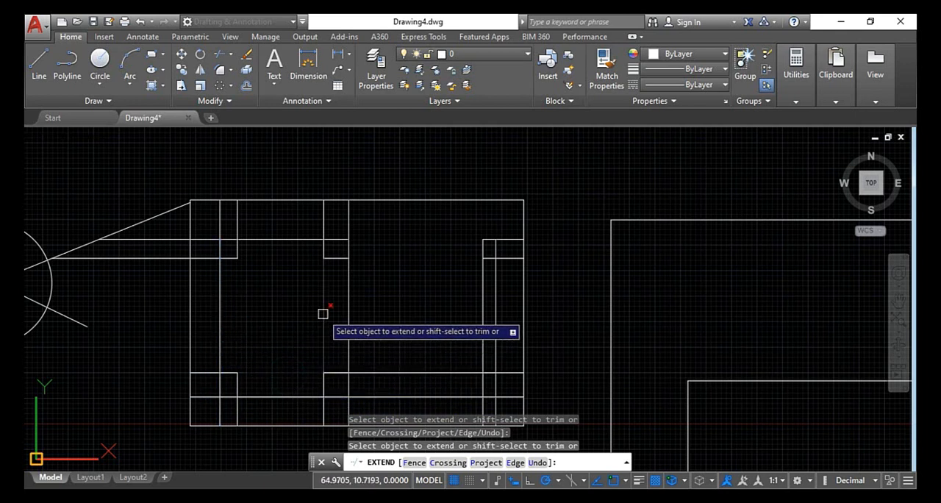
left_click(324, 318, "shift")
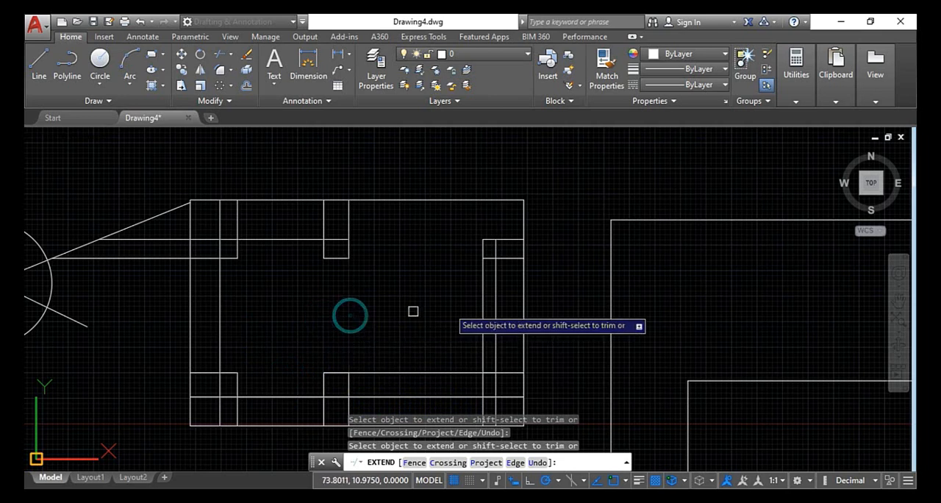
left_click(496, 303, "shift")
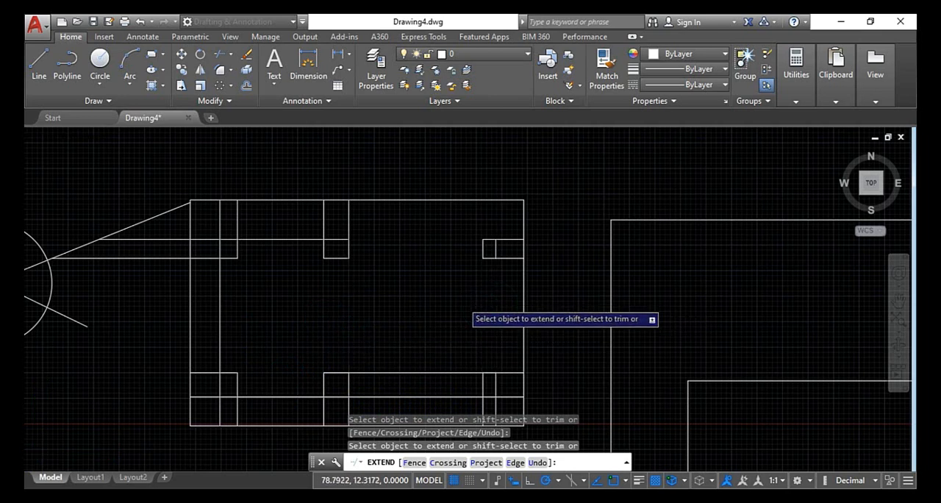
scroll(461, 303, "down", 4)
key("Escape")
key("Escape")
key("Escape")
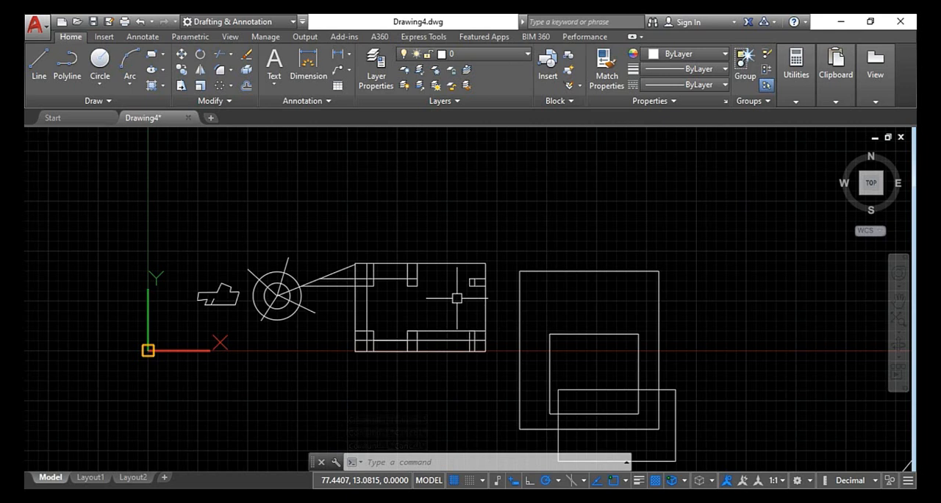
Erase the two horizontal lines between the lower middle and right boxes, the circles' lower-right spoke, the separate diagonal line and the large outer rectangle
key("Escape")
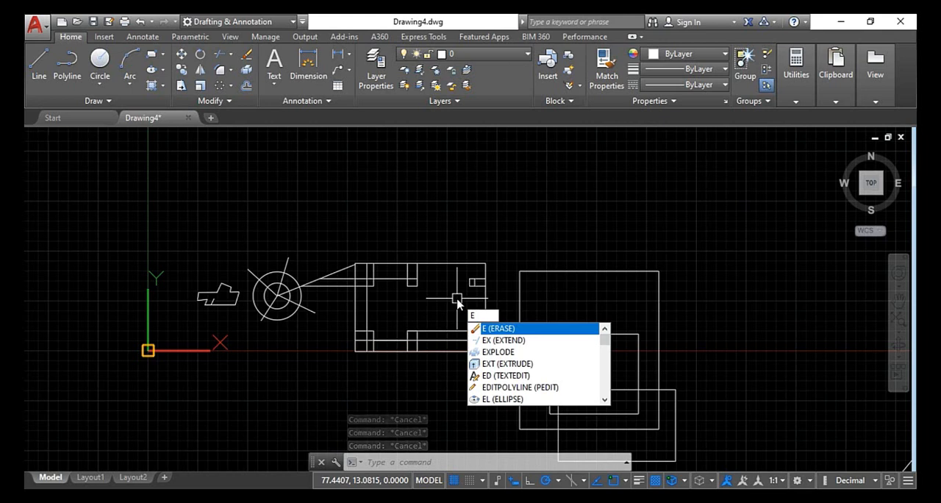
key("Return")
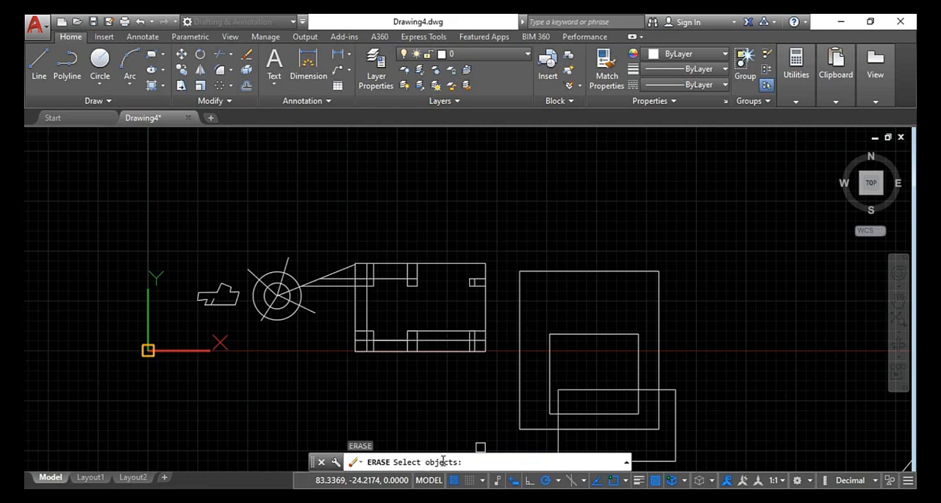
scroll(402, 361, "up", 4)
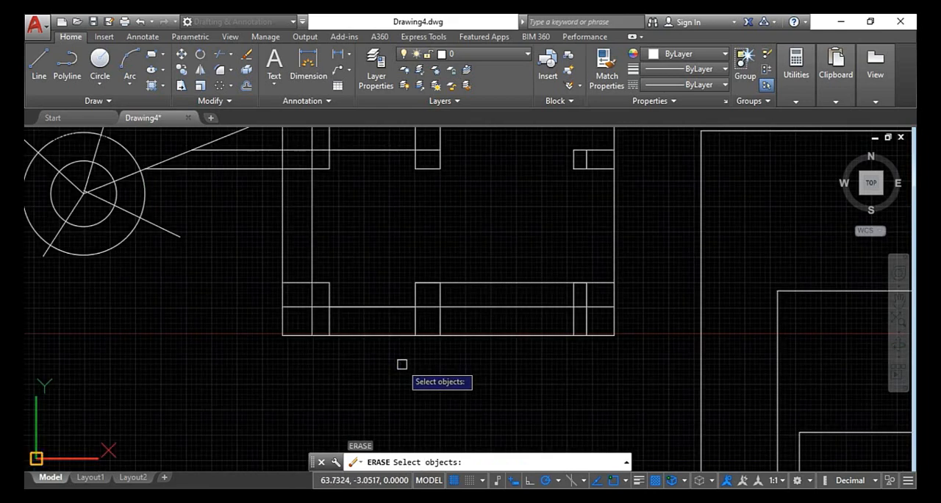
left_click(424, 301)
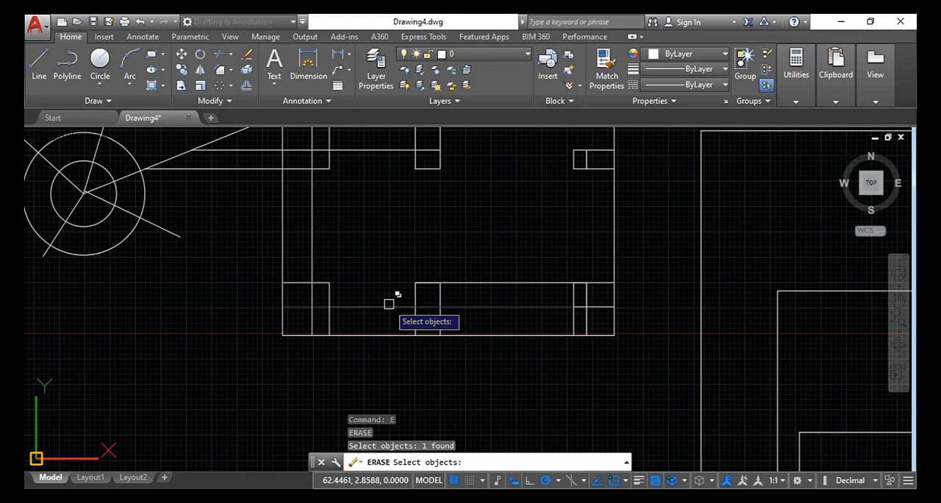
left_click(425, 282)
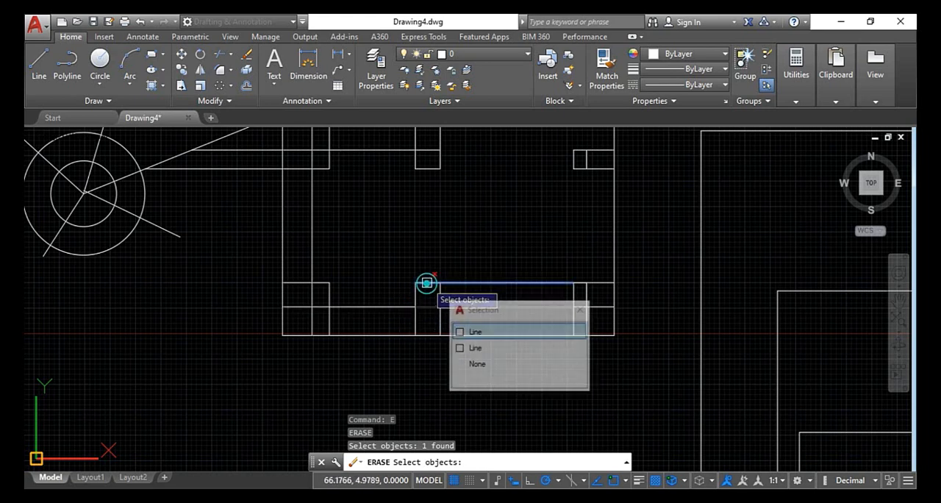
left_click(485, 332)
left_click(463, 335)
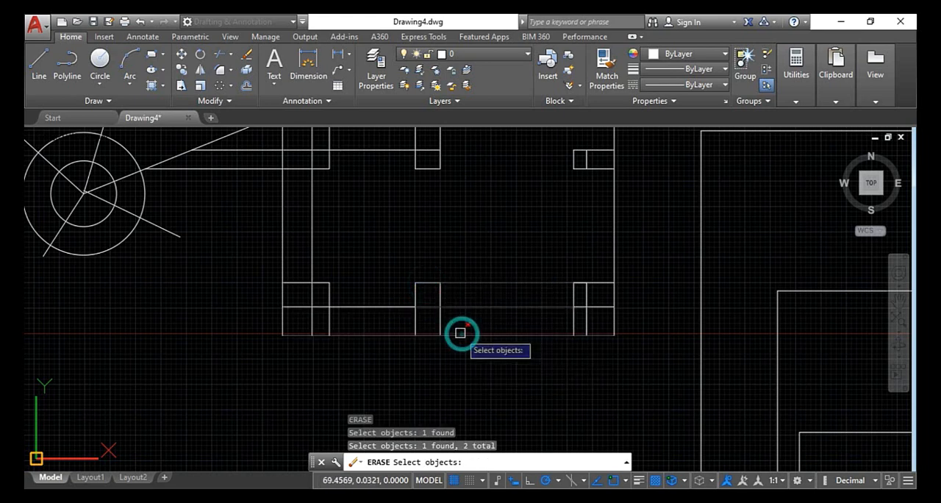
left_click(175, 232)
scroll(180, 237, "down", 5)
scroll(353, 300, "up", 2)
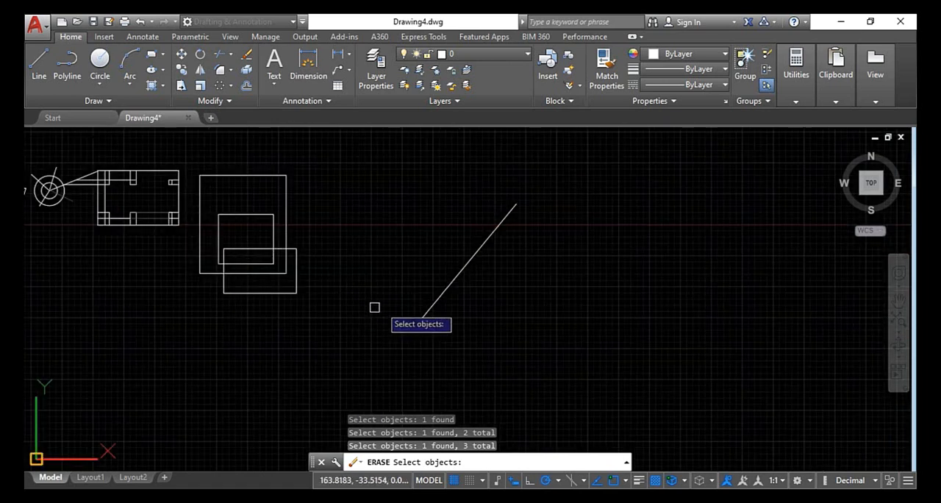
left_click(437, 297)
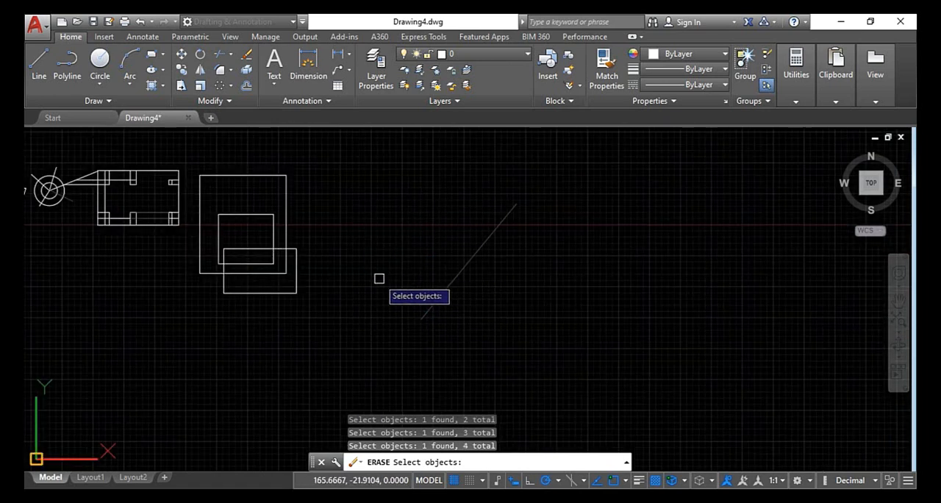
left_click(318, 171)
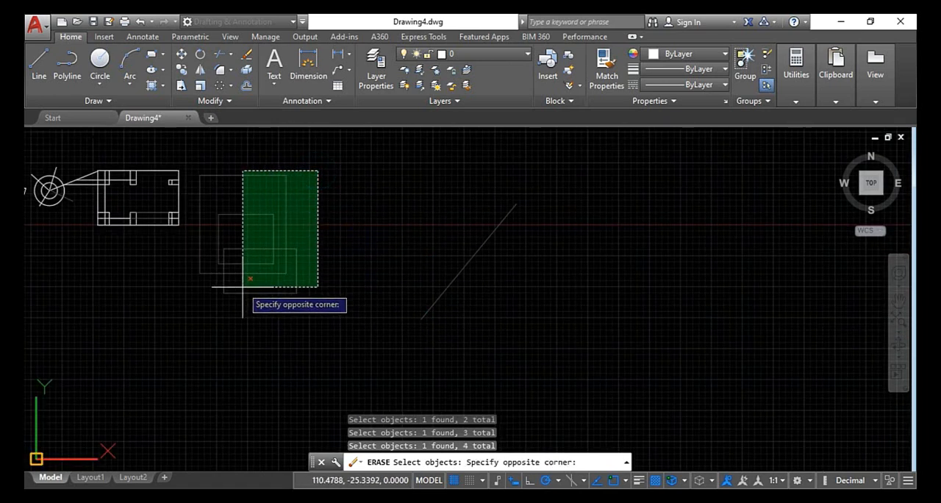
left_click(290, 190)
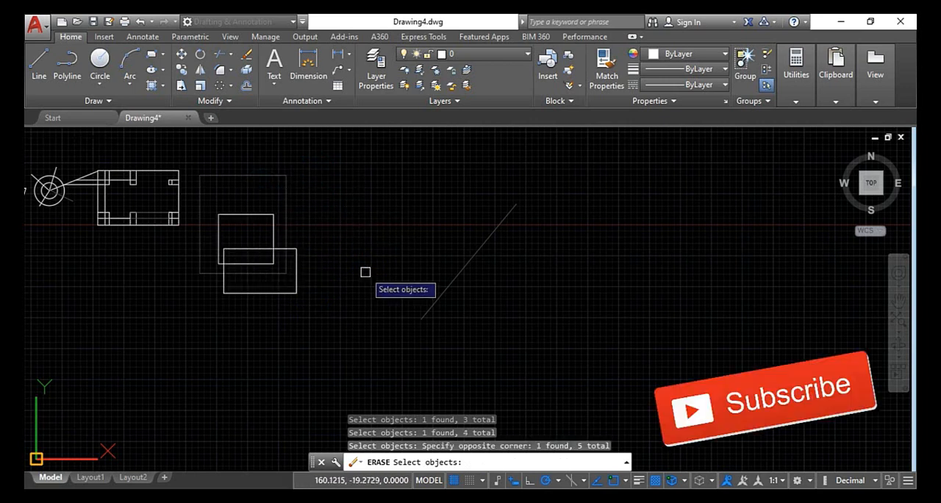
key("Return")
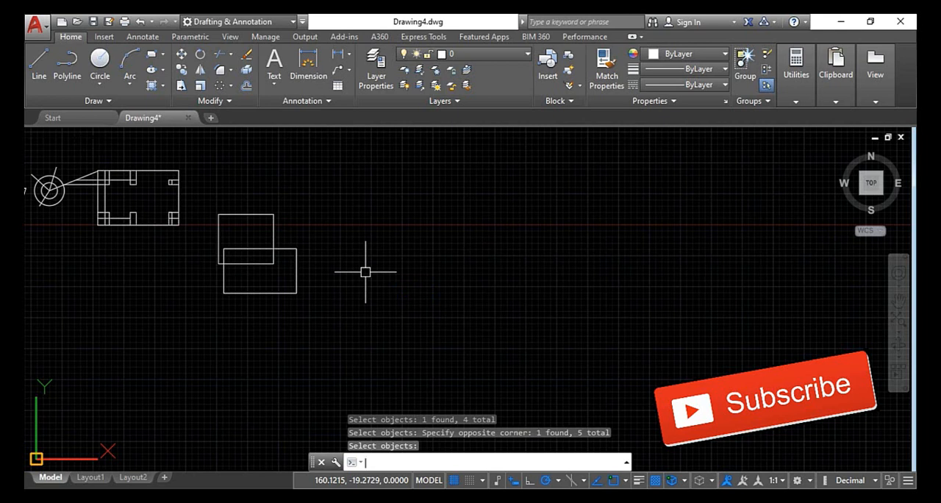
type("E")
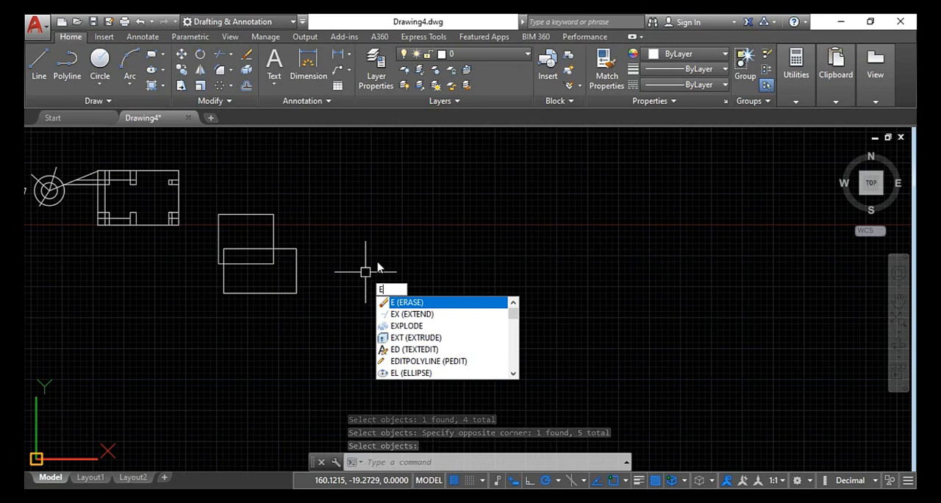
key("Escape")
key("Escape")
key("Escape")
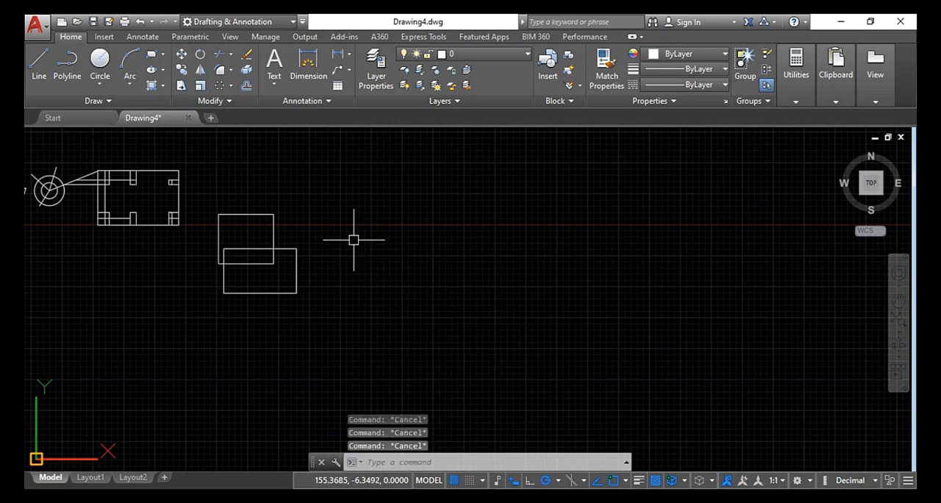
Erase all remaining figures: the two overlapping rectangles, the circle-and-grid drawing and the separate vertical line
left_click(385, 186)
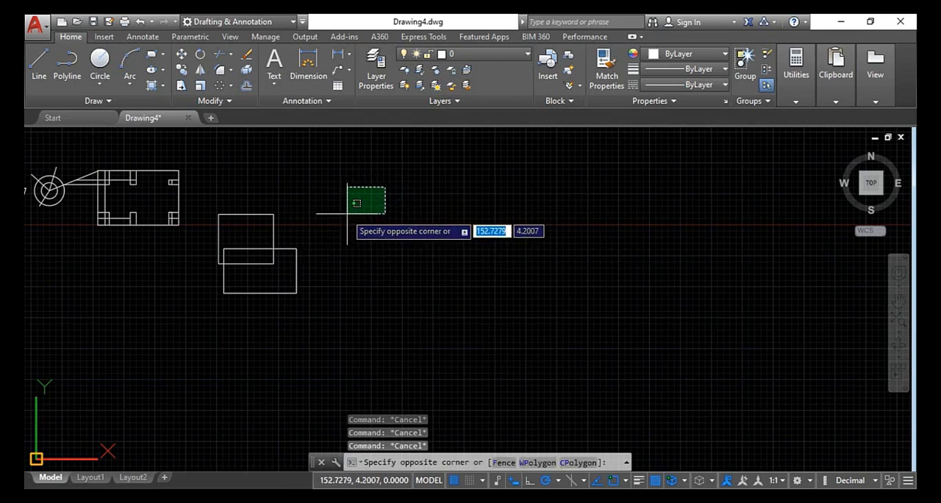
left_click(214, 321)
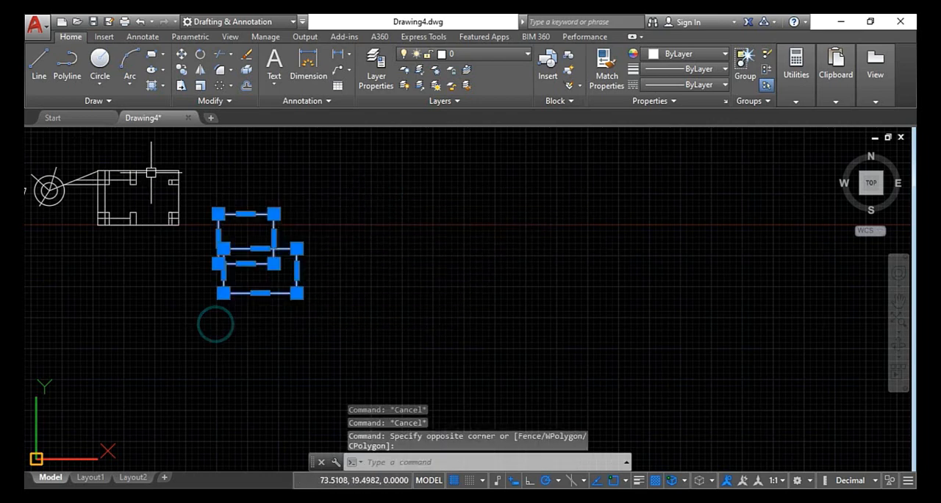
scroll(207, 149, "down", 2)
left_click(200, 173)
left_click(32, 281)
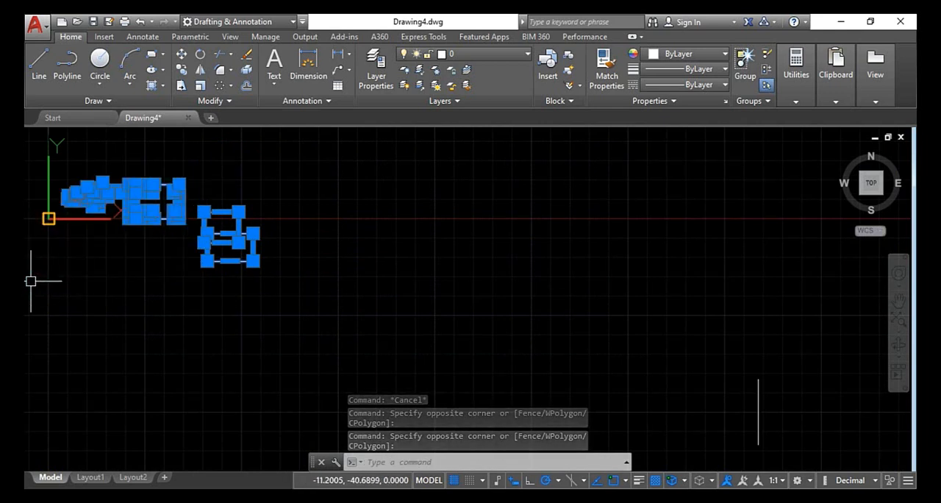
key("Delete")
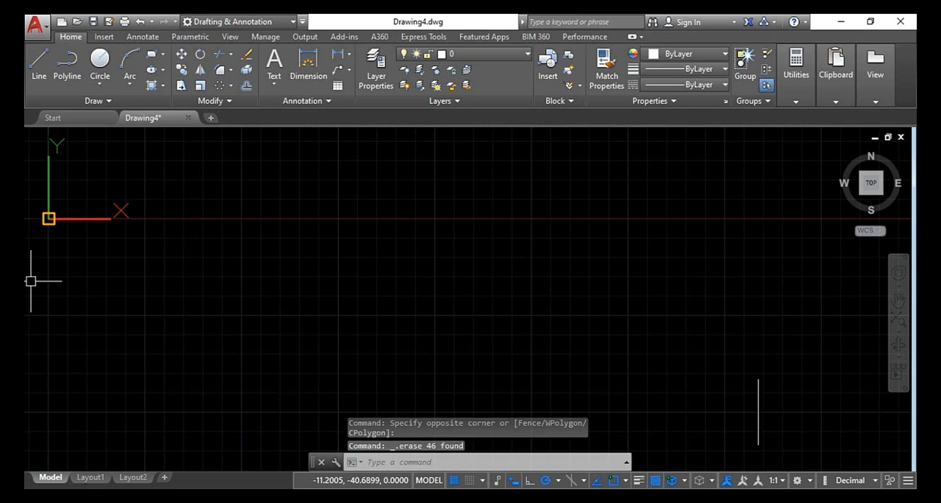
left_click(879, 322)
left_click(653, 430)
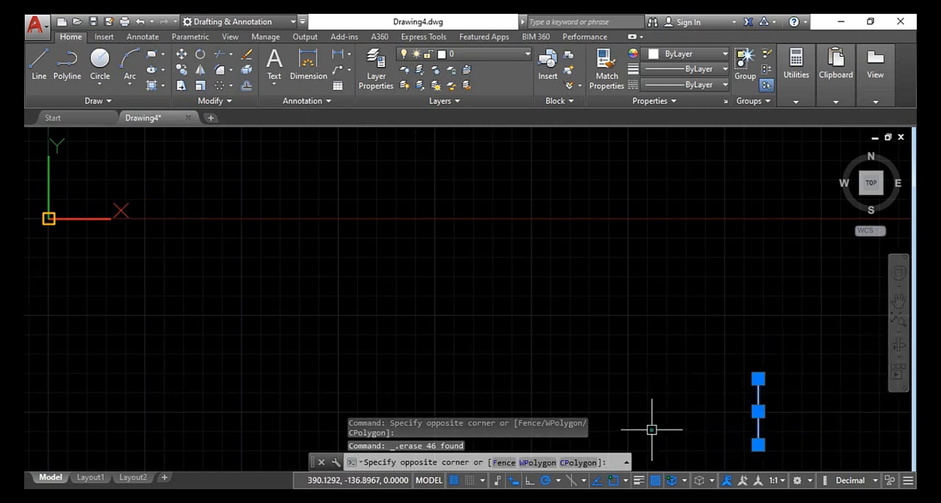
key("Delete")
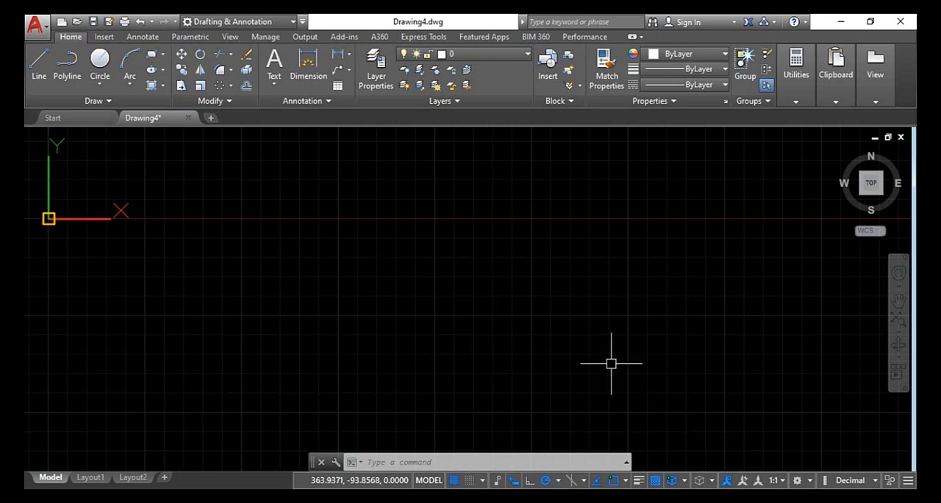
Draw a large rectangle near the origin and a circle to the right of it, centred slightly below its lower edge
left_click(151, 54)
left_click(181, 196)
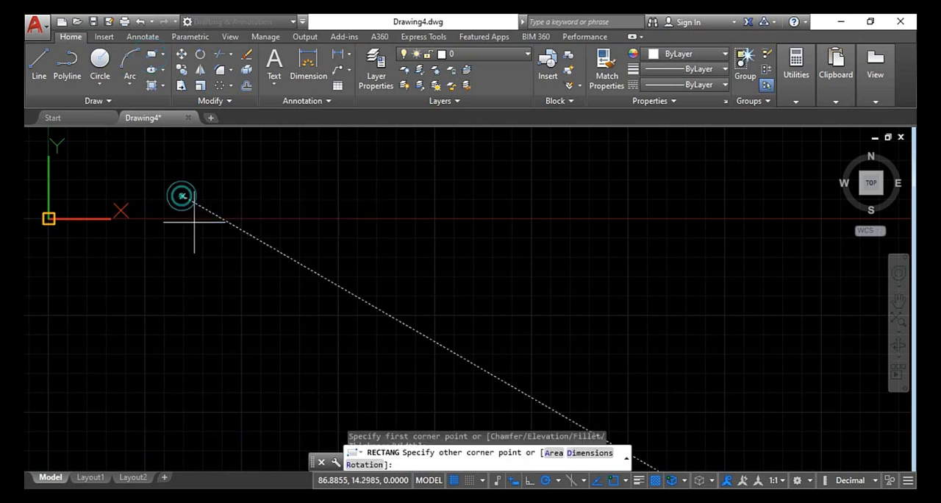
left_click(560, 388)
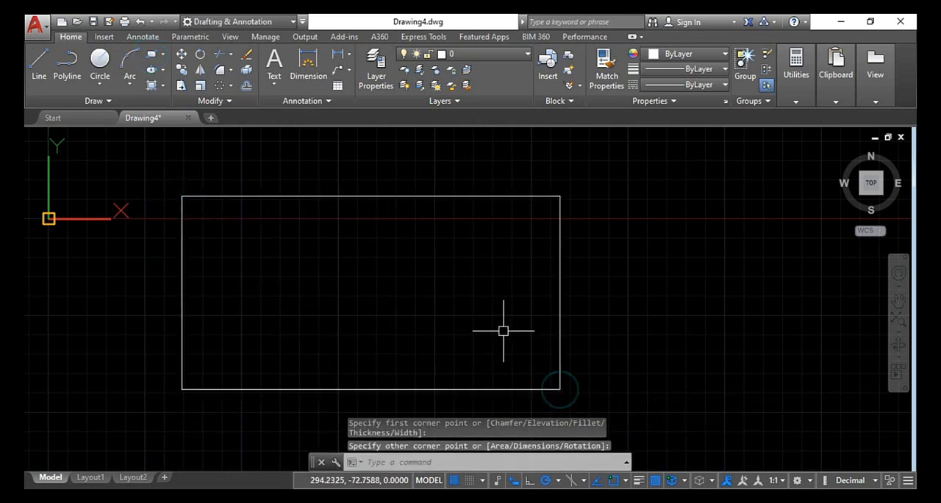
middle_click_drag(502, 327, 211, 135)
left_click(100, 59)
left_click(665, 316)
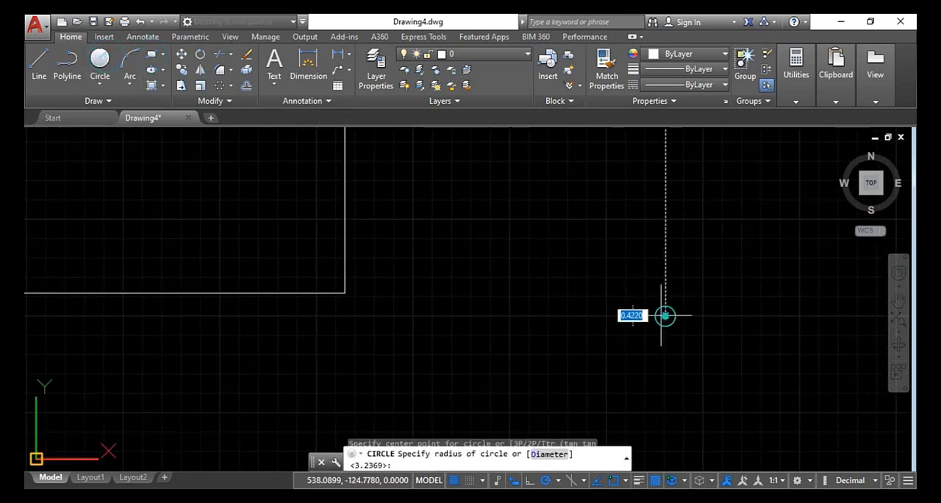
left_click(567, 393)
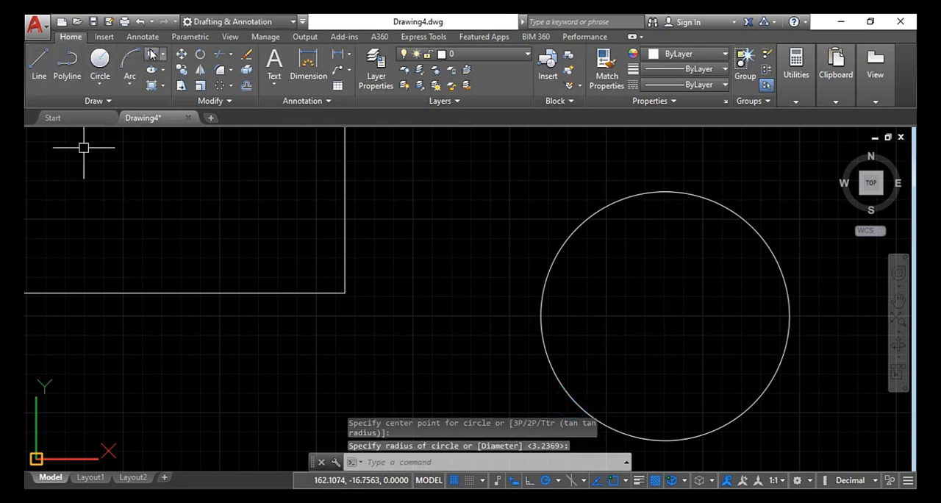
Draw a smaller rectangle below the large one, with its right edge in line with the large rectangle's right edge
left_click(152, 59)
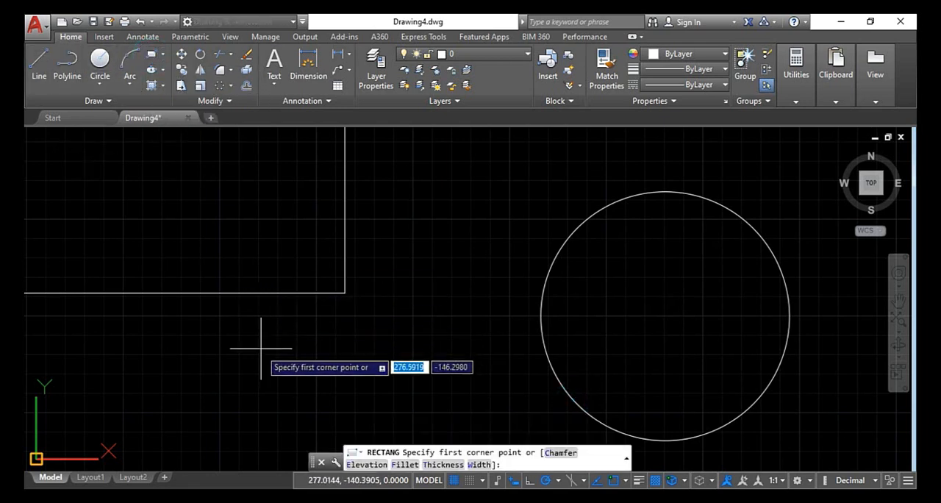
scroll(226, 366, "down", 4)
left_click(178, 409)
left_click(291, 447)
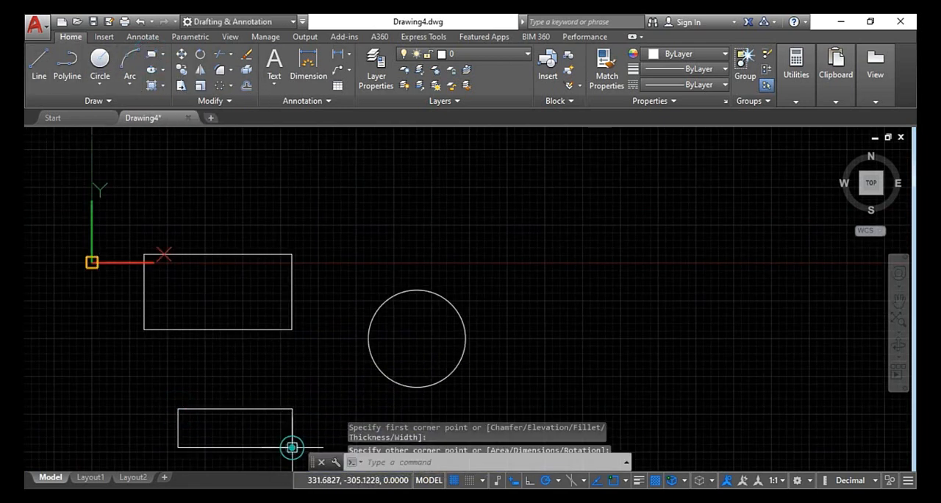
key("Escape")
key("Escape")
key("Escape")
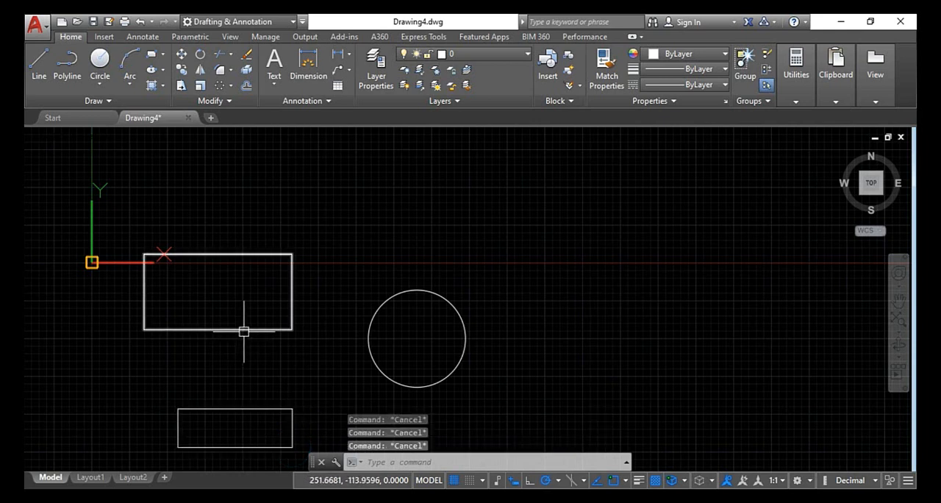
Explode the smaller rectangle, select its upper and left edges individually to check them, and clear the selection
left_click(261, 408)
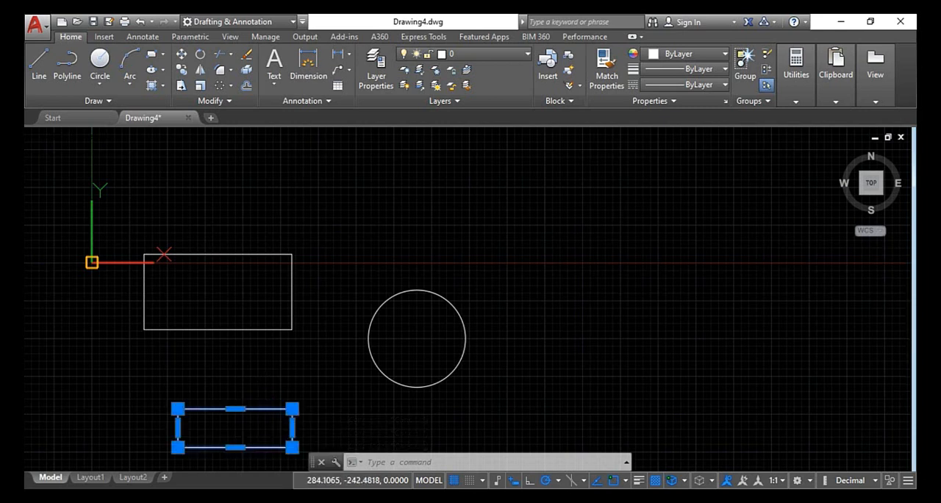
type("x")
key("Return")
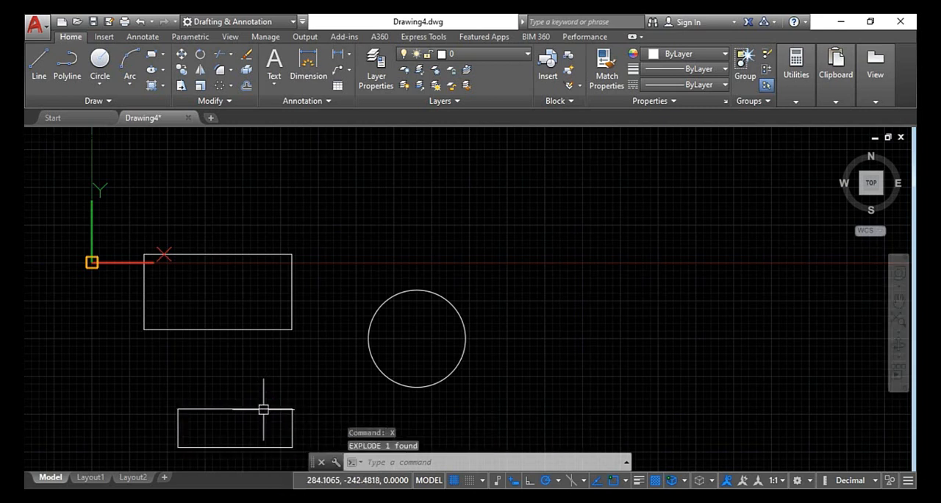
left_click(262, 408)
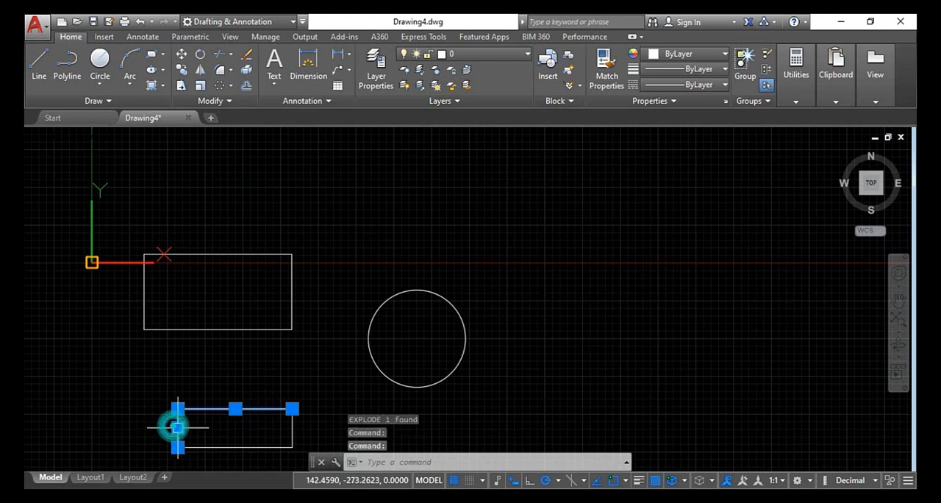
key("Escape")
key("Escape")
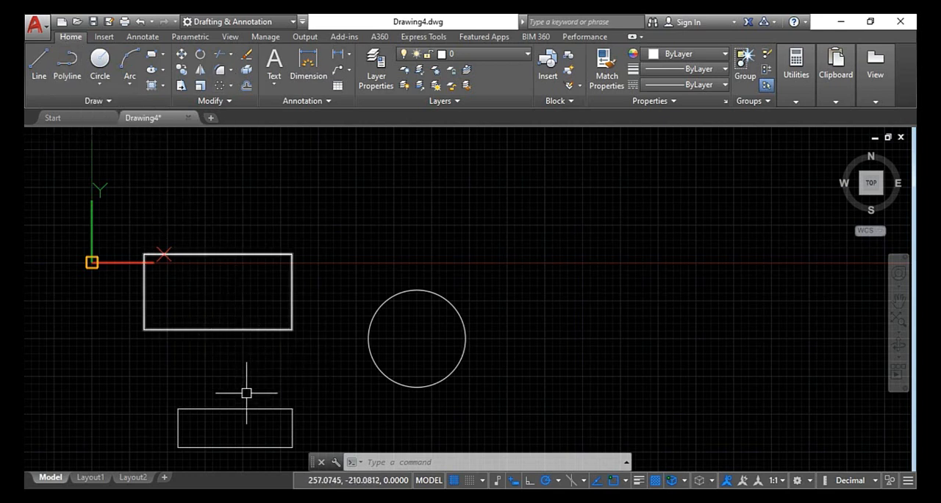
scroll(252, 415, "up", 2)
key("Escape")
key("Escape")
key("Escape")
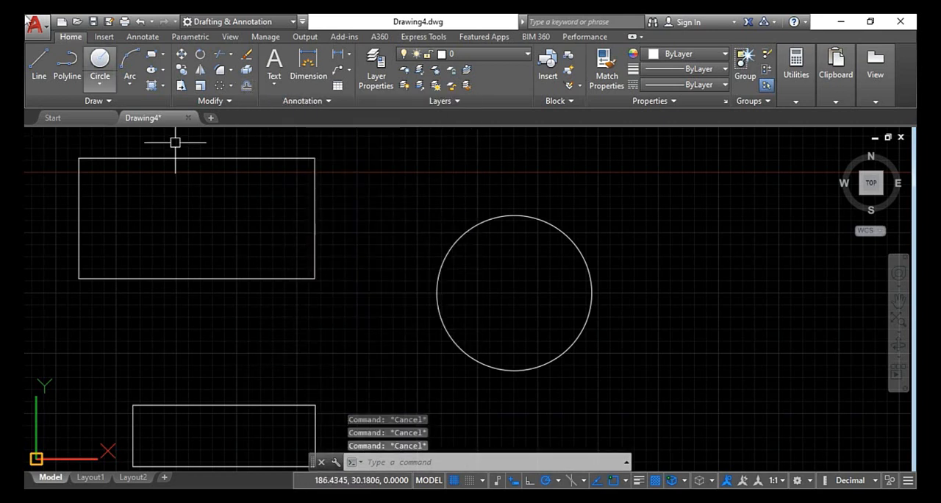
left_click(36, 25)
left_click(346, 210)
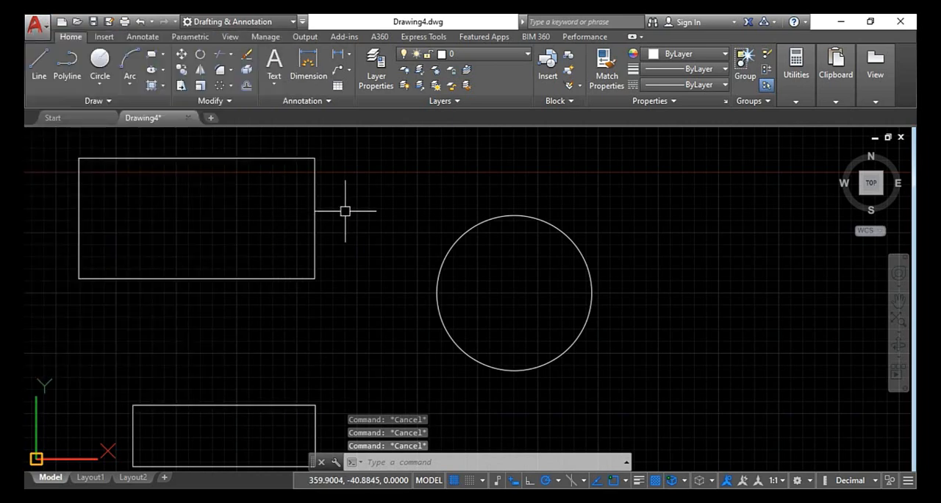
scroll(342, 213, "down", 4)
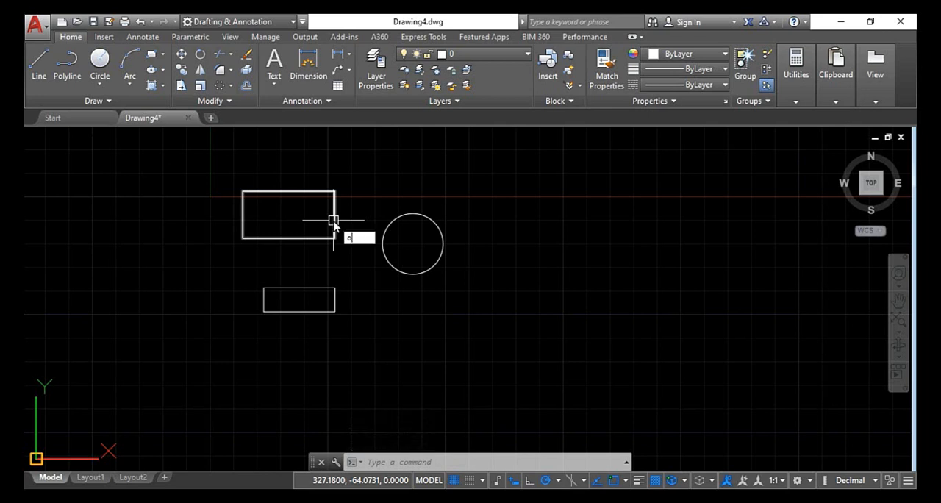
key("Return")
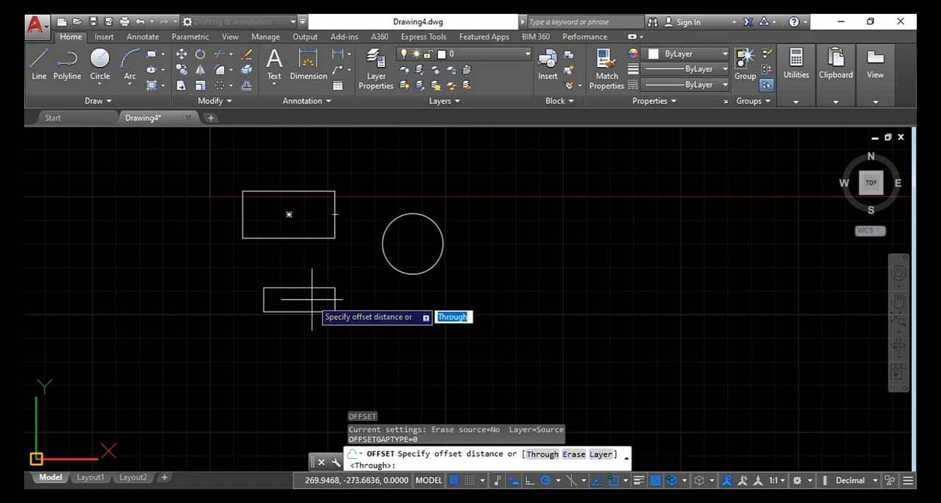
key("Escape")
key("Escape")
key("Escape")
scroll(273, 300, "up", 2)
scroll(323, 250, "down", 2)
scroll(346, 258, "down", 2)
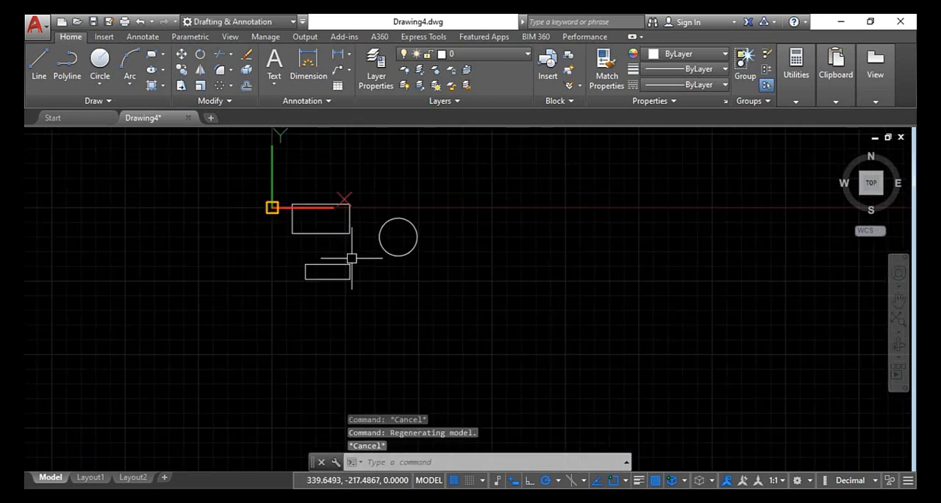
key("Escape")
scroll(351, 258, "up", 2)
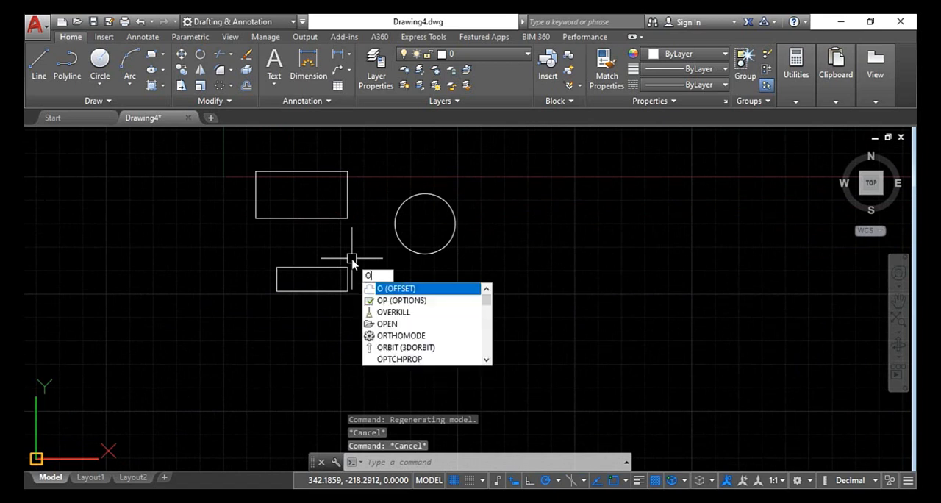
key("Return")
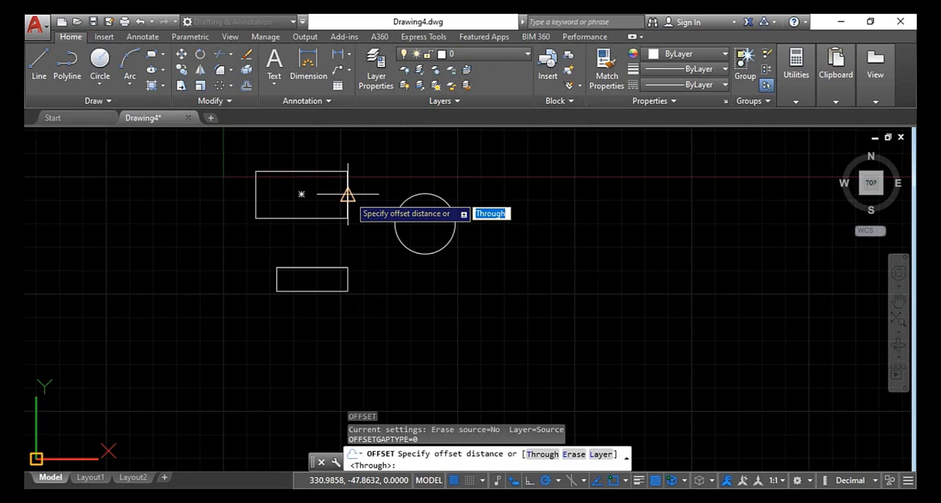
key("Return")
key("Escape")
key("Escape")
key("Escape")
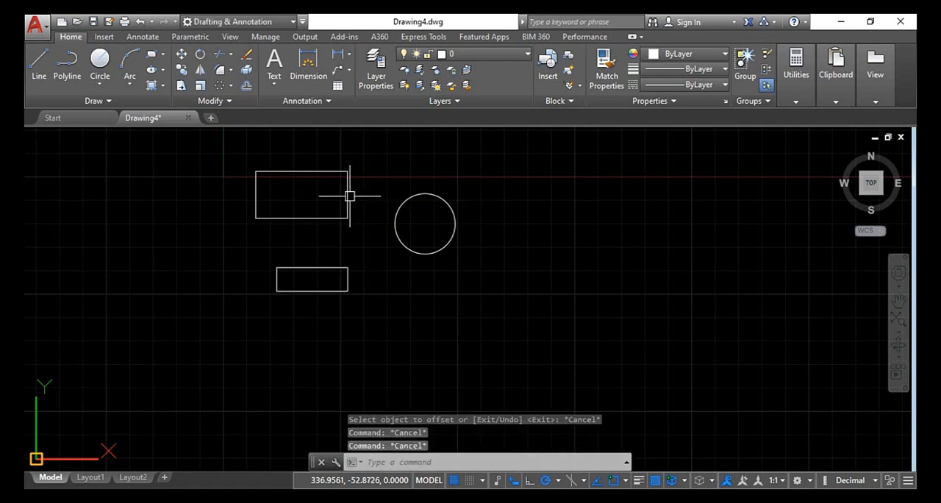
Offset the large rectangle inward by 10, using the Through option
key("Return")
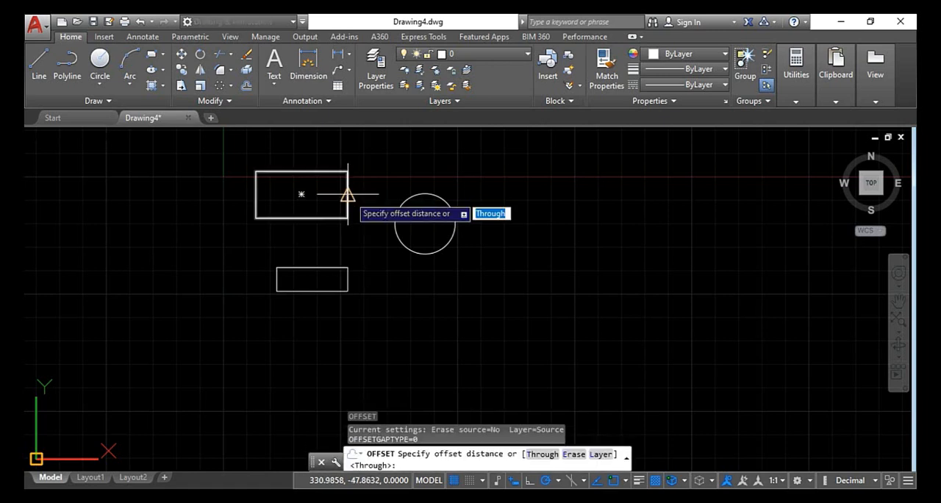
key("Return")
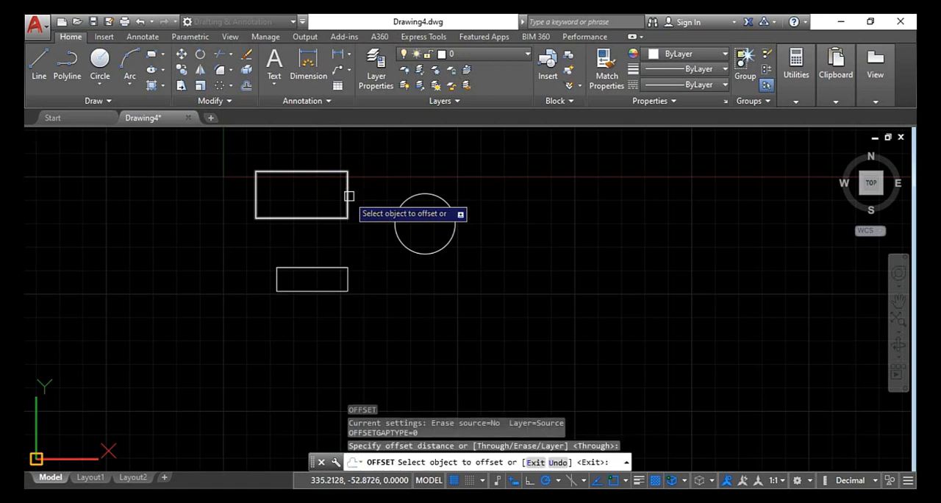
left_click(348, 196)
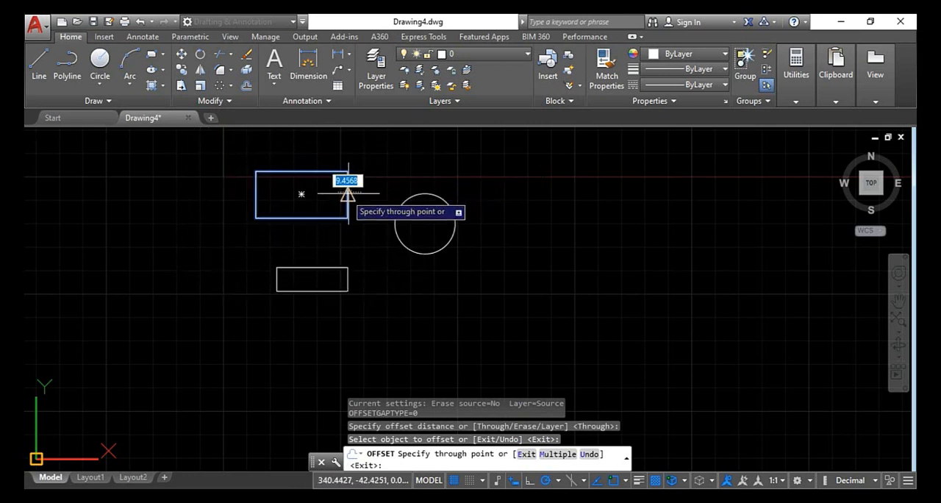
scroll(334, 197, "up", 4)
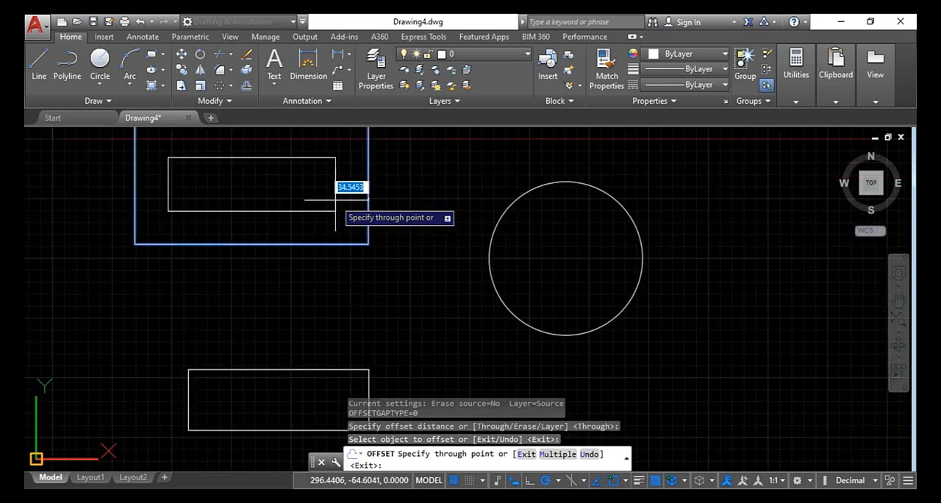
type("10")
key("Return")
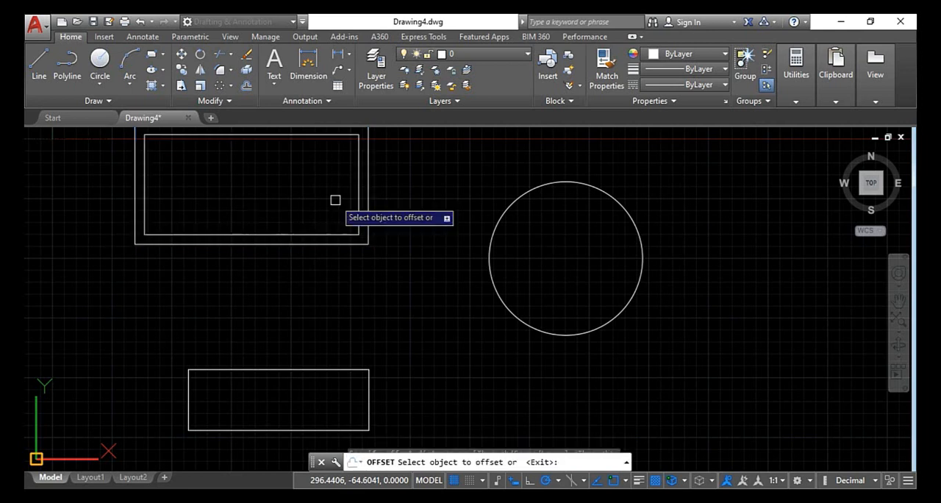
Offset the new inner rectangle inward by 10 and the resulting innermost rectangle inward by 20, and leave Offset
left_click(362, 188)
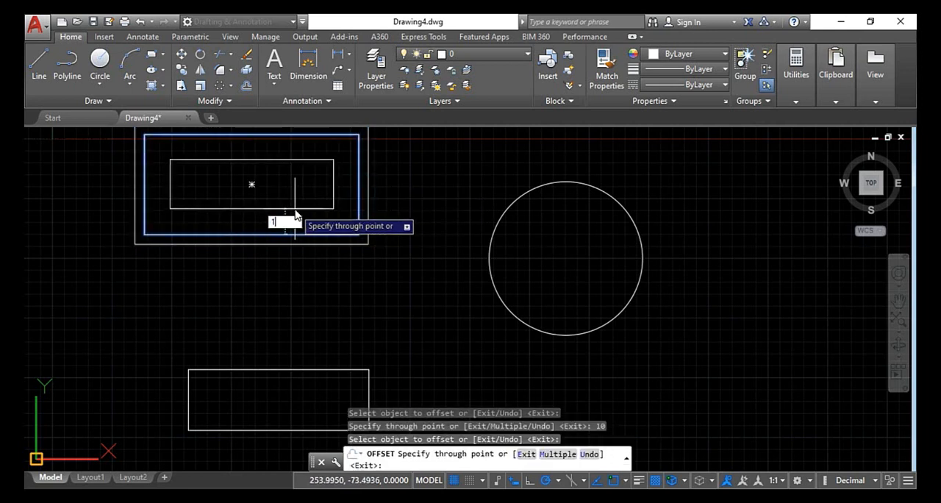
key("Return")
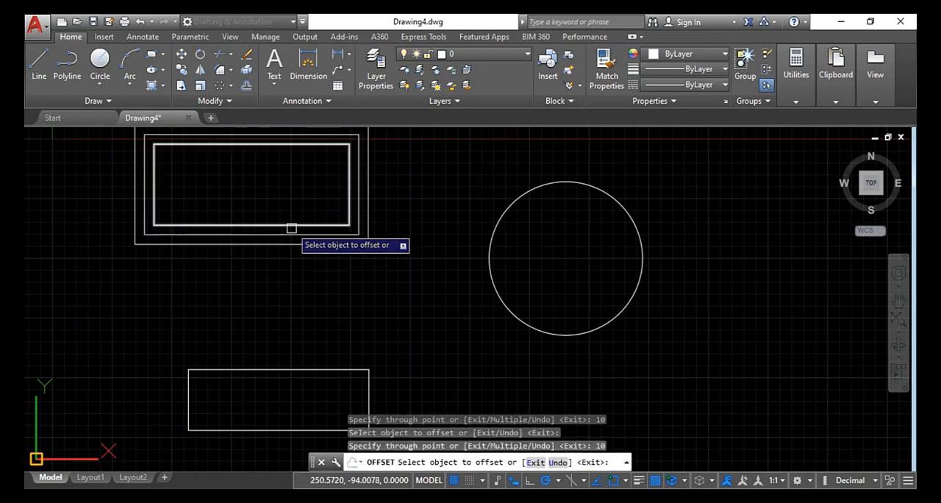
left_click(291, 225)
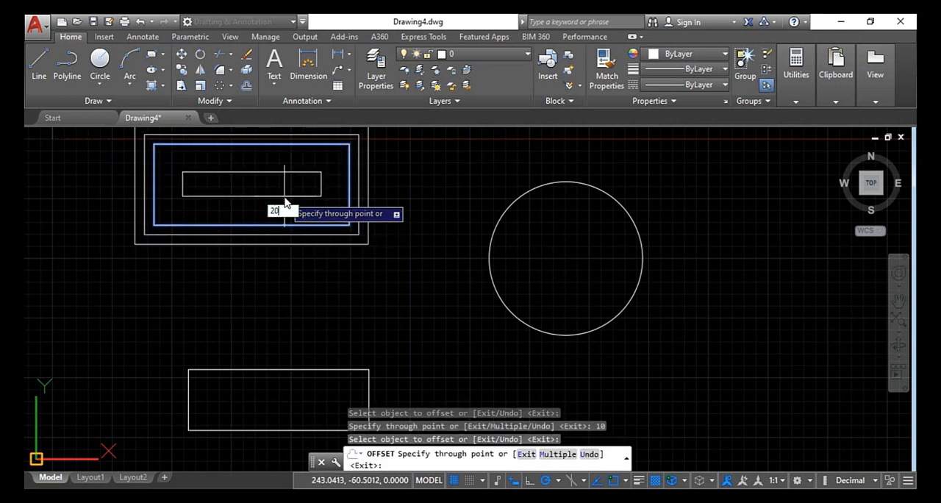
key("Return")
key("Escape")
key("Escape")
key("Escape")
key("Escape")
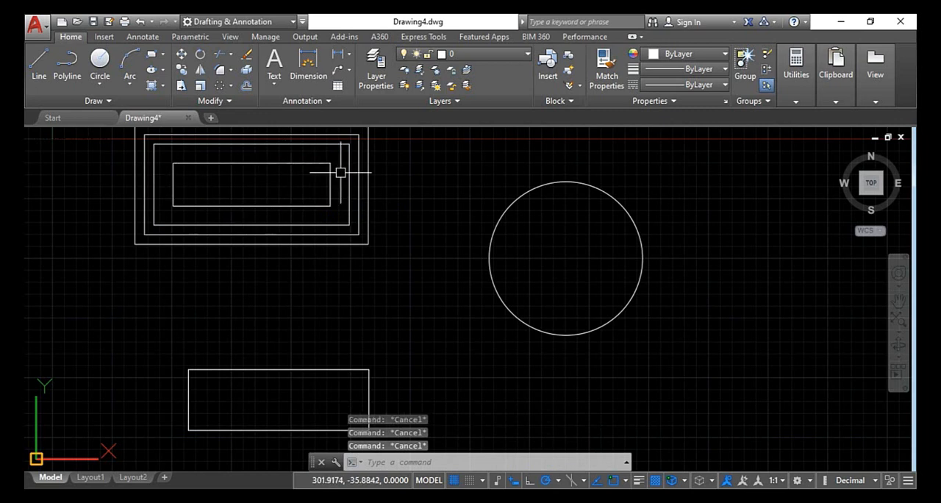
scroll(343, 204, "down", 2)
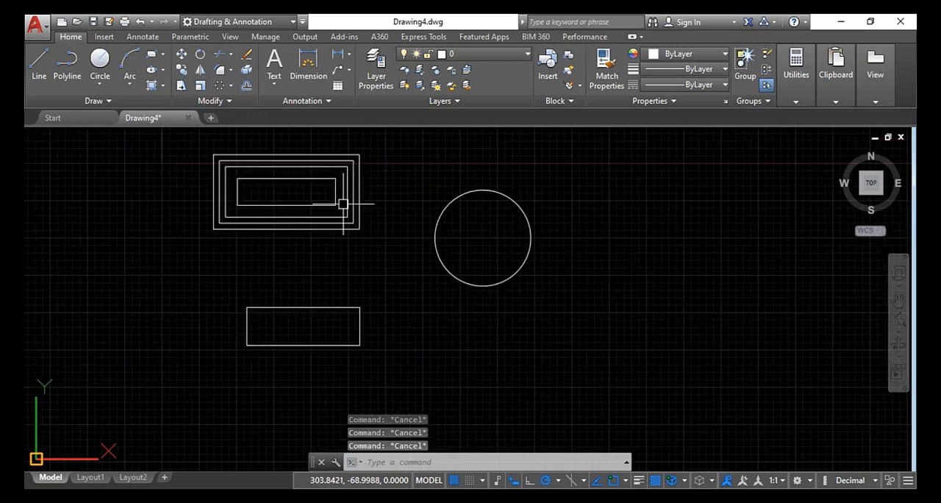
Offset the smaller rectangle's right and upper edges inward through freely picked points, try the lower edge too, and leave Offset
key("Return")
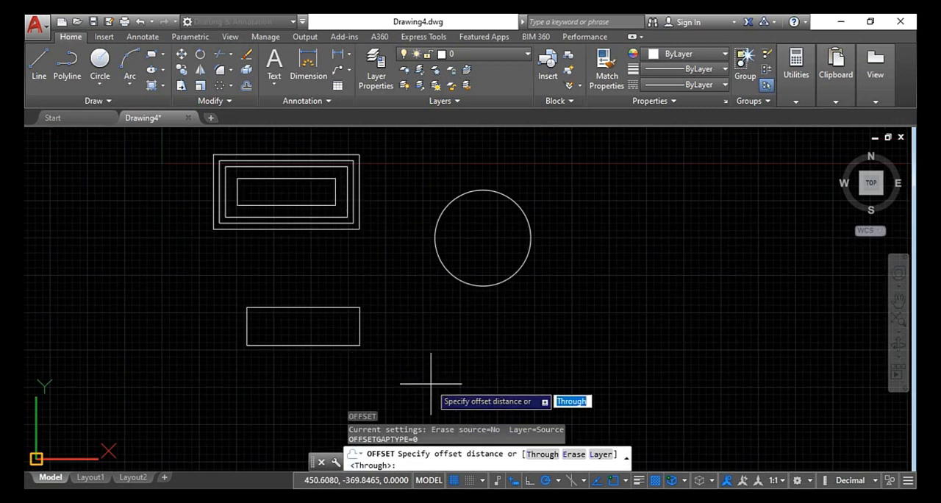
key("Return")
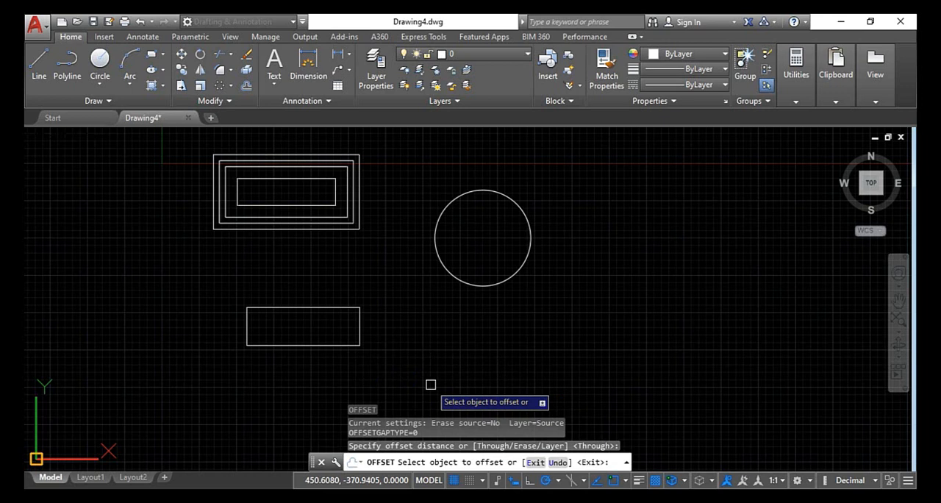
left_click(363, 338)
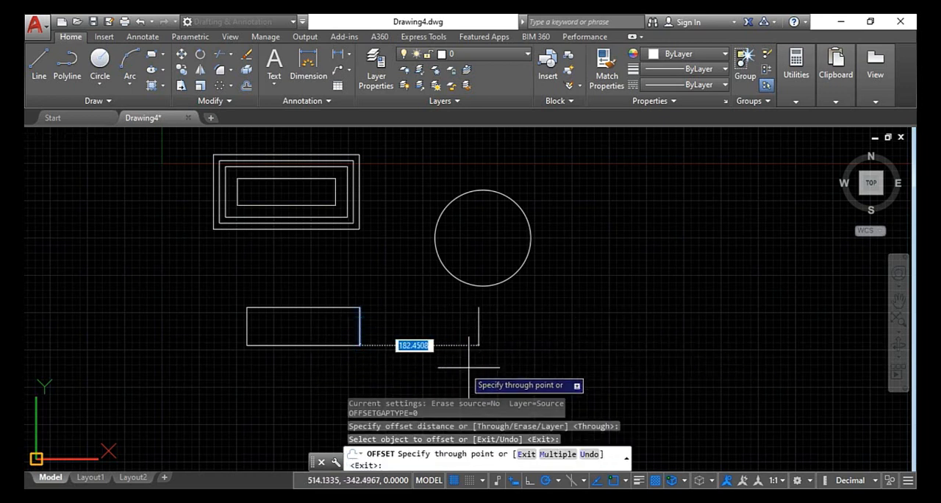
left_click(339, 345)
left_click(345, 318)
left_click(342, 316)
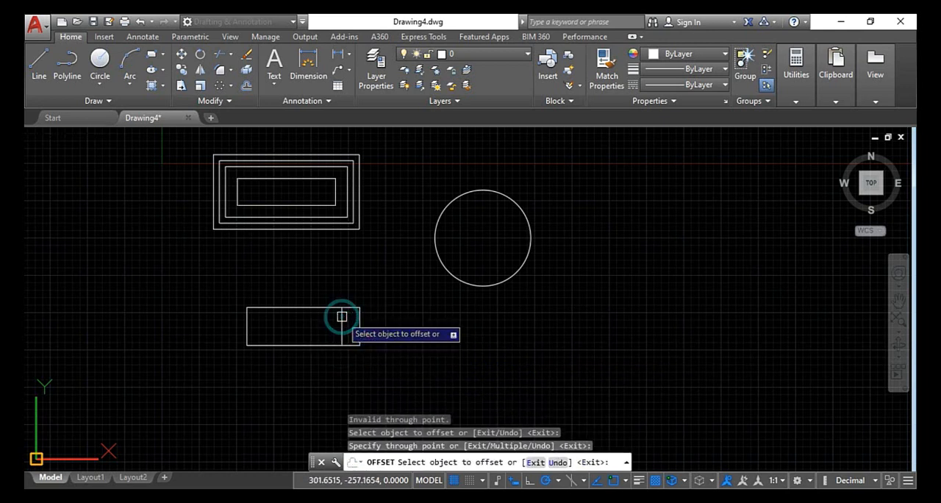
left_click(322, 308)
left_click(324, 321)
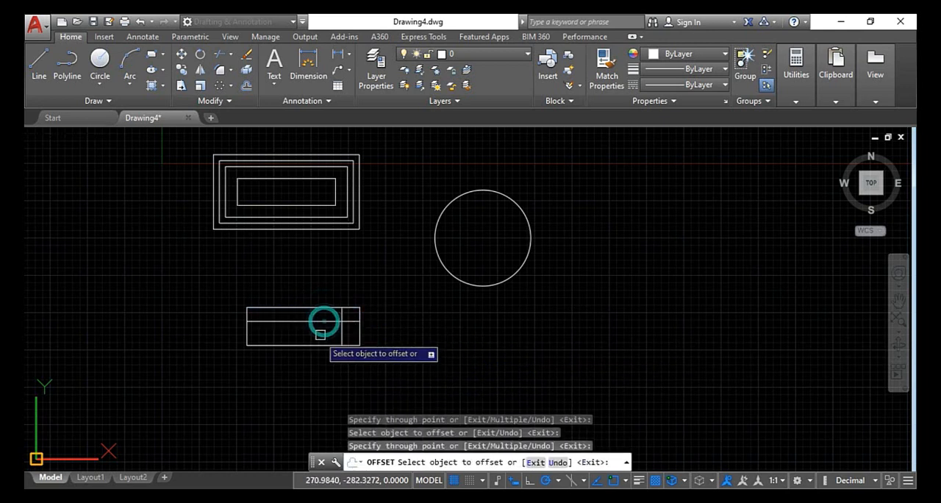
left_click(316, 344)
left_click(322, 332)
key("Return")
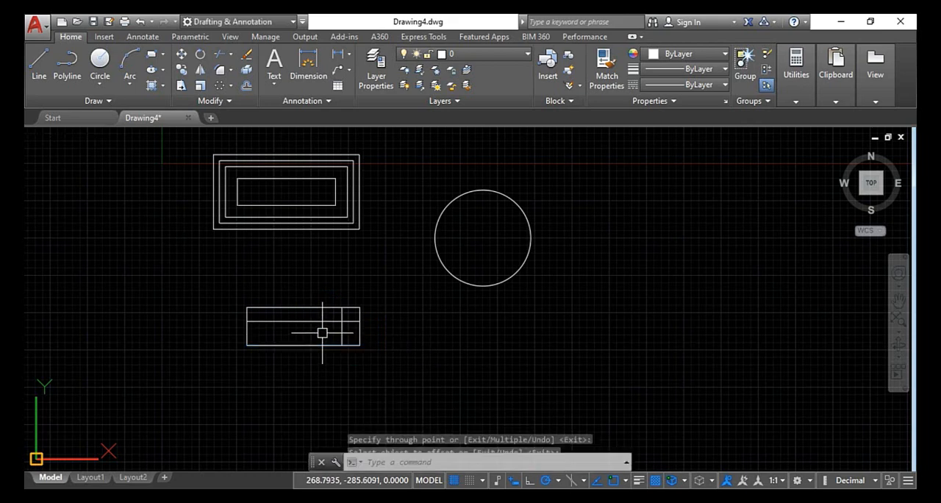
key("Escape")
key("Escape")
key("Escape")
Delete the two offset lines inside the smaller rectangle
scroll(345, 330, "up", 2)
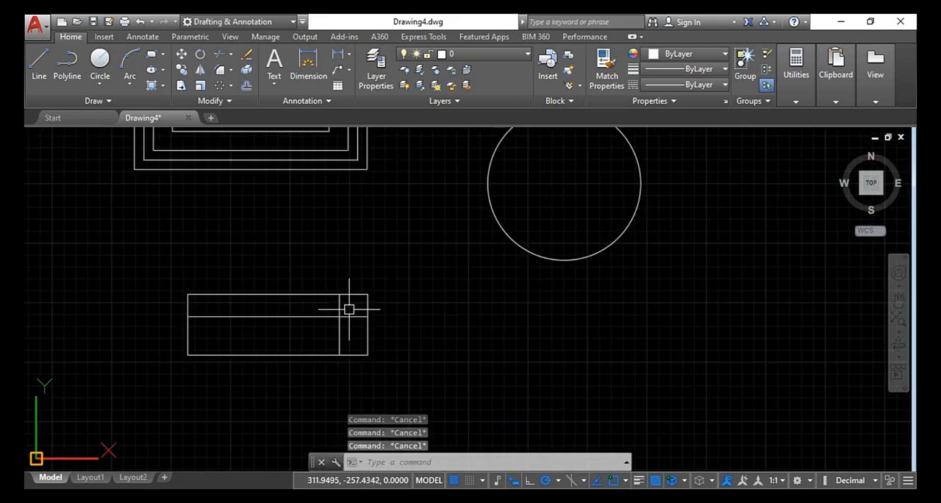
scroll(348, 309, "up", 2)
left_click(349, 308)
left_click(297, 338)
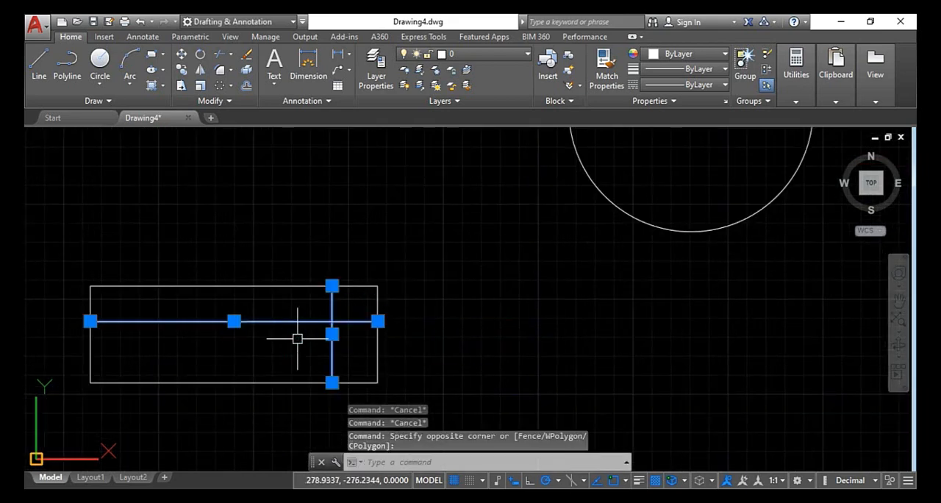
key("Delete")
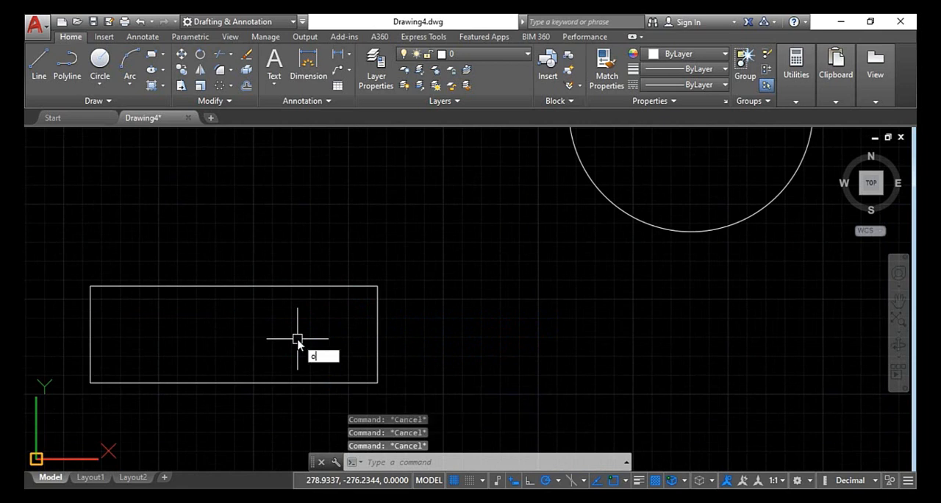
Offset the smaller rectangle's right edge by 10 to both its inner and outer sides
type("o")
key("Return")
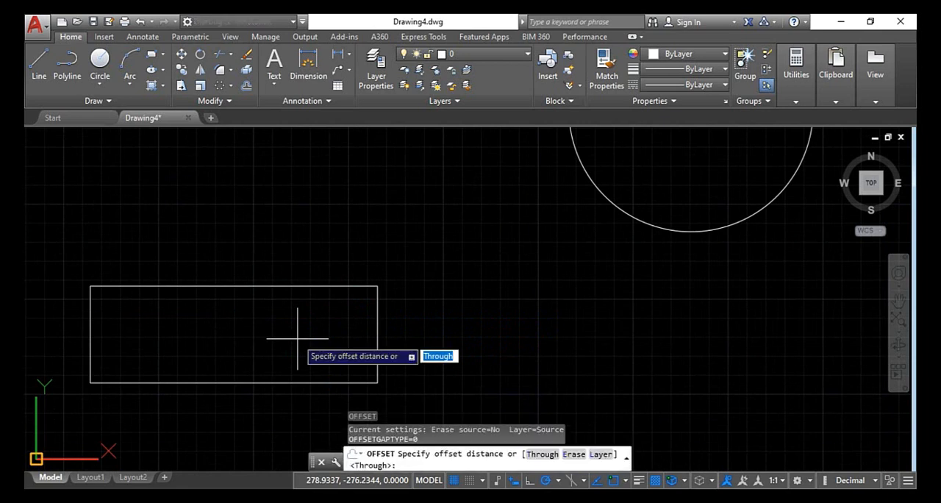
left_click(415, 466)
key("Return")
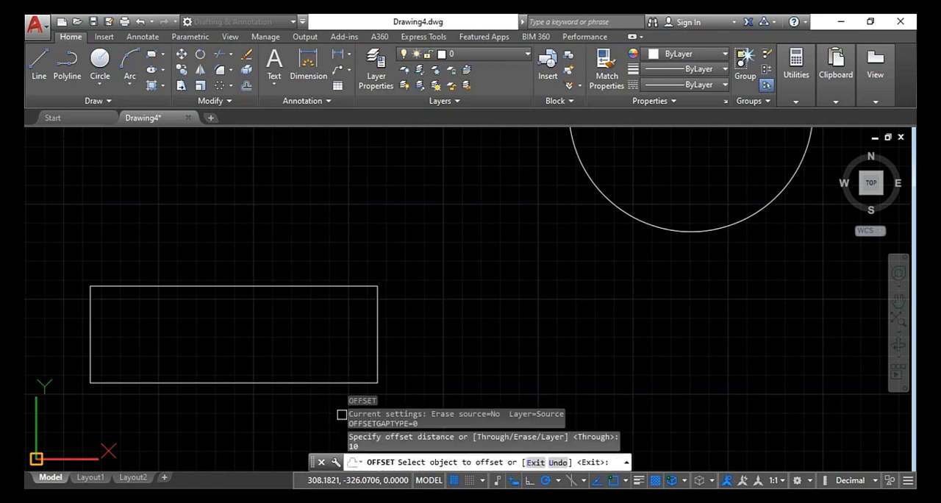
left_click(376, 309)
left_click(360, 316)
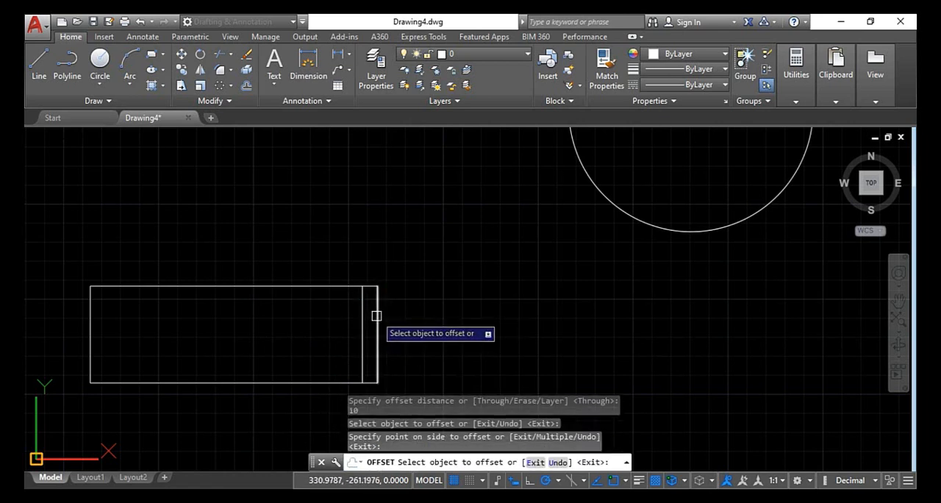
left_click(378, 316)
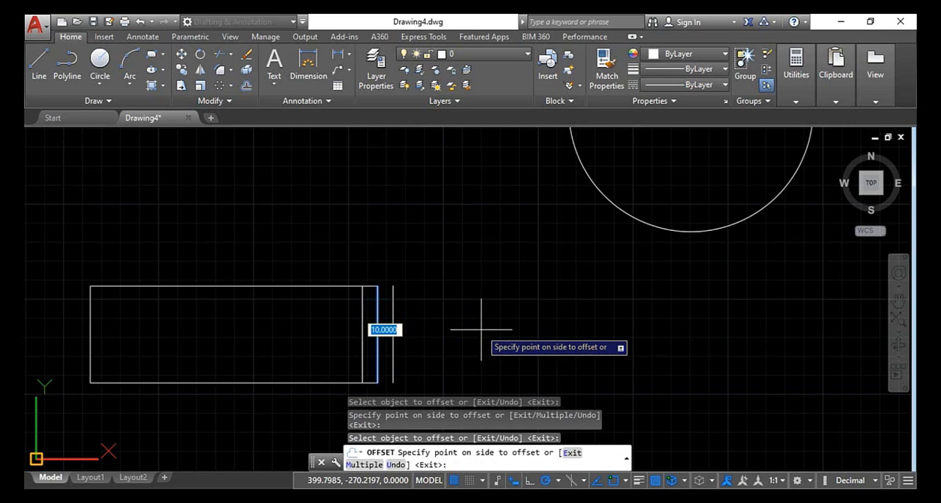
left_click(481, 330)
Offset the smaller rectangle's upper edge by 10, both outward and inward, and leave Offset
left_click(217, 286)
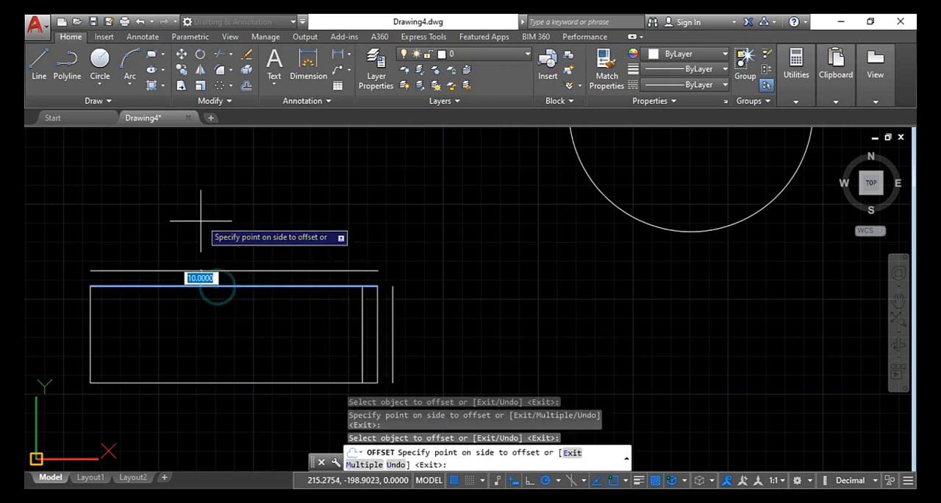
left_click(202, 219)
left_click(193, 286)
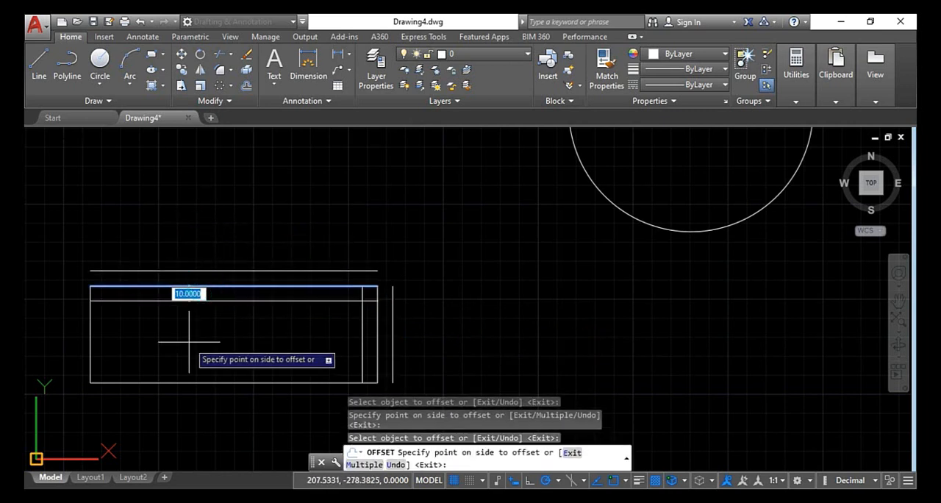
left_click(189, 341)
key("Escape")
key("Escape")
key("Escape")
Offset the circle by 20, once inward and once outward
scroll(276, 310, "down", 4)
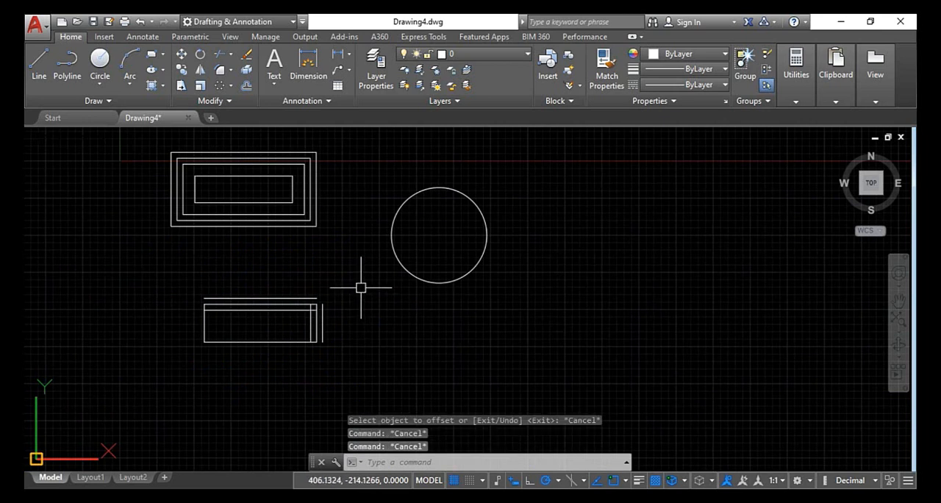
type("o")
key("Return")
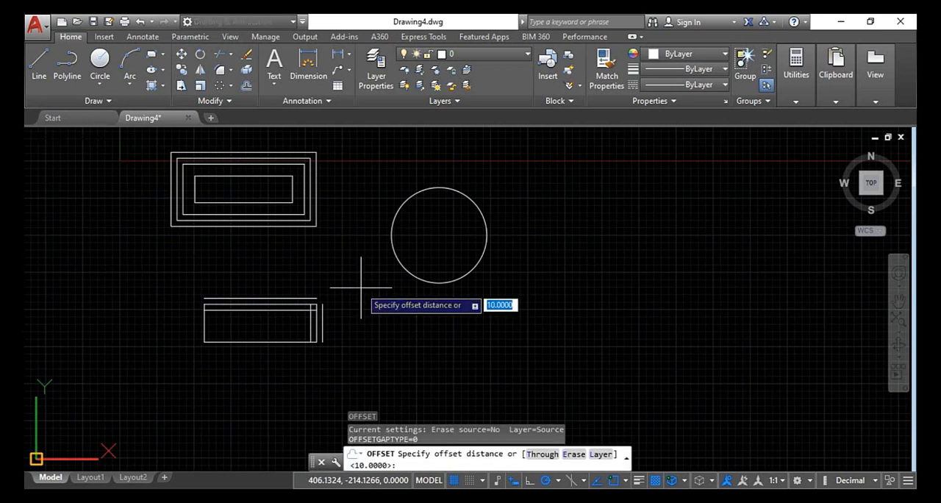
type("20")
key("Return")
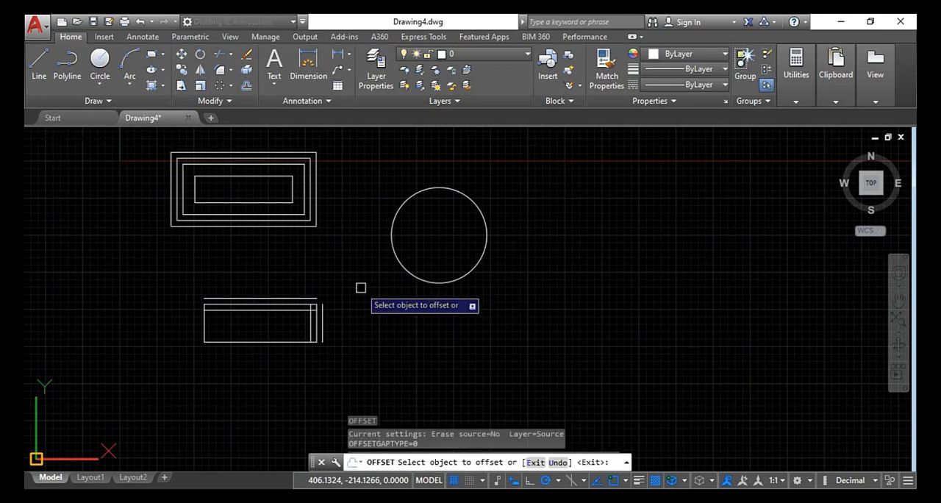
left_click(397, 259)
left_click(413, 249)
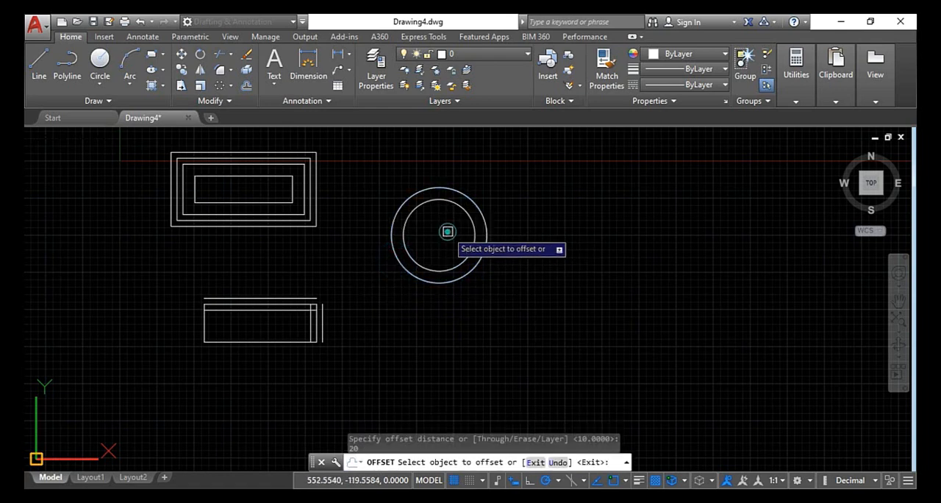
left_click(415, 275)
left_click(406, 311)
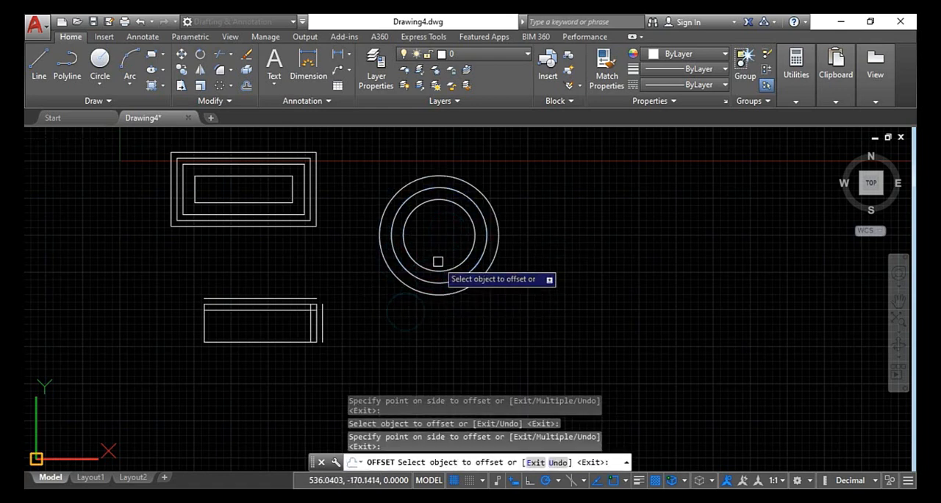
Offset the innermost circle inward by 20 and leave Offset
left_click(430, 268)
left_click(423, 231)
scroll(513, 258, "down", 4)
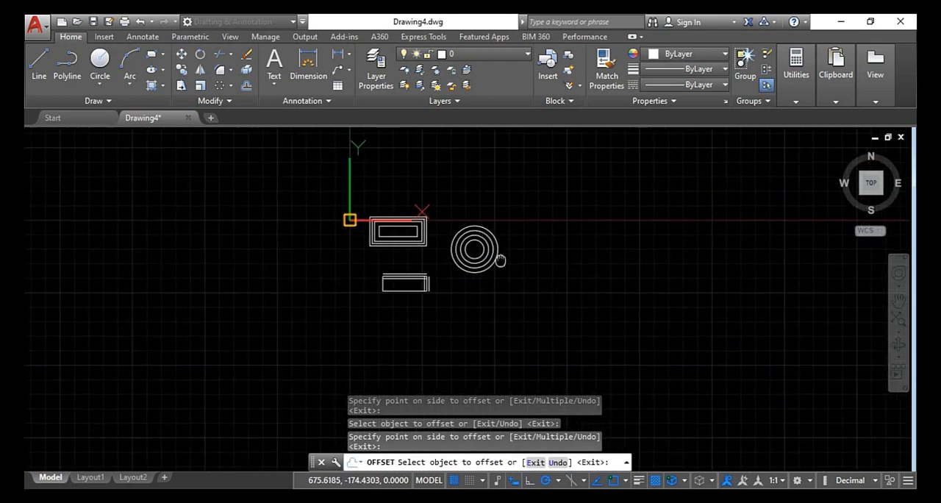
middle_click_drag(500, 257, 246, 216)
key("Escape")
key("Escape")
key("Escape")
Draw a large rectangle about 970 by 670 in the empty area to the right of the concentric circles
type("r")
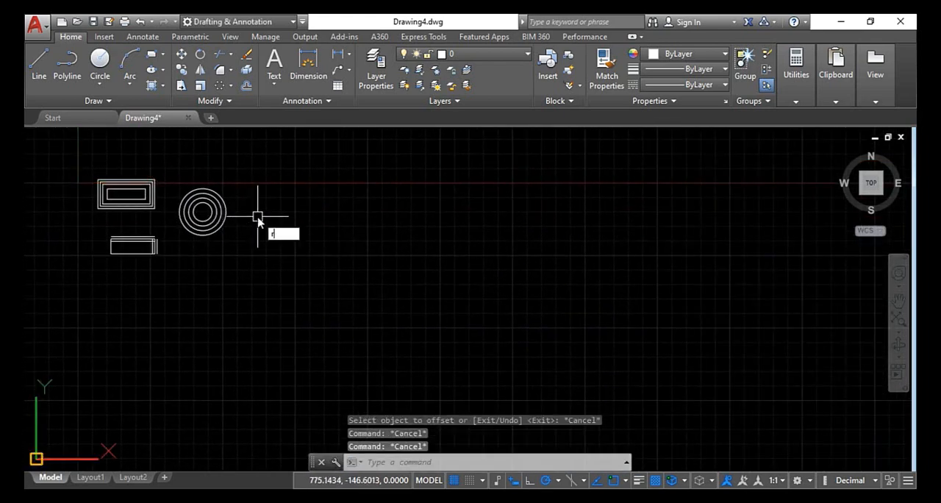
type("e")
key("Return")
key("Escape")
key("Escape")
key("Escape")
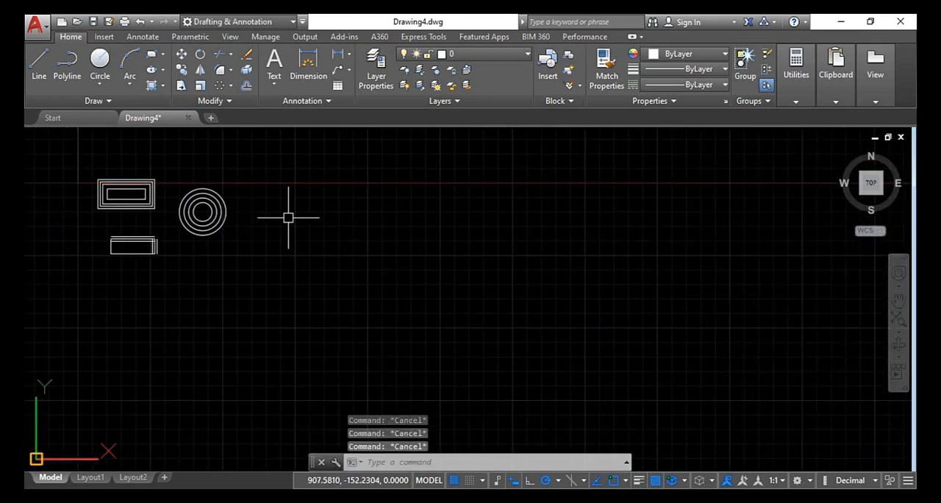
key("Return")
left_click(289, 218)
left_click(515, 380)
key("Escape")
key("Escape")
key("Escape")
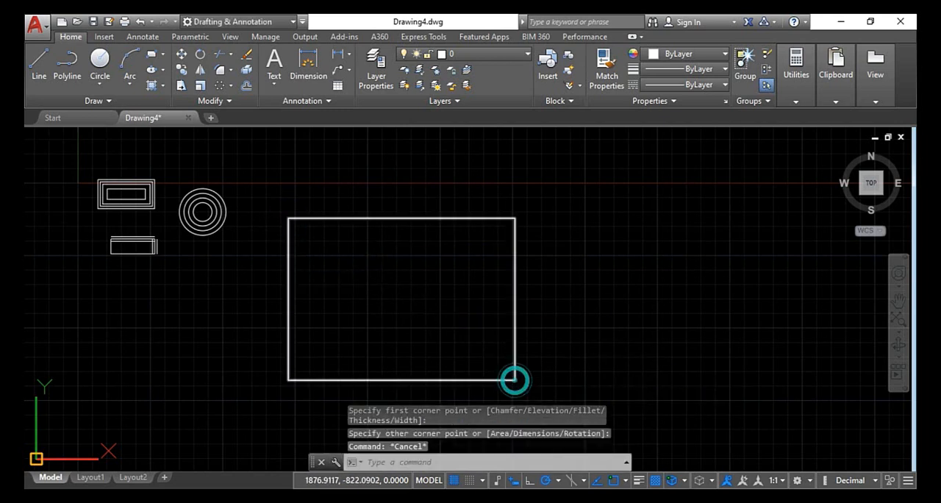
Explode the new large rectangle into separate lines
type("x")
key("Return")
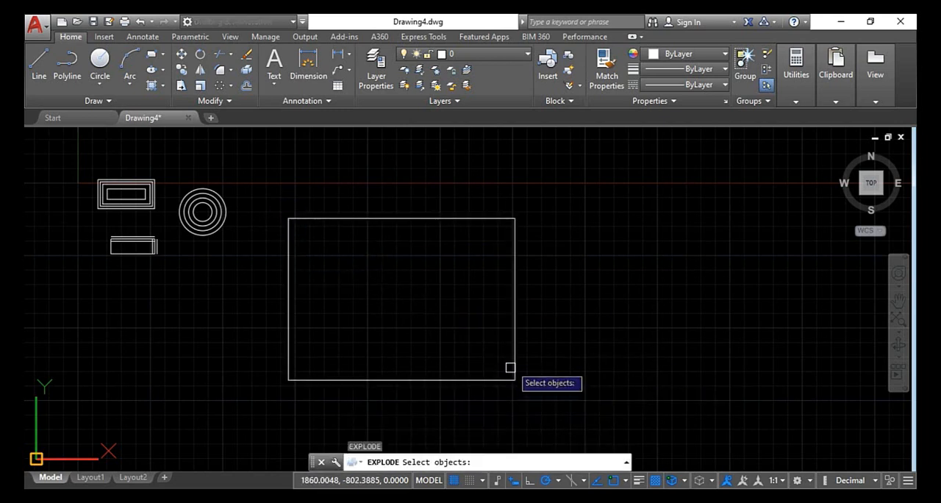
left_click(515, 360)
key("Return")
key("Escape")
key("Escape")
key("Escape")
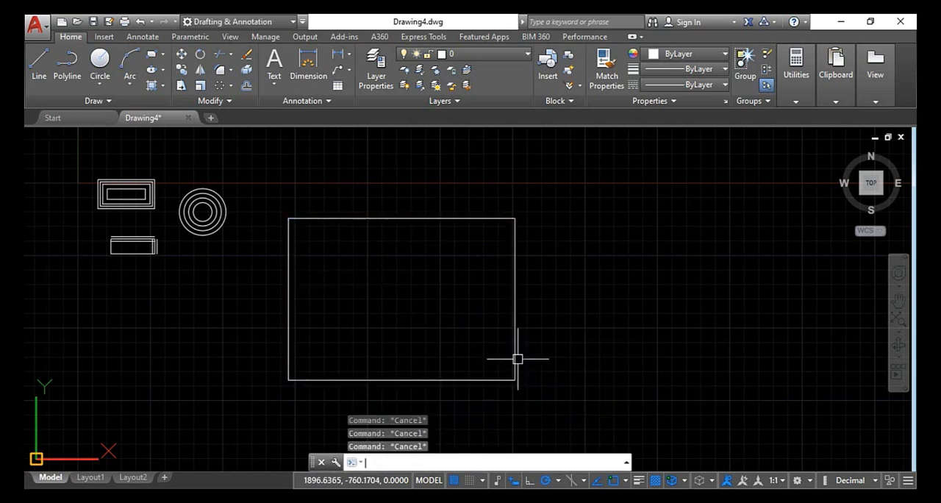
Offset the exploded large rectangle's right edge inward by 15
type("o")
key("Return")
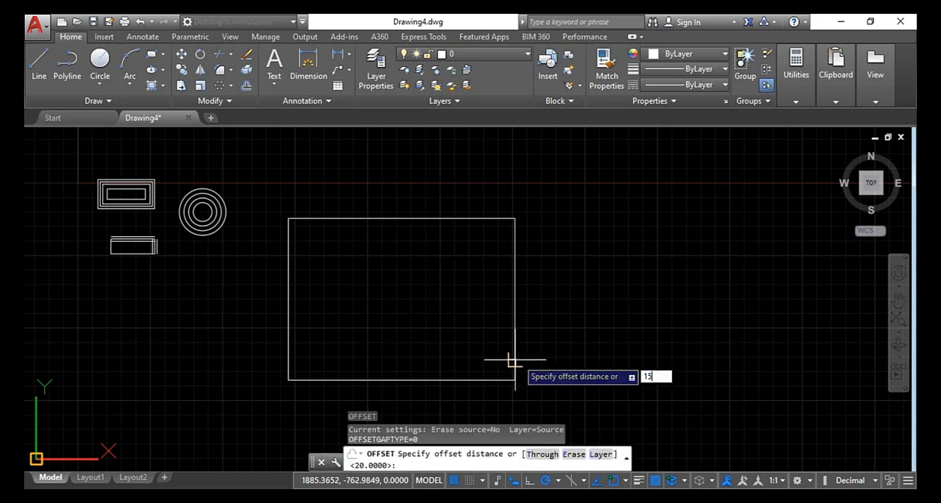
type("15")
key("Return")
left_click(516, 359)
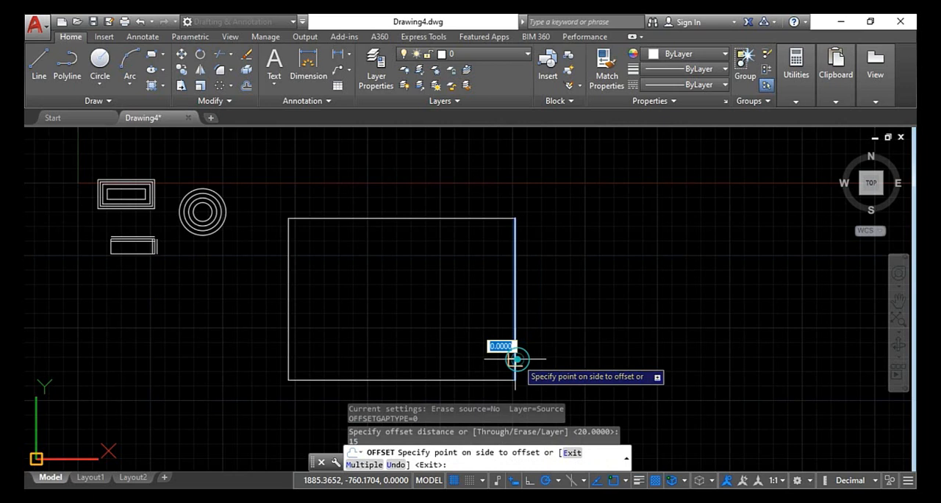
left_click(458, 342)
Offset the exploded large rectangle's upper edge inward by 50
scroll(498, 302, "up", 4)
scroll(495, 233, "down", 2)
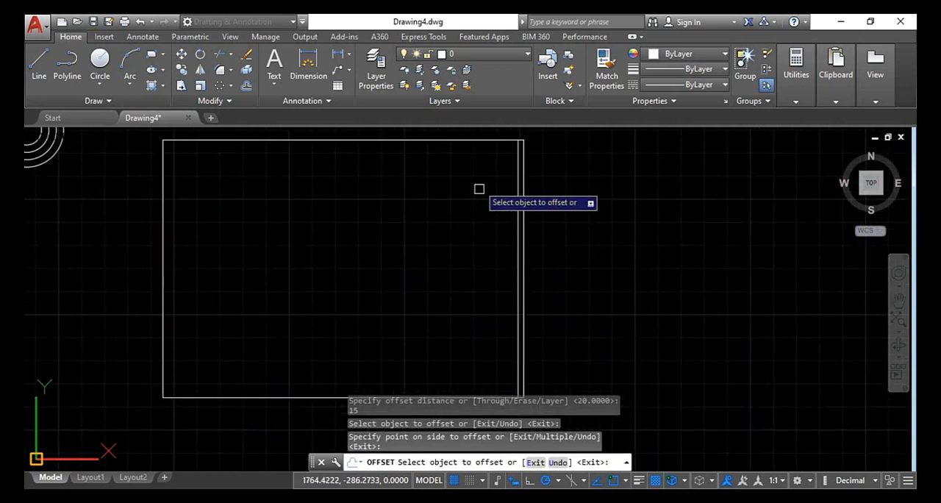
left_click(476, 140)
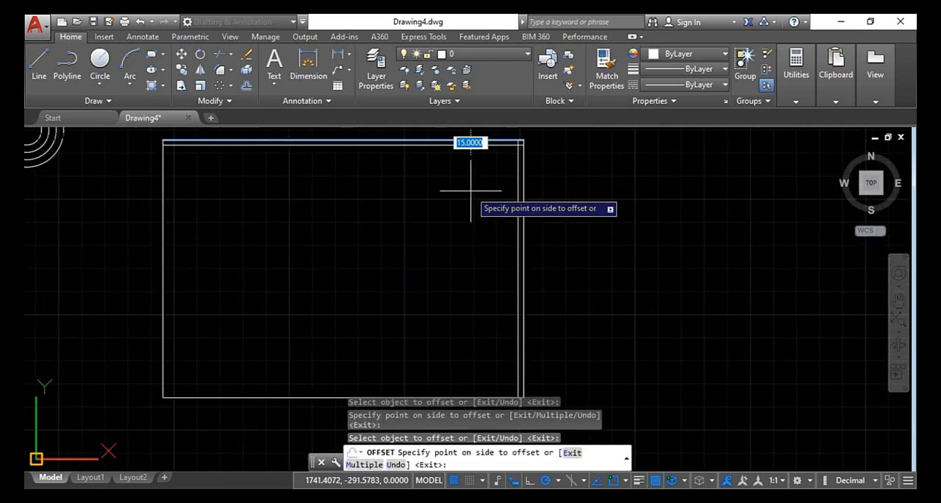
type("50")
key("Return")
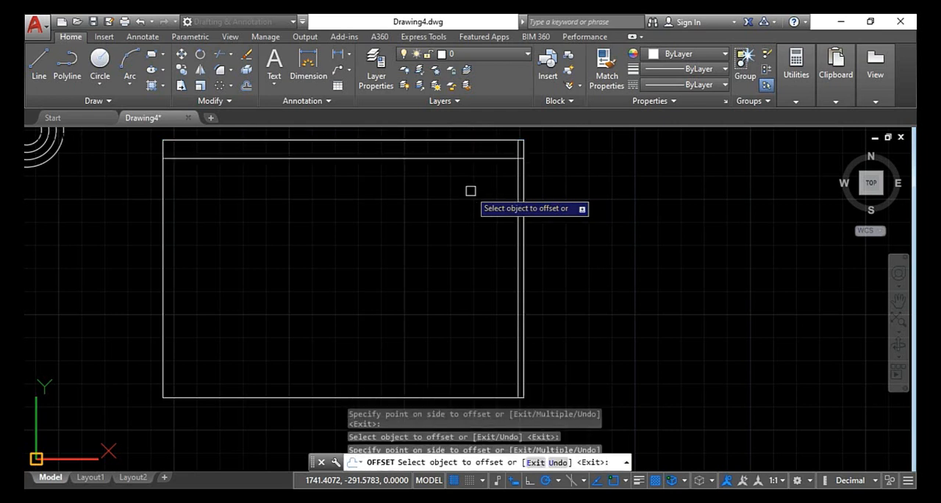
Offset the exploded large rectangle's lower edge inward by 60 and its left edge inward by 80
left_click(264, 397)
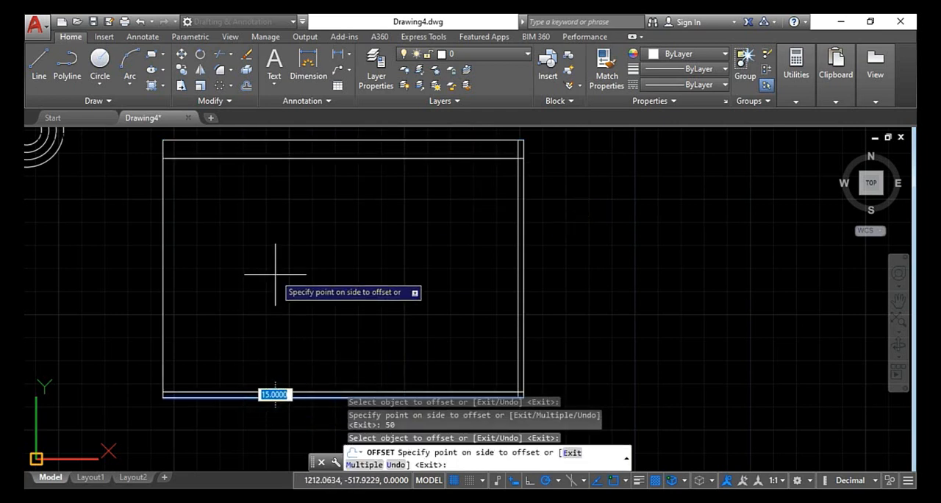
type("60")
key("Return")
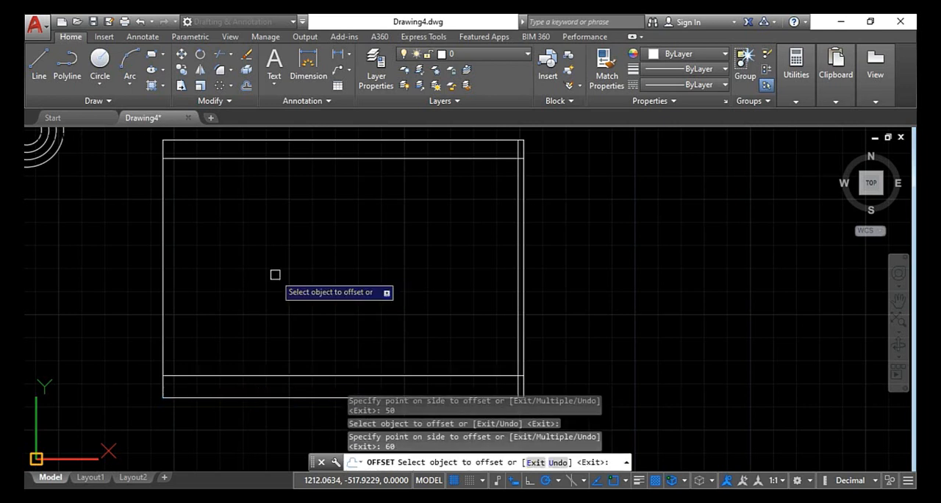
left_click(164, 234)
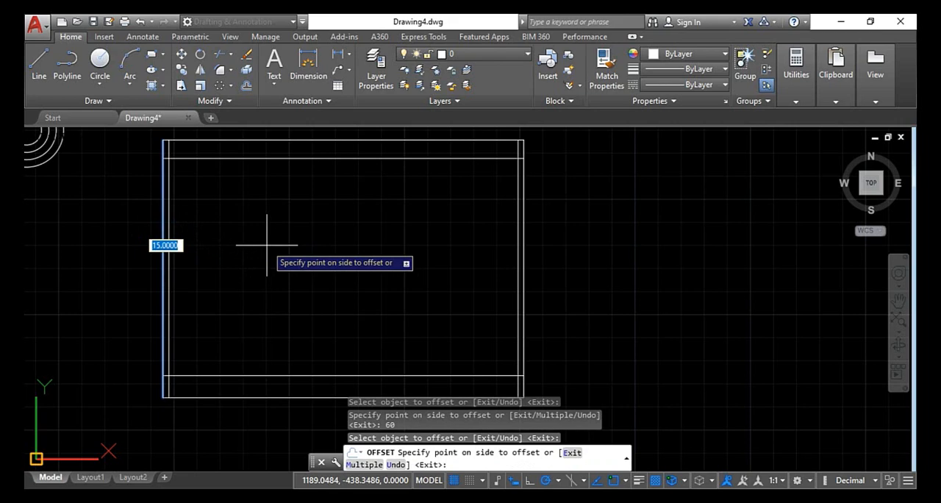
type("80")
key("Return")
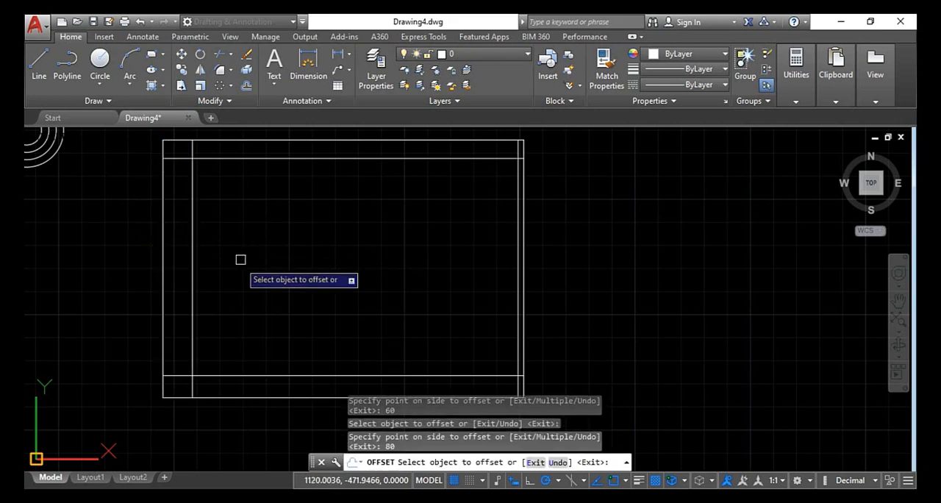
End the Offset command and erase all the rectangles and circles from the practice drawing
scroll(245, 295, "down", 4)
scroll(245, 294, "up", 2)
key("Escape")
key("Escape")
key("Escape")
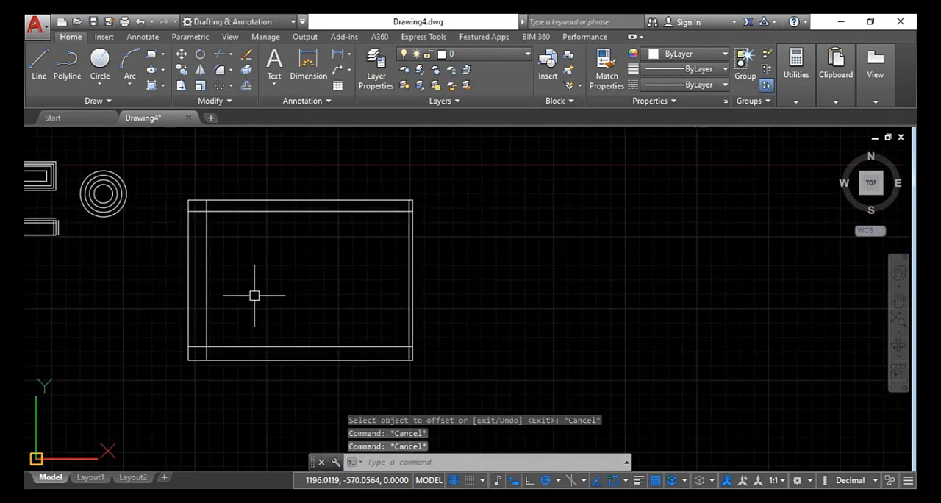
scroll(254, 295, "down", 2)
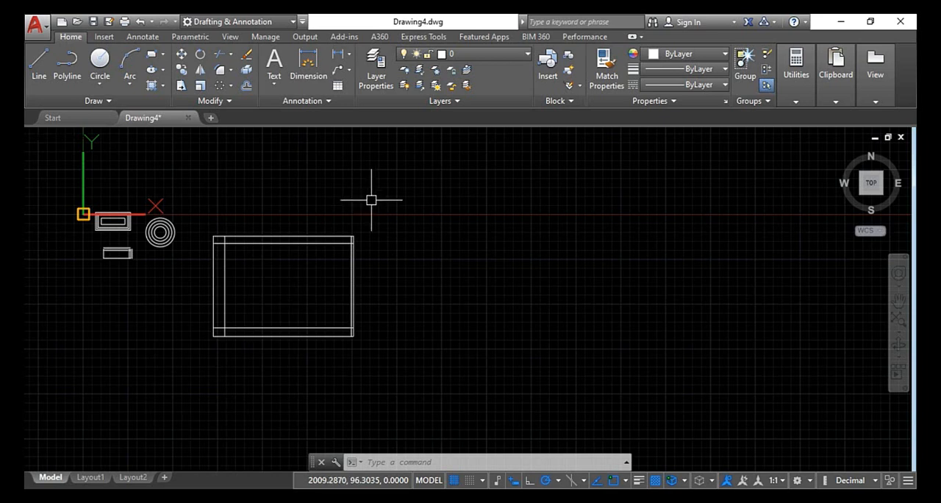
left_click(371, 197)
left_click(27, 379)
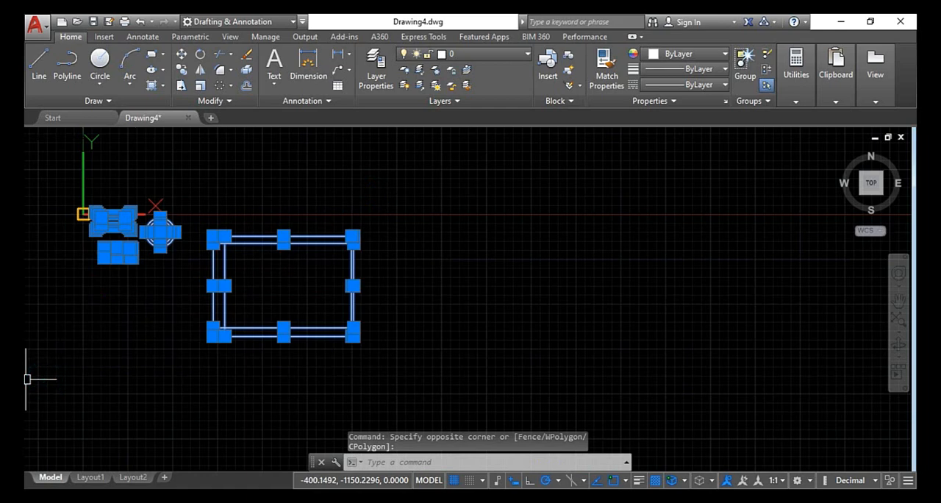
key("Delete")
Create a new drawing and attach image A from the ALPHABETS folder, picking its insertion point and scale on screen
left_click(211, 118)
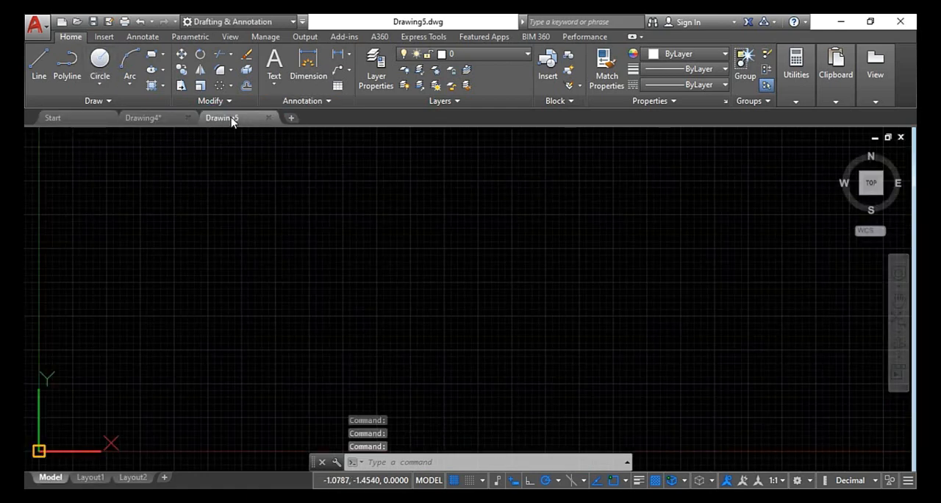
left_click(106, 37)
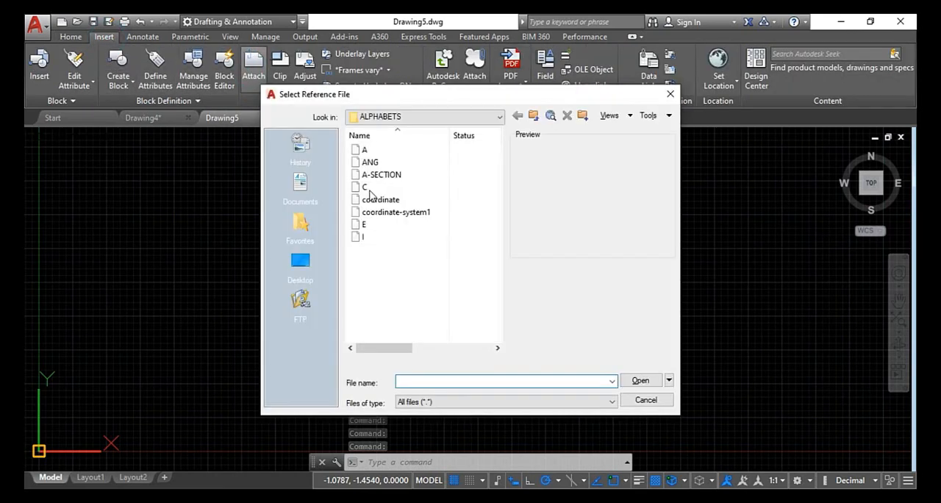
left_click(369, 151)
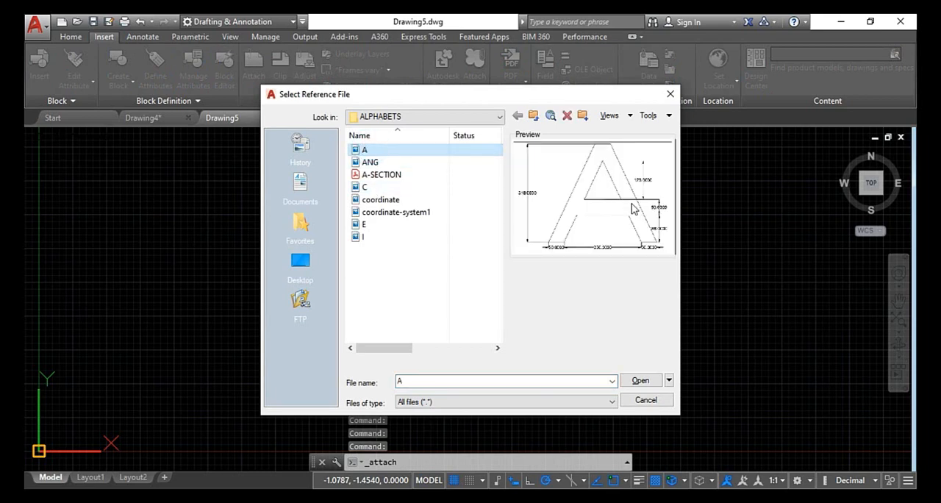
left_click(640, 380)
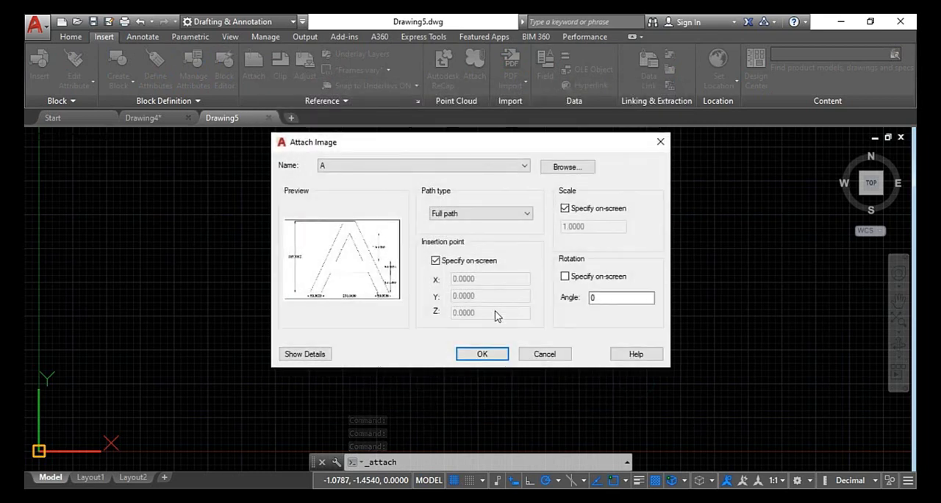
left_click(481, 354)
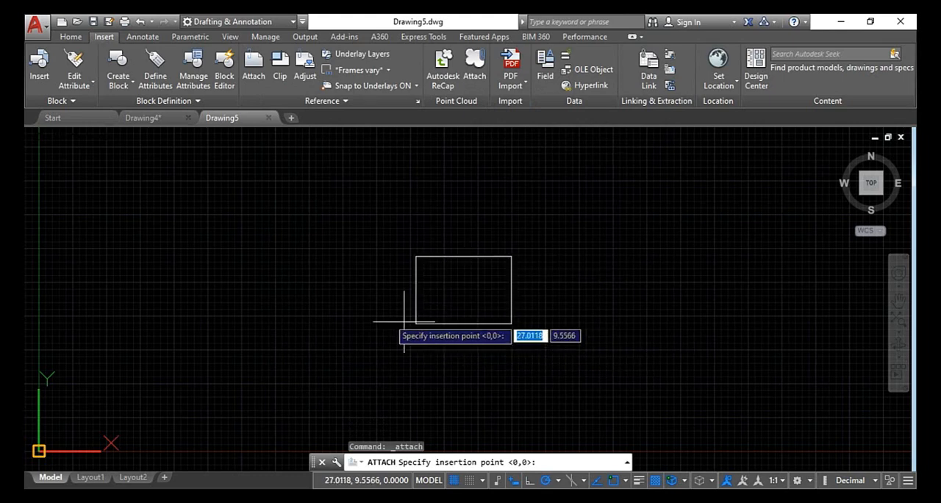
left_click(380, 317)
left_click(475, 269)
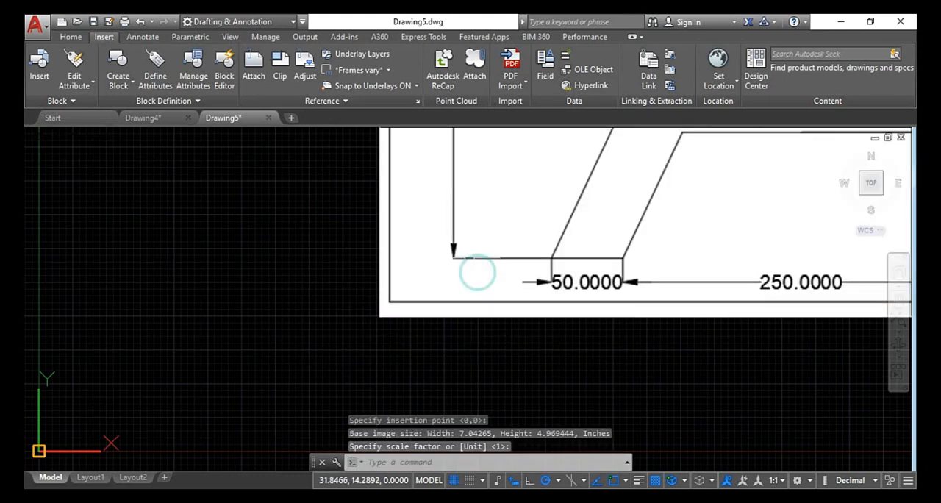
Draw a 50-unit horizontal line well to the left of the attached image as the letter's first base segment
scroll(470, 283, "down", 4)
scroll(474, 241, "up", 4)
scroll(480, 222, "down", 4)
middle_click_drag(462, 191, 407, 336)
scroll(383, 294, "up", 4)
scroll(382, 303, "down", 4)
middle_click_drag(298, 295, 439, 264)
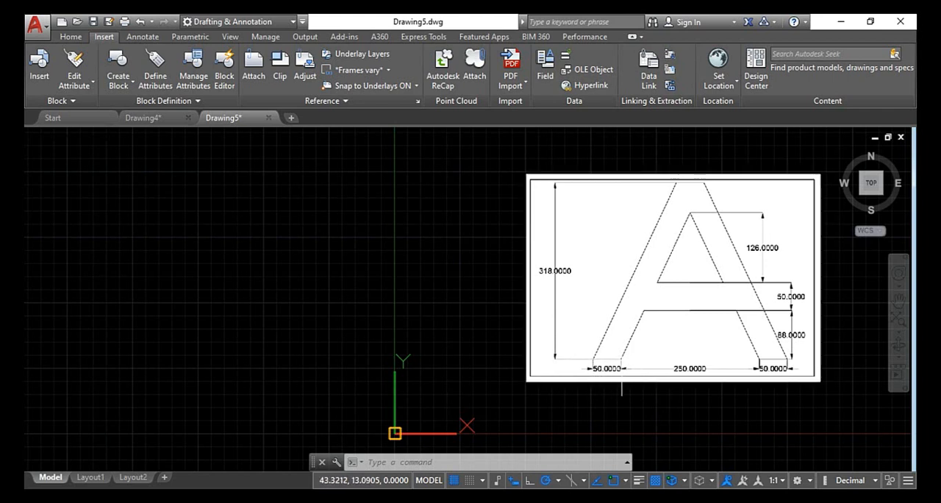
left_click(77, 43)
key("Escape")
key("Escape")
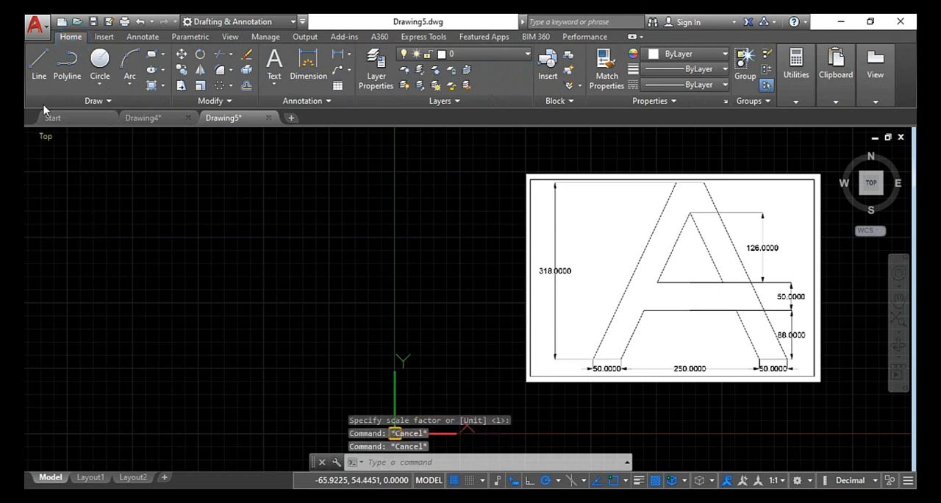
type("l")
key("Return")
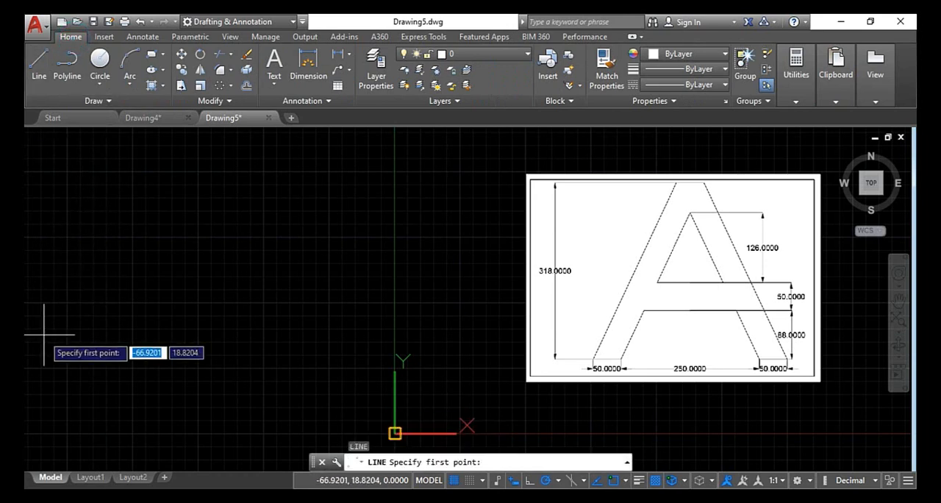
left_click(52, 347)
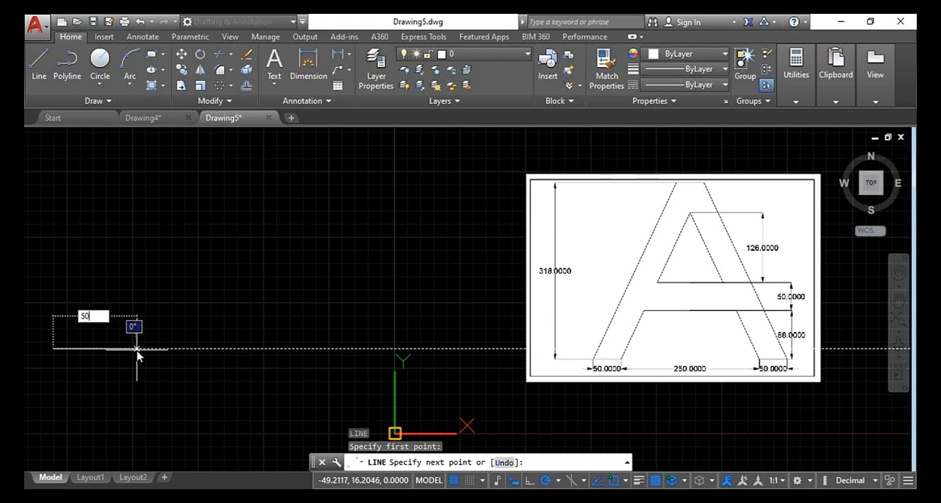
type("50")
key("Return")
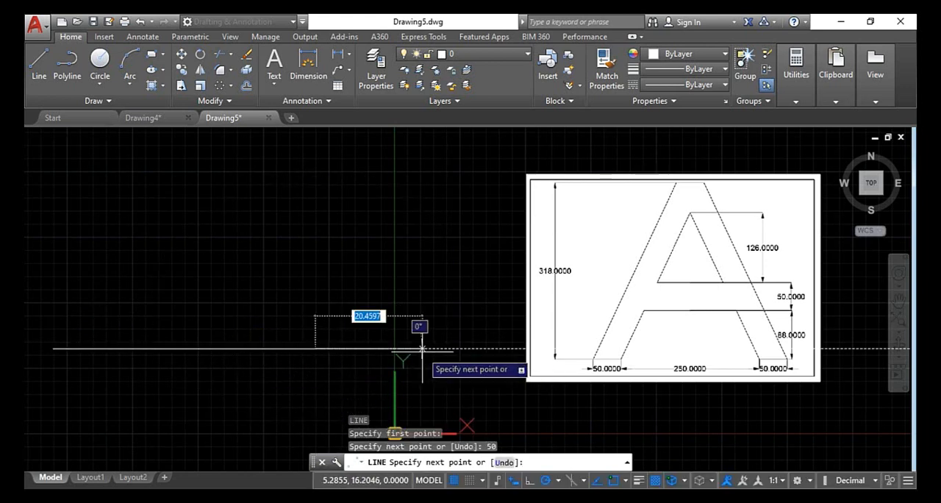
key("Escape")
Move the attached letter A image to the left of the 50-unit line
scroll(423, 351, "down", 8)
left_click(504, 328)
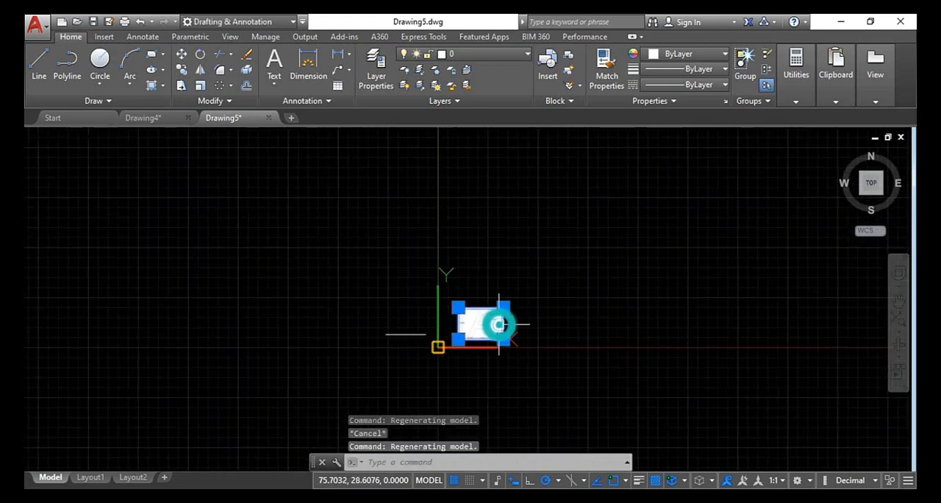
scroll(486, 321, "up", 2)
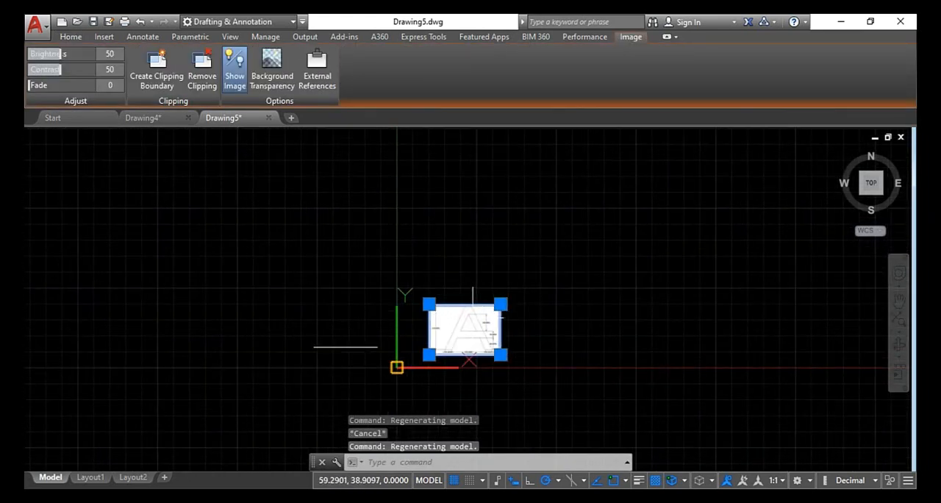
type("m")
key("Return")
left_click(463, 329)
scroll(360, 290, "down", 2)
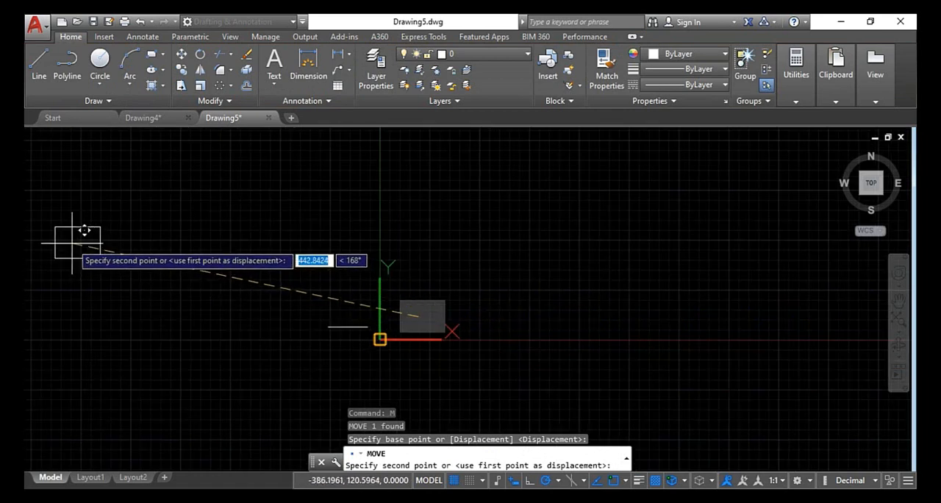
left_click(261, 309)
Enlarge the letter A image by stretching its upper-left corner outward, and clear the selection
left_click(252, 297)
left_click(248, 293)
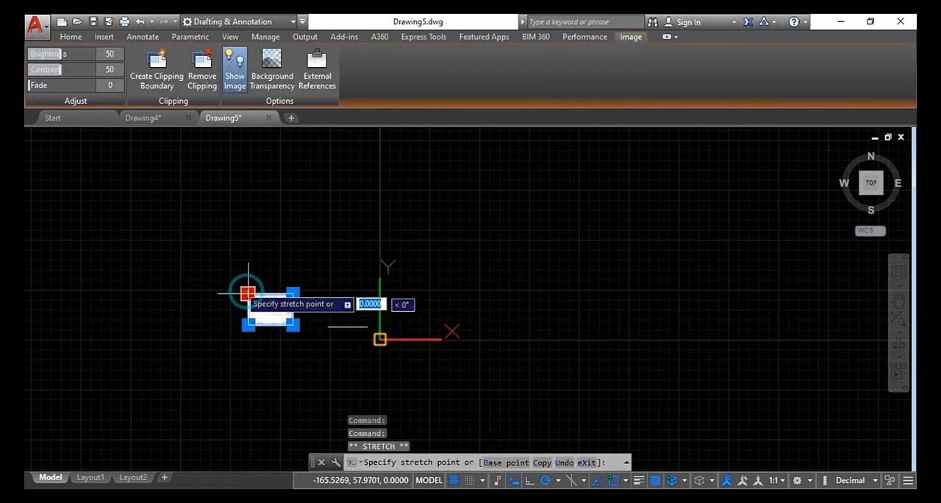
left_click(137, 181)
scroll(192, 227, "up", 2)
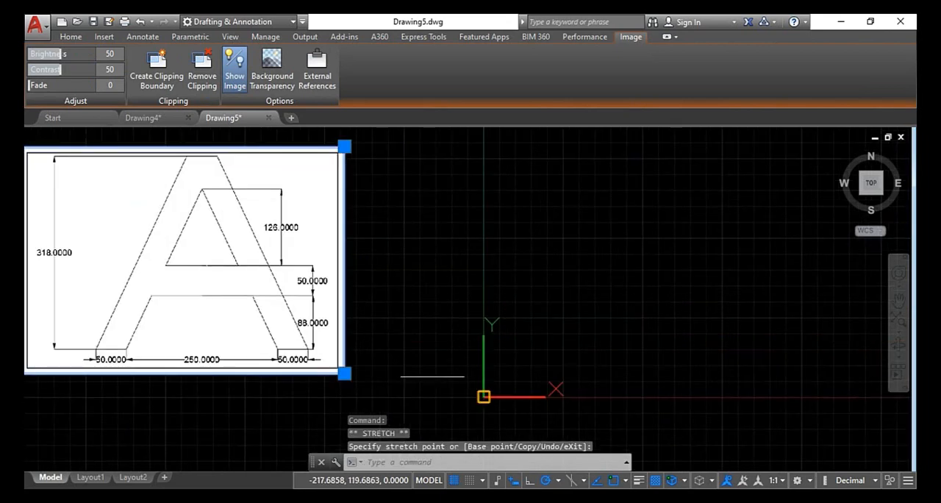
key("Escape")
key("Escape")
key("Escape")
Draw a 250-unit horizontal line to the right from the right endpoint of the 50-unit line
mouse_move(403, 343)
middle_mouse_down()
mouse_move(488, 347)
mouse_move(444, 304)
middle_mouse_up()
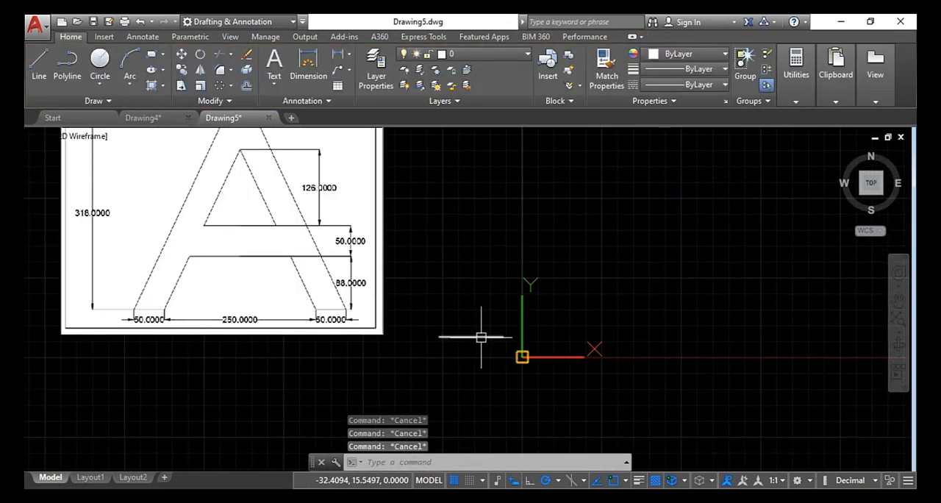
type("l")
key("Return")
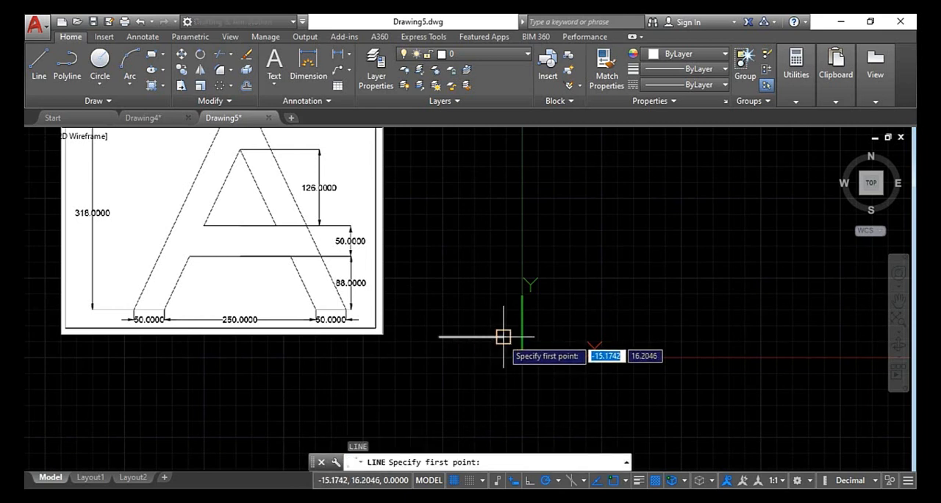
left_click(503, 337)
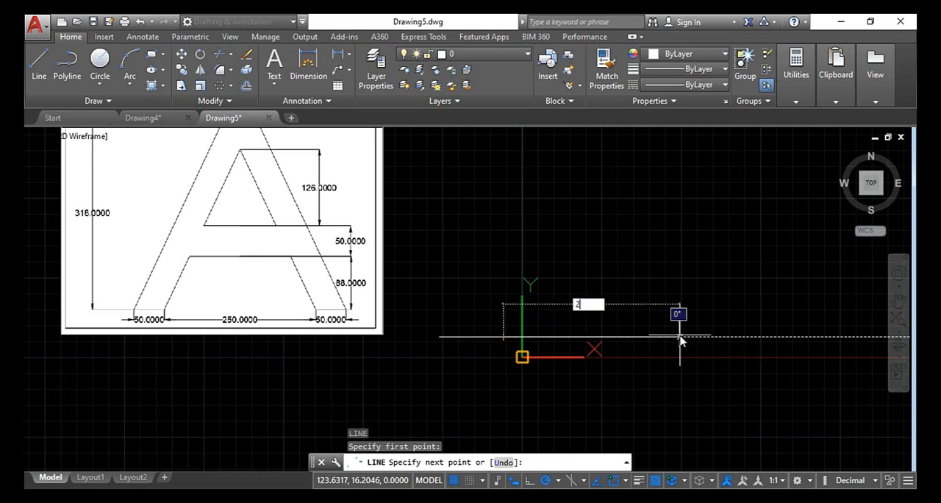
key("Return")
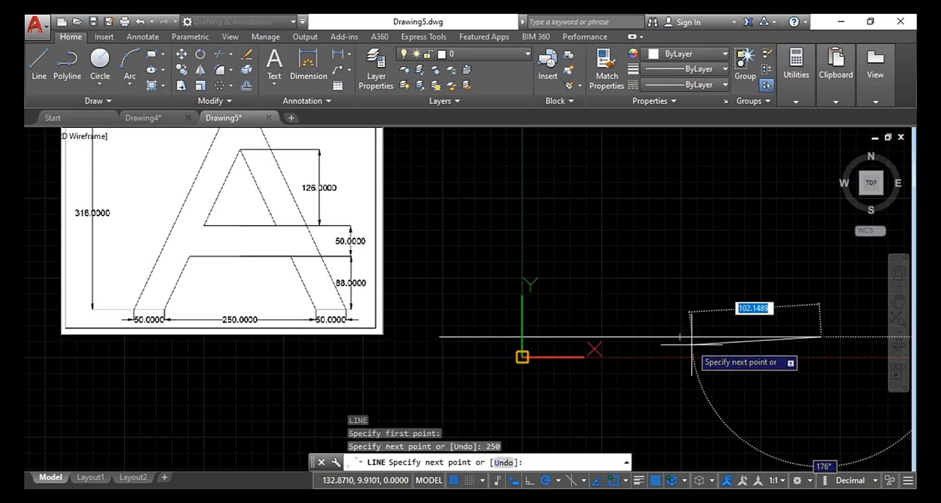
Continue the baseline to the right with a second 50-unit segment and end the Line command
scroll(563, 392, "down", 2)
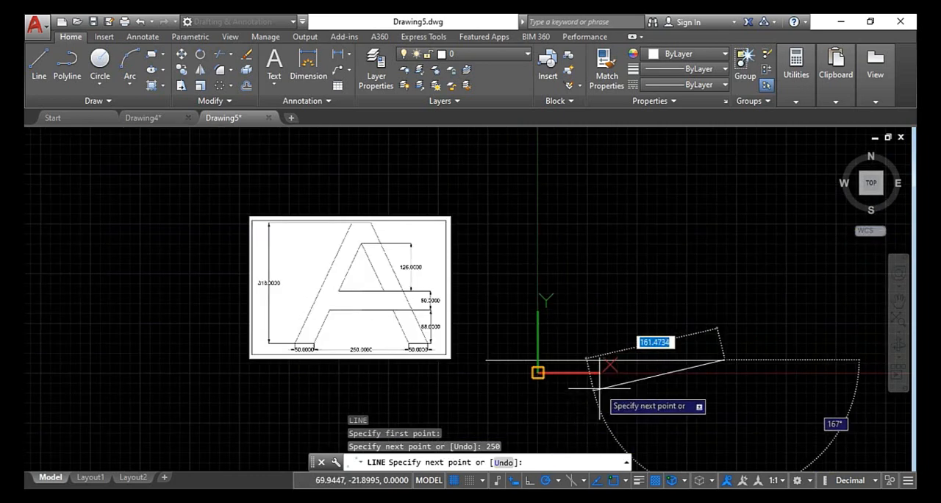
middle_click_drag(735, 373, 622, 355)
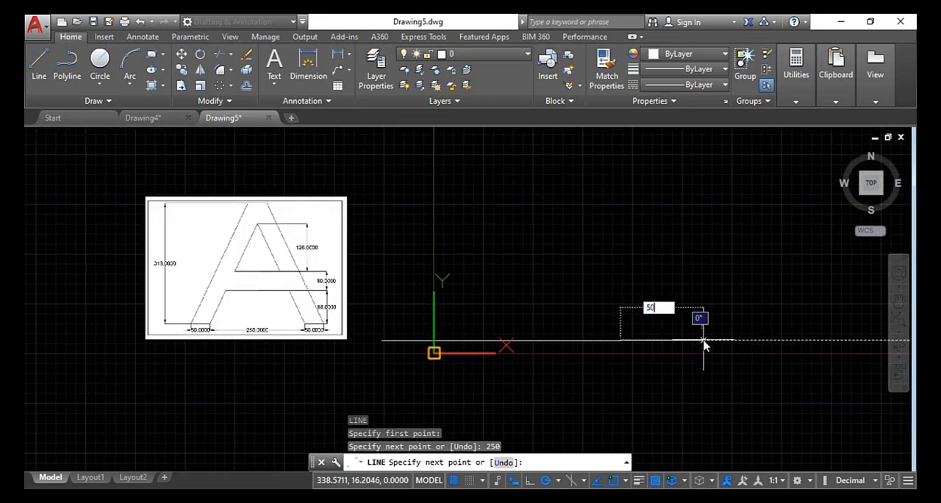
key("Return")
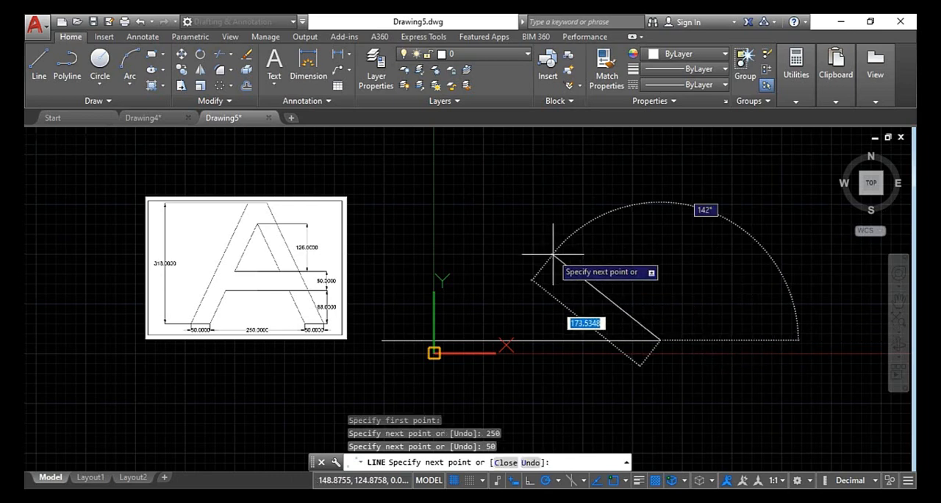
key("Escape")
key("Escape")
key("Escape")
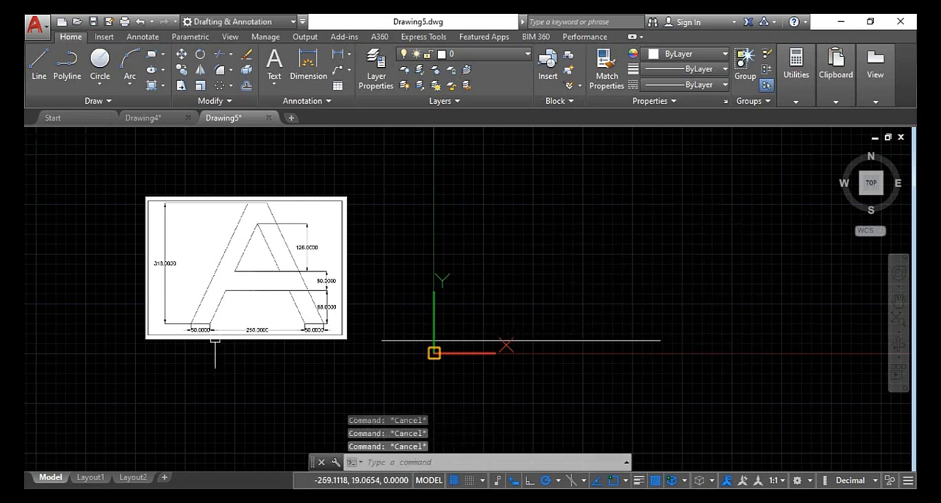
Examine the base dimensions in the letter A image and check the separate baseline segments against them
scroll(192, 316, "up", 6)
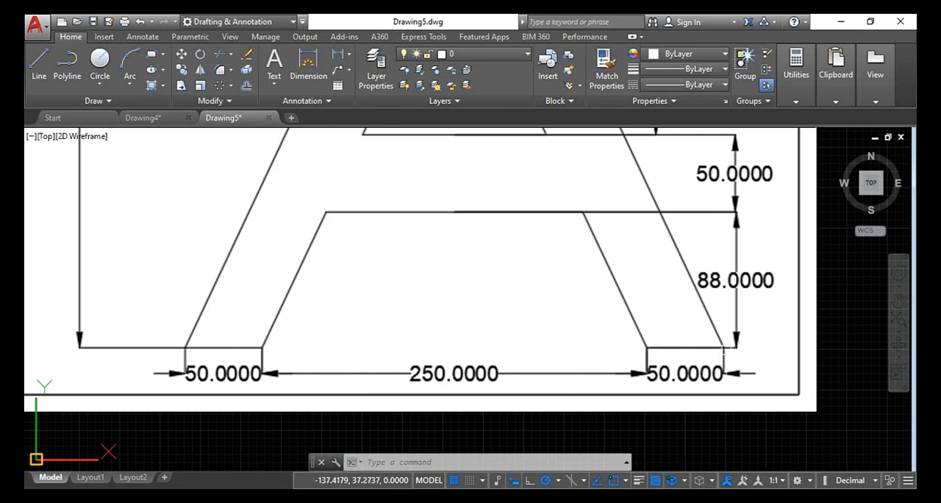
scroll(661, 368, "down", 8)
middle_click_drag(661, 368, 439, 325)
scroll(439, 326, "up", 2)
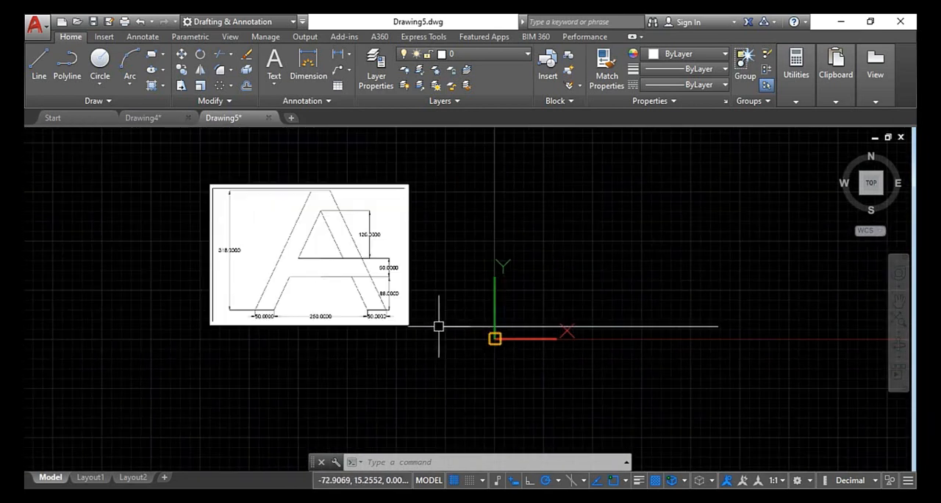
left_click(461, 332)
left_click(444, 311)
scroll(497, 339, "up", 2)
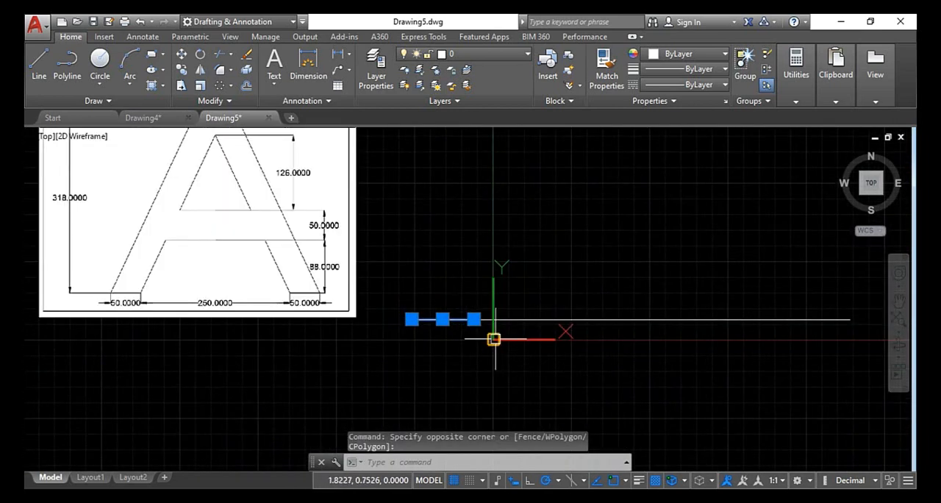
key("Escape")
left_click(580, 320)
key("Escape")
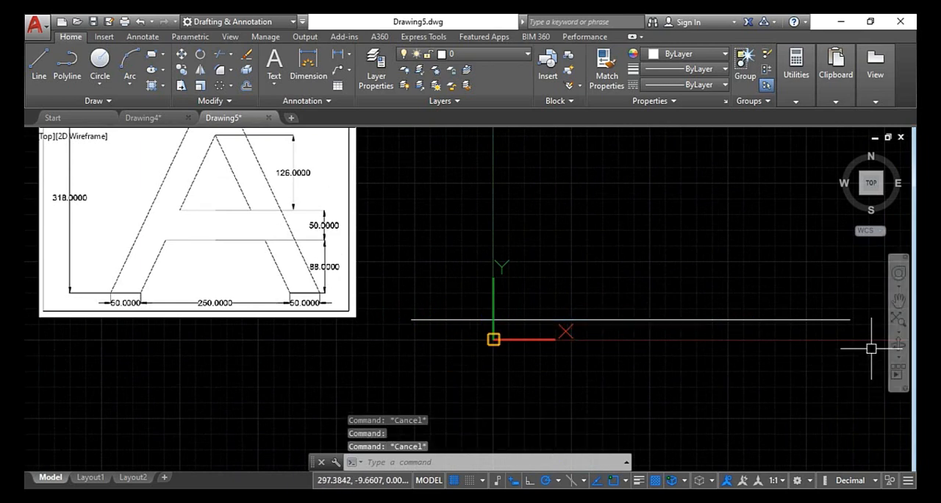
key("Escape")
Examine the overall height dimension in the letter A image and return to the drawn baseline
scroll(775, 329, "down", 4)
scroll(640, 305, "up", 4)
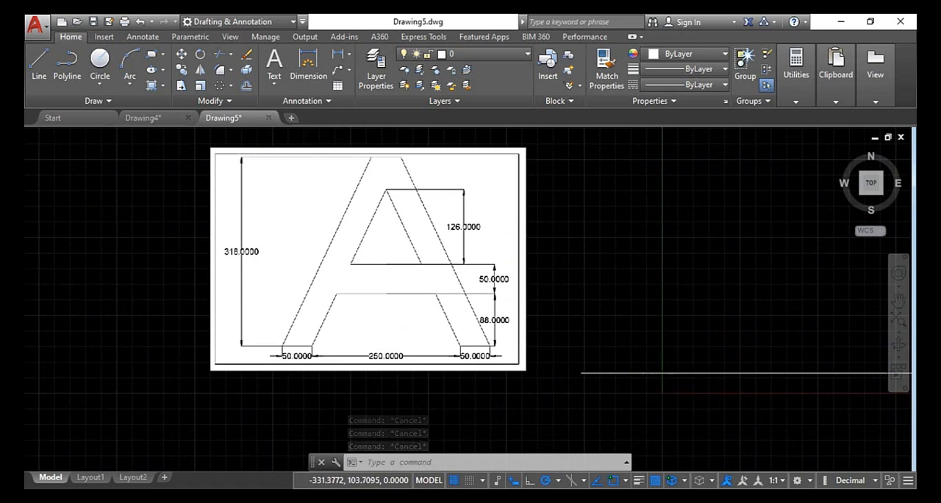
scroll(251, 265, "up", 4)
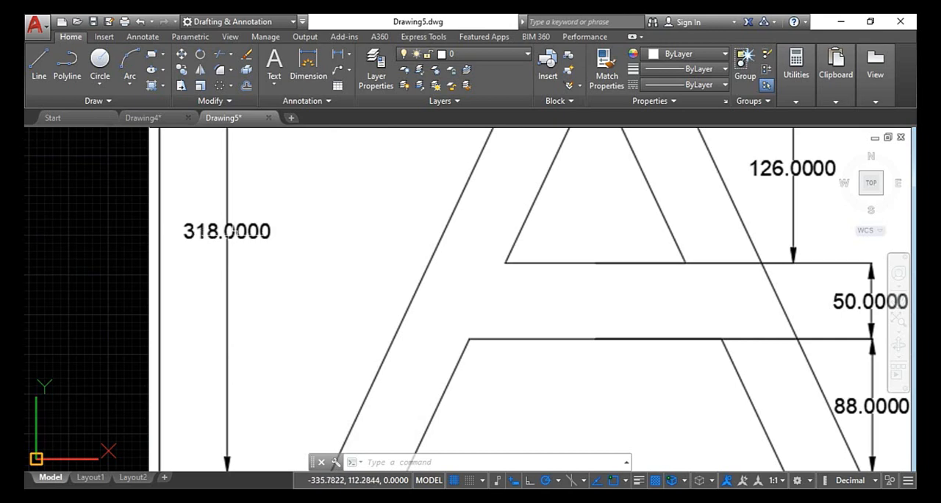
scroll(227, 233, "down", 6)
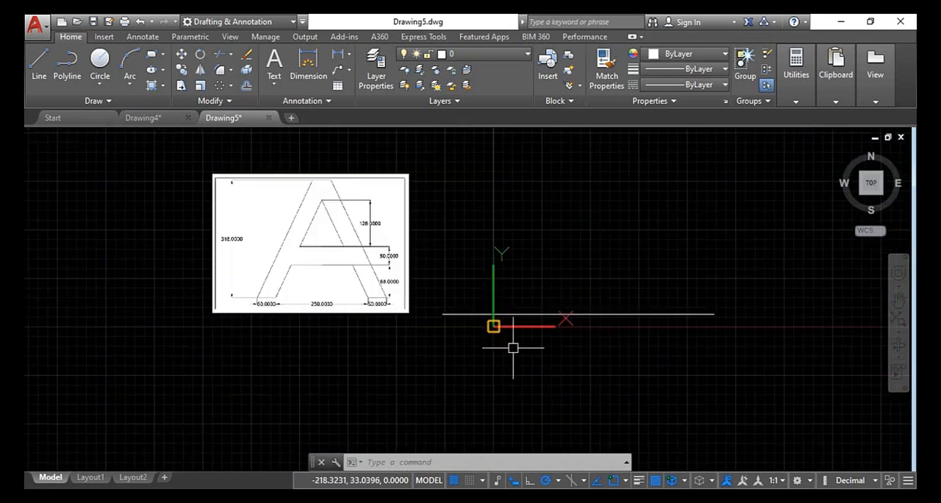
scroll(567, 294, "up", 2)
key("Escape")
key("Escape")
key("Escape")
scroll(552, 316, "down", 2)
scroll(552, 315, "up", 2)
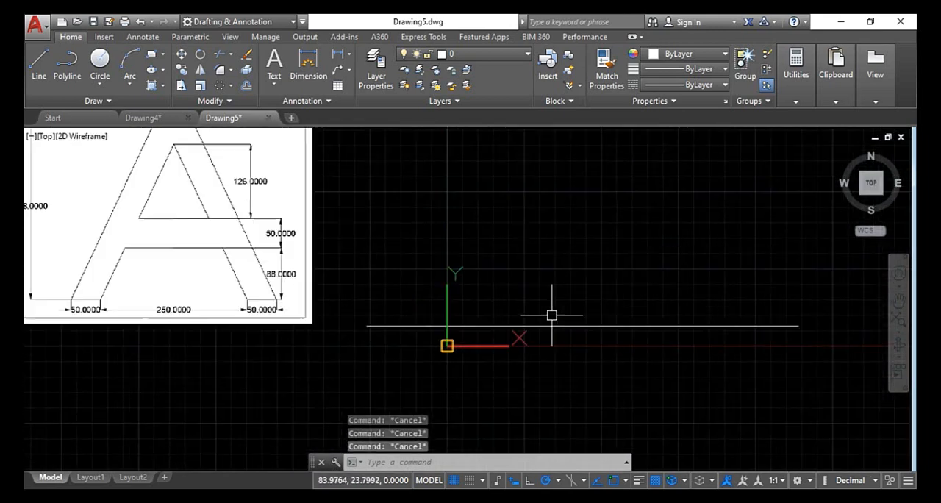
Offset the 250-unit middle baseline segment 318 units upward to mark the top of the letter A
scroll(551, 314, "down", 2)
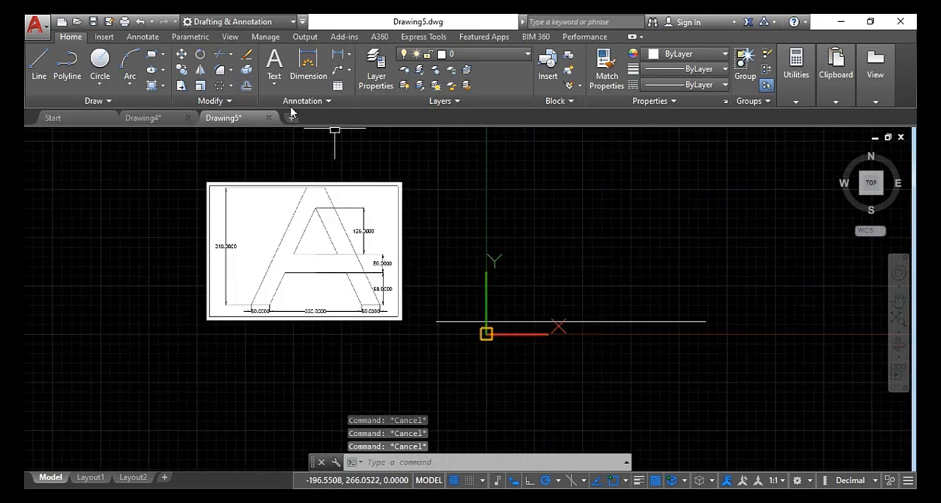
type("o")
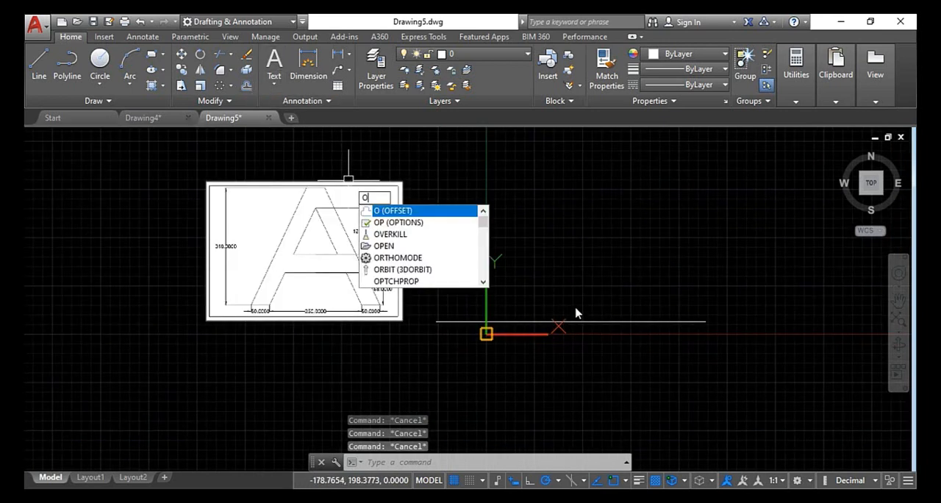
key("Return")
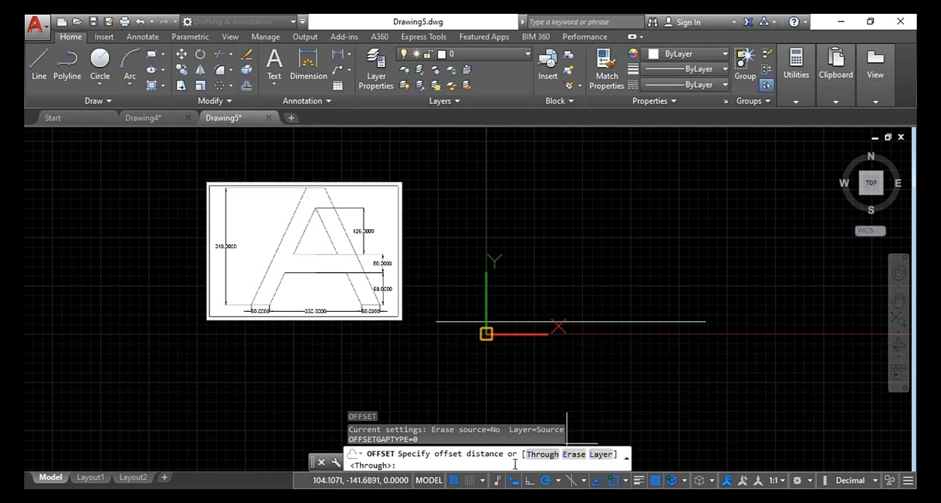
type("318")
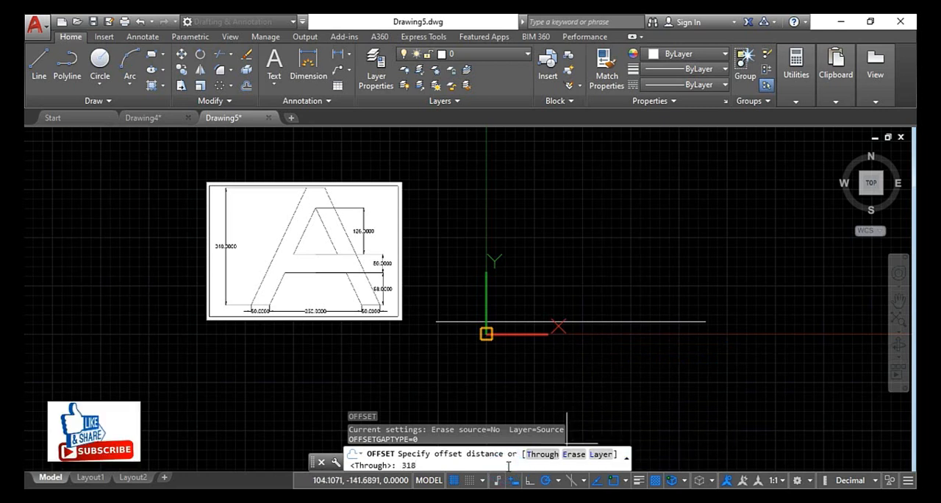
key("Return")
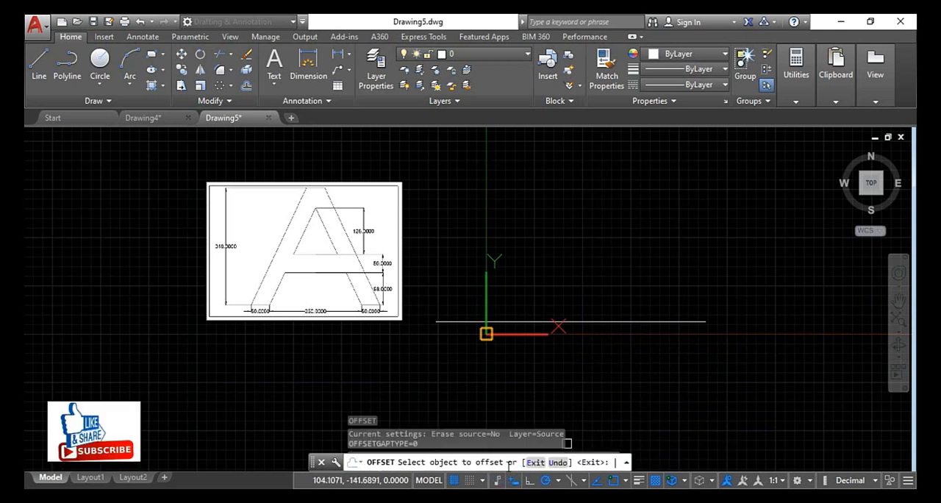
left_click(525, 322)
left_click(529, 159)
scroll(563, 233, "down", 2)
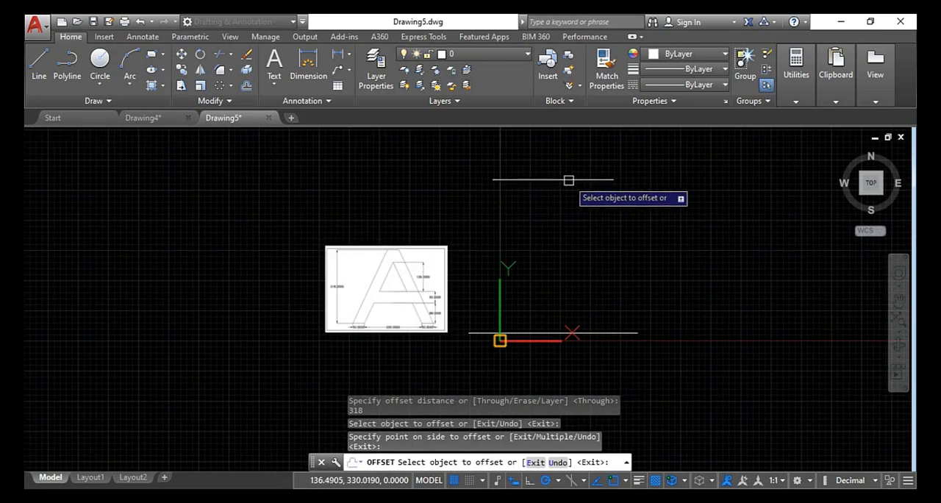
Offset the middle baseline segment 88 units upward to mark the lower edge of the A's crossbar
scroll(570, 179, "up", 2)
scroll(568, 179, "down", 2)
scroll(566, 181, "up", 2)
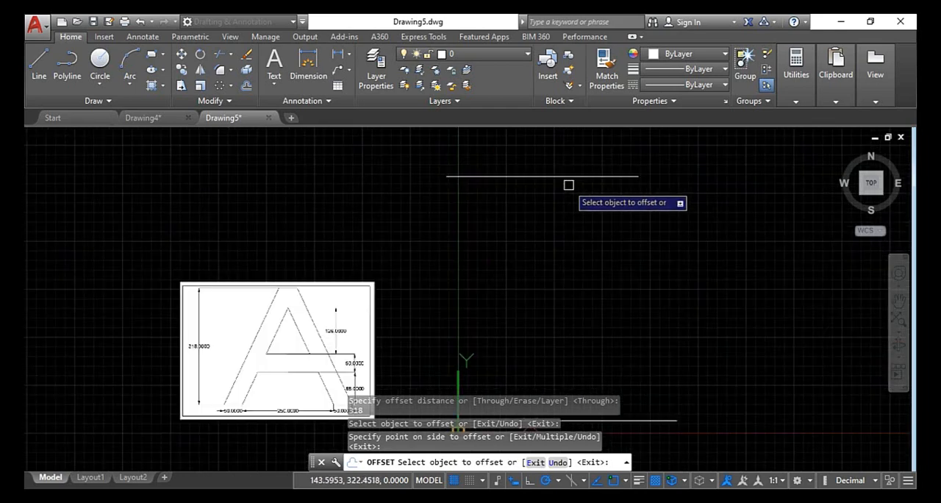
scroll(301, 432, "up", 5)
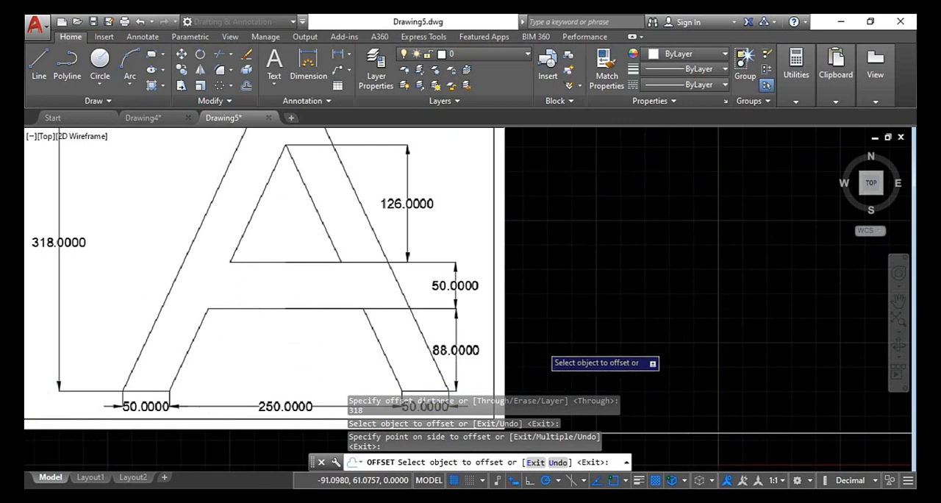
scroll(544, 356, "down", 4)
left_click(708, 380)
left_click(708, 380)
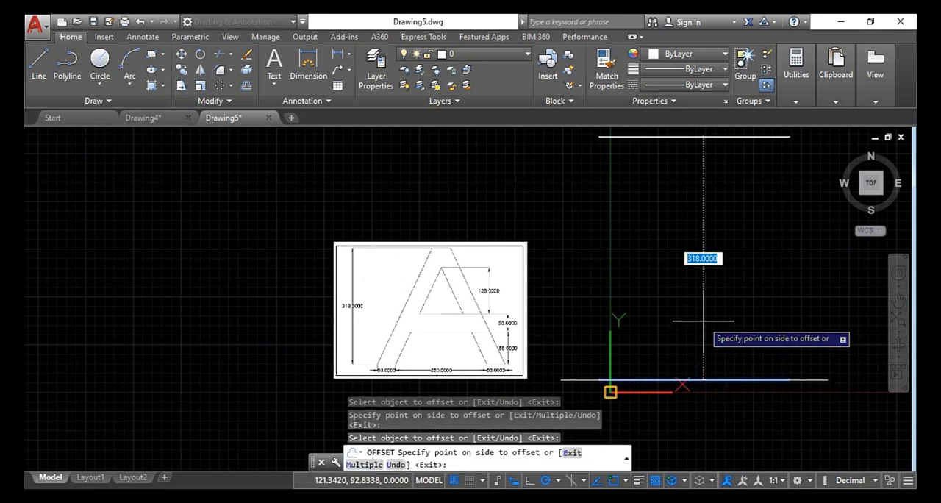
key("Return")
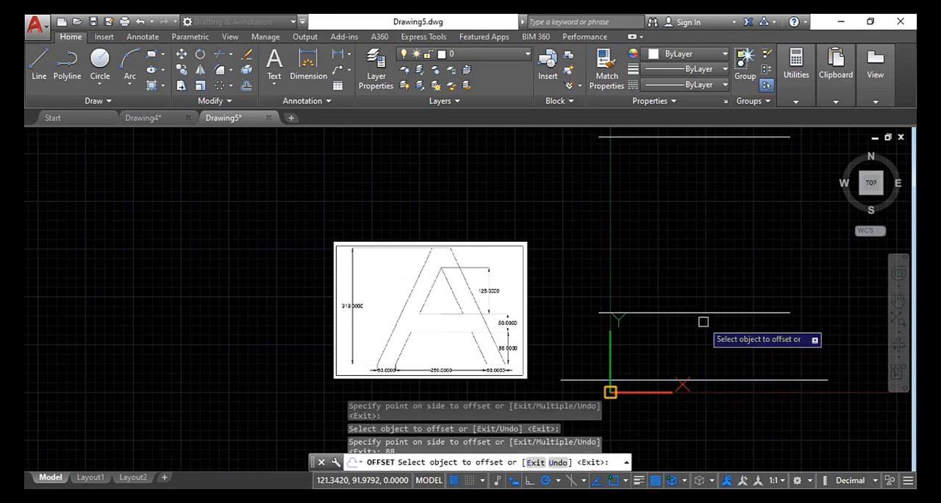
Offset the crossbar's lower edge line 50 units upward to mark its upper edge
scroll(494, 378, "up", 4)
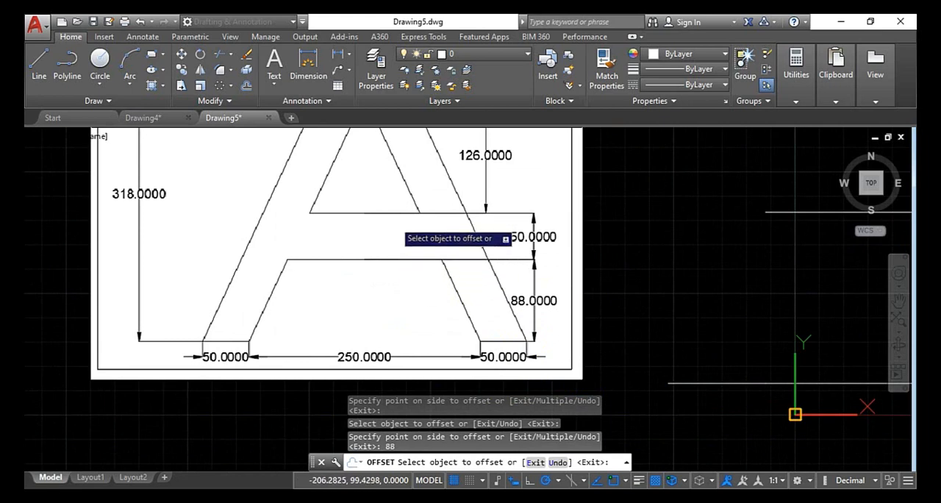
scroll(662, 301, "down", 5)
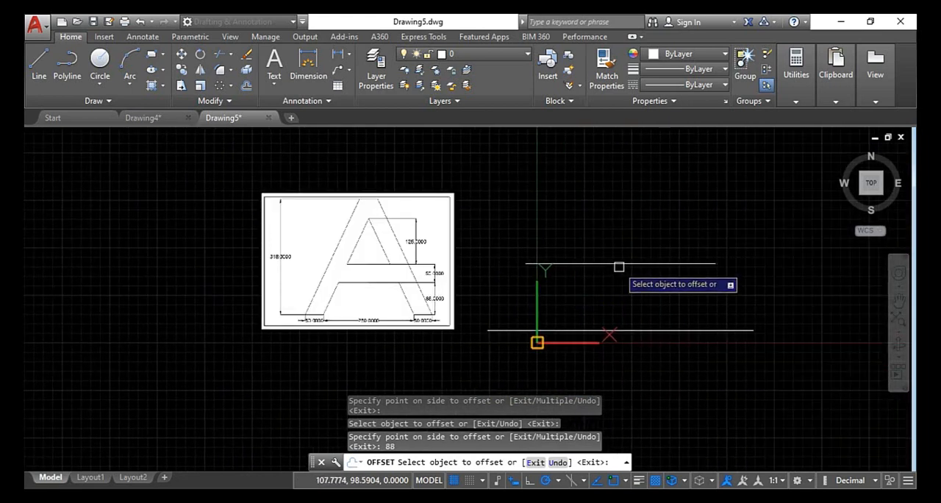
left_click(617, 263)
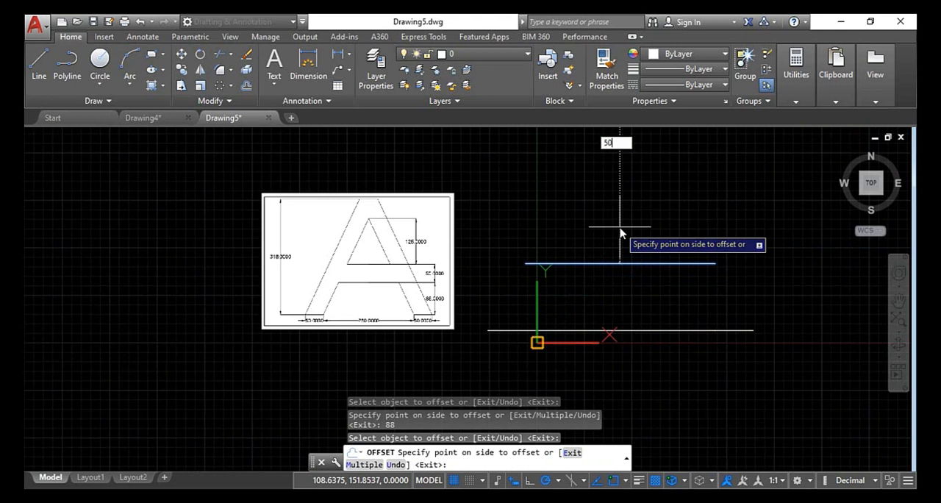
key("Return")
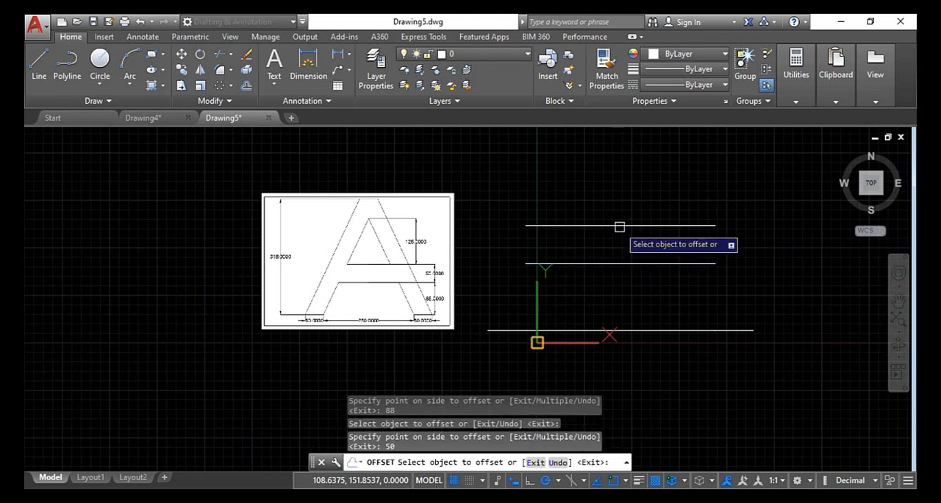
Offset the crossbar's upper edge line 126 units upward for the inner triangle's apex and end the Offset command
left_click(619, 226)
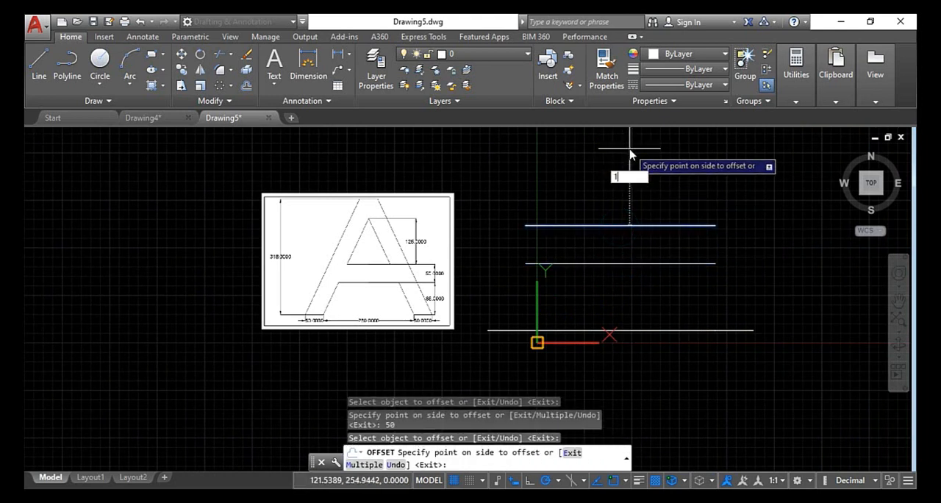
type("126")
key("Return")
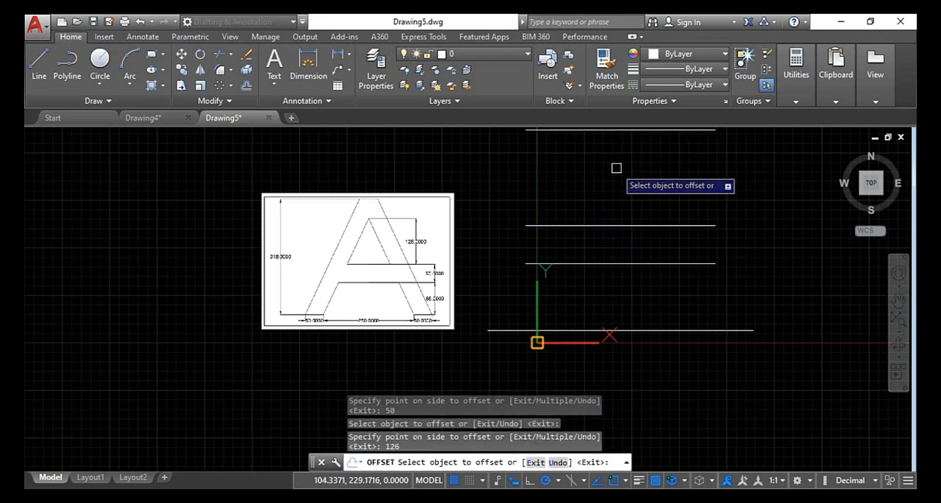
scroll(615, 166, "down", 3)
scroll(503, 256, "up", 2)
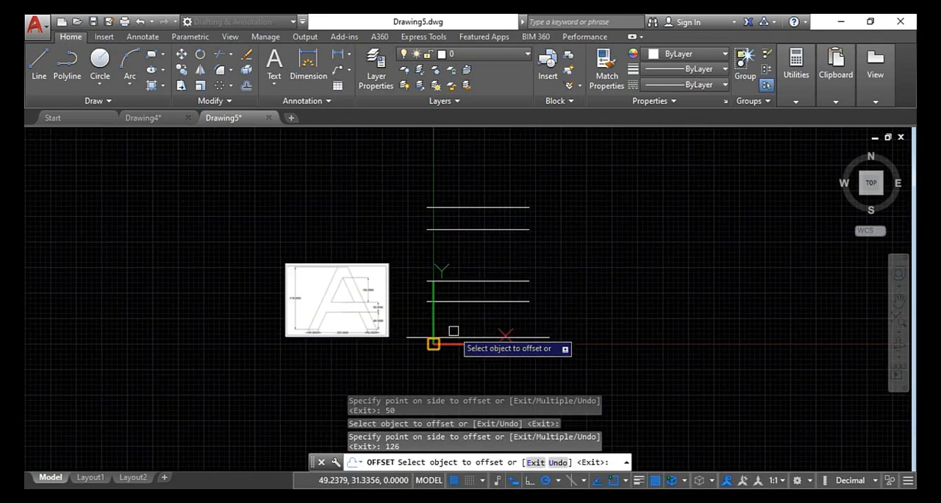
key("Escape")
key("Escape")
key("Escape")
key("Escape")
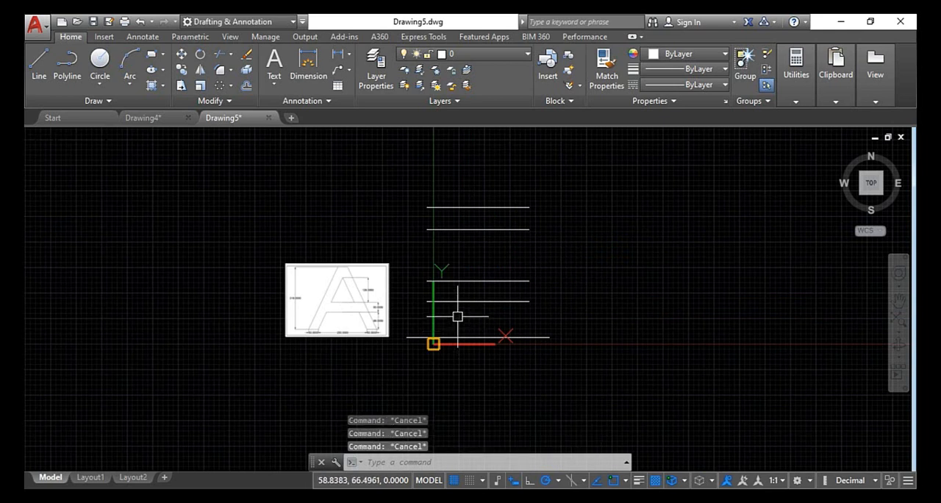
Draw a vertical centre line from the midpoint of the baseline to the midpoint of the top horizontal line
type("l")
key("Return")
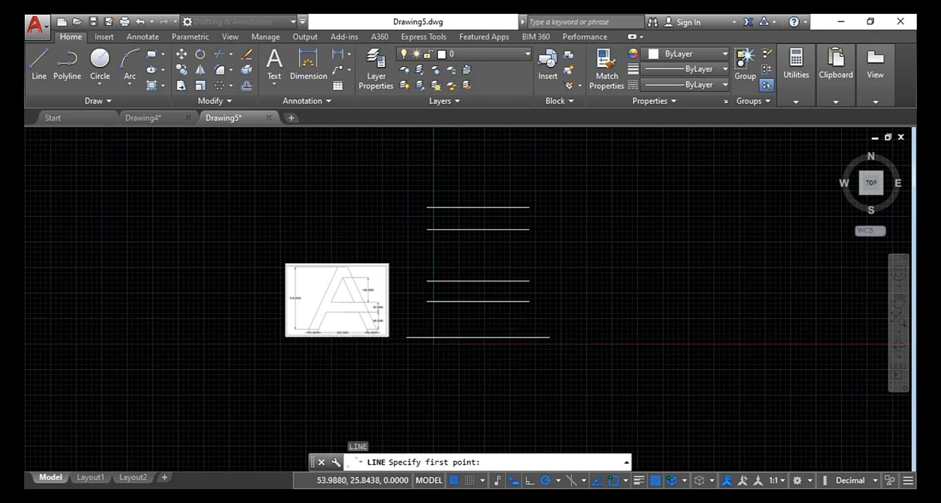
scroll(456, 332, "up", 2)
left_click(491, 340)
scroll(484, 270, "down", 2)
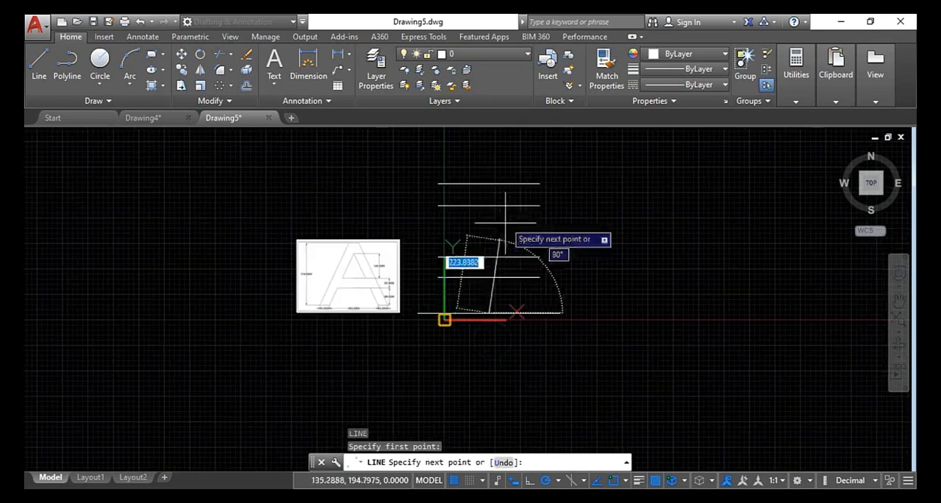
left_click(489, 184)
scroll(489, 184, "up", 2)
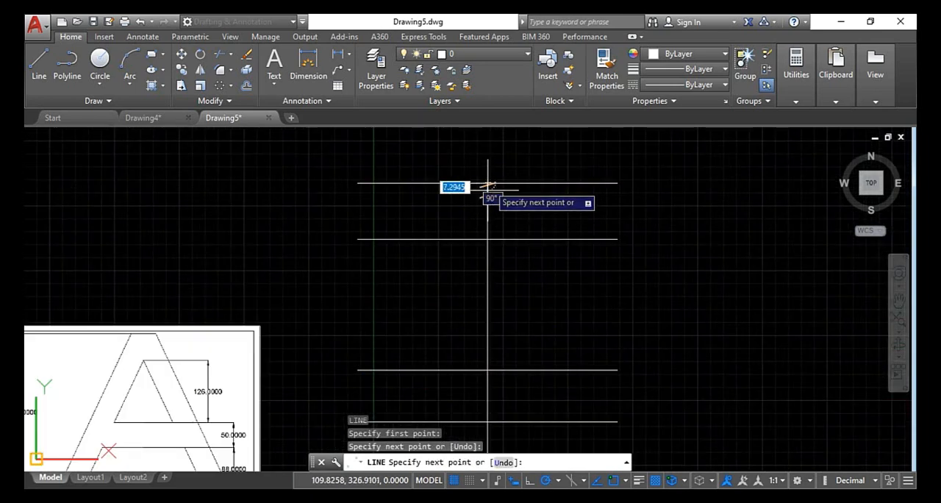
scroll(485, 185, "up", 2)
scroll(493, 188, "down", 2)
key("Escape")
key("Escape")
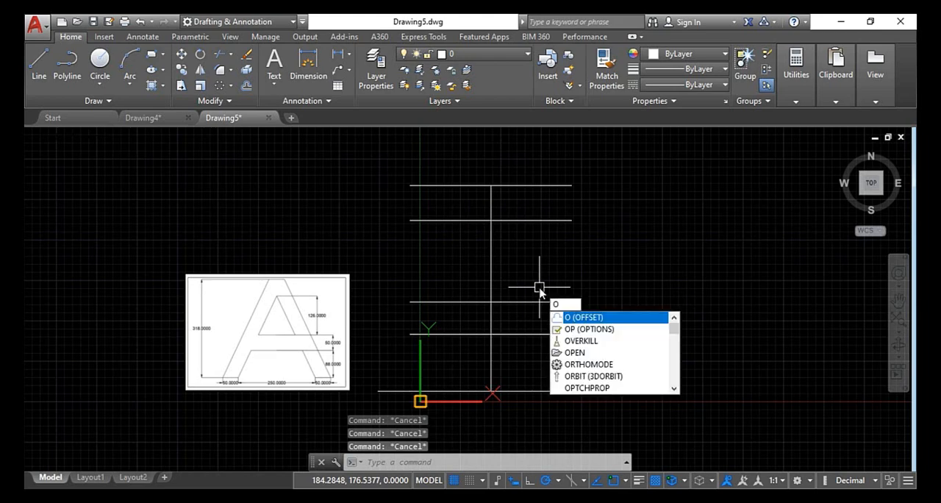
Check the reference image and offset the vertical centre line 25 units to the right
type("o")
key("Return")
scroll(304, 345, "up", 4)
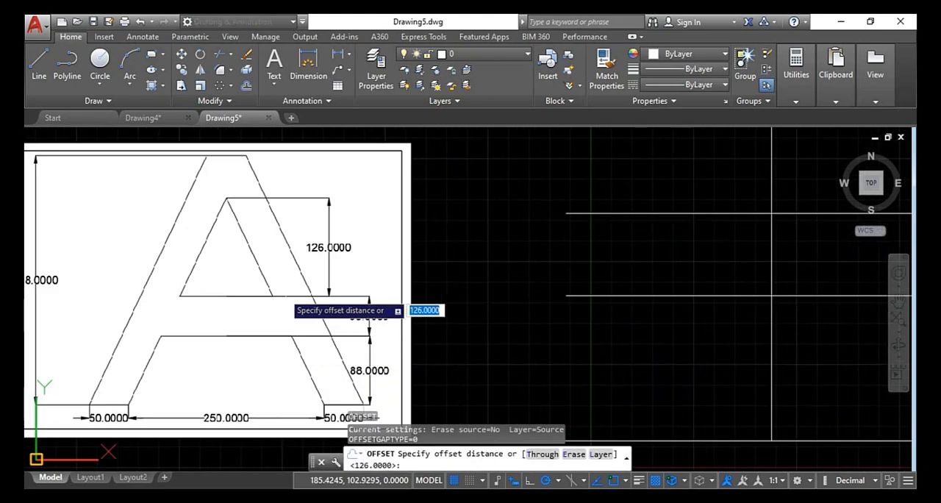
middle_click_drag(256, 277, 286, 382)
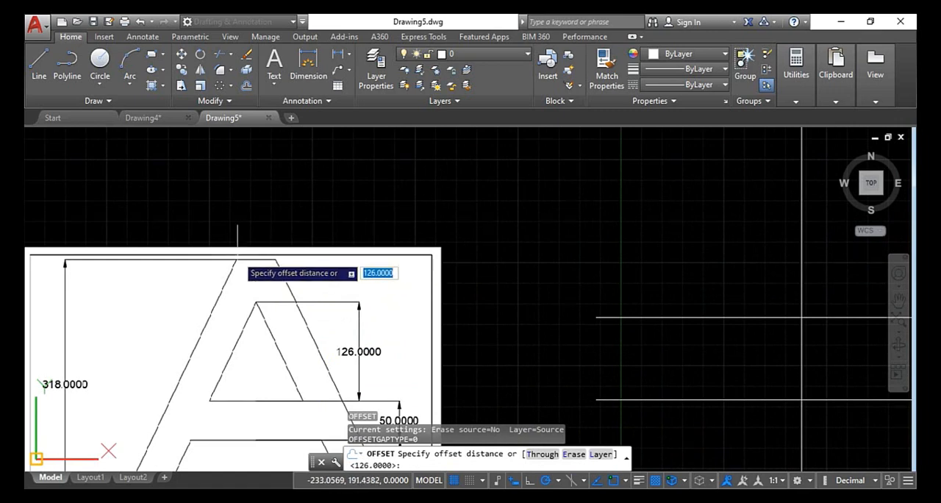
scroll(237, 259, "down", 6)
scroll(234, 331, "up", 6)
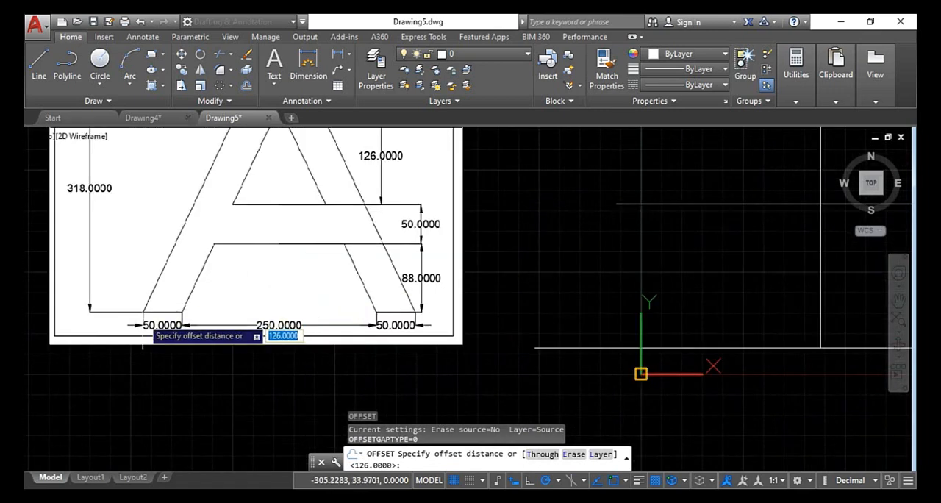
scroll(281, 317, "down", 4)
middle_click_drag(464, 313, 445, 381)
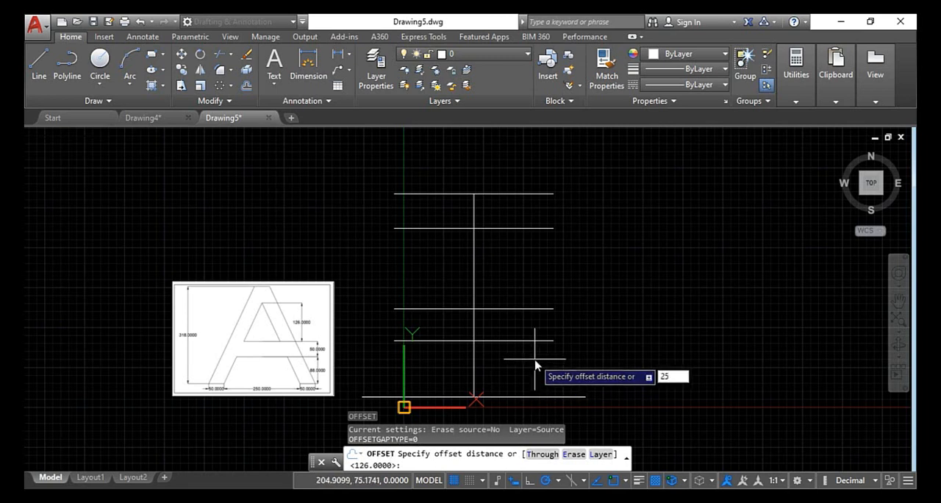
key("Return")
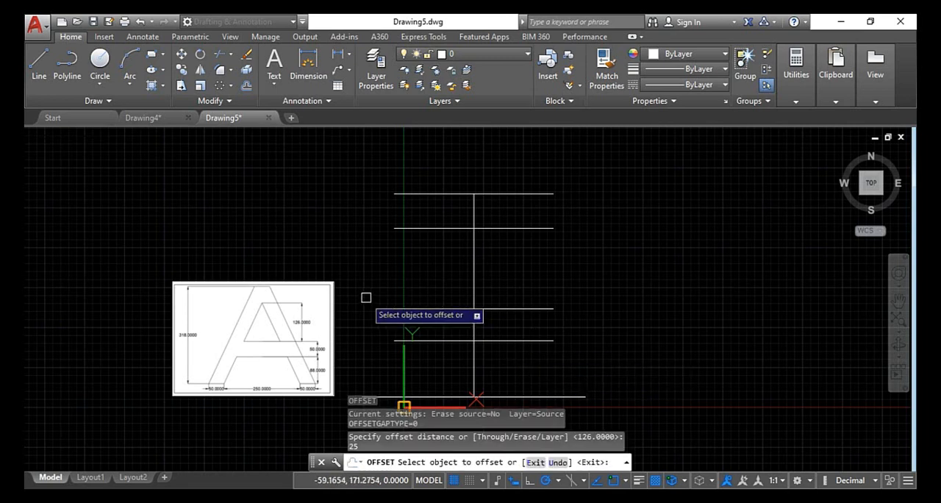
left_click(473, 256)
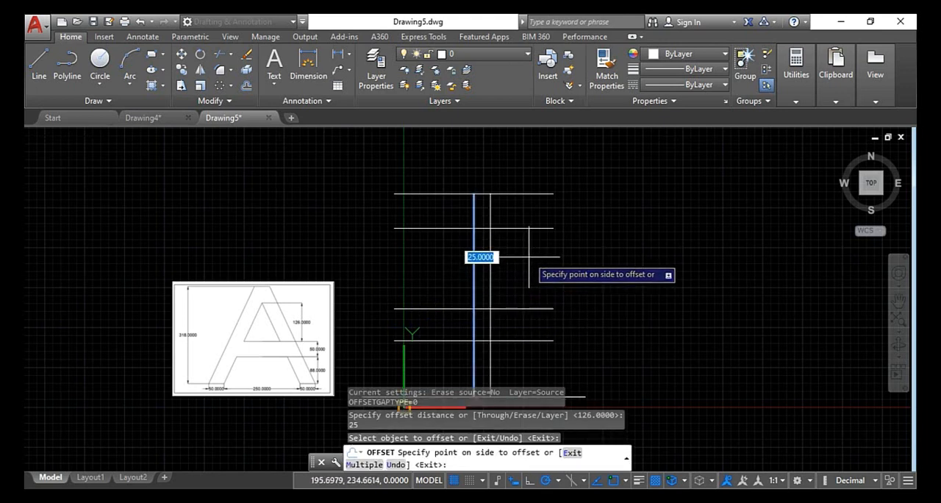
left_click(500, 257)
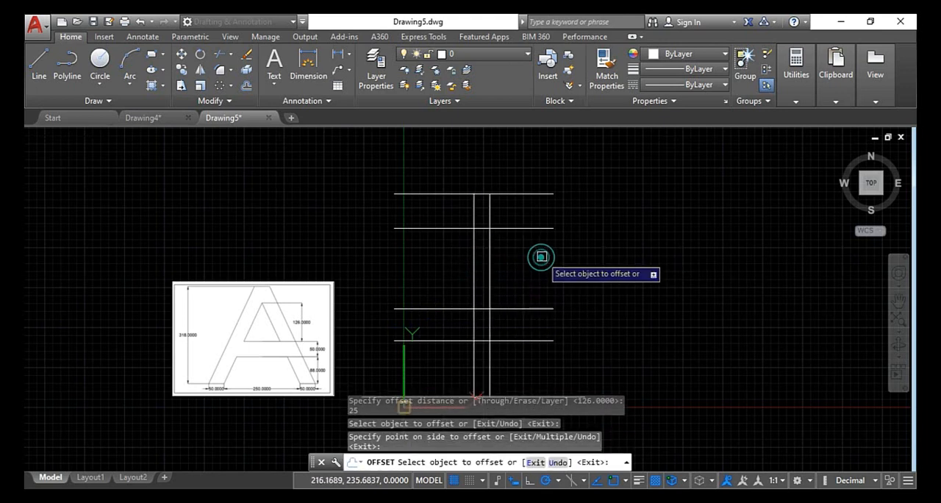
Offset the vertical centre line 25 units to the left as well and end the Offset command
left_click(475, 266)
left_click(432, 278)
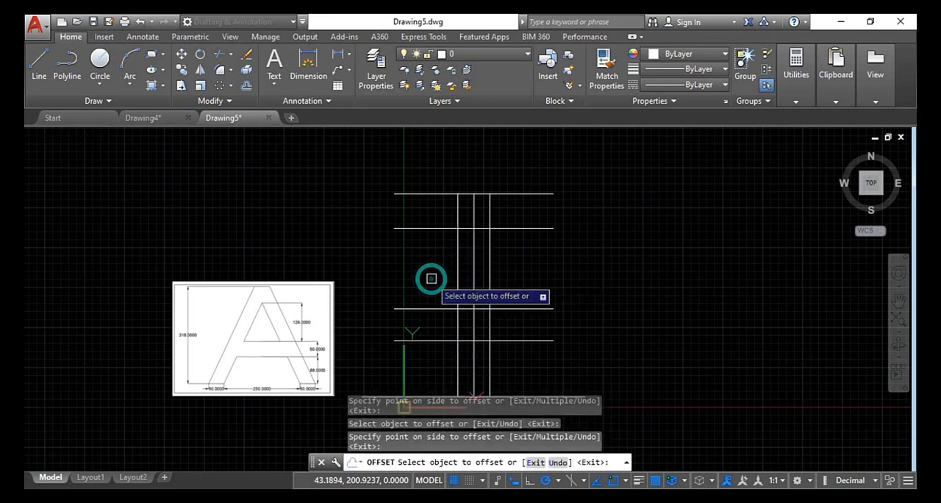
scroll(456, 273, "down", 2)
scroll(460, 276, "up", 4)
scroll(460, 277, "down", 4)
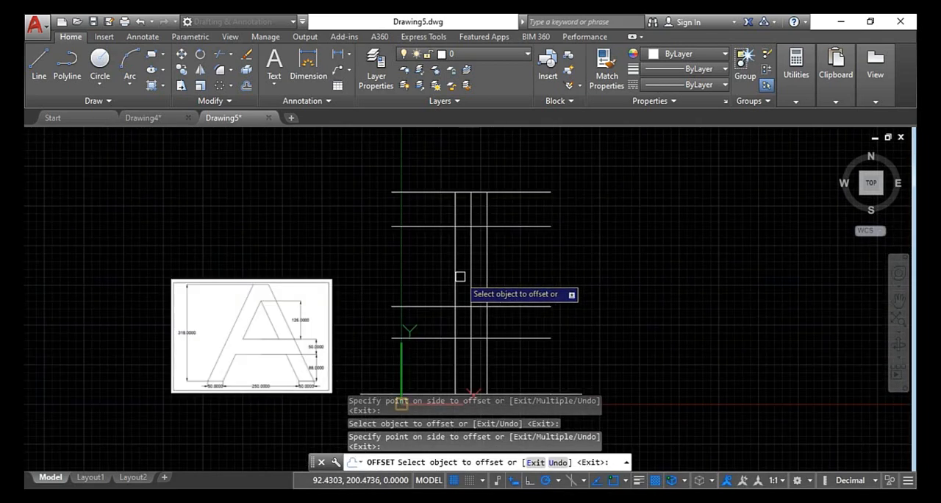
scroll(460, 277, "up", 2)
middle_click_drag(460, 276, 447, 238)
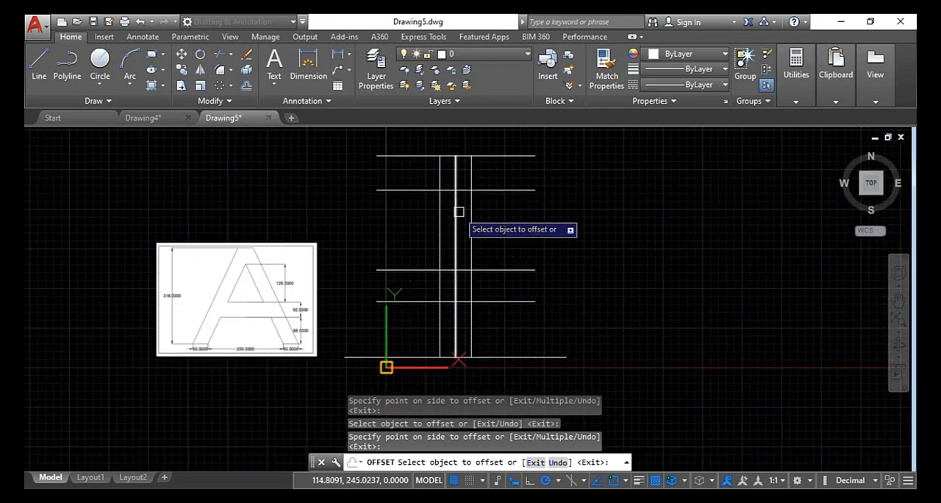
key("Escape")
key("Escape")
key("Escape")
key("Escape")
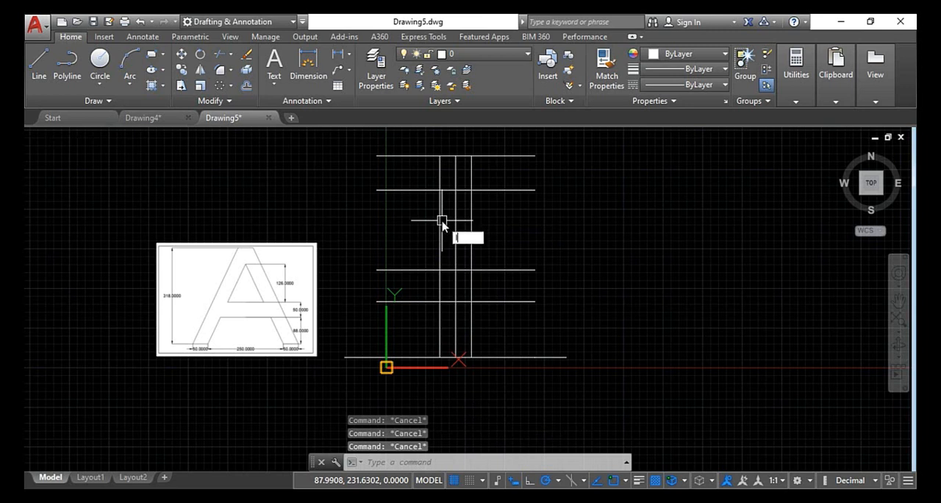
Draw the A's two outer sloping sides from the top line's intersections with the offset verticals to the corresponding ends of the baseline
type("l")
key("Return")
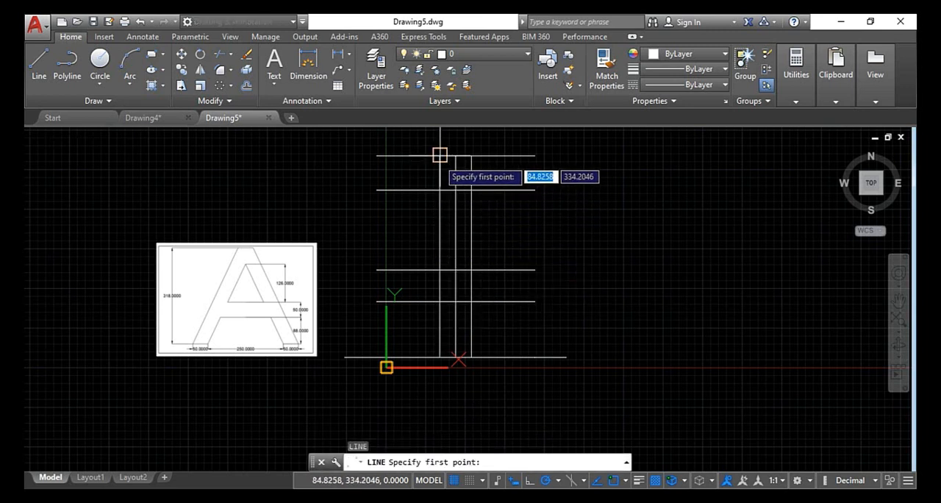
left_click(440, 155)
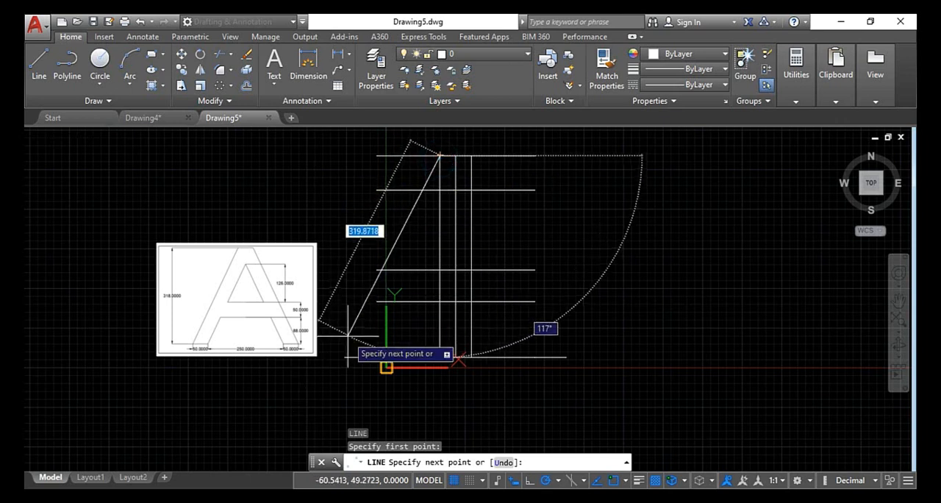
left_click(345, 357)
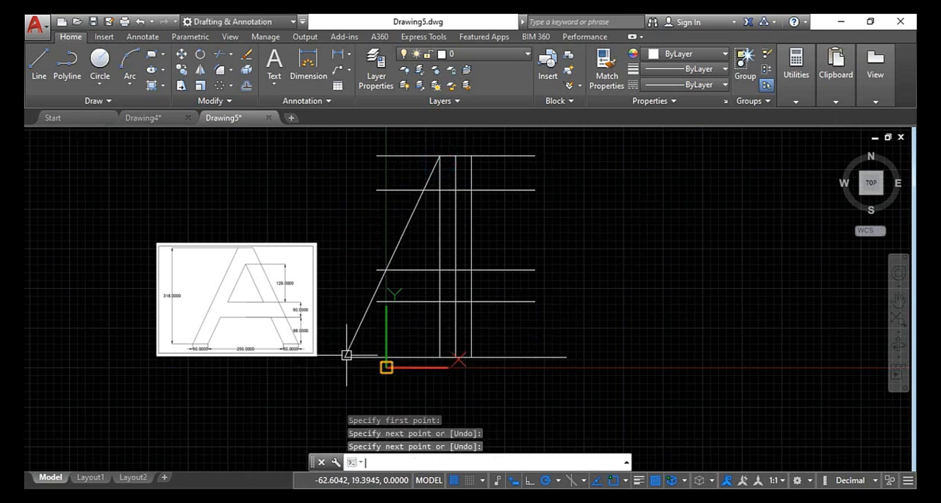
key("Return")
key("Return")
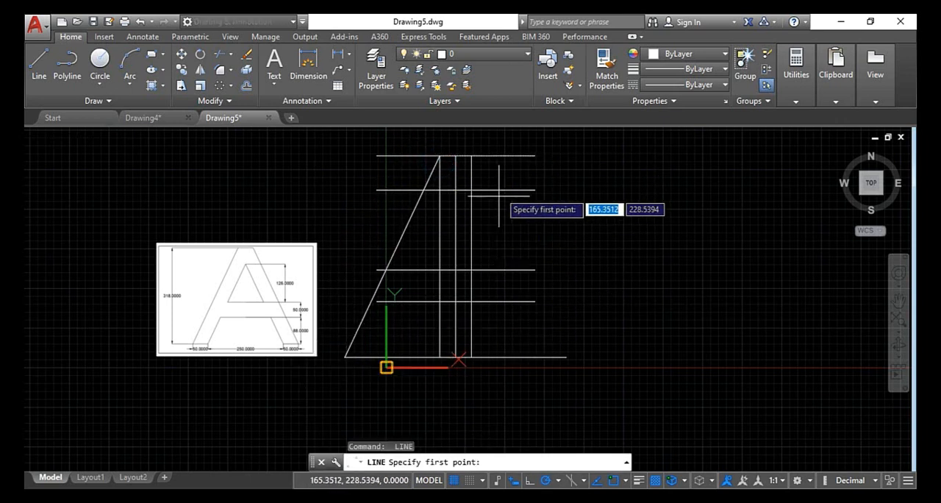
left_click(470, 155)
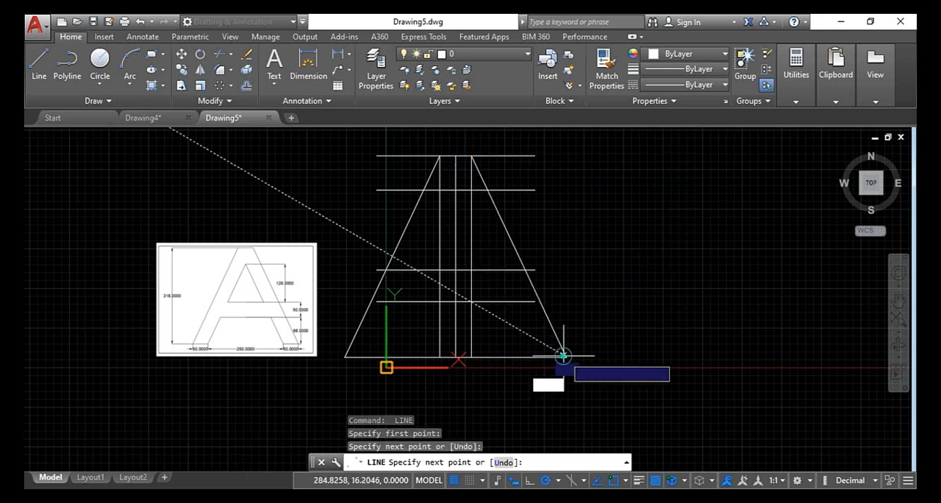
key("Escape")
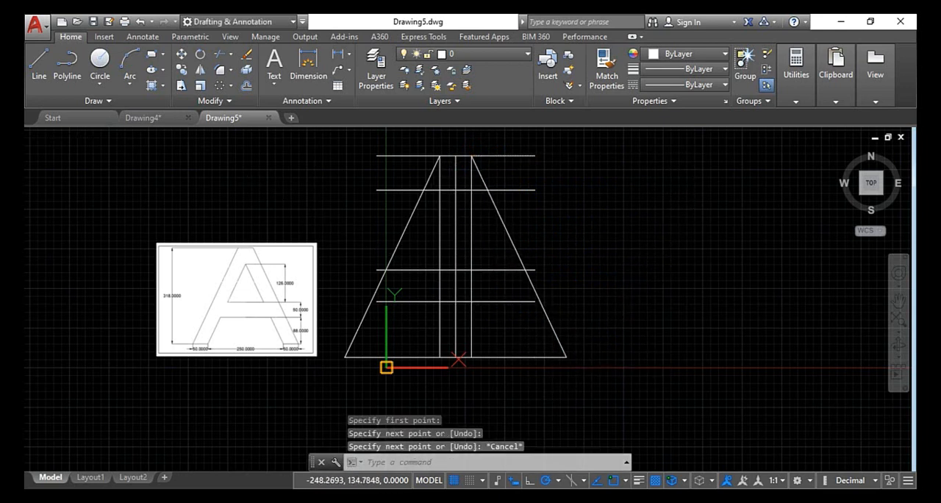
Check the reference image and draw the left inner sloping line from the apex on the centre line to the left 50-unit foot's inner end
scroll(230, 282, "up", 2)
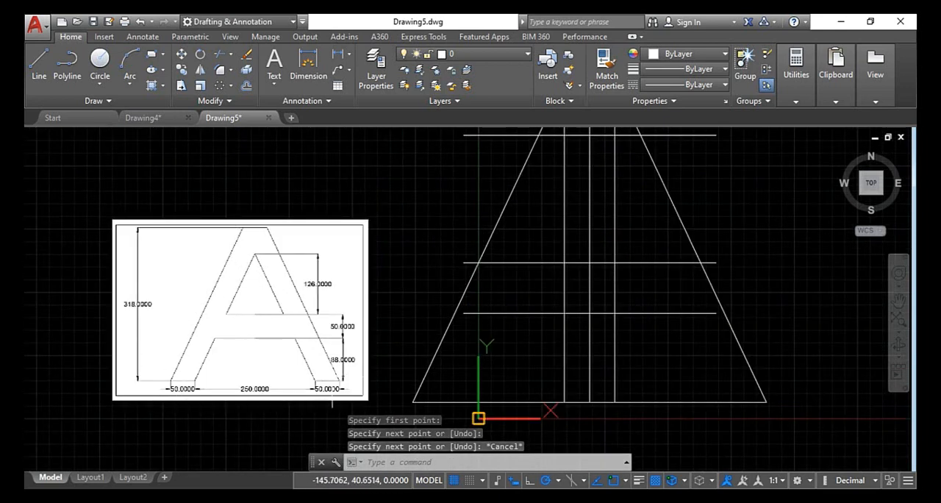
scroll(564, 287, "down", 2)
key("Escape")
key("Escape")
key("Escape")
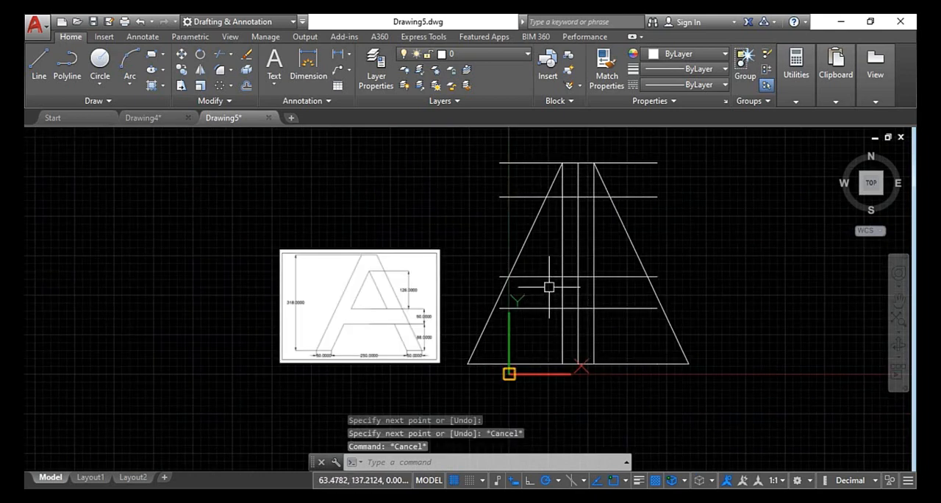
type("l")
key("Return")
scroll(550, 261, "up", 2)
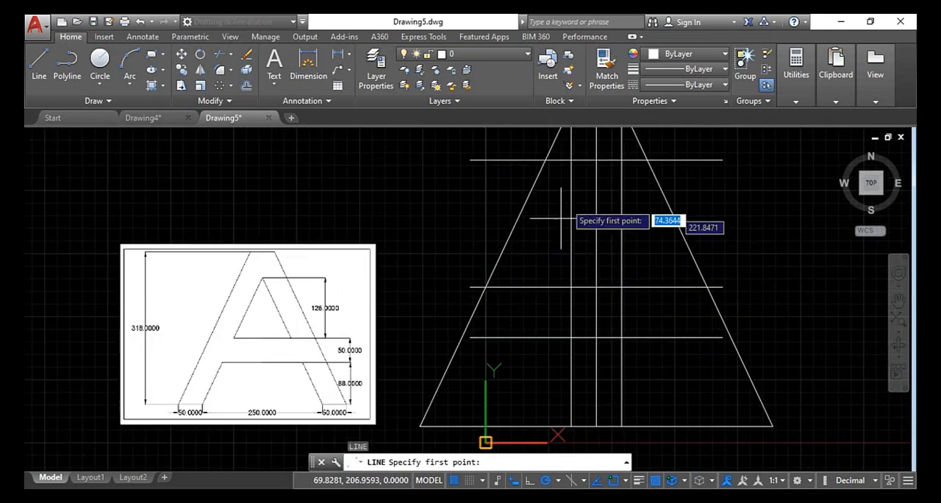
left_click(597, 159)
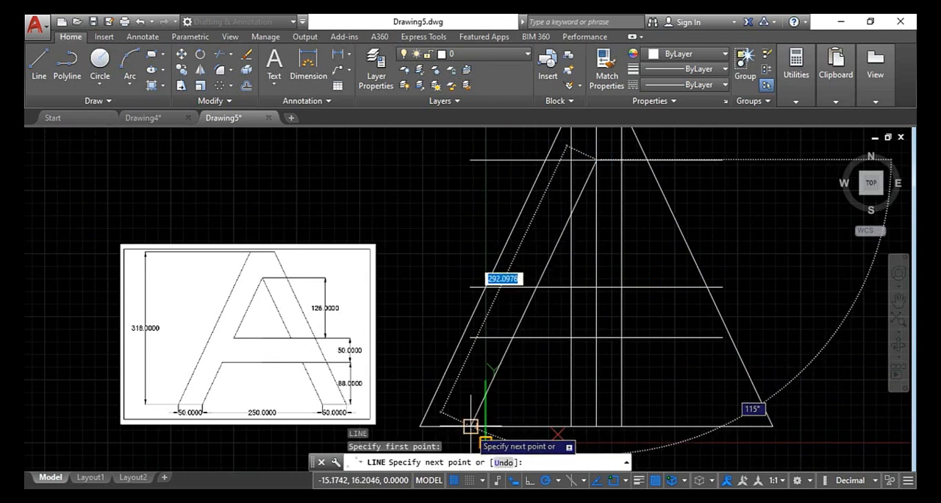
left_click(471, 426)
key("Return")
key("Return")
Draw the right inner sloping line from the same apex to the inner end of the right 50-unit foot on the baseline
left_click(596, 159)
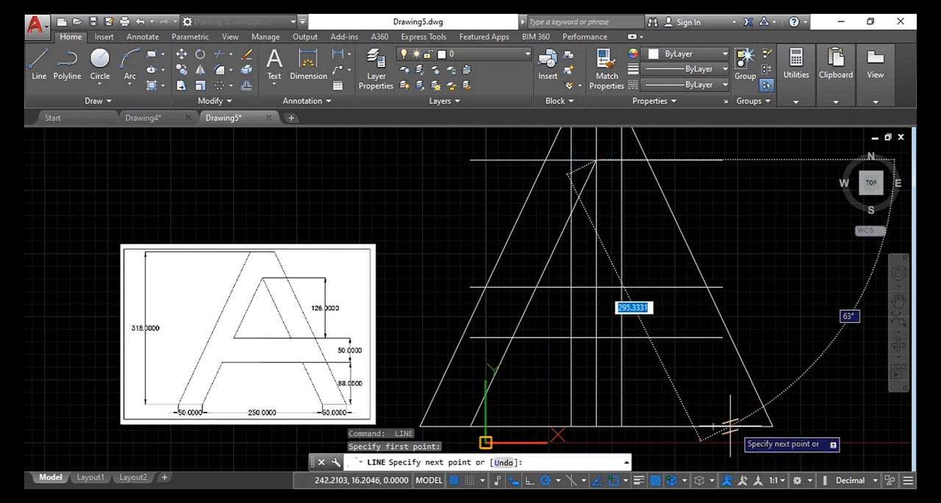
key("Escape")
key("Escape")
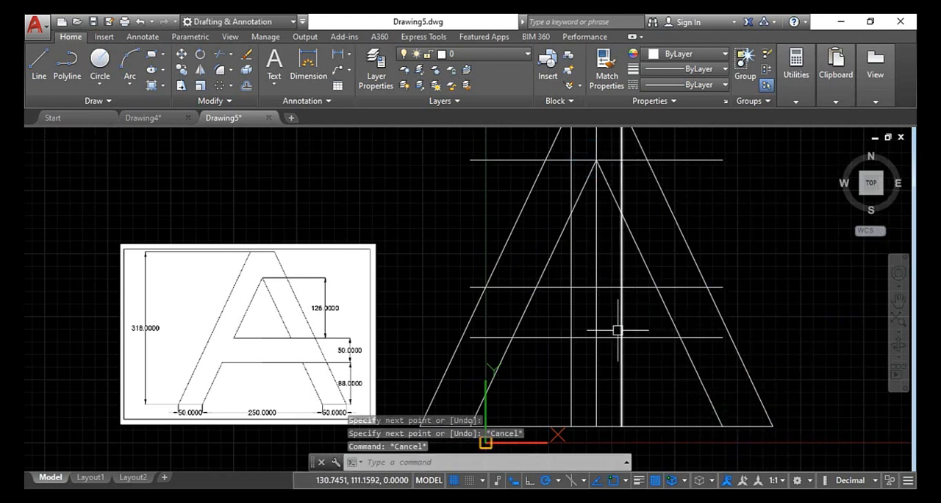
scroll(614, 327, "down", 2)
scroll(615, 307, "up", 2)
scroll(611, 253, "down", 3)
scroll(599, 175, "up", 3)
scroll(603, 192, "down", 2)
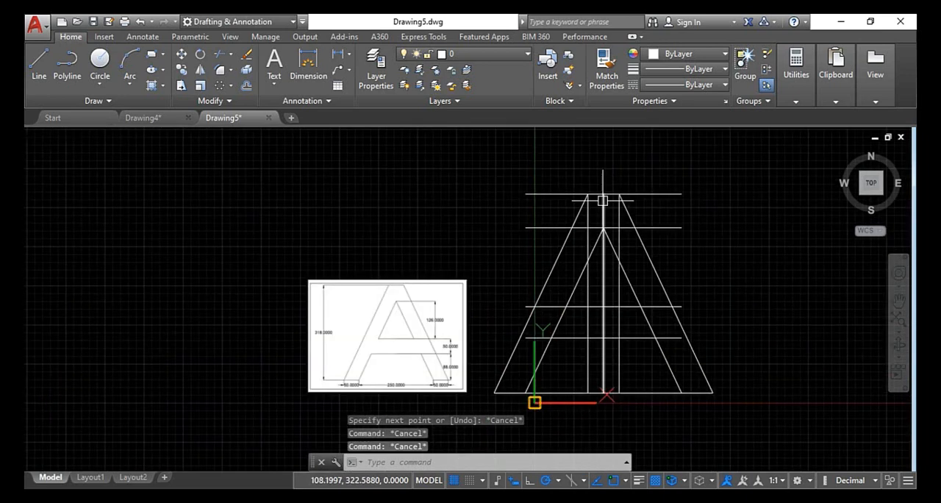
scroll(611, 290, "up", 1)
scroll(612, 294, "down", 1)
middle_click_drag(612, 294, 522, 266)
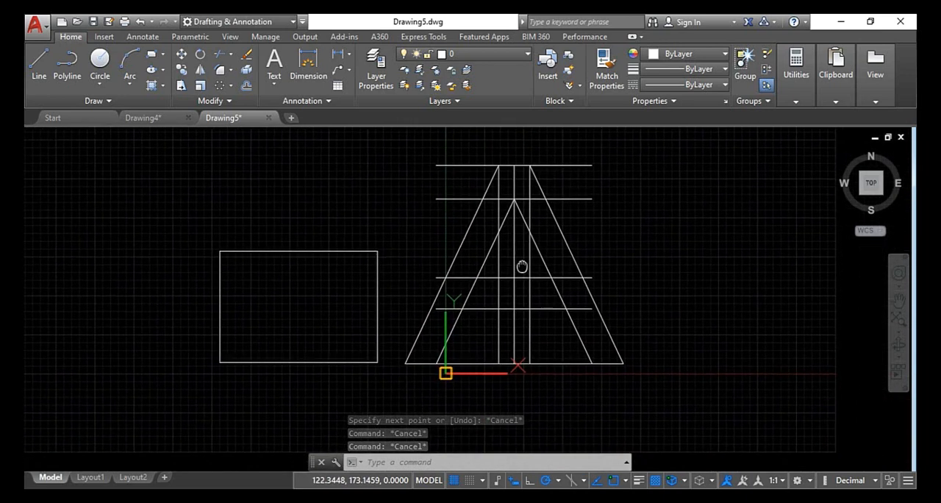
scroll(525, 208, "up", 2)
scroll(487, 229, "down", 2)
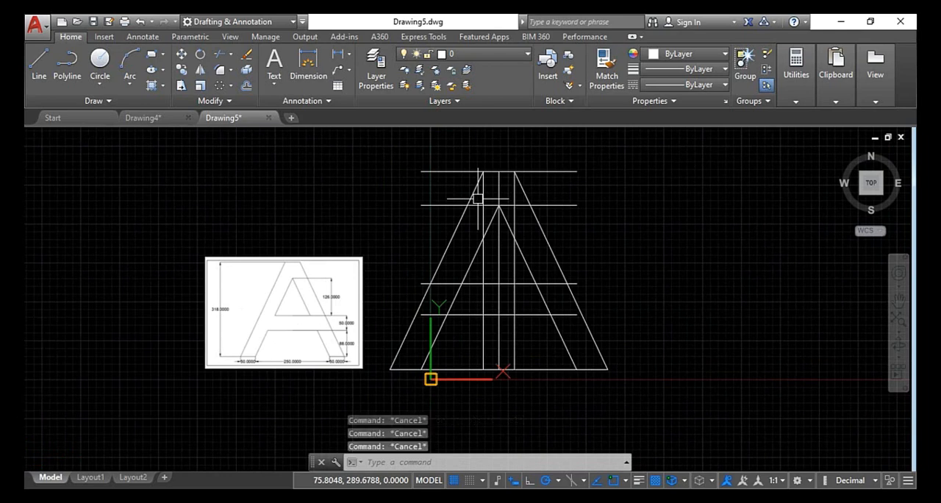
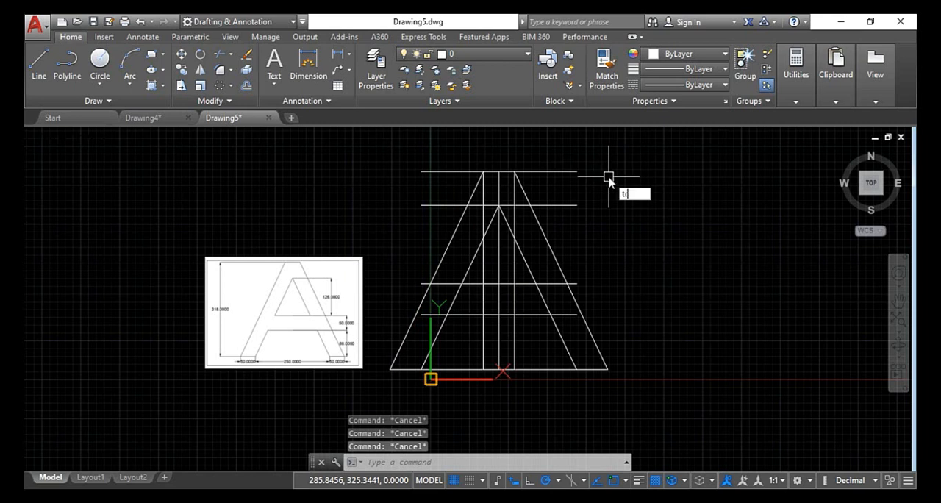
Trim the top line's ends outside the A's outer sides and the second horizontal line's portion left of the inner apex
key("Return")
key("Return")
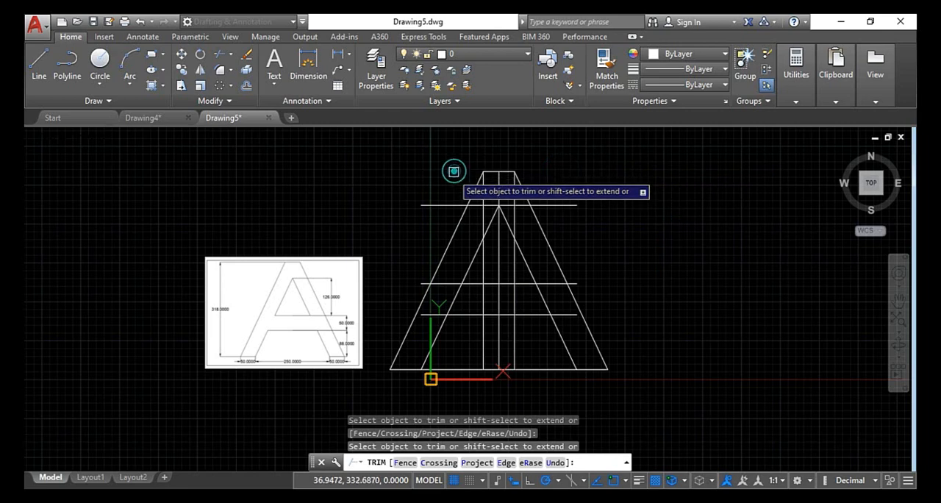
scroll(472, 214, "up", 5)
left_click(475, 185)
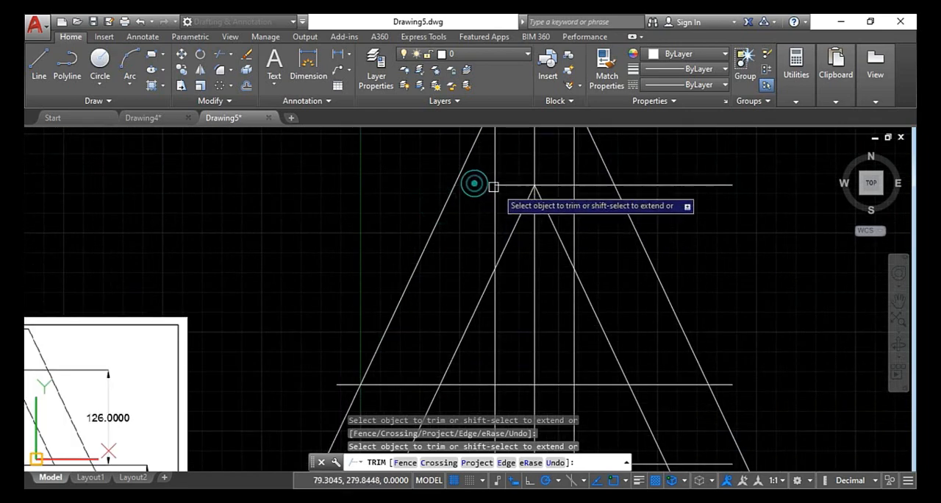
left_click(508, 184)
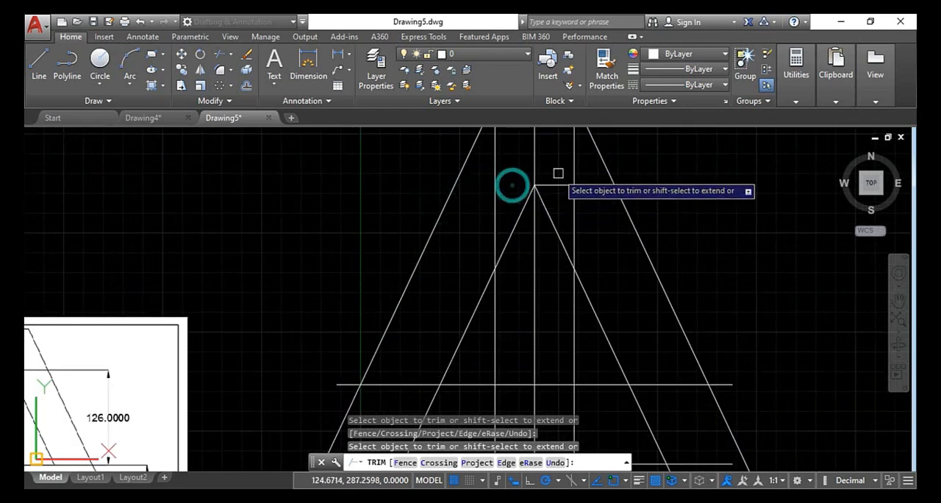
Trim the second horizontal line back to the right offset vertical and cut away the centre and left verticals above the inner apex
left_click(704, 164)
left_click(663, 195)
left_click(595, 170)
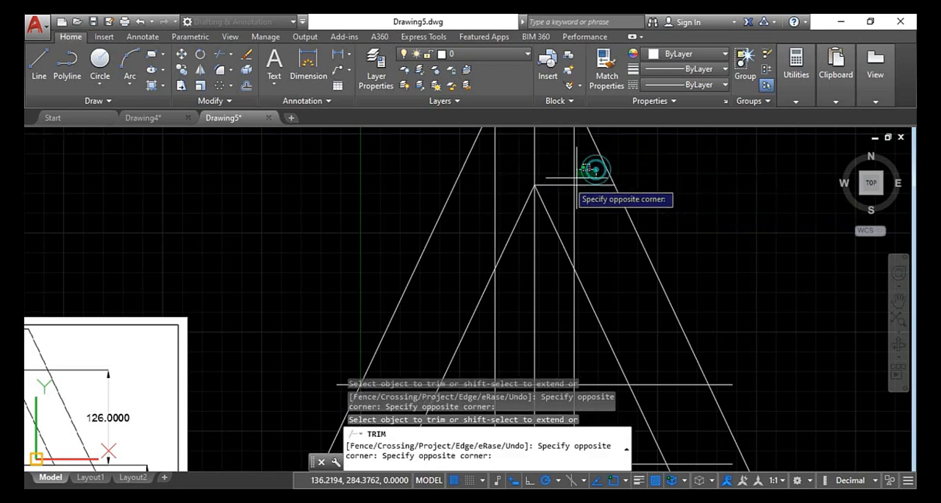
left_click(564, 200)
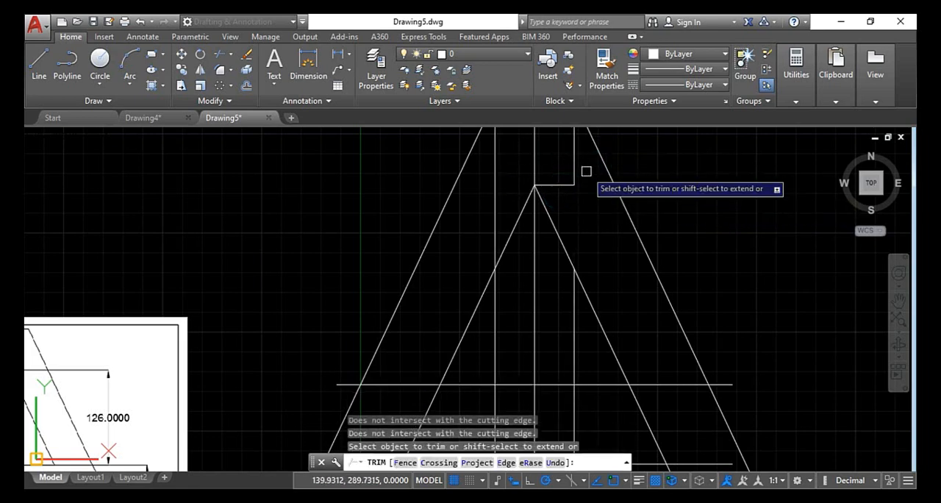
left_click(550, 151)
left_click(494, 170)
scroll(497, 168, "down", 4)
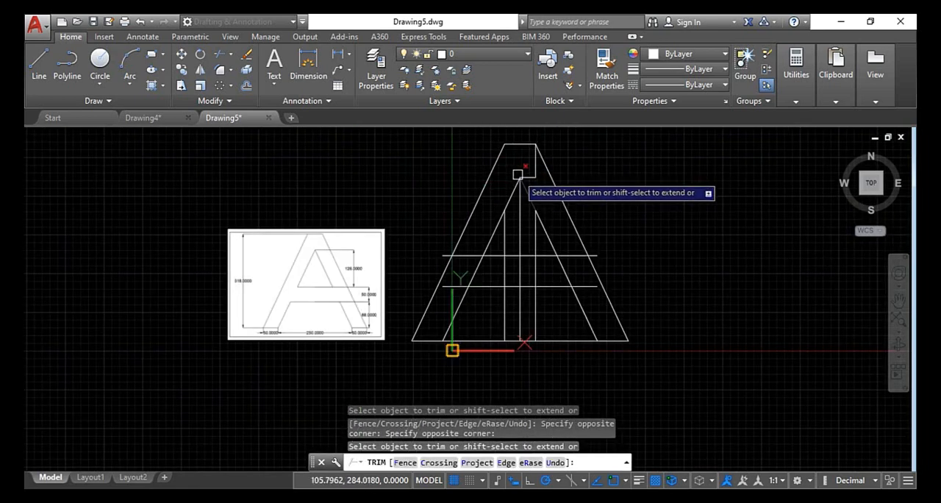
Trim the crossbar lines' right ends back to the inner right slope and clear the inner slopes and verticals between the two crossbar lines
scroll(504, 245, "up", 2)
scroll(606, 267, "up", 2)
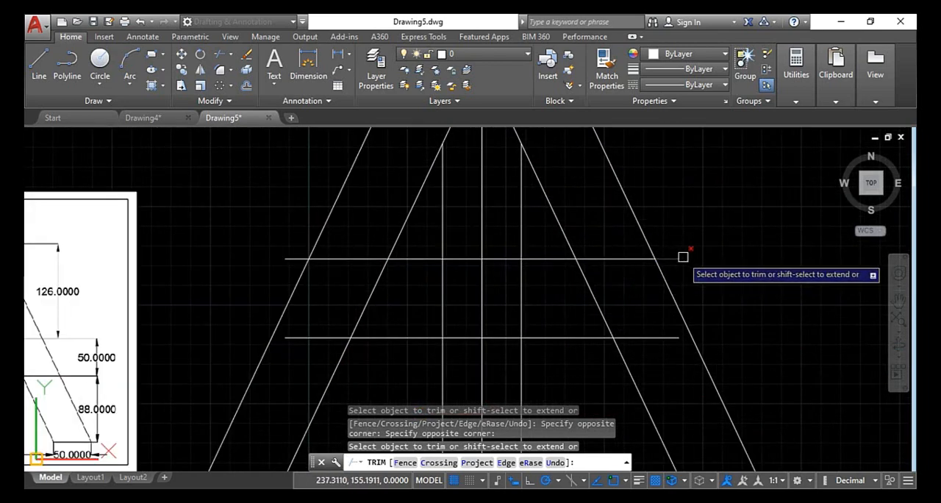
left_click(620, 235)
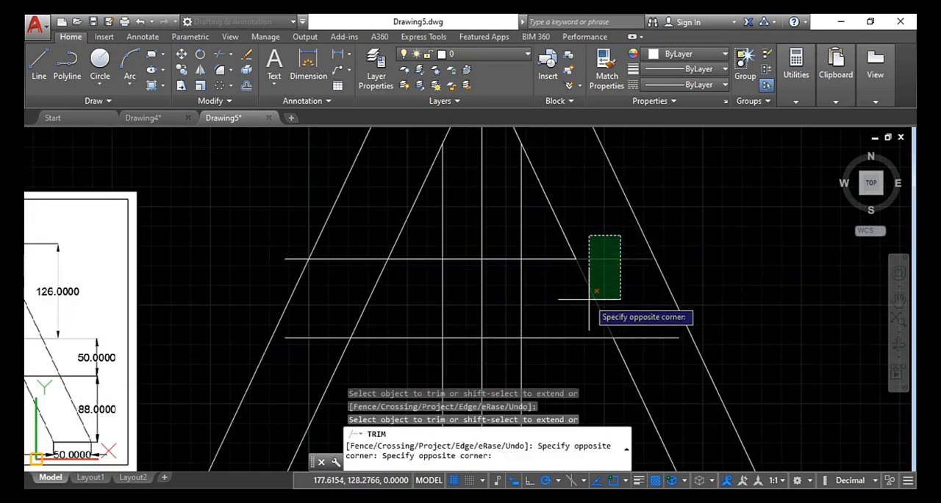
left_click(590, 299)
left_click(647, 337)
left_click(571, 292)
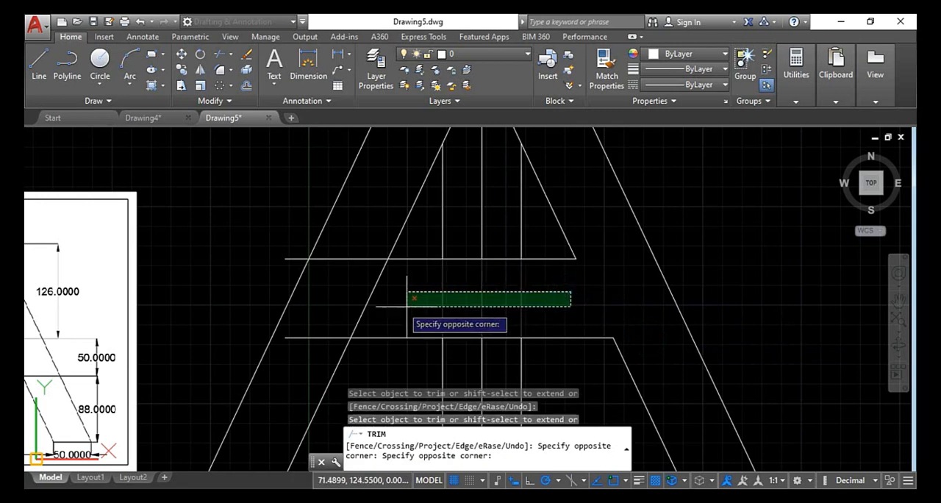
left_click(346, 307)
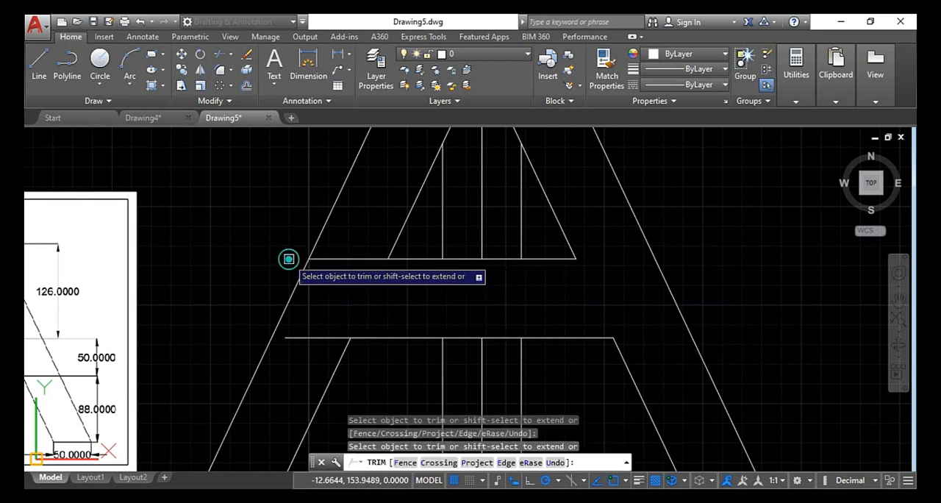
Trim both crossbar lines' left ends back to the inner left slope and cut the baseline between the A's feet
left_click(345, 257)
left_click(317, 336)
scroll(355, 227, "down", 3)
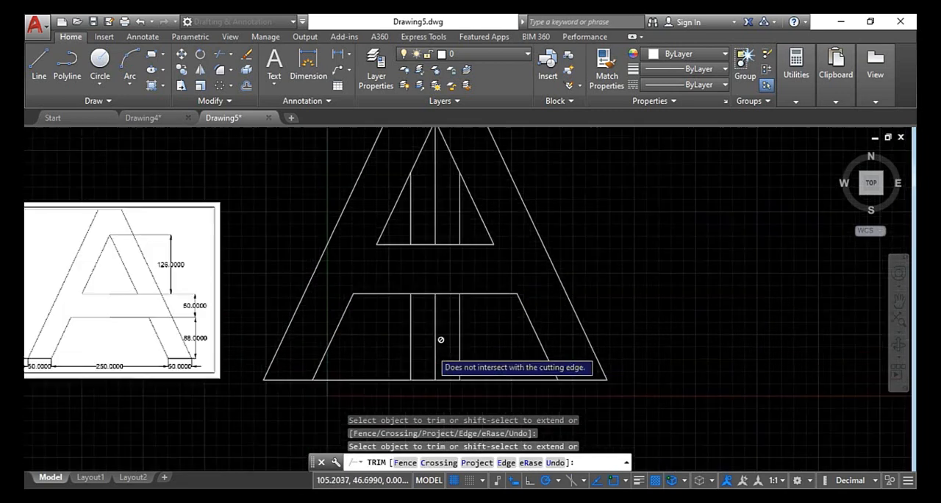
middle_click_drag(486, 340, 470, 313)
left_click(469, 313)
left_click(353, 372)
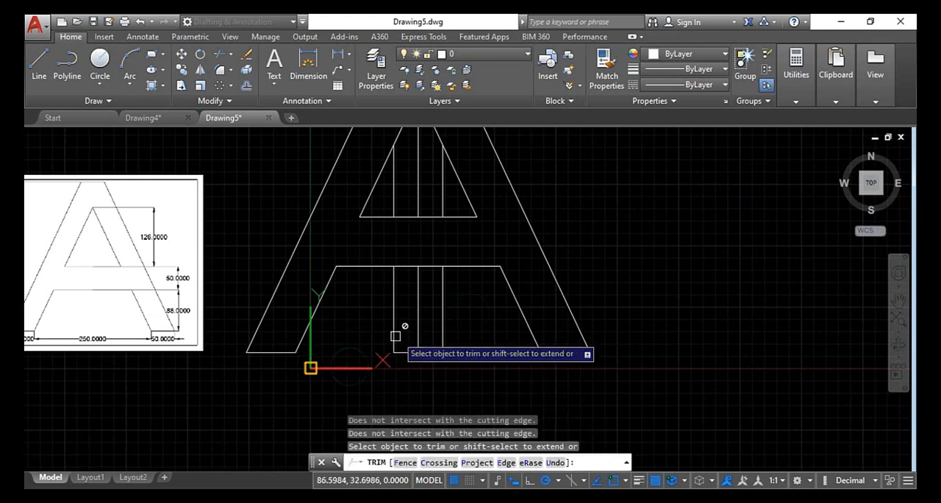
Erase the leftover verticals below the crossbar and inside the triangle plus the stubs beside the apex with Trim's eRase option, and end Trim
scroll(449, 315, "down", 4)
scroll(450, 315, "up", 4)
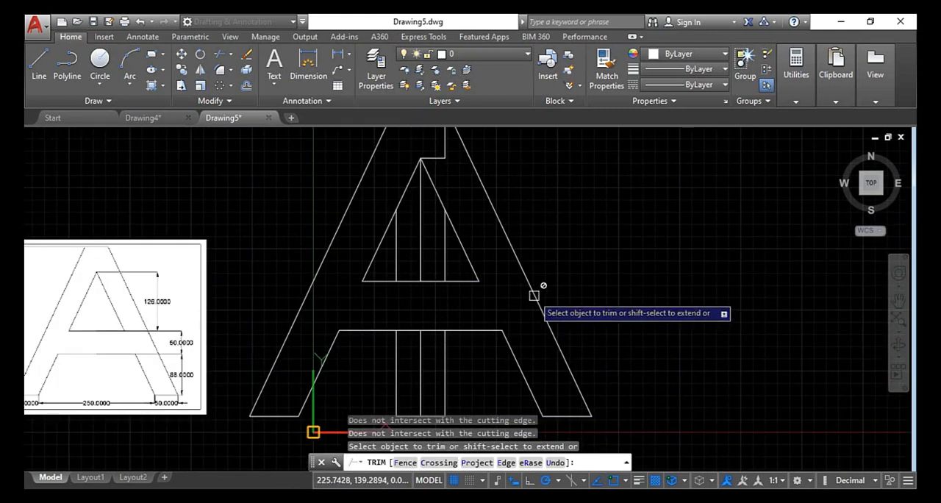
left_click(531, 463)
left_click(450, 323)
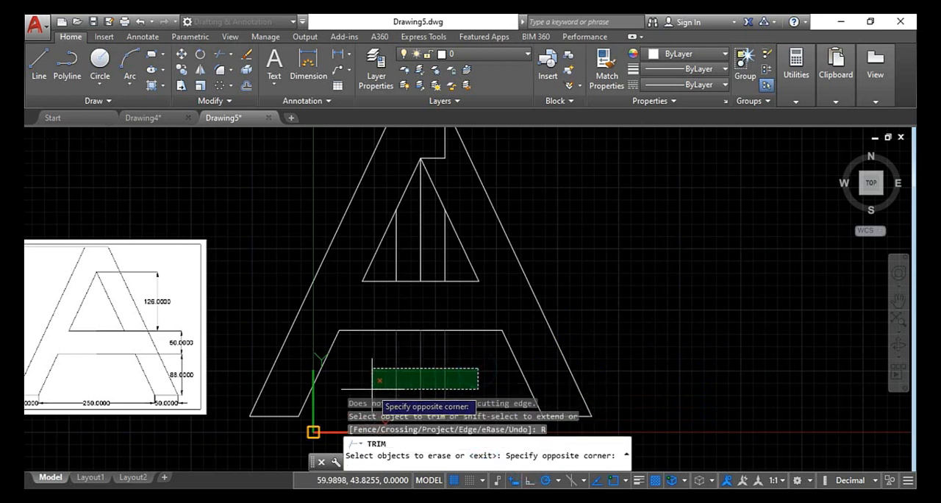
left_click(372, 388)
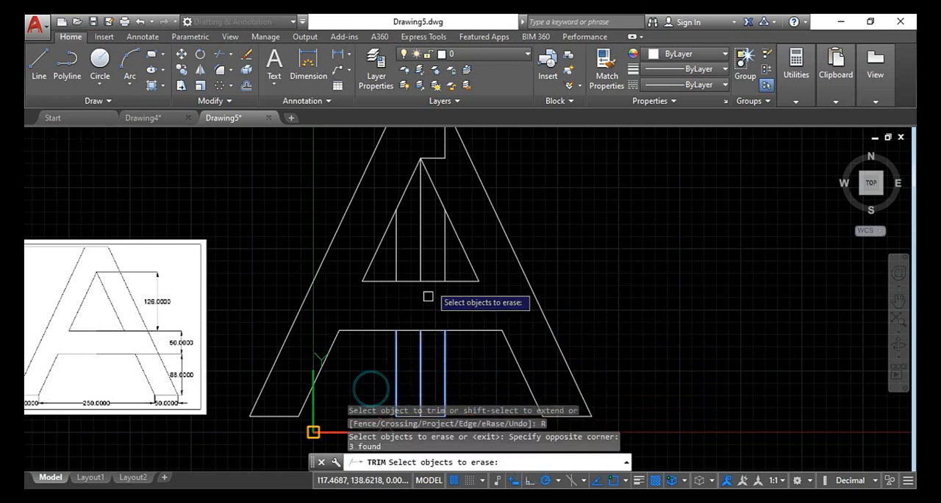
left_click(387, 264)
mouse_move(453, 170)
middle_mouse_down()
mouse_move(471, 227)
mouse_move(470, 281)
mouse_move(479, 205)
middle_mouse_up()
left_click(471, 273)
left_click(437, 240)
scroll(436, 239, "down", 2)
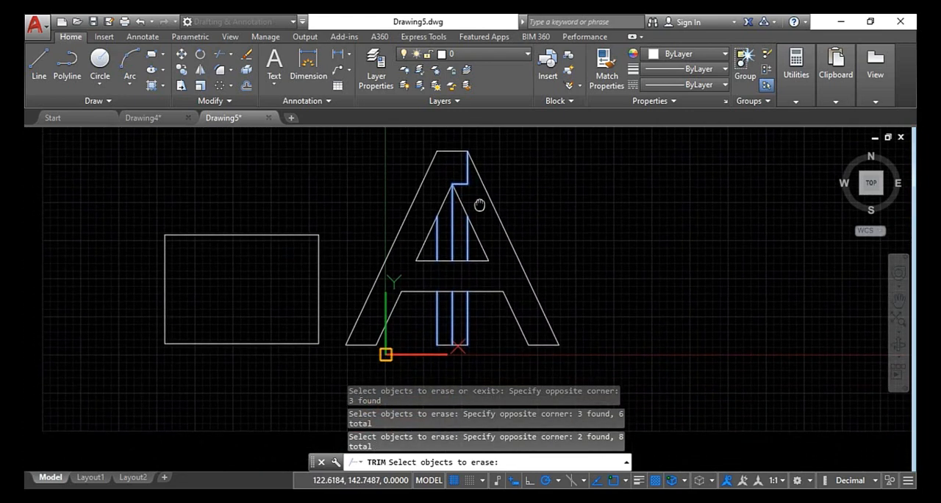
key("Return")
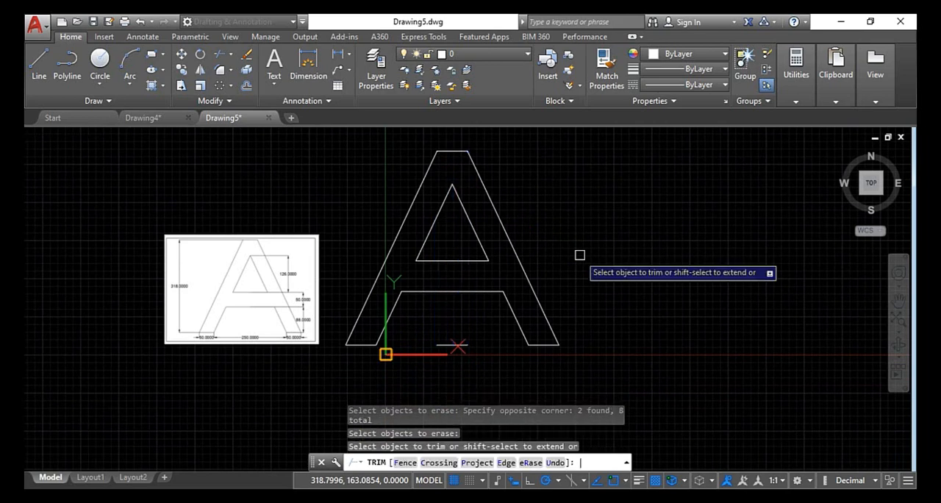
key("Return")
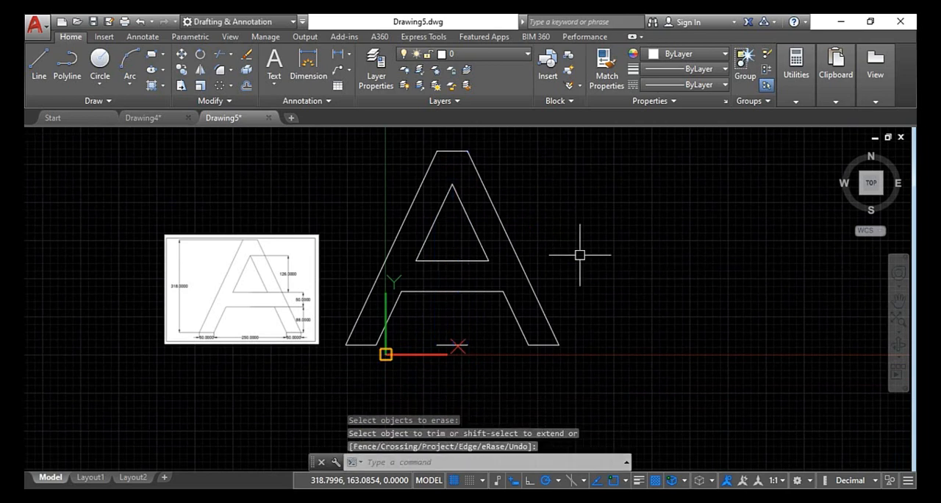
Check the reference image and dimension the left foot's width with the Dimension tool, placing the dimension line just below the baseline
scroll(297, 303, "up", 2)
scroll(286, 287, "up", 2)
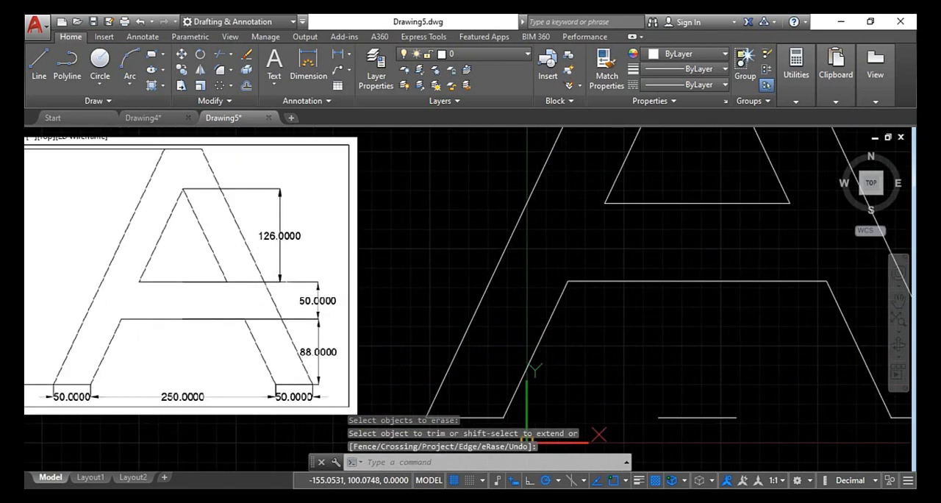
scroll(269, 358, "down", 2)
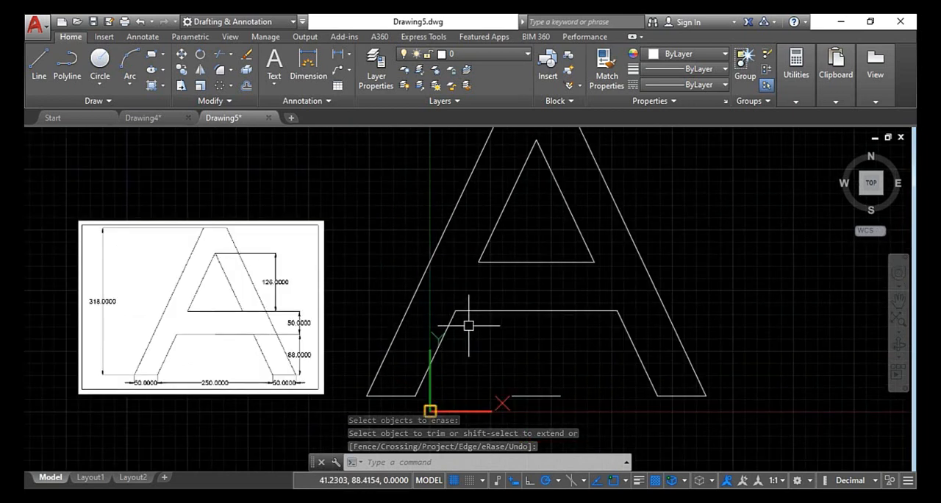
left_click(301, 54)
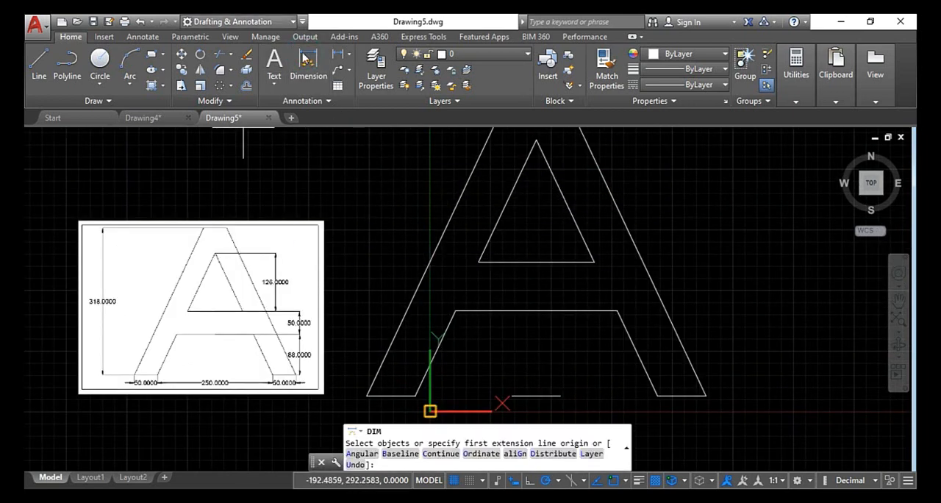
scroll(384, 417, "up", 2)
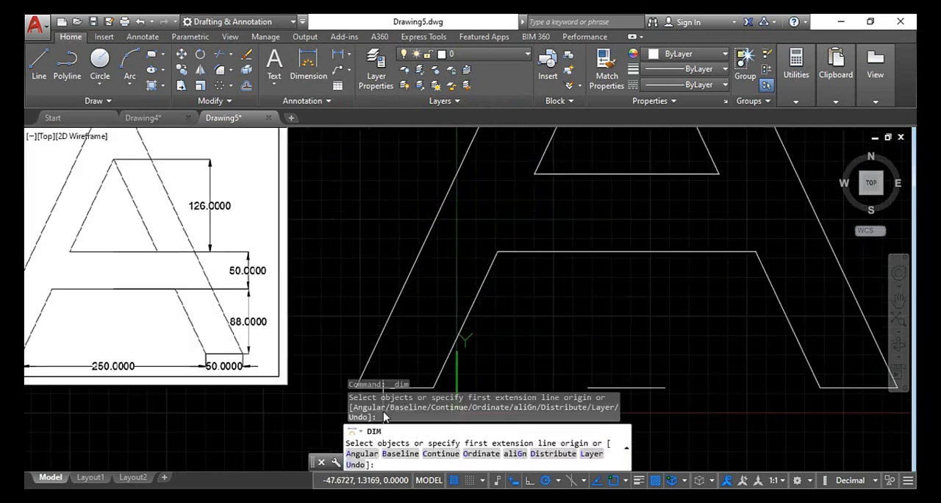
scroll(403, 377, "up", 2)
middle_click_drag(432, 352, 439, 225)
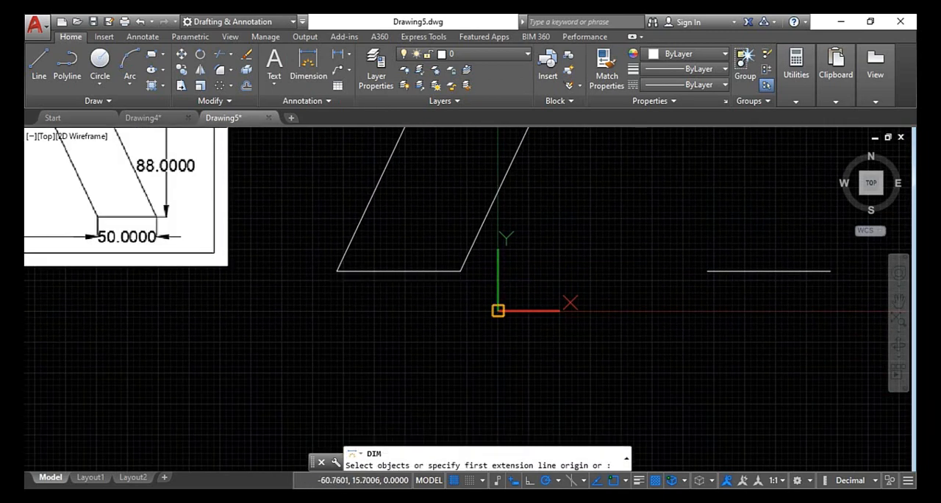
left_click(336, 271)
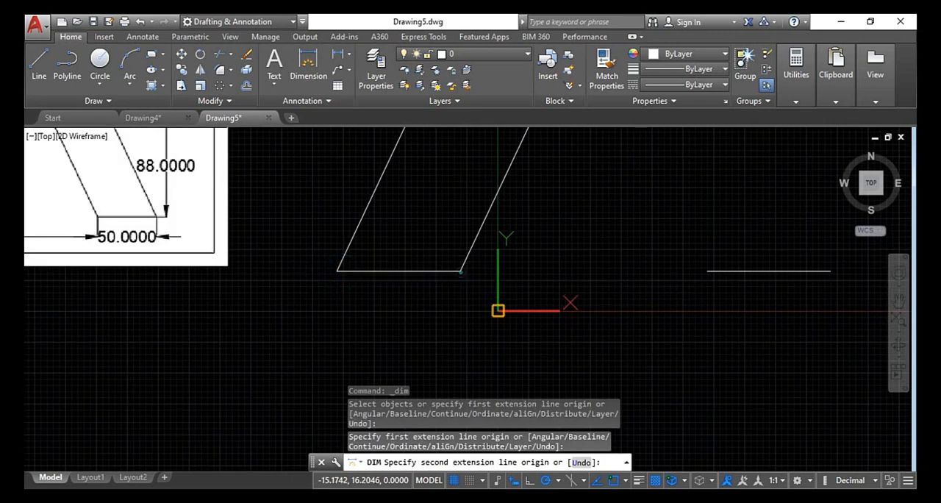
left_click(460, 271)
left_click(407, 309)
scroll(408, 301, "up", 6)
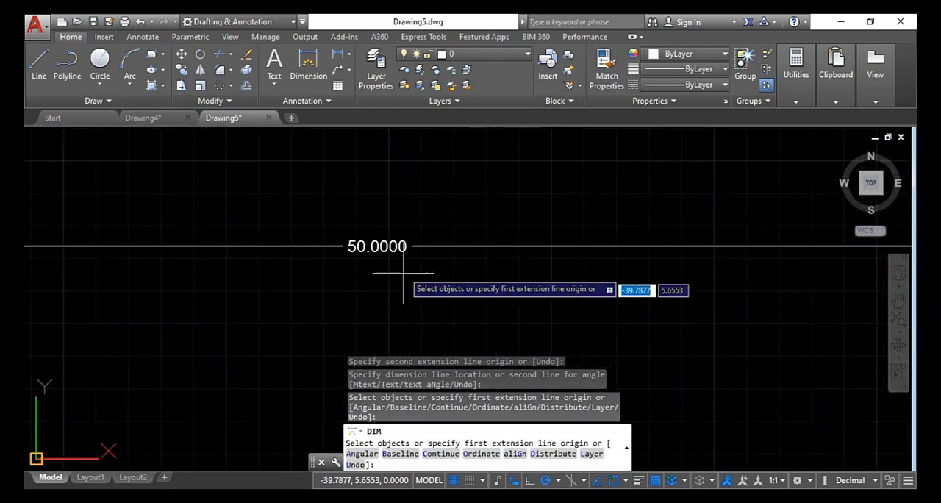
Dimension the gap between the inner ends of the two feet, placing the dimension line below the baseline
scroll(405, 263, "down", 7)
middle_click_drag(431, 216, 414, 271)
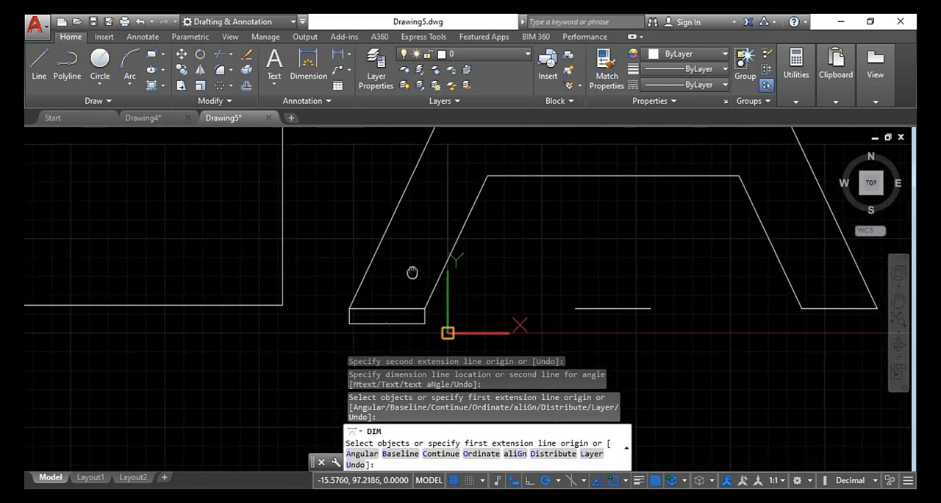
left_click(421, 304)
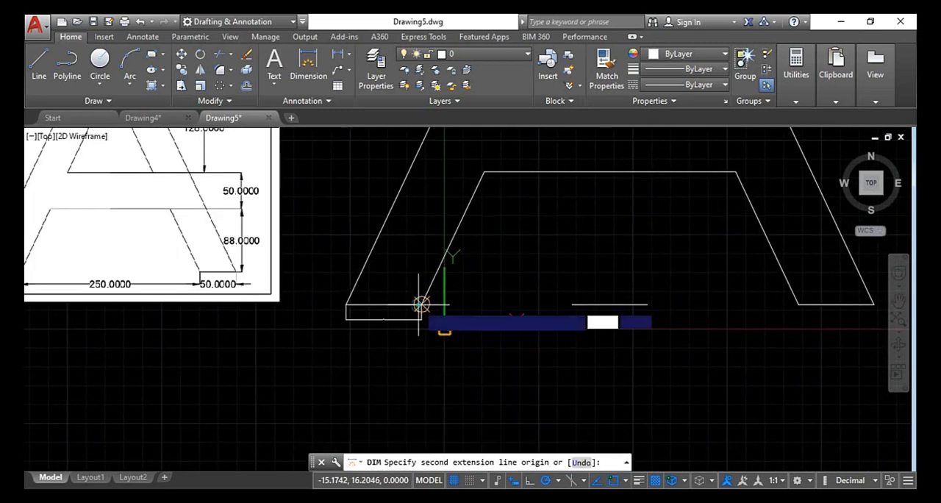
left_click(799, 303)
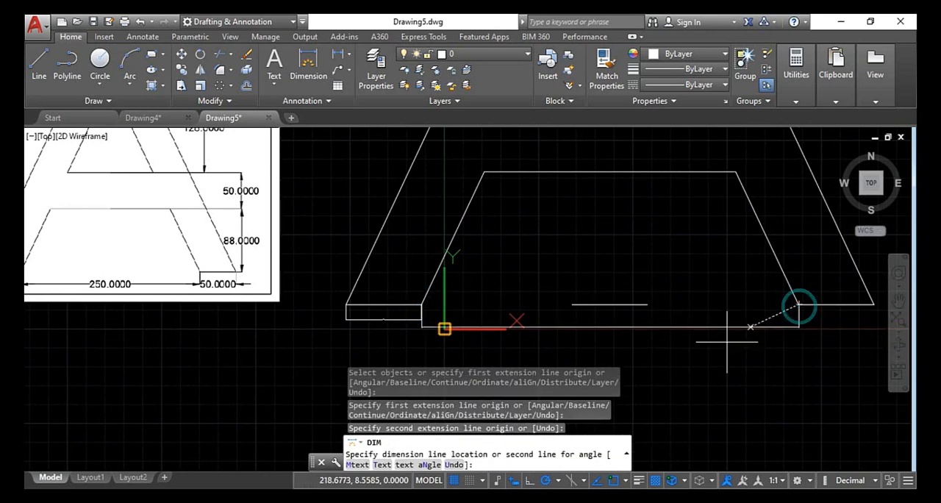
left_click(630, 336)
scroll(636, 324, "up", 5)
scroll(636, 322, "up", 5)
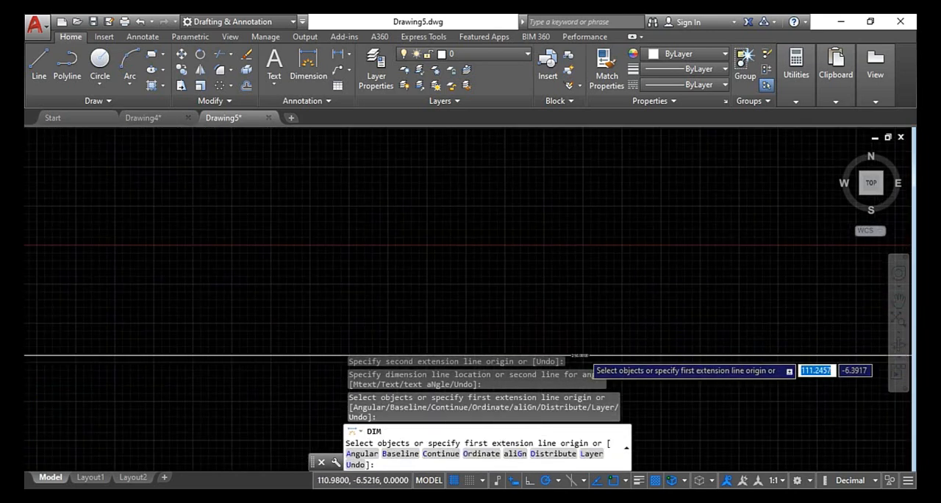
scroll(571, 350, "up", 9)
scroll(578, 330, "down", 8)
scroll(578, 330, "down", 8)
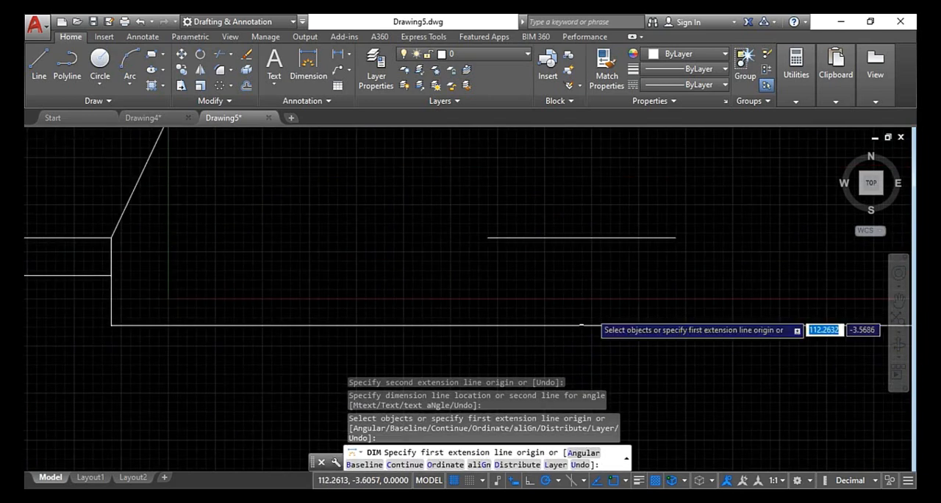
Dimension the right foot's width from its inner to its outer end, placing the dimension line below the baseline
scroll(716, 298, "up", 5)
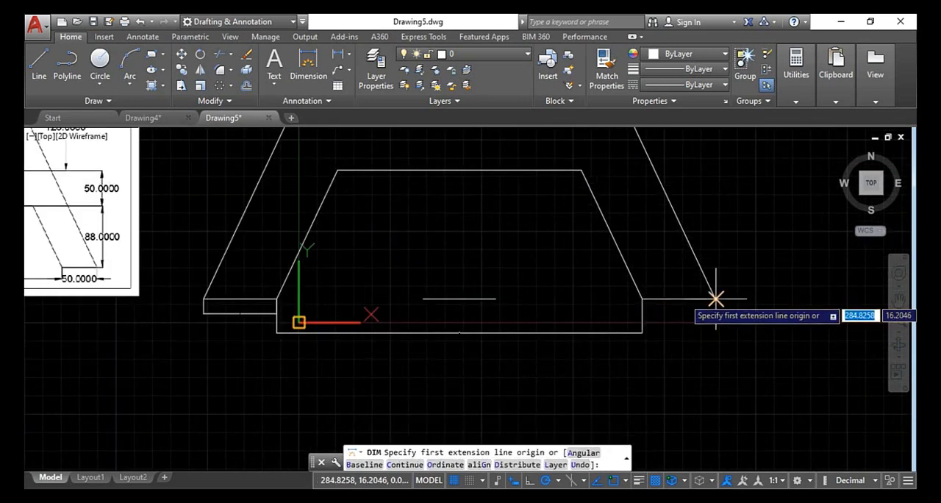
left_click(641, 299)
left_click(716, 298)
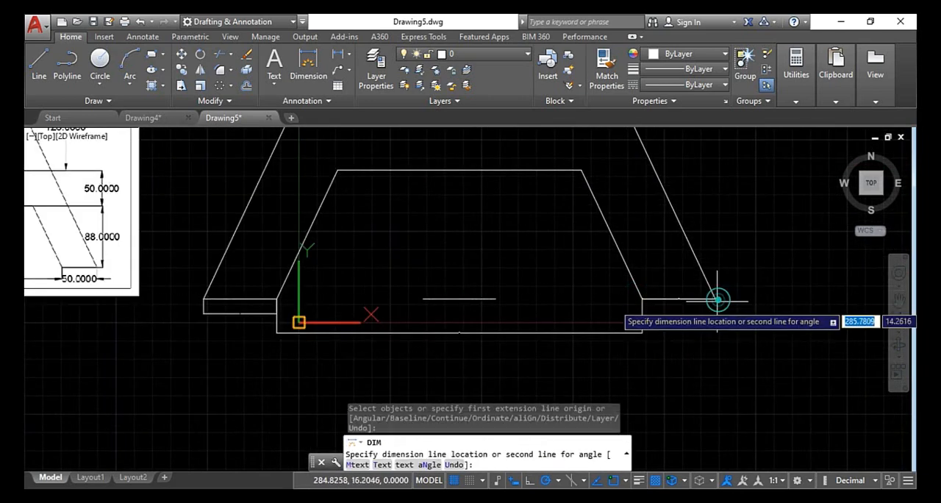
left_click(683, 328)
Dimension the inner triangle's height from its apex to its base, placing the dimension line just outside the right leg
scroll(628, 291, "down", 4)
middle_click_drag(625, 297, 644, 367)
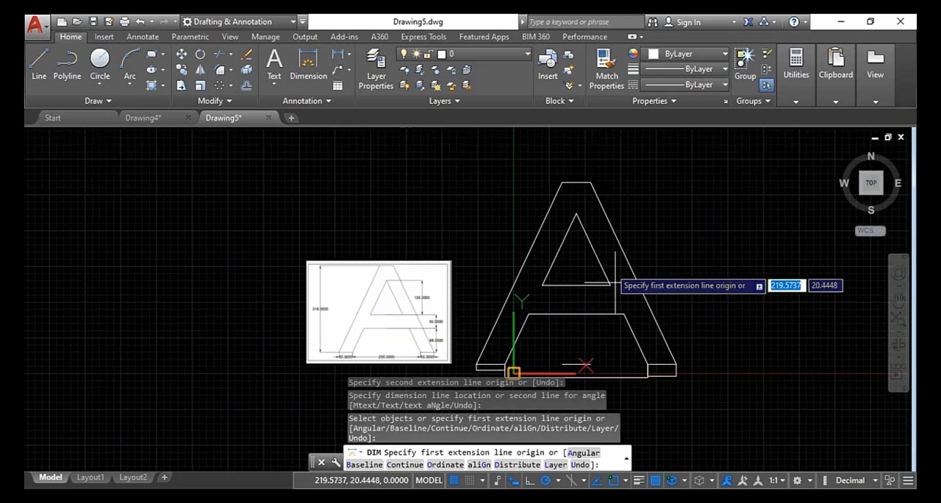
left_click(577, 213)
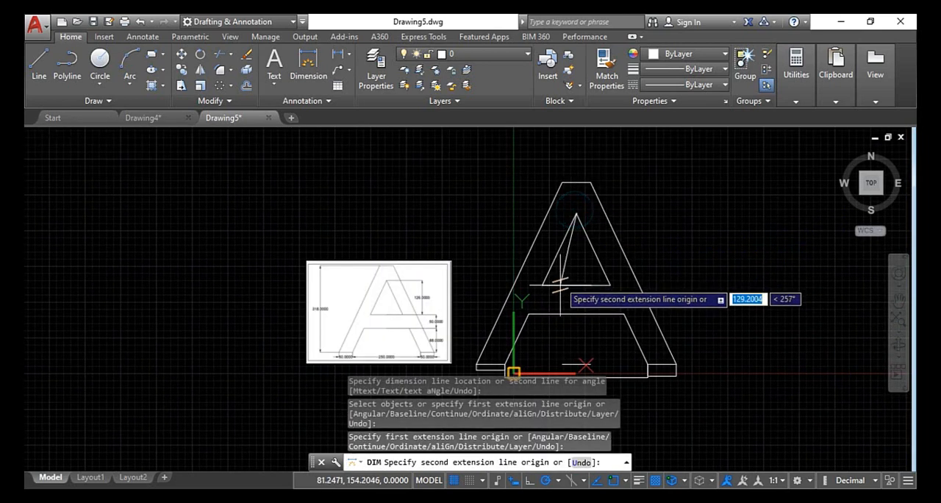
left_click(577, 285)
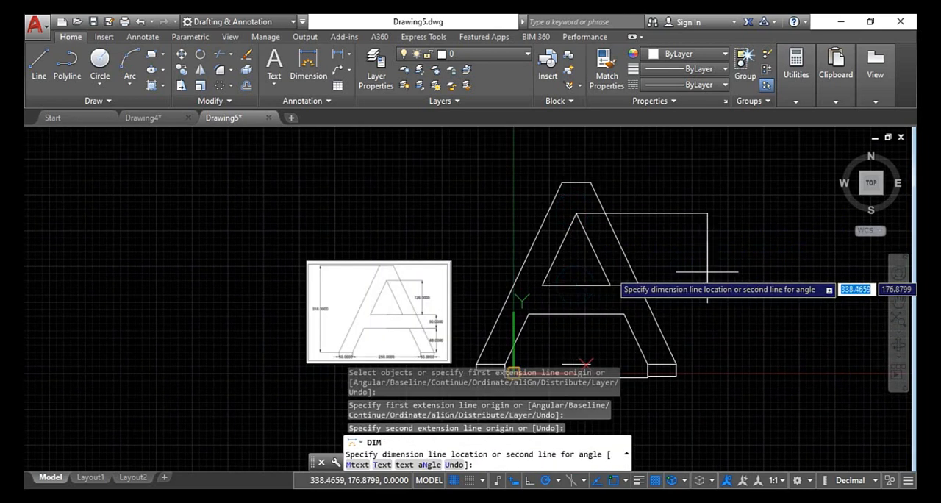
left_click(661, 267)
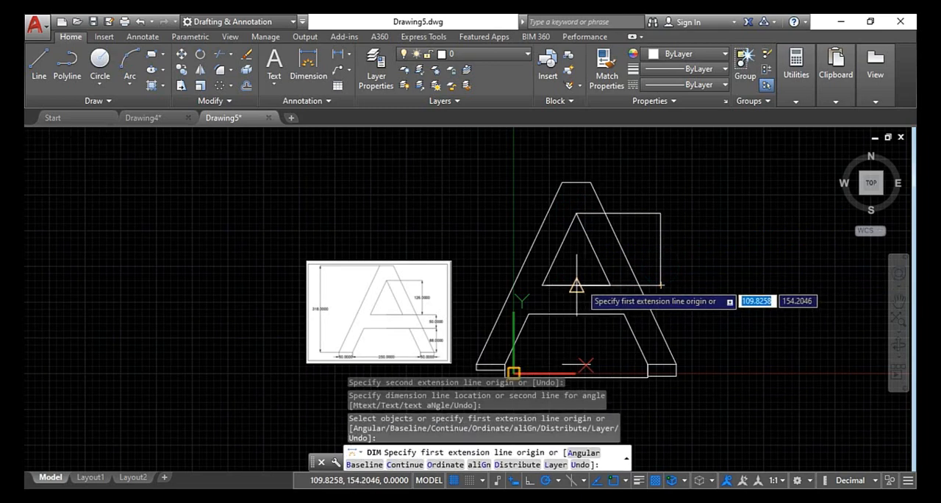
Dimension the crossbar's thickness from the triangle's base to the crossbar's lower edge, placing the dimension line right of the letter
left_click(513, 371)
left_click(576, 314)
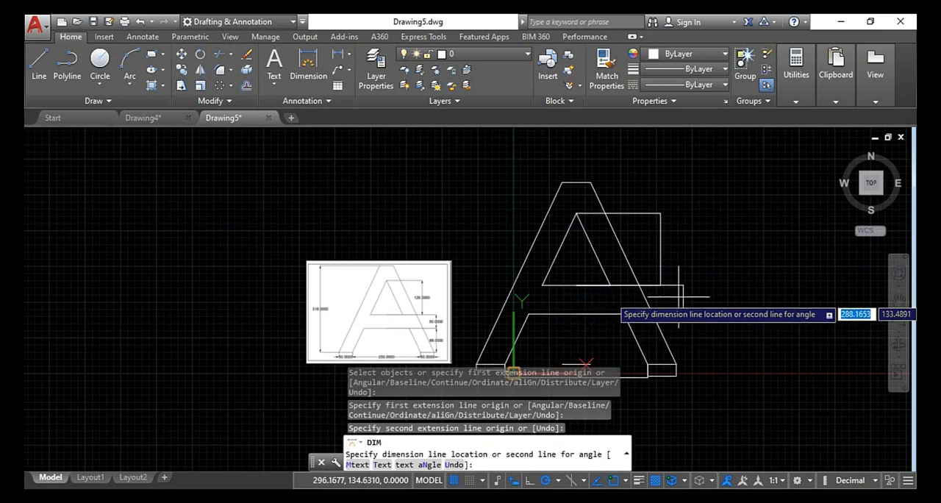
left_click(702, 298)
Dimension the height from the crossbar's lower edge to the baseline, placing the dimension line farther right than the crossbar dimension
left_click(577, 314)
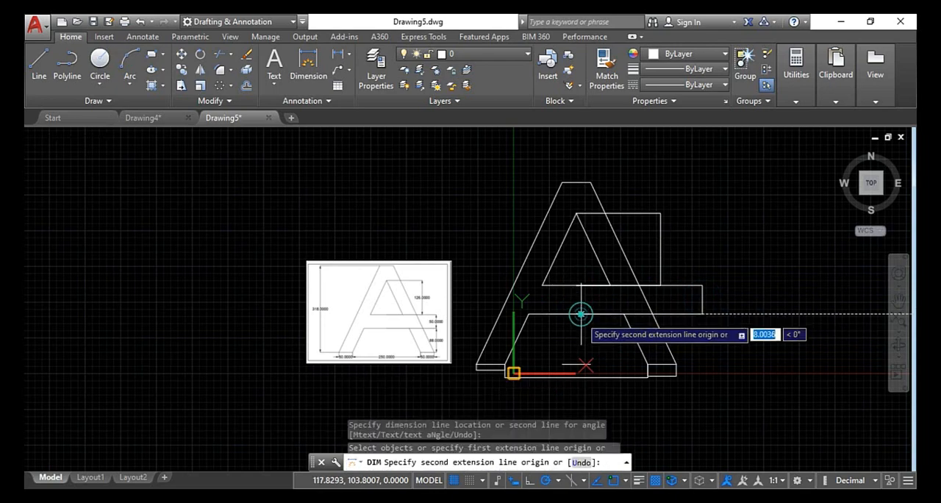
left_click(577, 364)
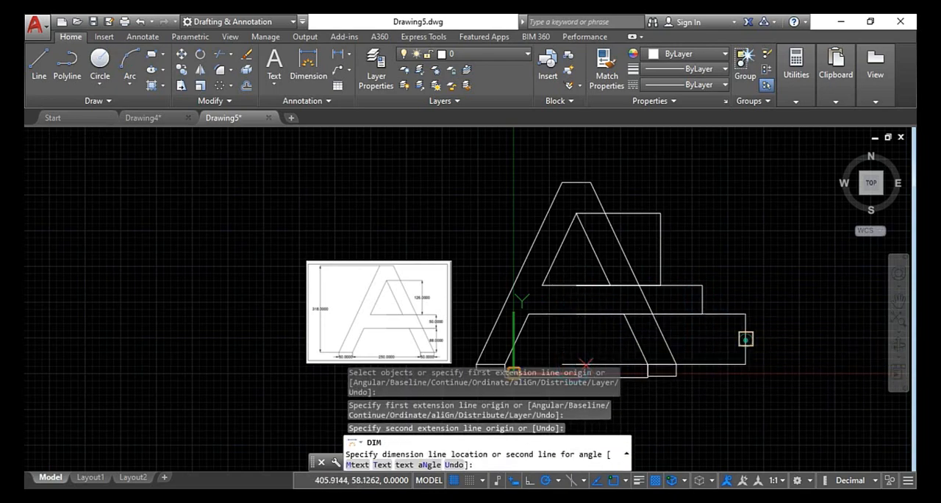
left_click(743, 336)
Dimension the letter's overall height from its flat top to the baseline, place the dimension line far right, and end the command
scroll(745, 337, "up", 4)
scroll(746, 331, "down", 8)
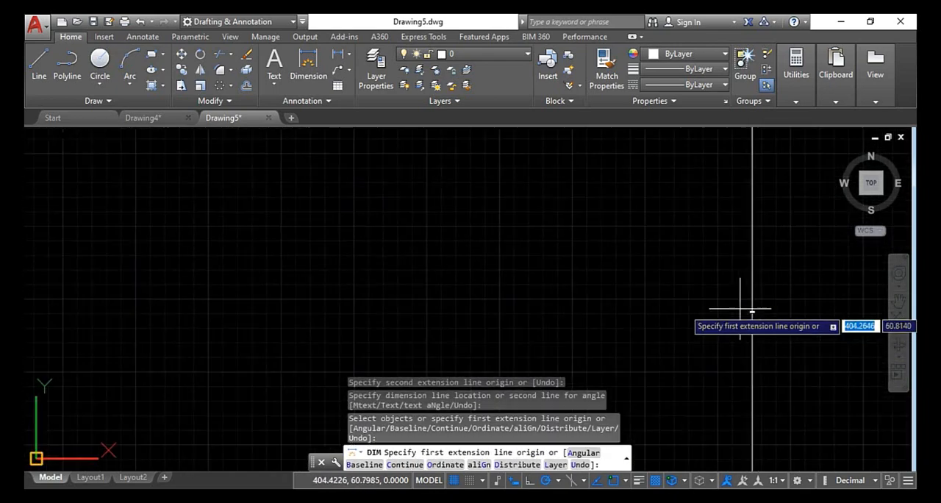
key("Return")
scroll(473, 214, "up", 5)
key("Return")
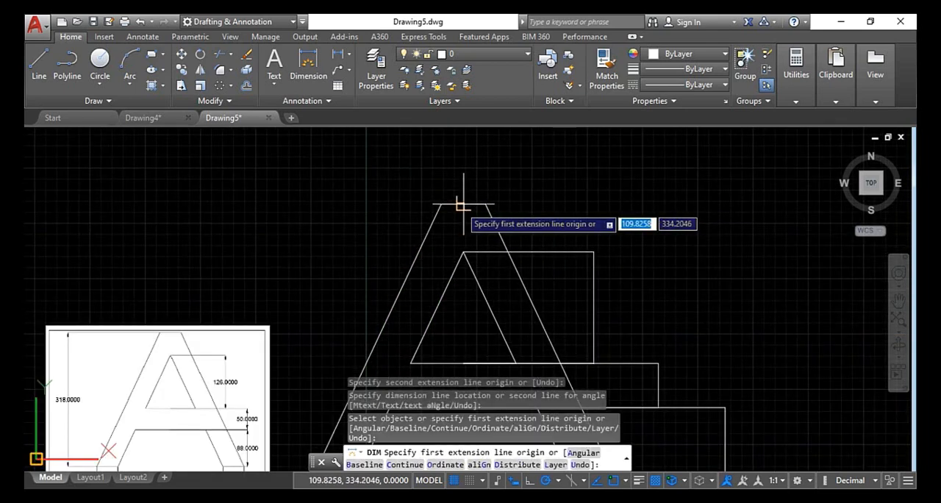
left_click(461, 205)
scroll(466, 346, "down", 2)
scroll(410, 321, "up", 5)
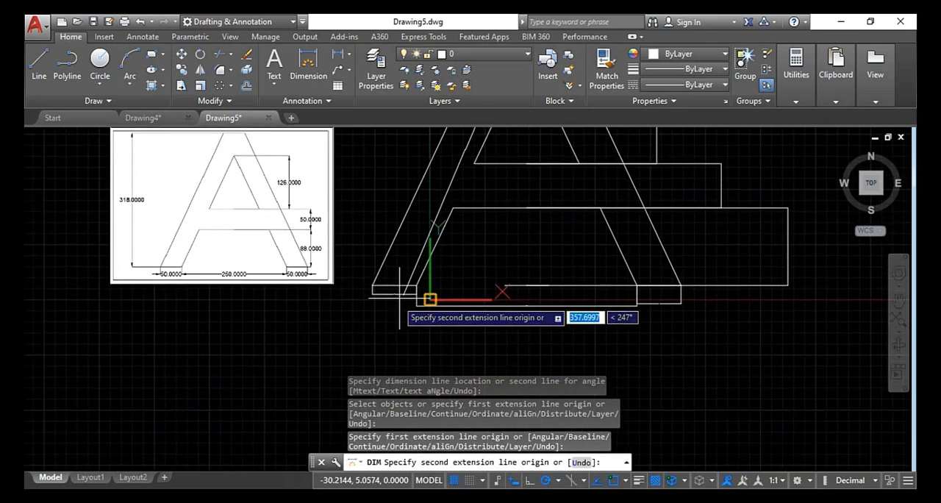
left_click(428, 300)
scroll(409, 279, "down", 3)
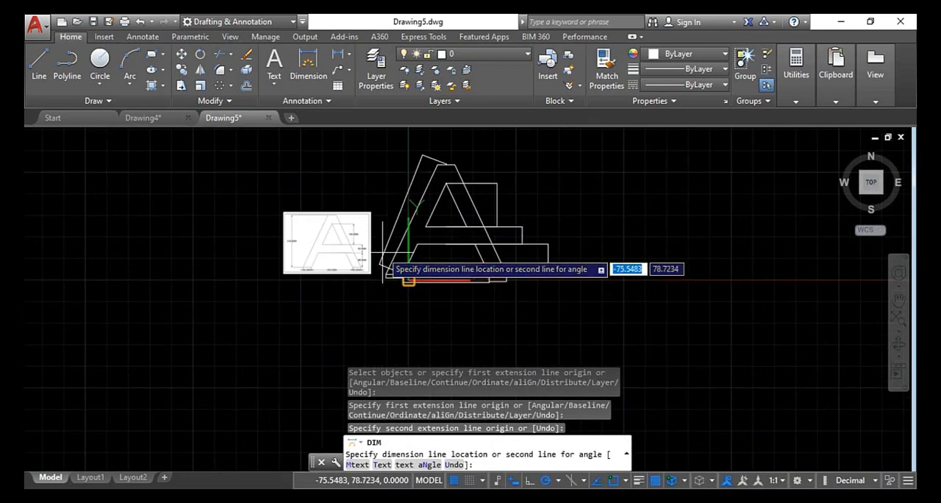
key("Escape")
key("Escape")
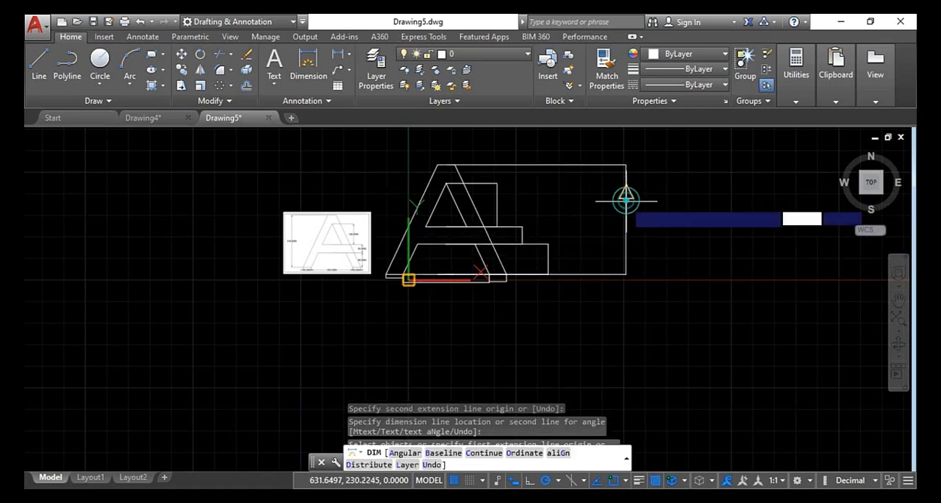
key("Escape")
key("Escape")
Erase the reference image beside the letter
scroll(604, 229, "up", 2)
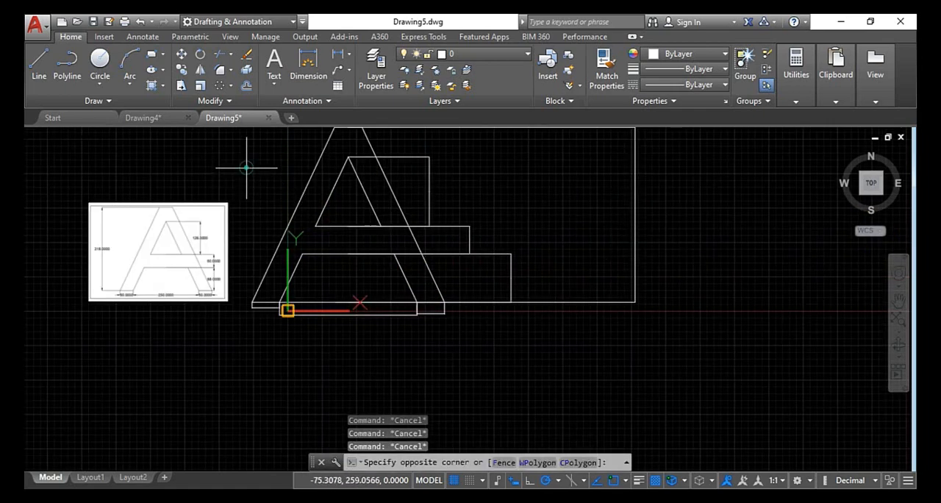
left_click(62, 284)
key("Delete")
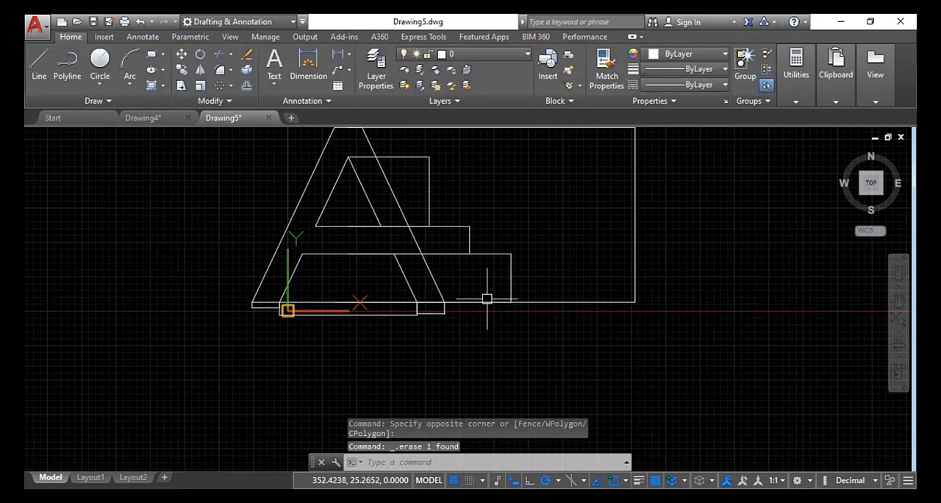
scroll(478, 239, "down", 2)
key("Escape")
key("Escape")
key("Escape")
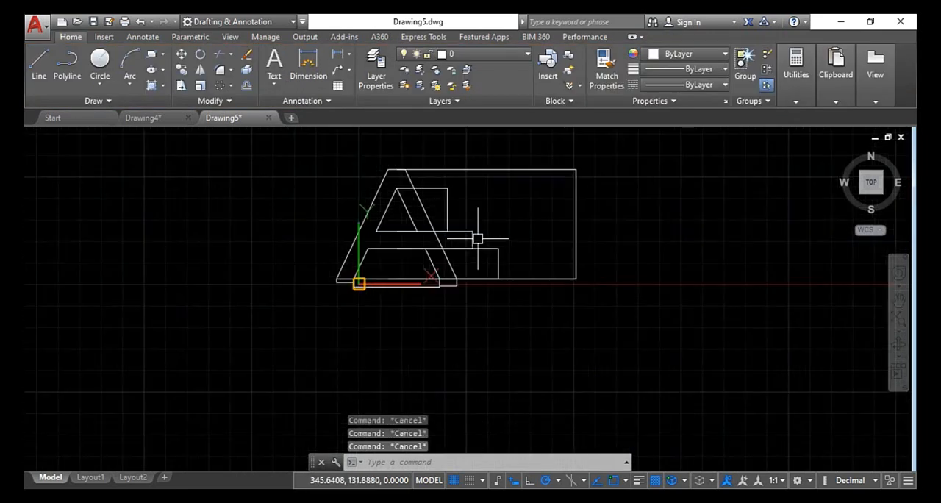
Modify the Standard dimension style to use a text height of 20 and close the dimension style settings
type("di")
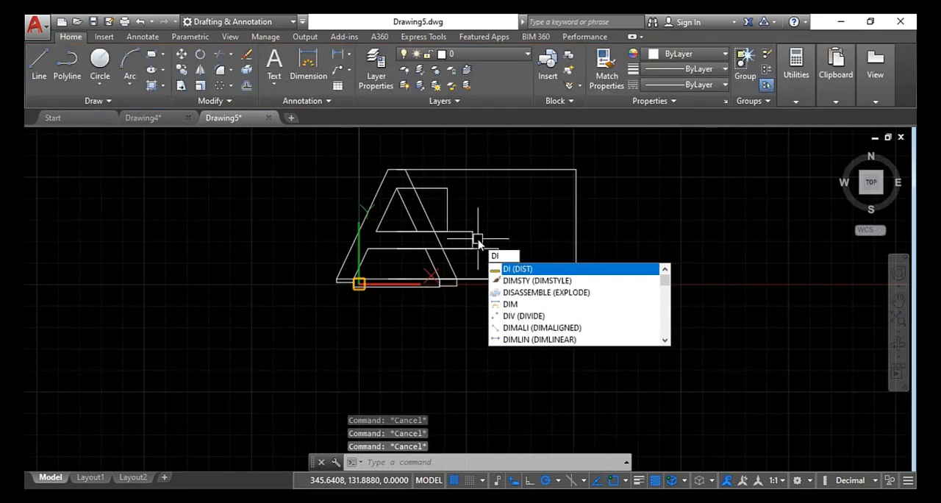
key("Return")
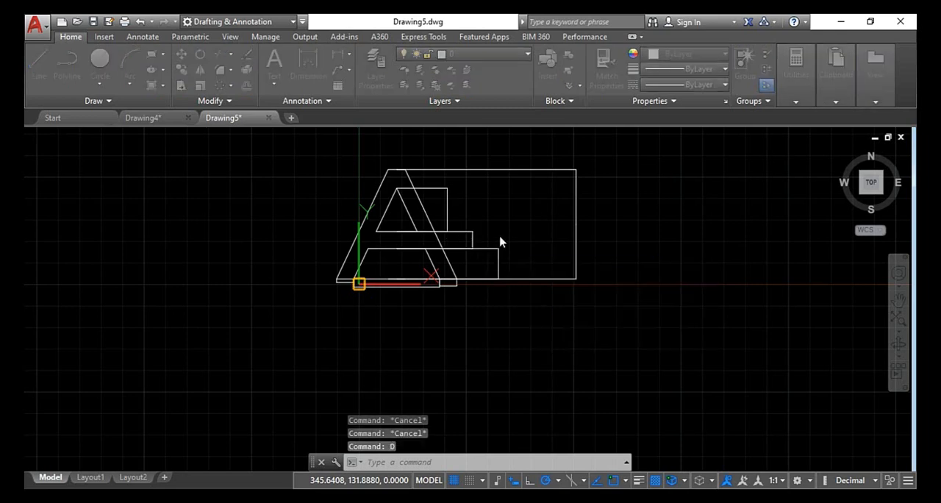
left_click(607, 229)
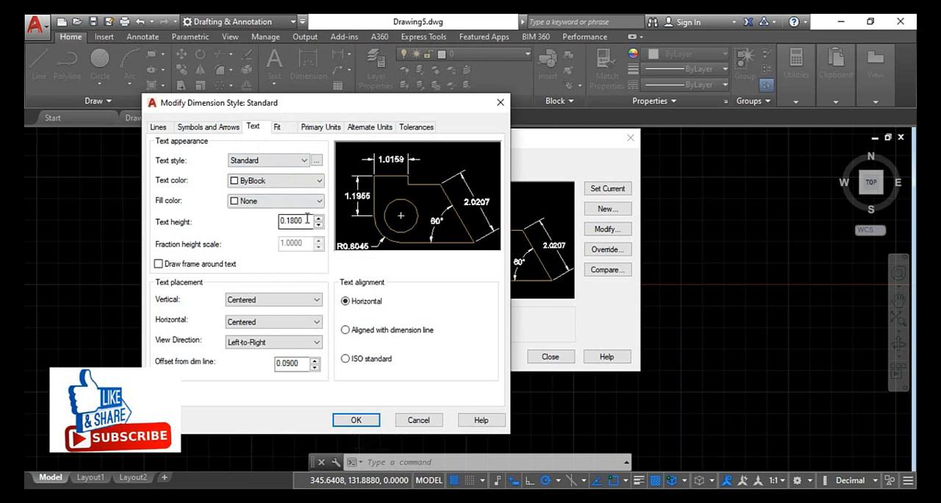
double_click(305, 220)
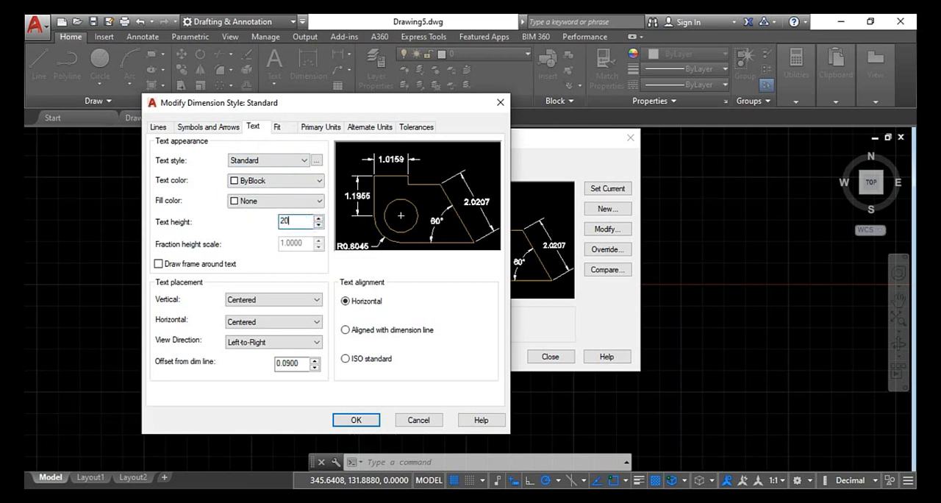
key("Return")
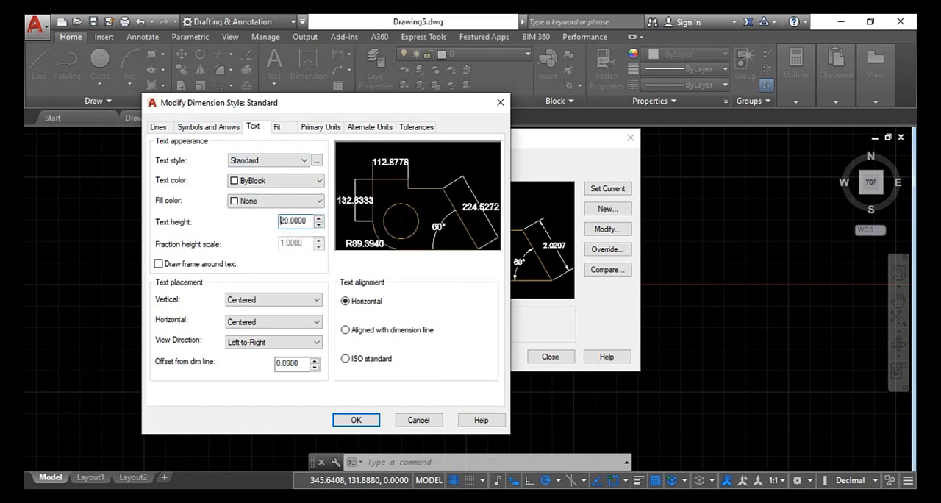
left_click(359, 420)
left_click(550, 357)
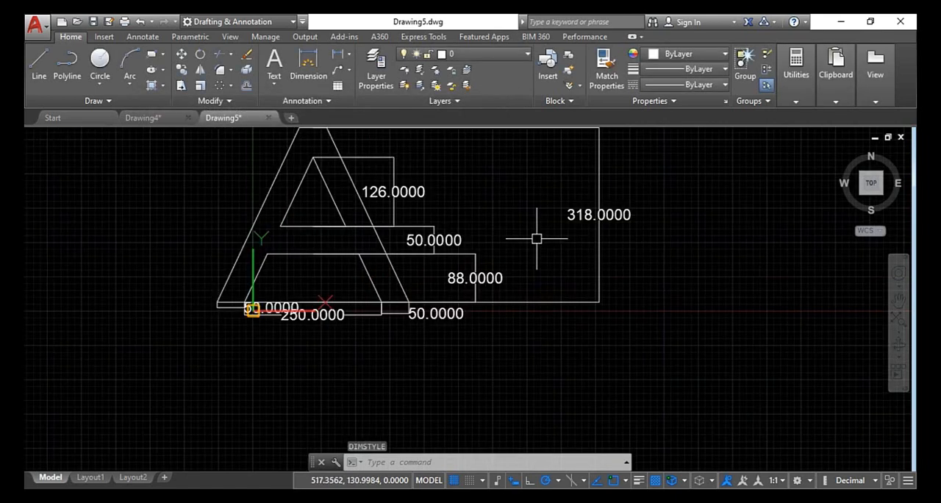
scroll(444, 252, "up", 2)
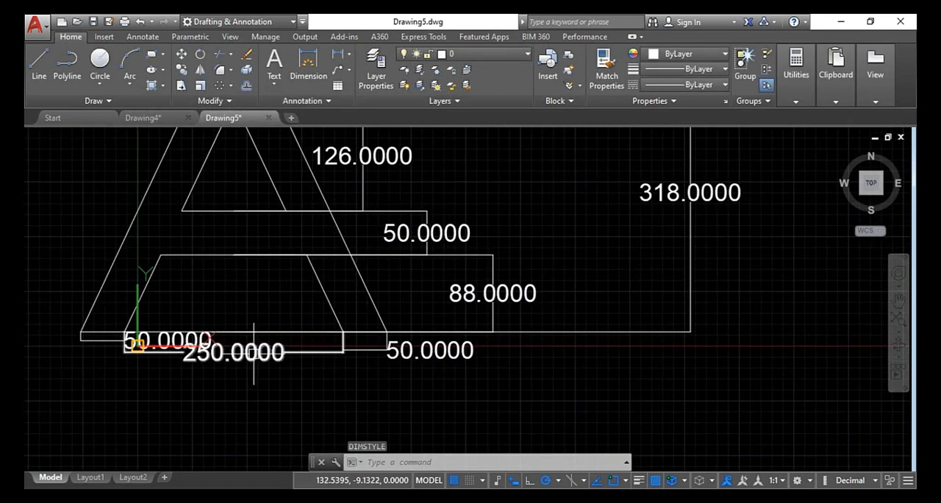
scroll(254, 353, "down", 4)
scroll(266, 319, "up", 4)
scroll(152, 342, "up", 2)
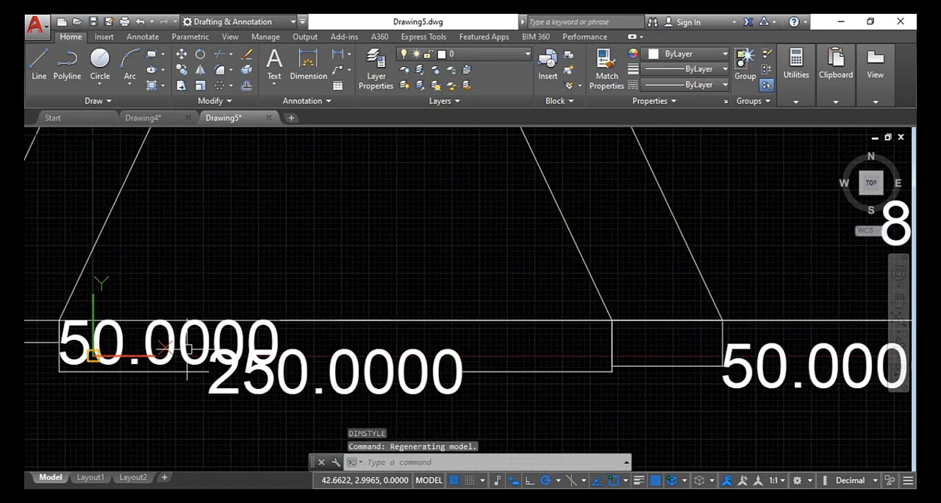
scroll(331, 319, "down", 4)
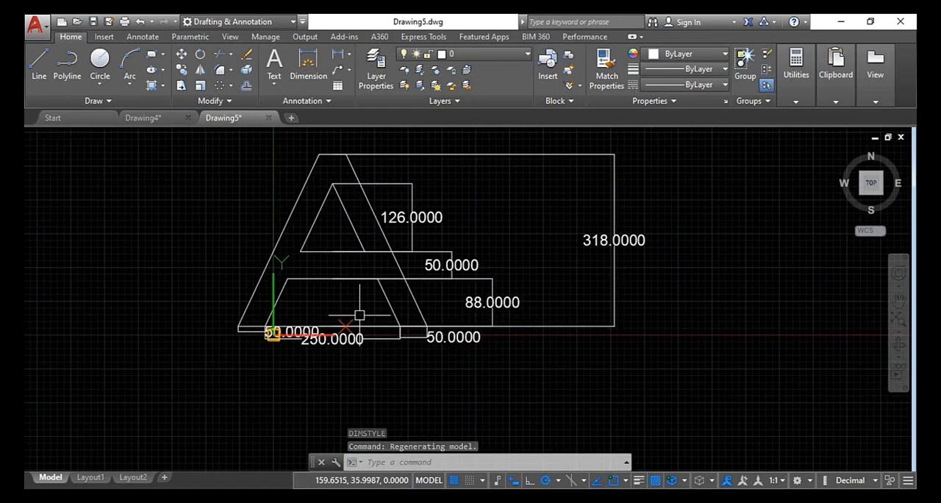